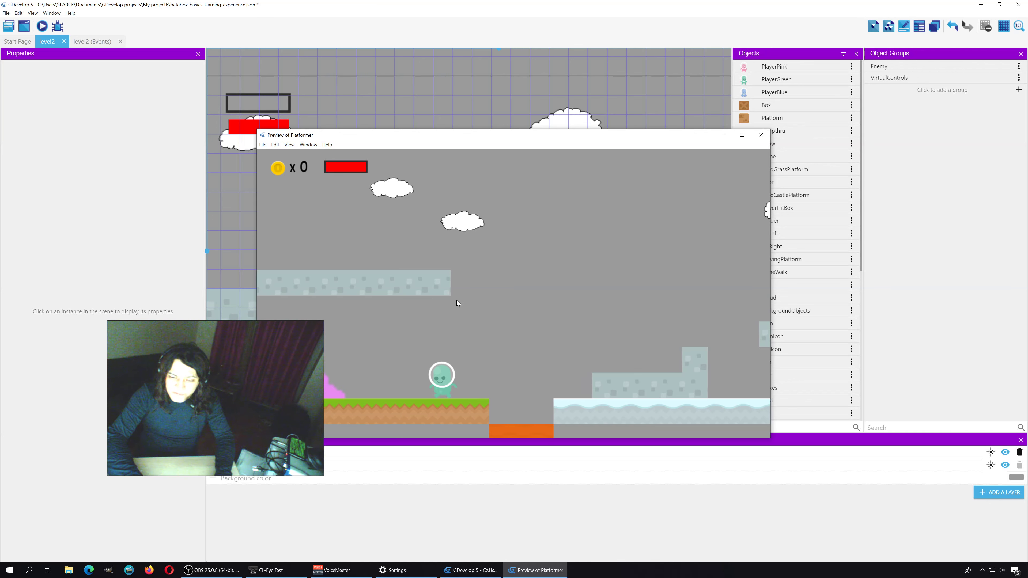
# Test the platformer preview by moving the player along the ground in both directions, and close the preview.
pyautogui.press('Left')
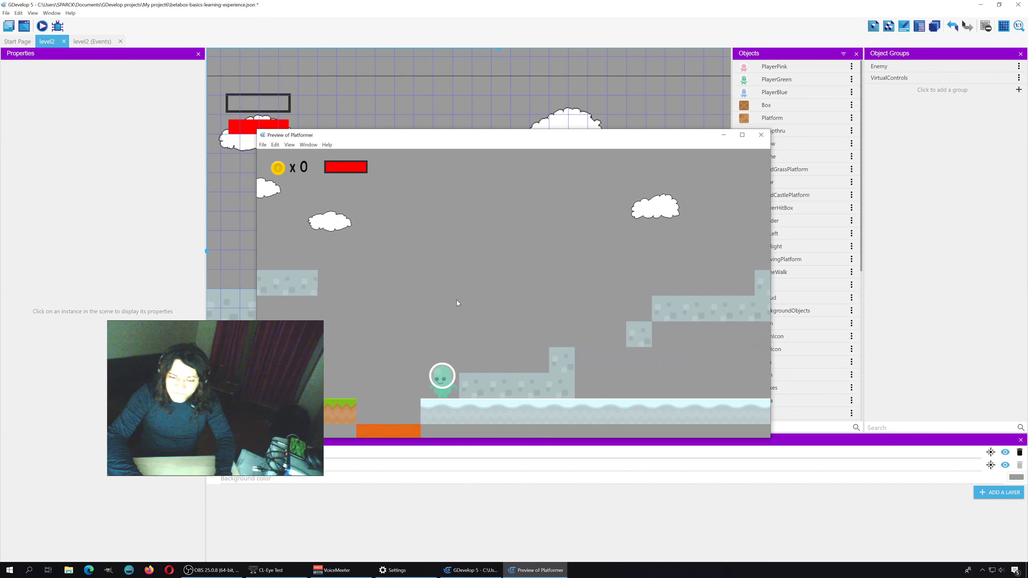
pyautogui.press('Left')
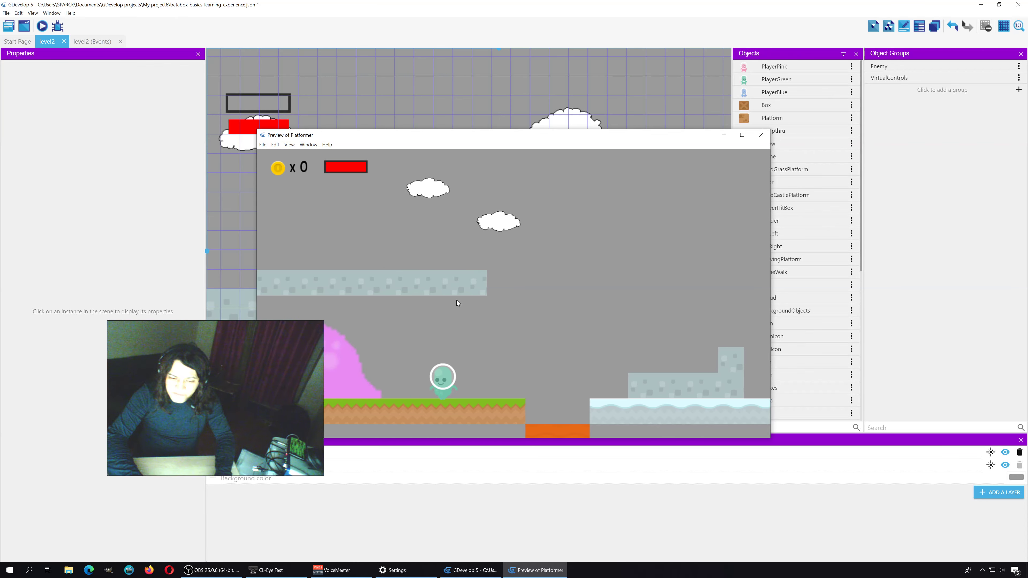
pyautogui.press('Right')
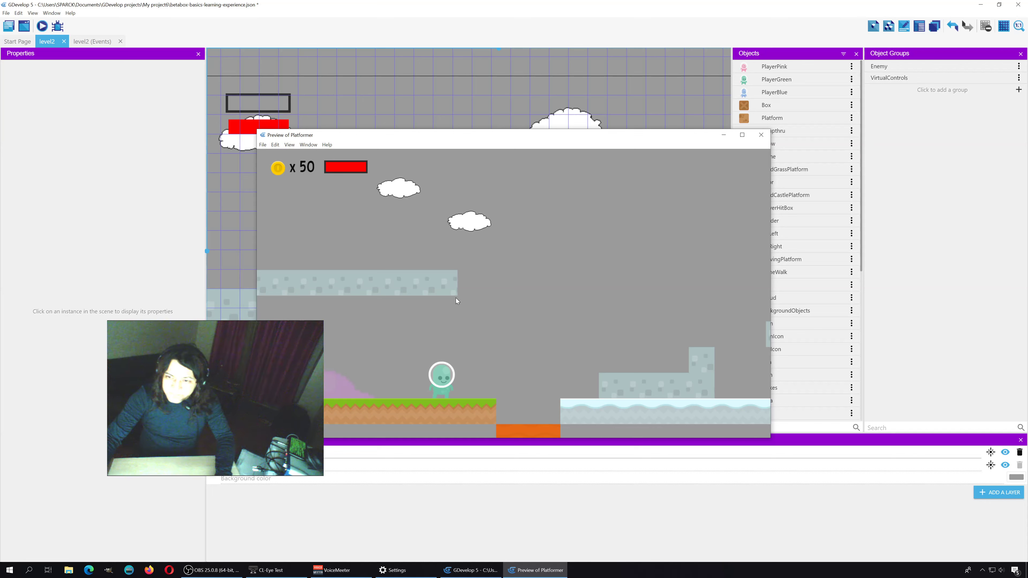
pyautogui.click(761, 134)
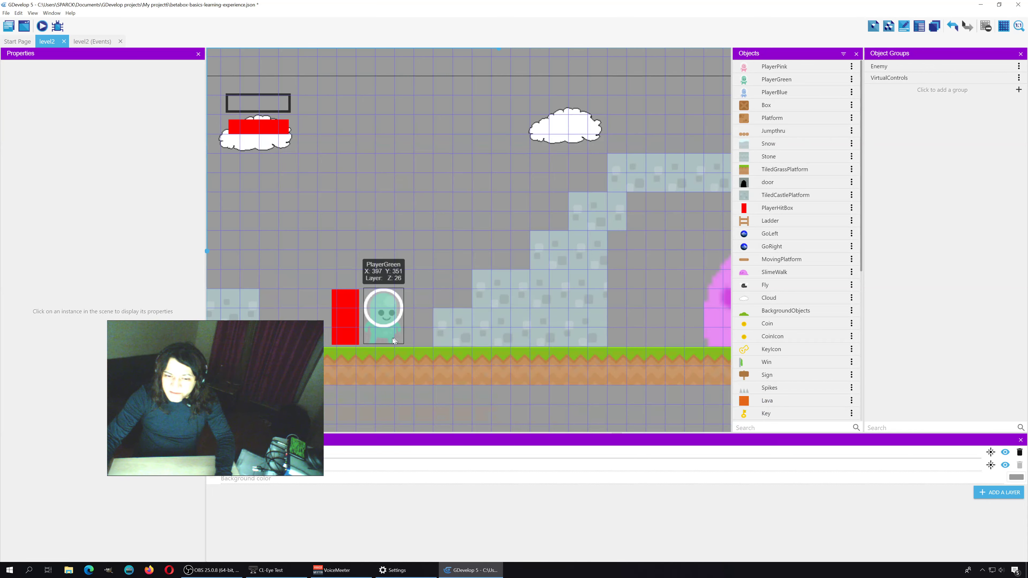
# Examine the level2 scene around the green player, its red hit box and the stone stairs.
pyautogui.scroll(-3, 400, 264)
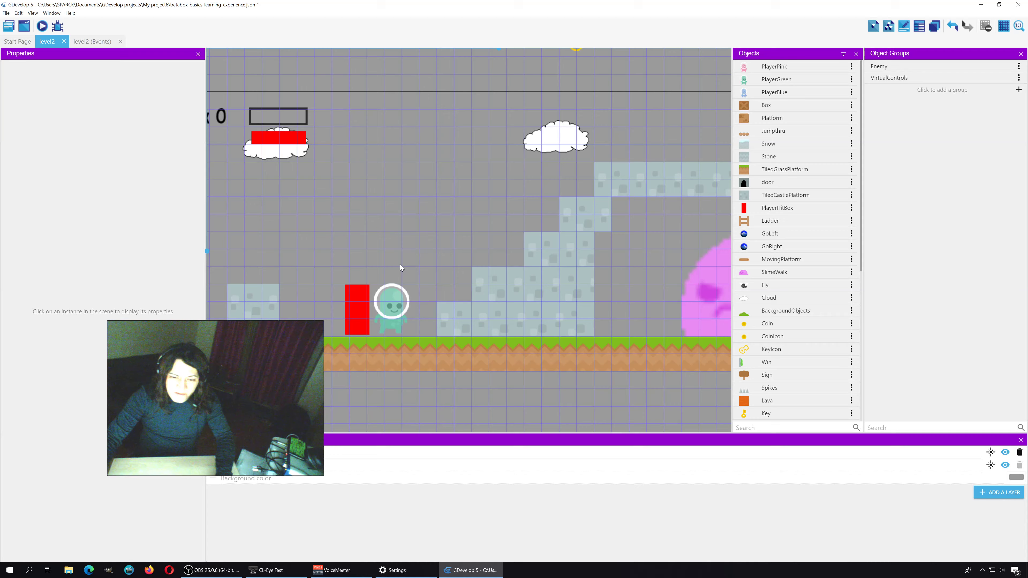
pyautogui.moveTo(386, 255); pyautogui.dragTo(375, 286, button='middle')
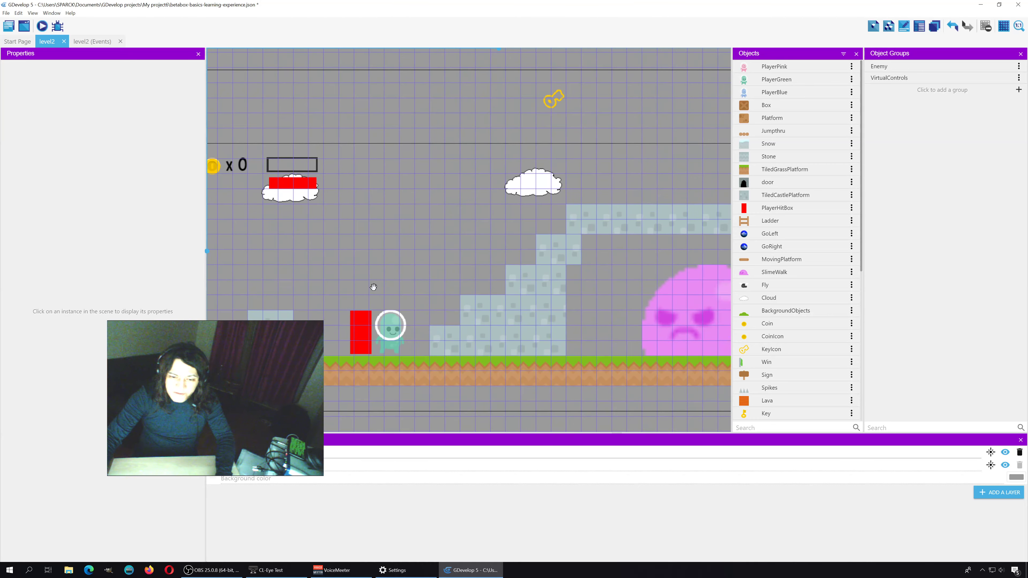
pyautogui.scroll(1, 418, 319)
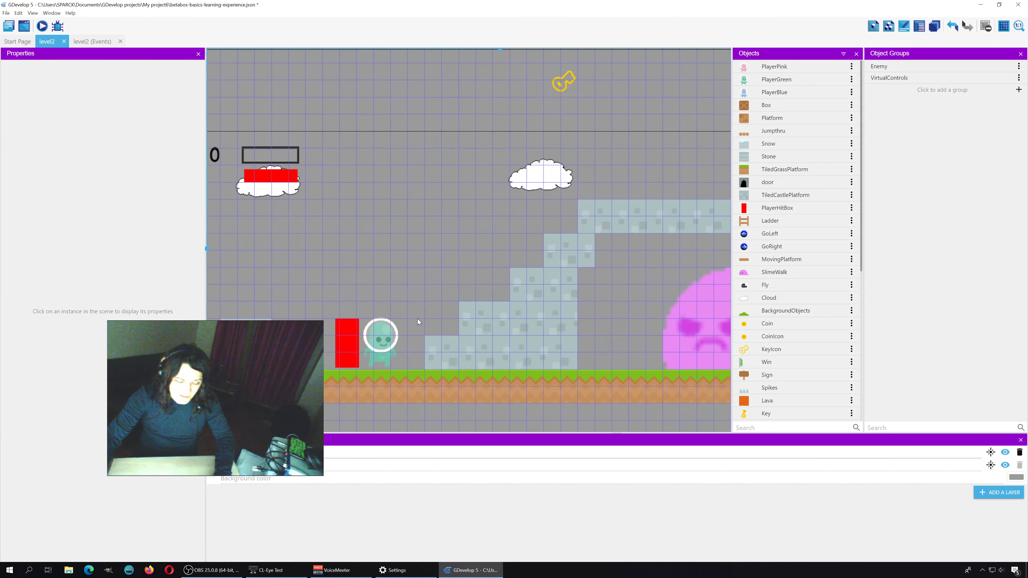
pyautogui.scroll(1, 413, 306)
pyautogui.scroll(1, 413, 307)
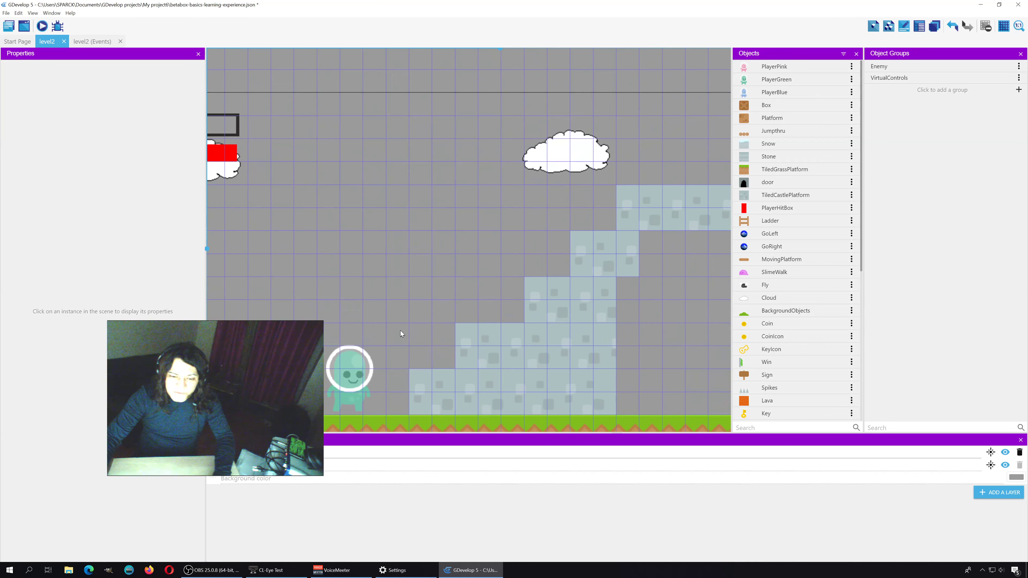
pyautogui.moveTo(400, 330); pyautogui.dragTo(432, 224, button='middle')
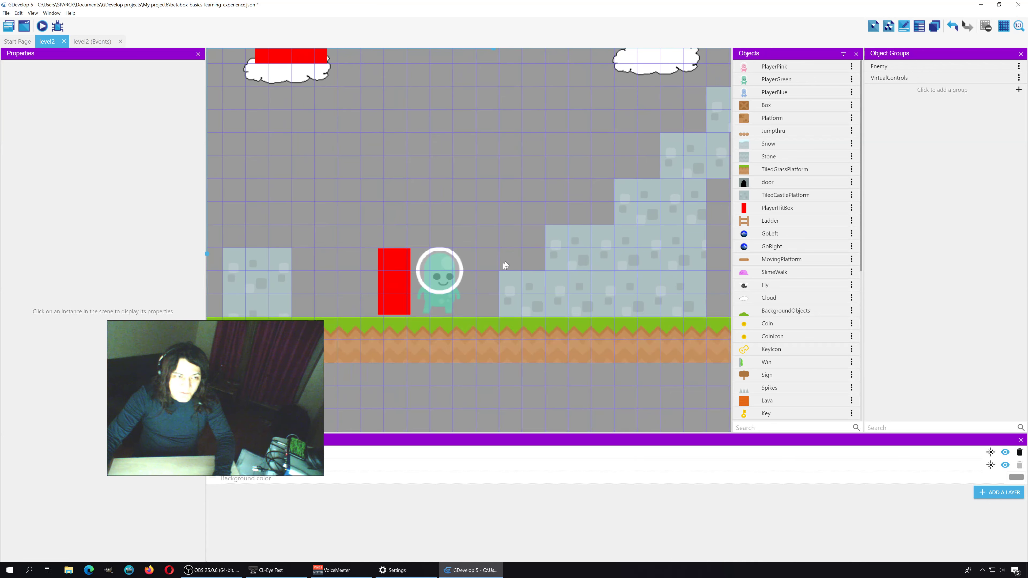
pyautogui.moveTo(517, 223); pyautogui.dragTo(498, 256, button='middle')
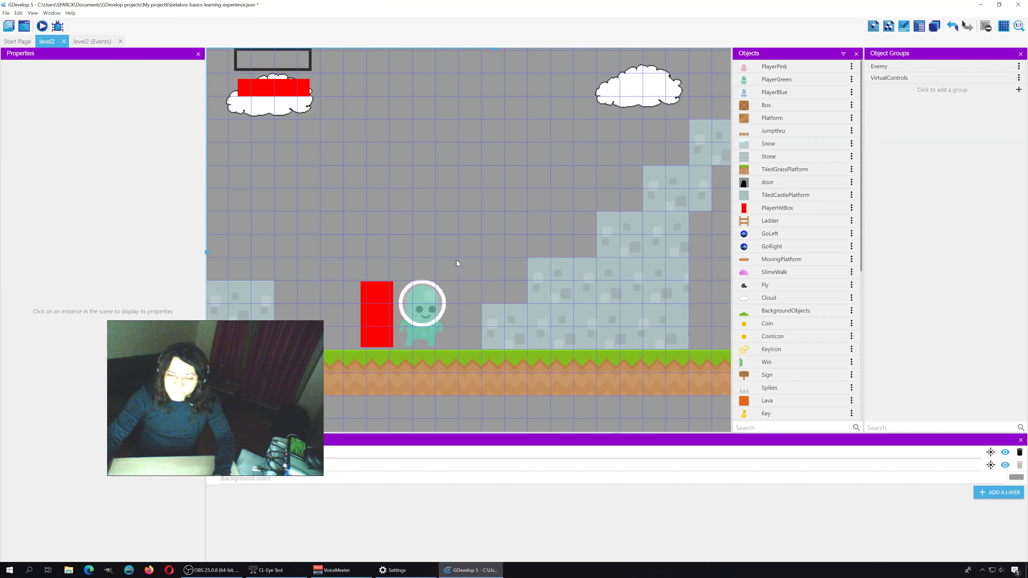
pyautogui.moveTo(454, 261); pyautogui.dragTo(422, 265, button='middle')
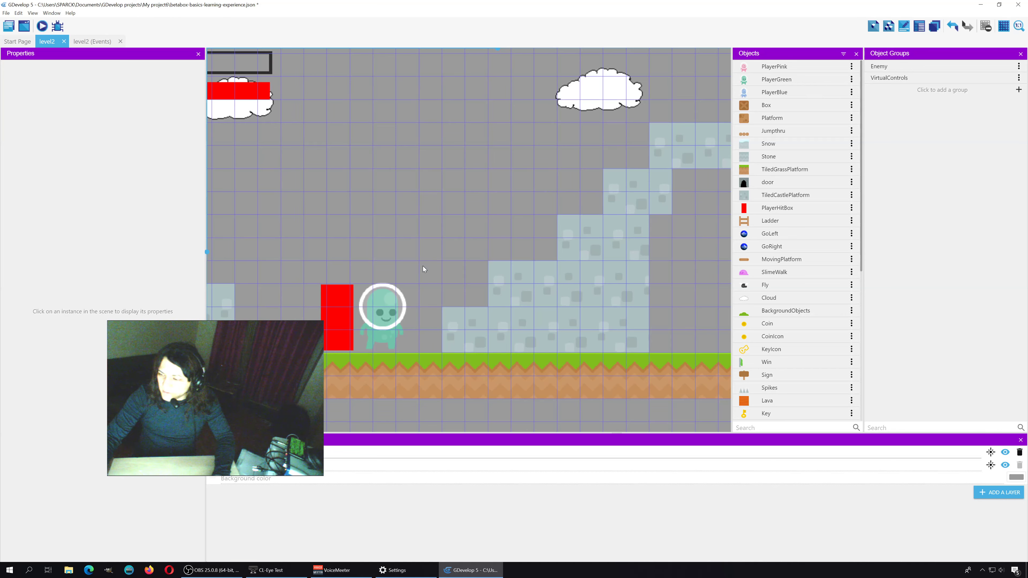
pyautogui.moveTo(433, 241); pyautogui.dragTo(429, 271, button='middle')
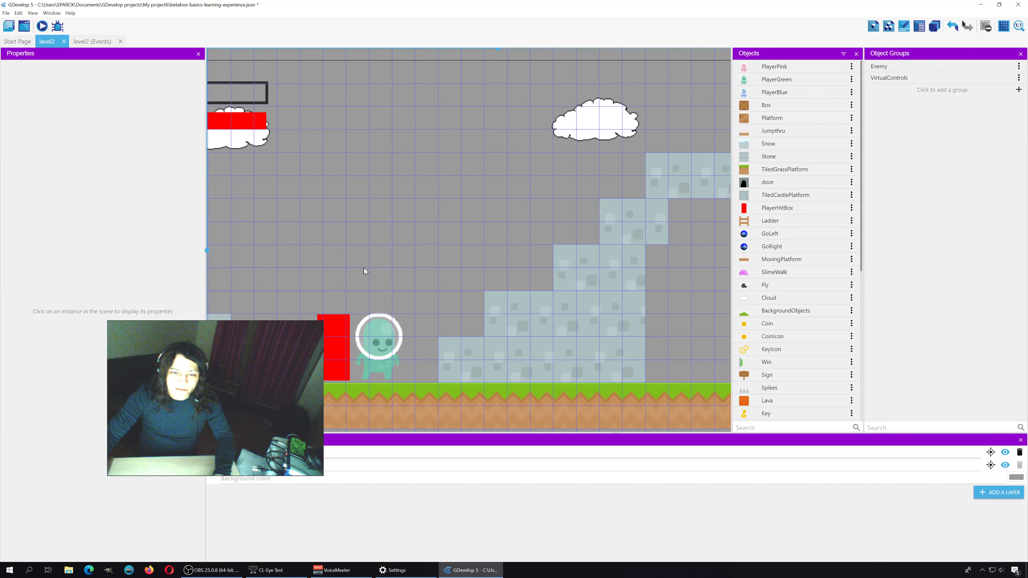
pyautogui.moveTo(364, 268); pyautogui.dragTo(376, 287, button='middle')
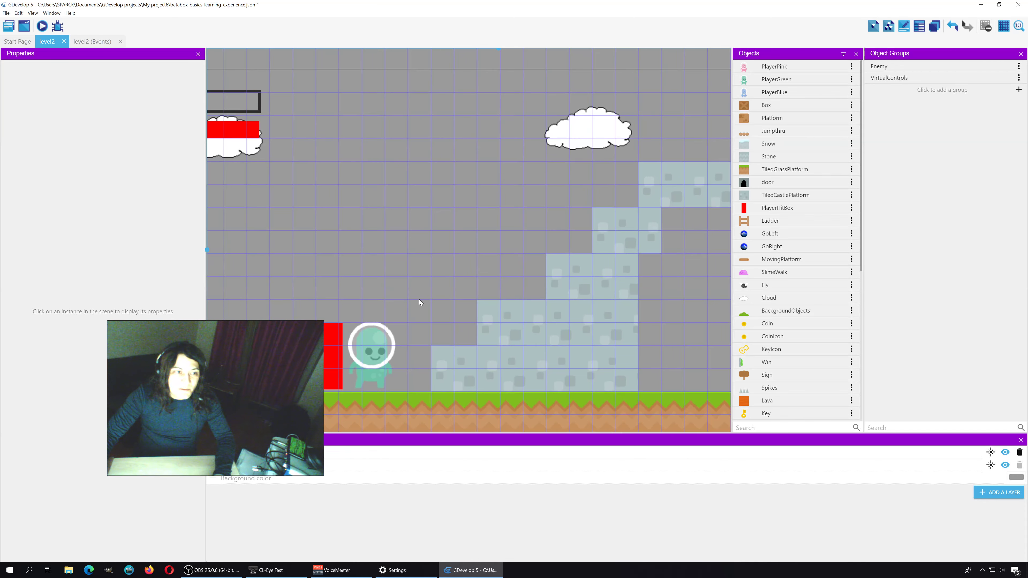
# Create a new project from the Empty game starter in the My project7 folder.
pyautogui.click(6, 14)
pyautogui.click(9, 23)
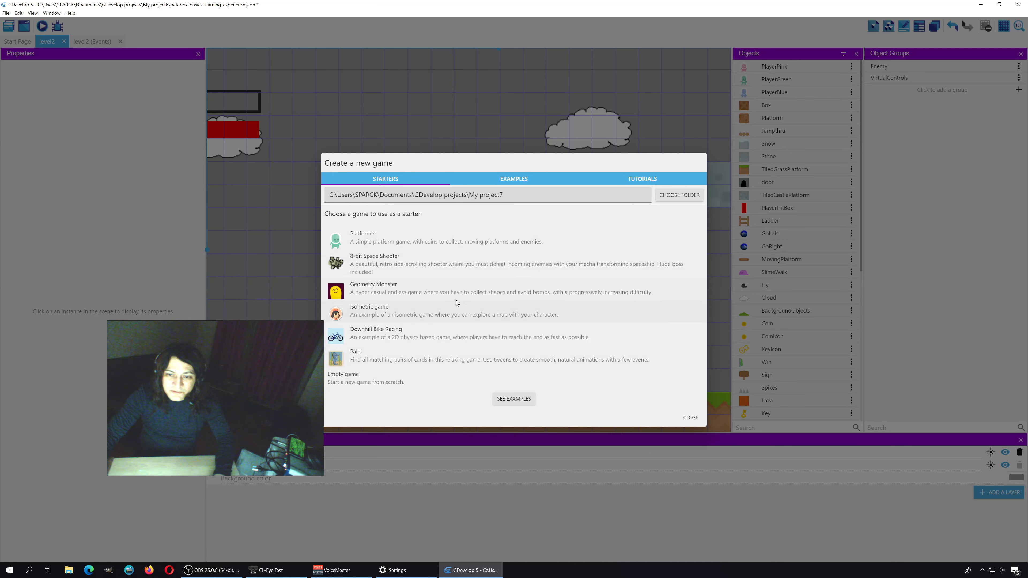
pyautogui.click(360, 379)
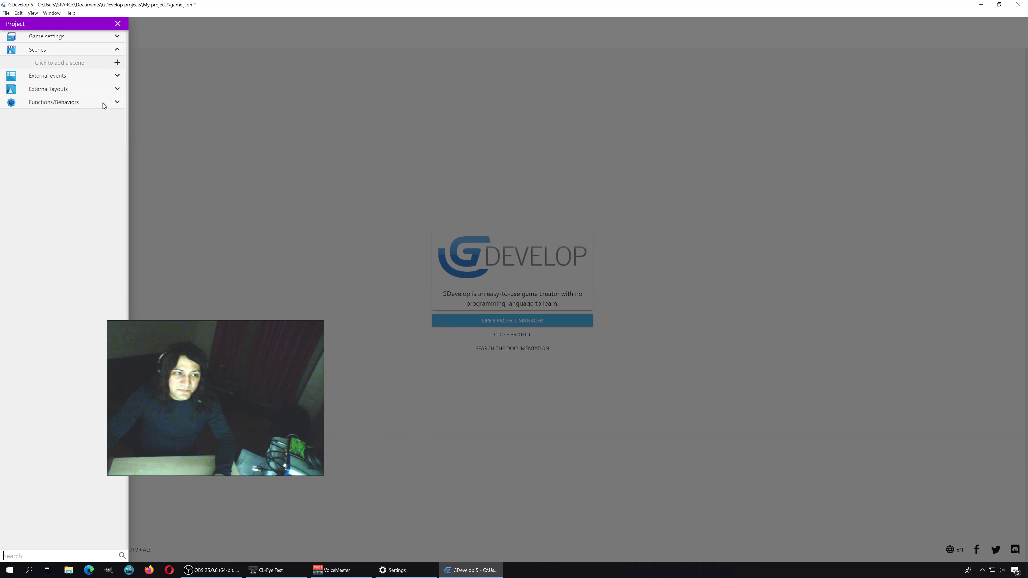
# Add a scene to the new project, rename it Level1 and open it for editing.
pyautogui.click(71, 62)
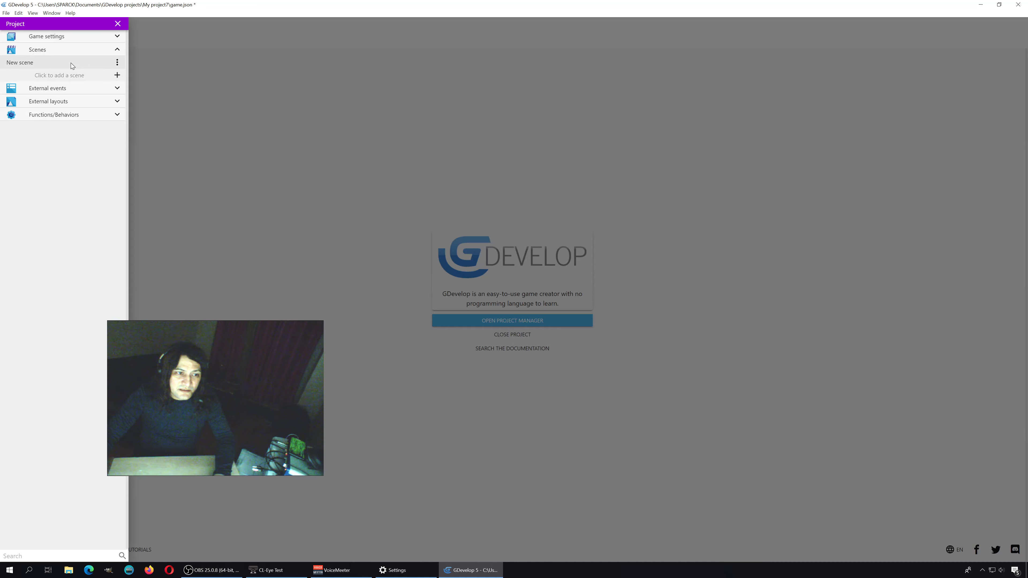
pyautogui.rightClick(25, 65)
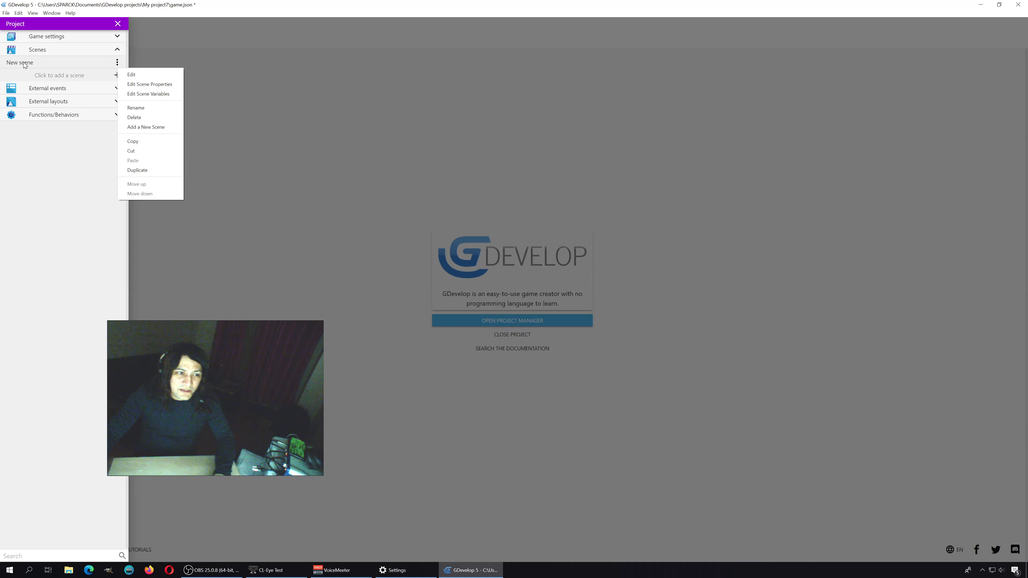
pyautogui.click(146, 109)
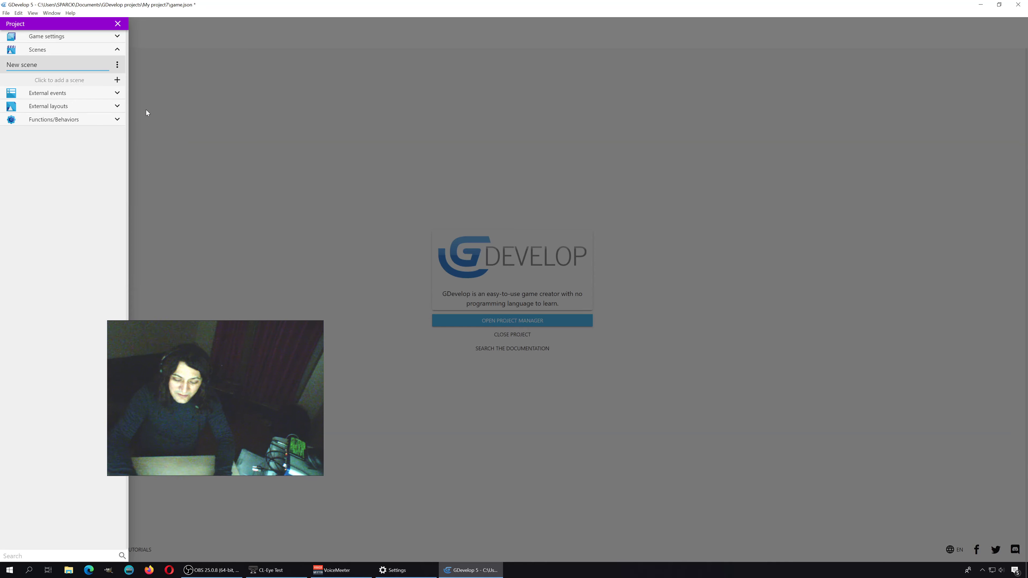
pyautogui.press('BackSpace')
pyautogui.press('BackSpace')
pyautogui.press('BackSpace')
pyautogui.press('BackSpace')
pyautogui.press('BackSpace')
pyautogui.press('BackSpace')
pyautogui.press('BackSpace')
pyautogui.press('BackSpace')
pyautogui.press('BackSpace')
pyautogui.write('Le')
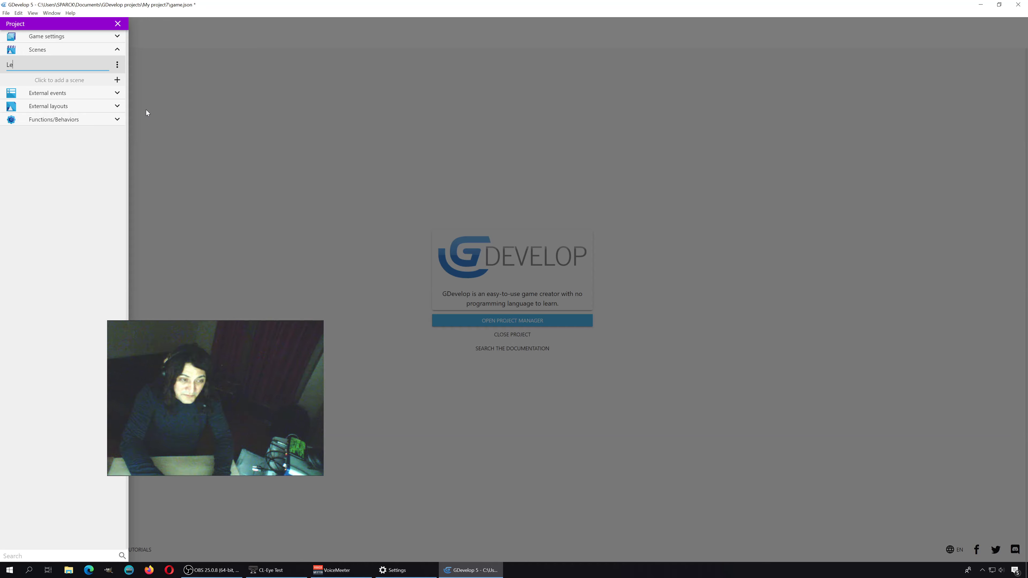
pyautogui.write('l')
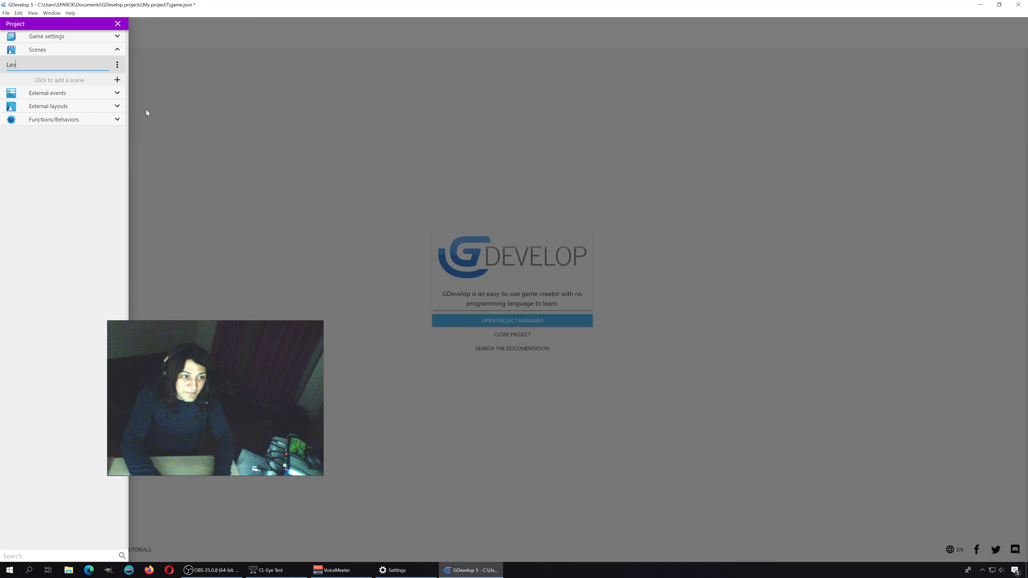
pyautogui.press('BackSpace')
pyautogui.write('vel1')
pyautogui.press('Return')
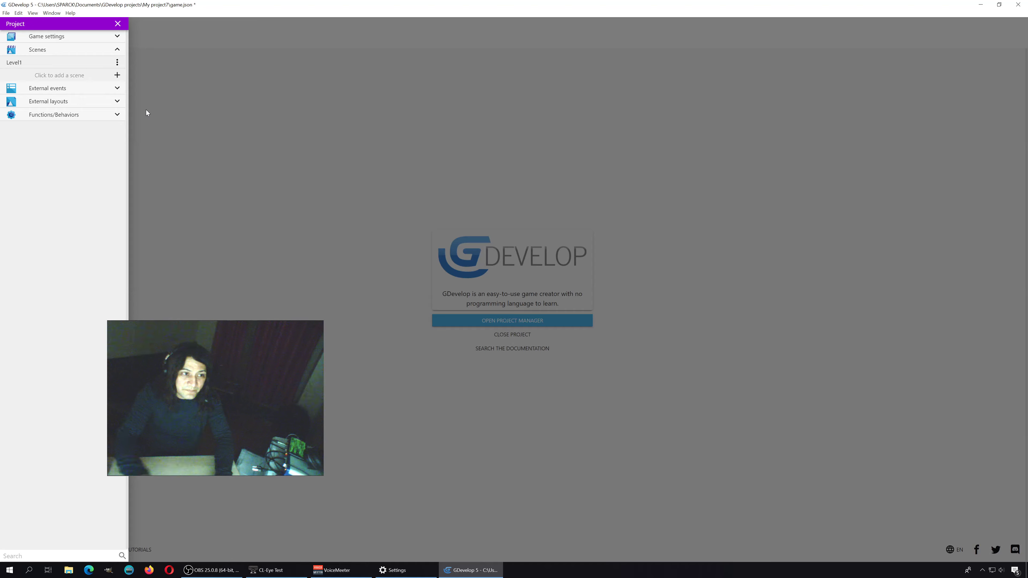
pyautogui.click(43, 61)
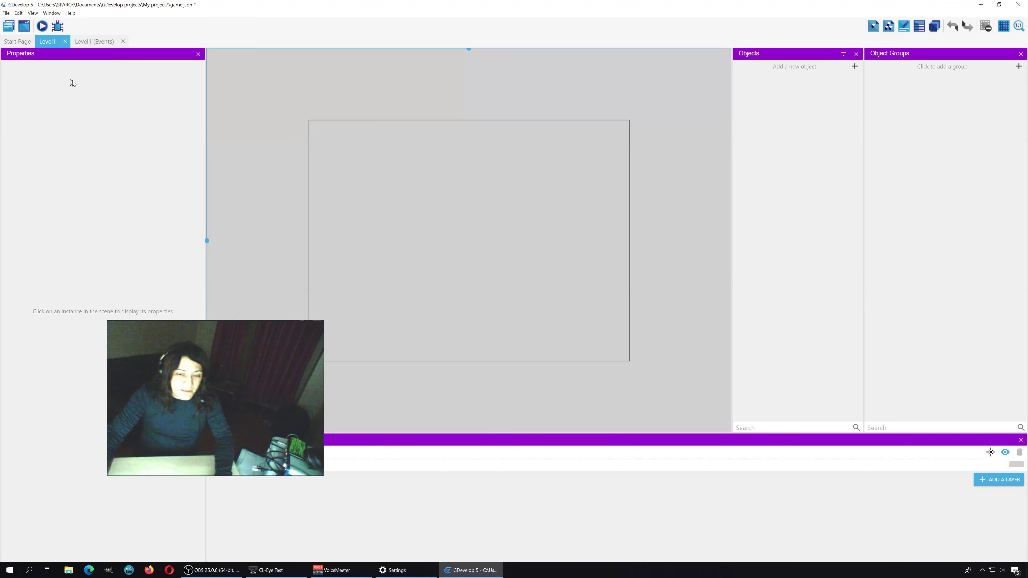
# Set the Level1 scene's background color to light green, hex BBF0C0, in the scene properties.
pyautogui.moveTo(413, 251); pyautogui.dragTo(404, 274, button='middle')
pyautogui.rightClick(412, 251)
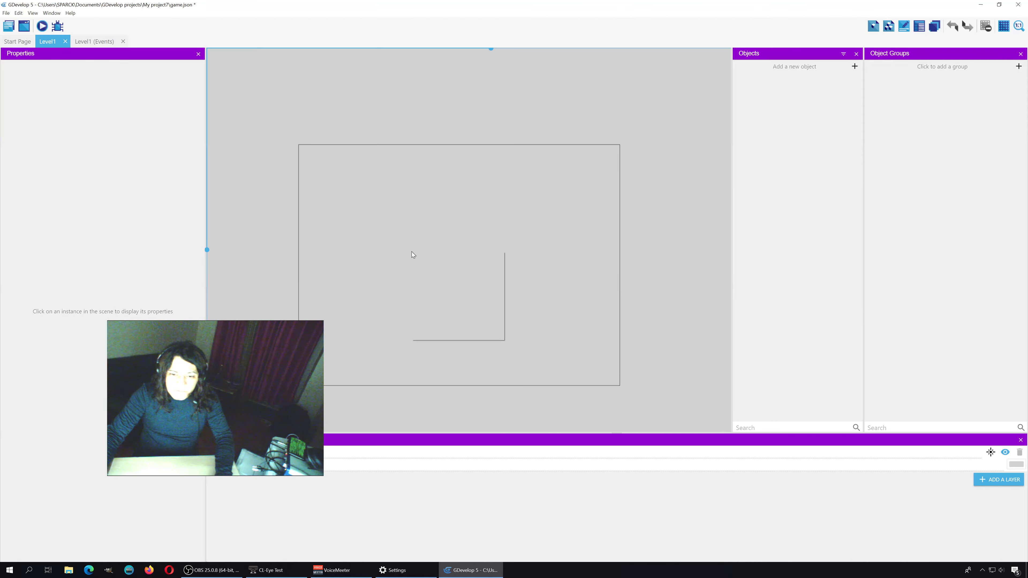
pyautogui.click(442, 266)
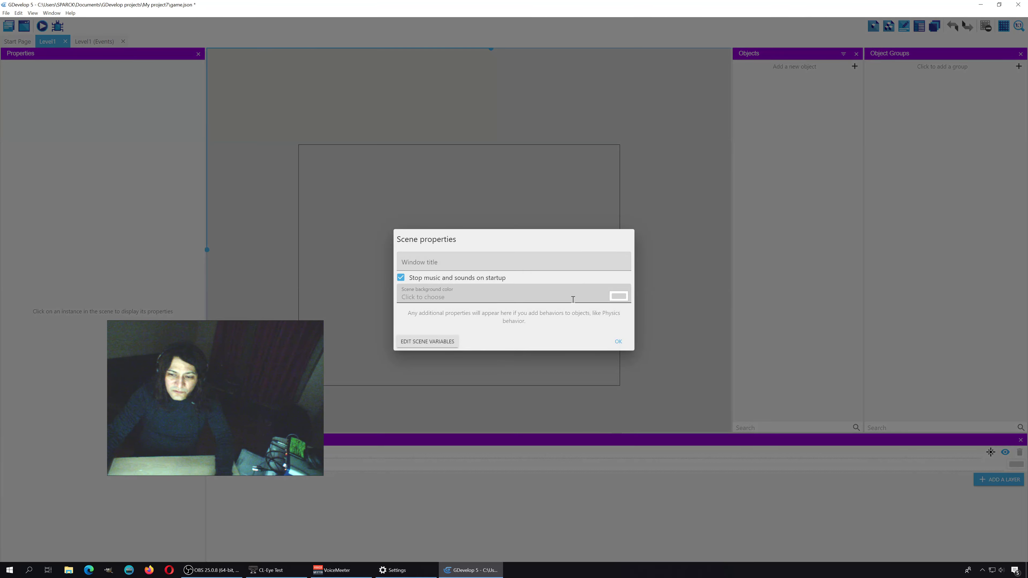
pyautogui.click(617, 296)
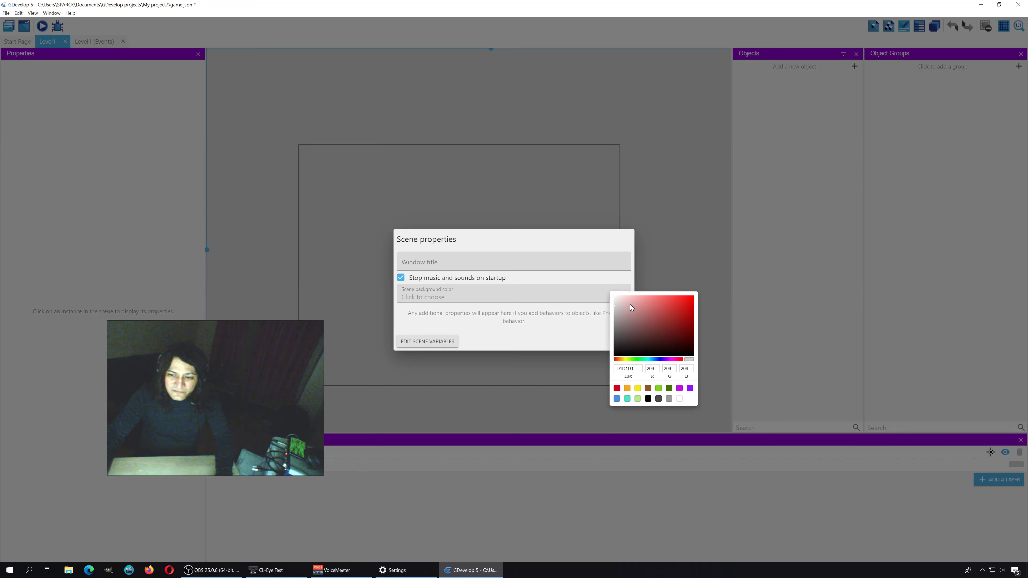
pyautogui.click(628, 307)
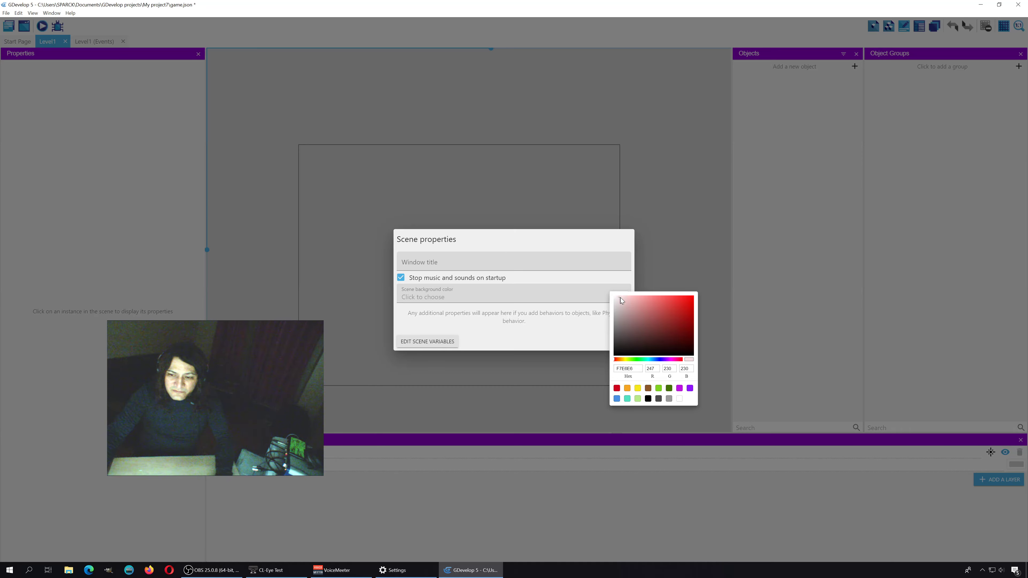
pyautogui.click(638, 360)
pyautogui.moveTo(626, 318); pyautogui.dragTo(631, 300)
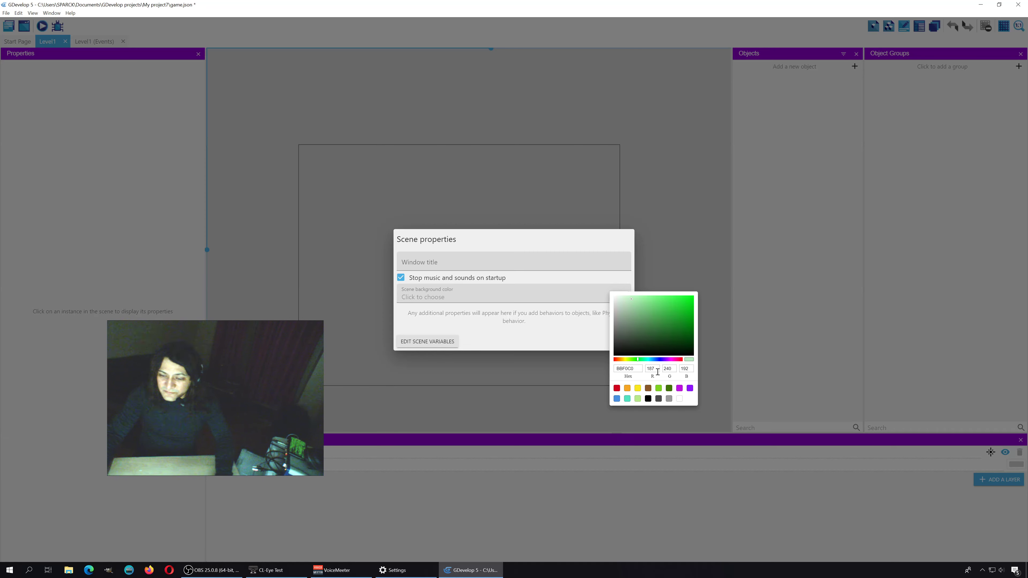
pyautogui.click(543, 343)
pyautogui.click(620, 343)
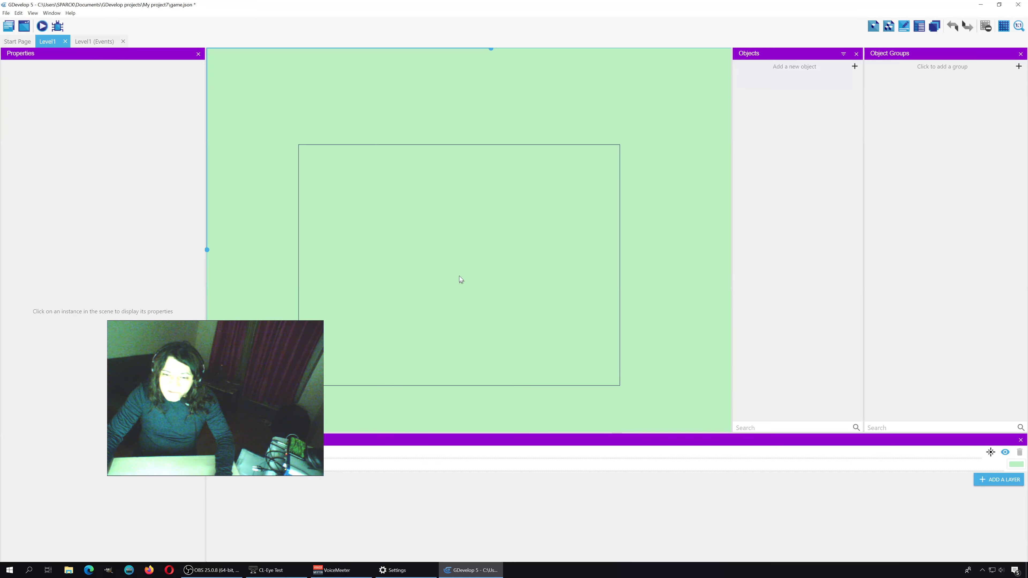
# Change the Level1 scene's background color to a muted gray-green, hex AFBDB1.
pyautogui.rightClick(454, 264)
pyautogui.click(492, 281)
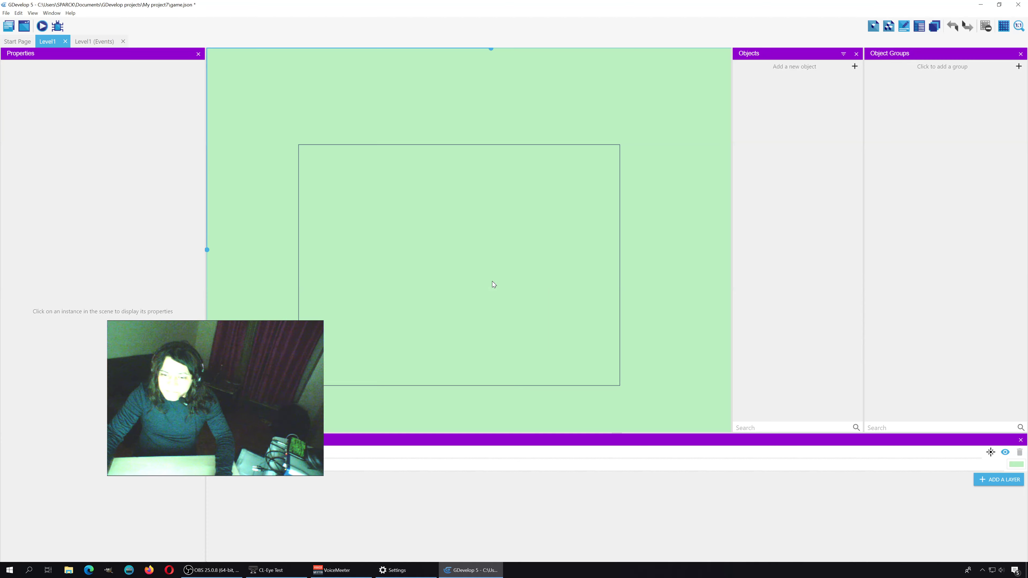
pyautogui.click(618, 299)
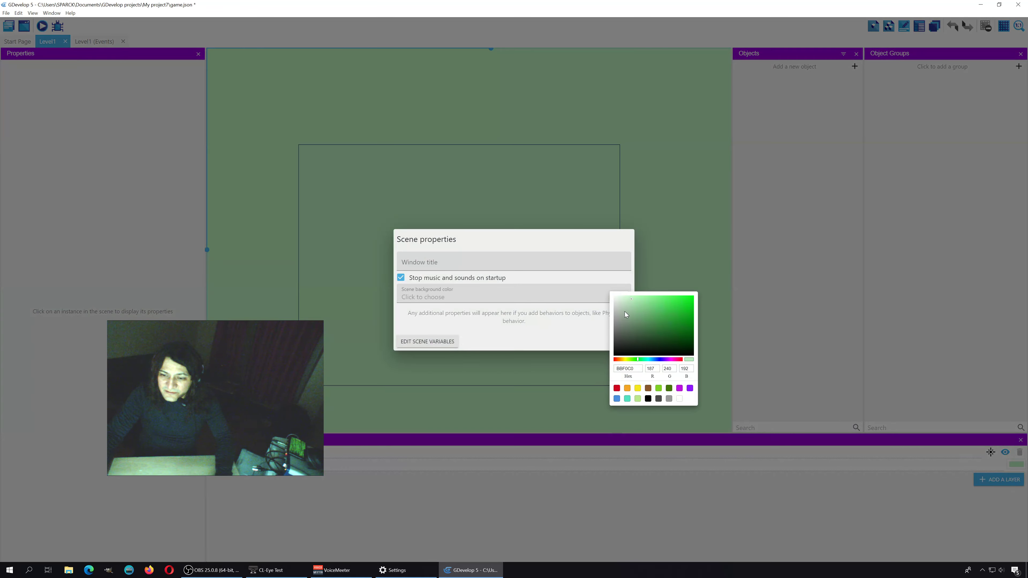
pyautogui.moveTo(625, 311); pyautogui.dragTo(620, 312)
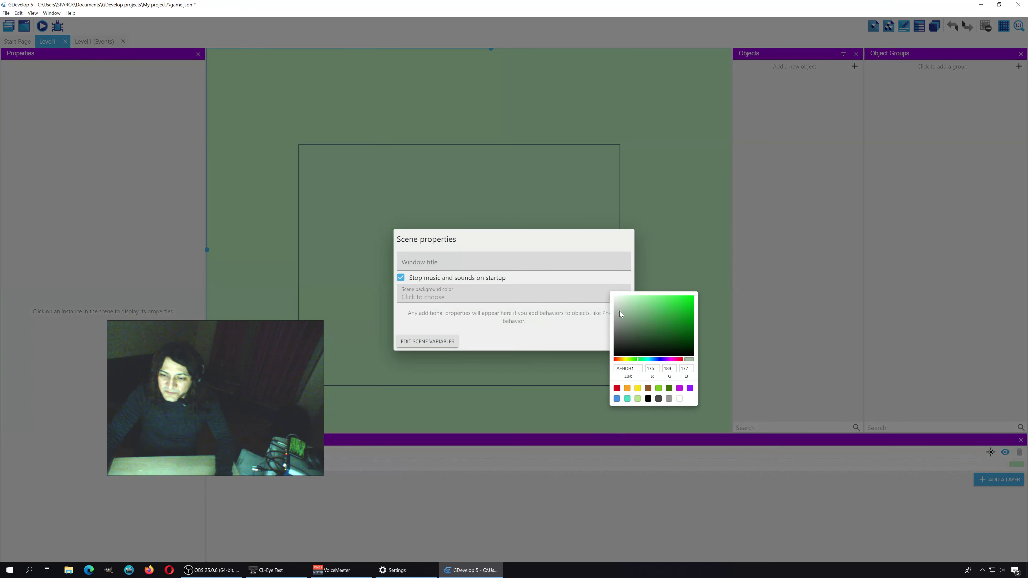
pyautogui.click(561, 339)
pyautogui.click(619, 343)
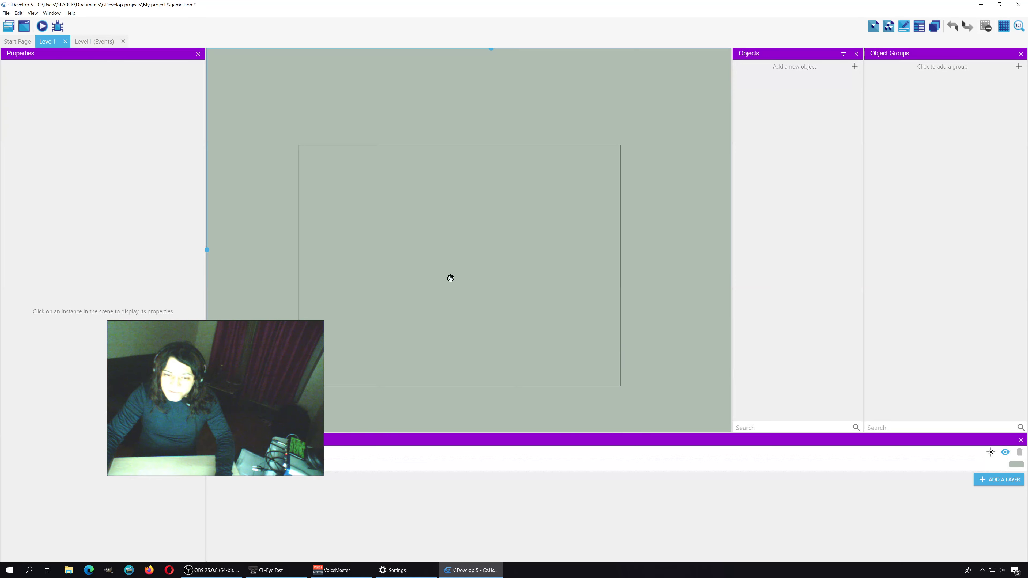
# Change the Level1 scene's background color to a nearly neutral medium gray.
pyautogui.rightClick(443, 254)
pyautogui.click(478, 269)
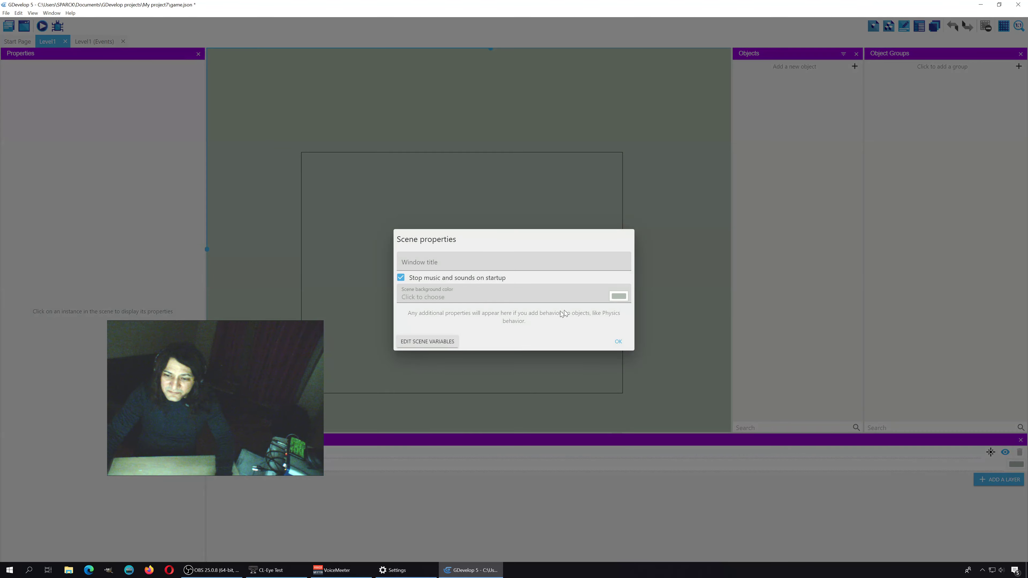
pyautogui.click(584, 303)
pyautogui.moveTo(618, 315); pyautogui.dragTo(615, 314)
pyautogui.click(546, 340)
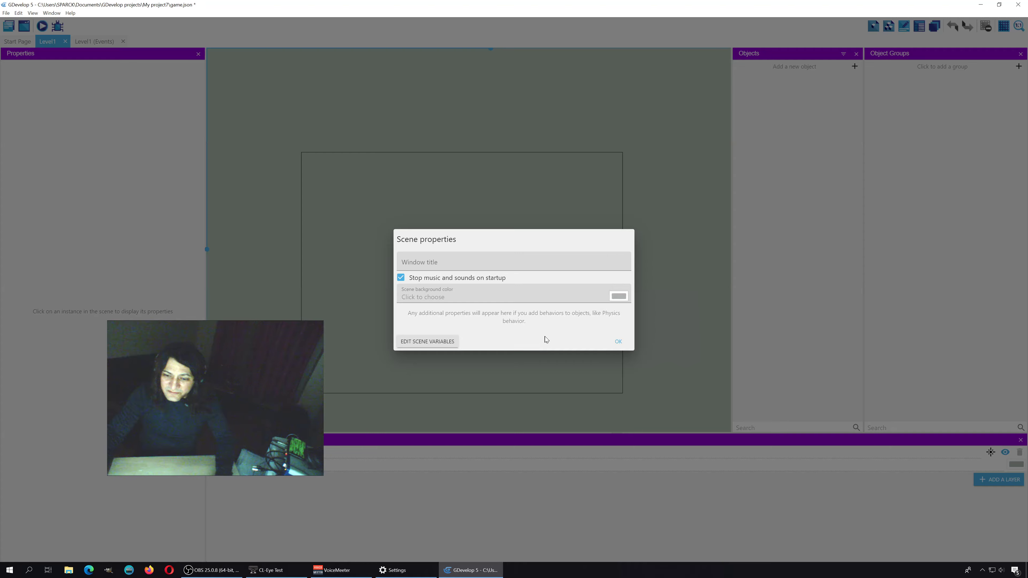
pyautogui.click(618, 342)
pyautogui.moveTo(478, 297); pyautogui.dragTo(489, 292, button='middle')
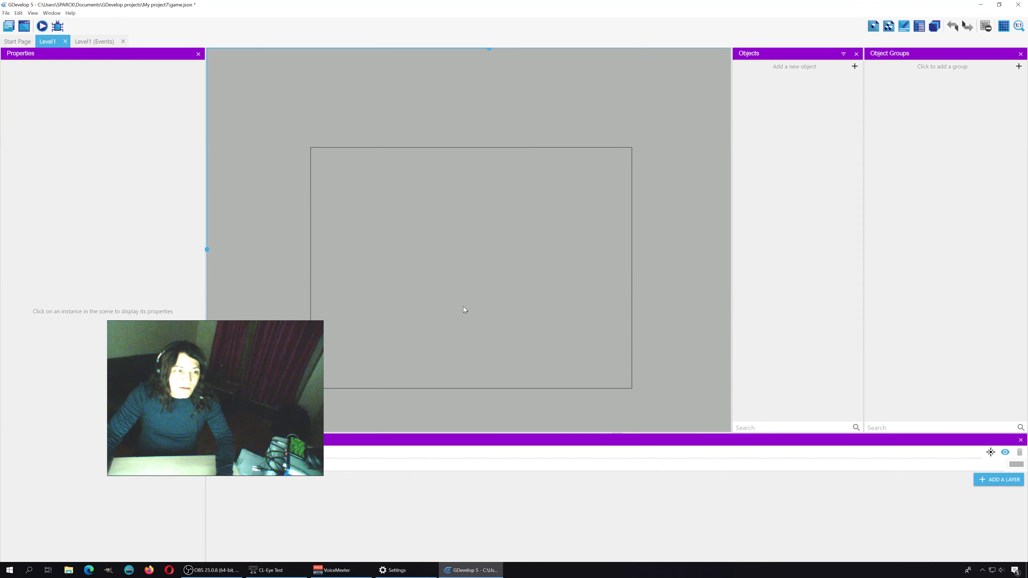
# Open the project properties and set the game resolution to 1280 wide by 720 high.
pyautogui.click(8, 26)
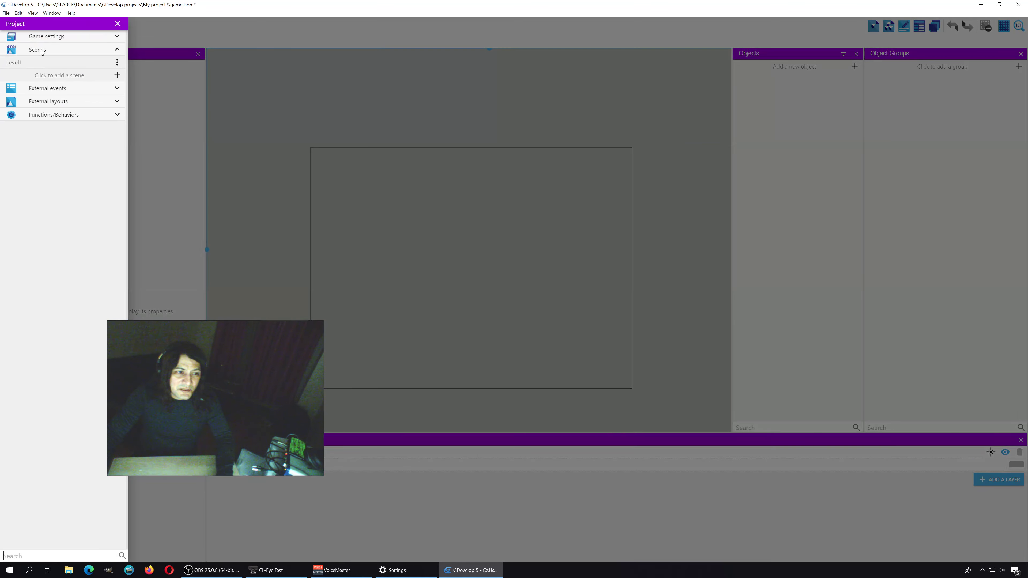
pyautogui.click(56, 37)
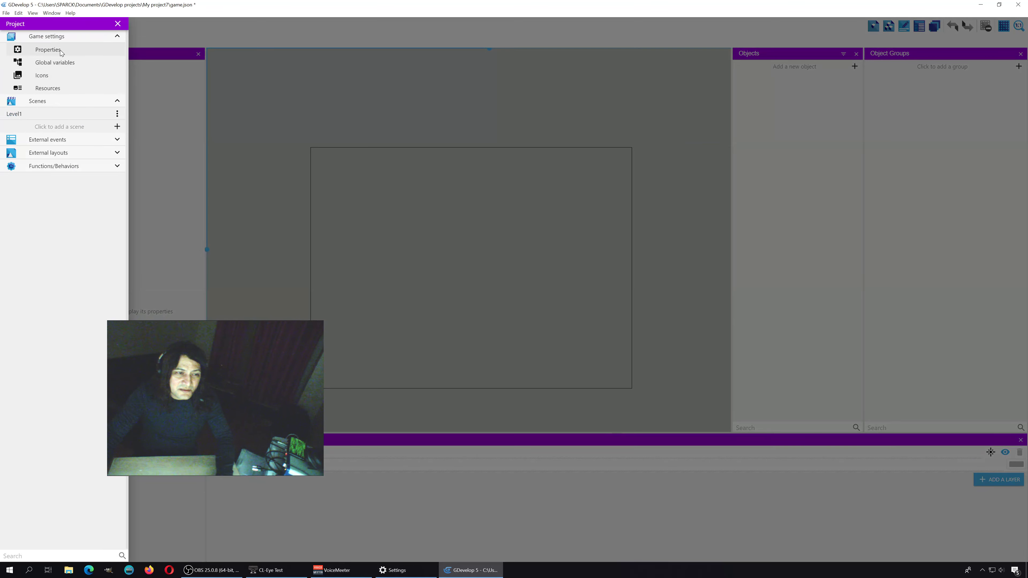
pyautogui.click(60, 49)
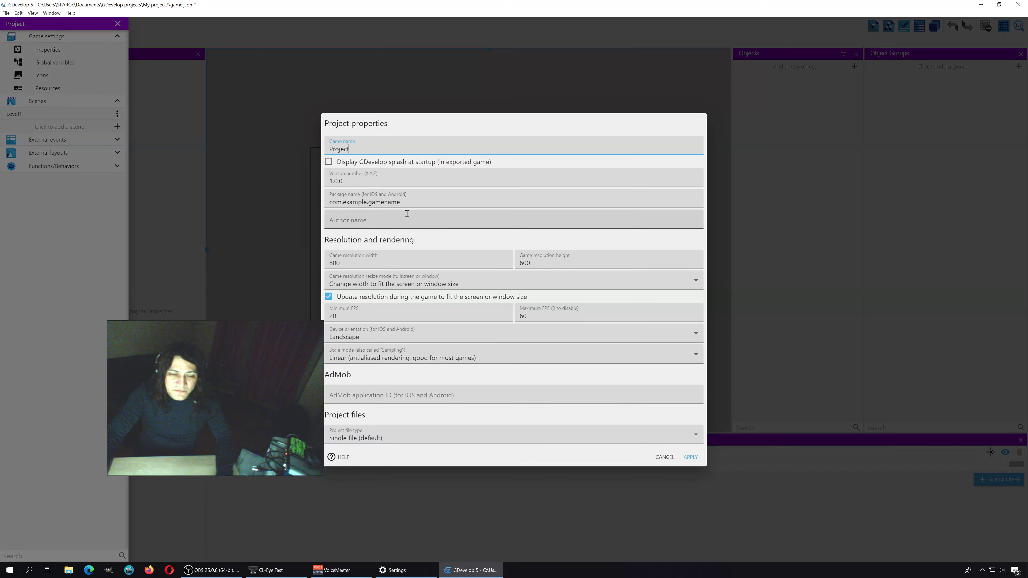
pyautogui.doubleClick(351, 262)
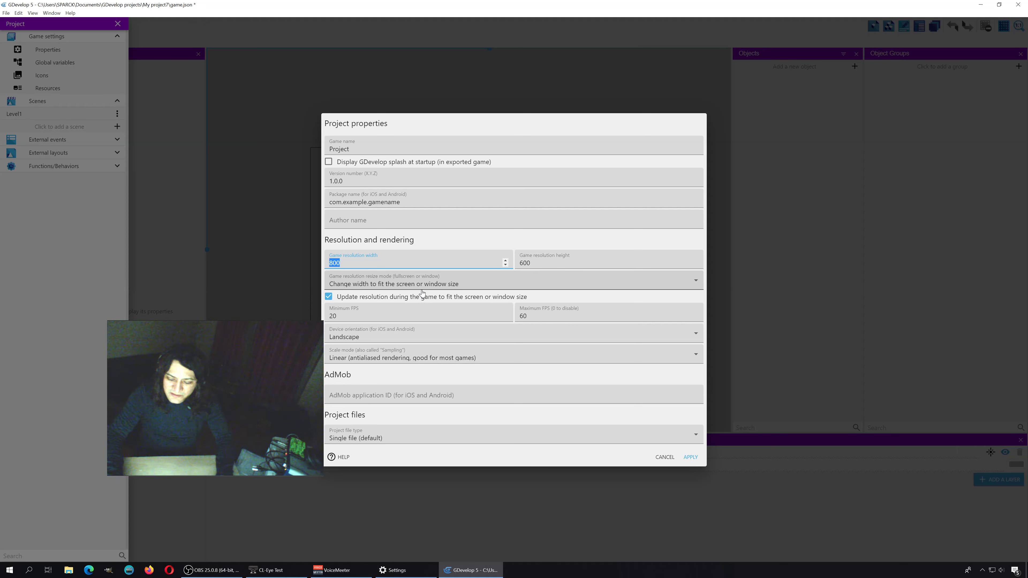
pyautogui.write('12')
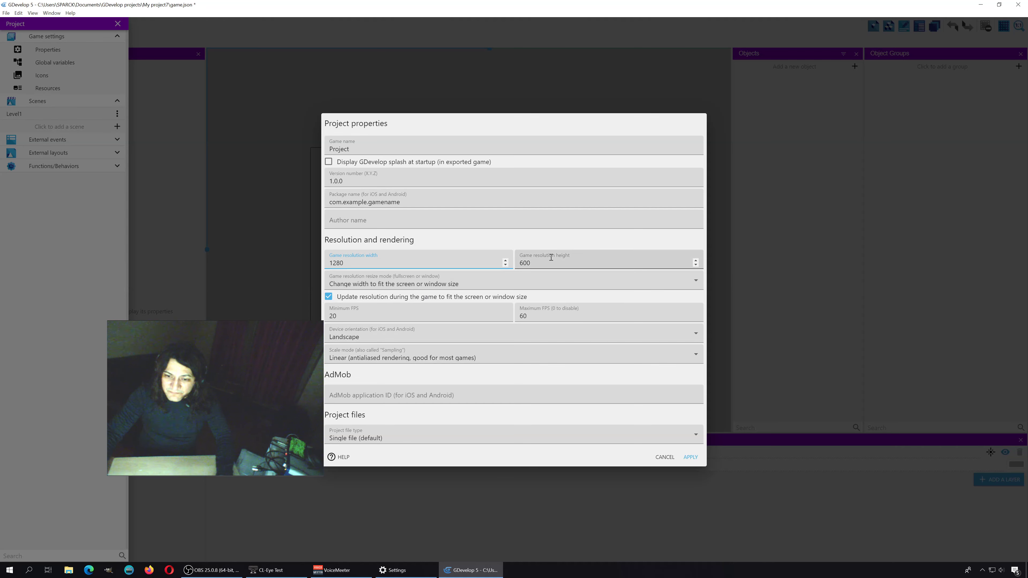
pyautogui.press('Tab')
pyautogui.write('720')
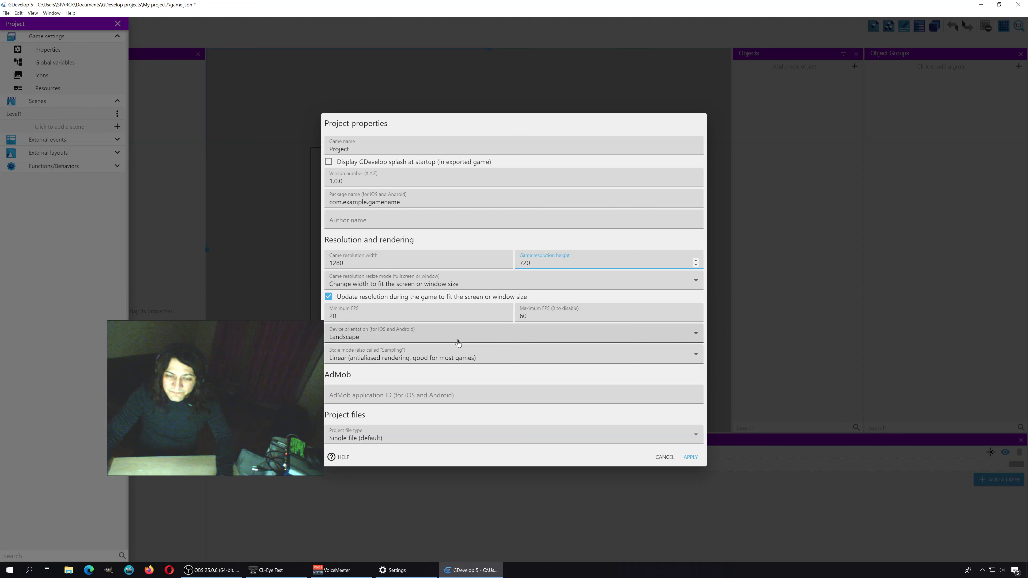
pyautogui.doubleClick(532, 315)
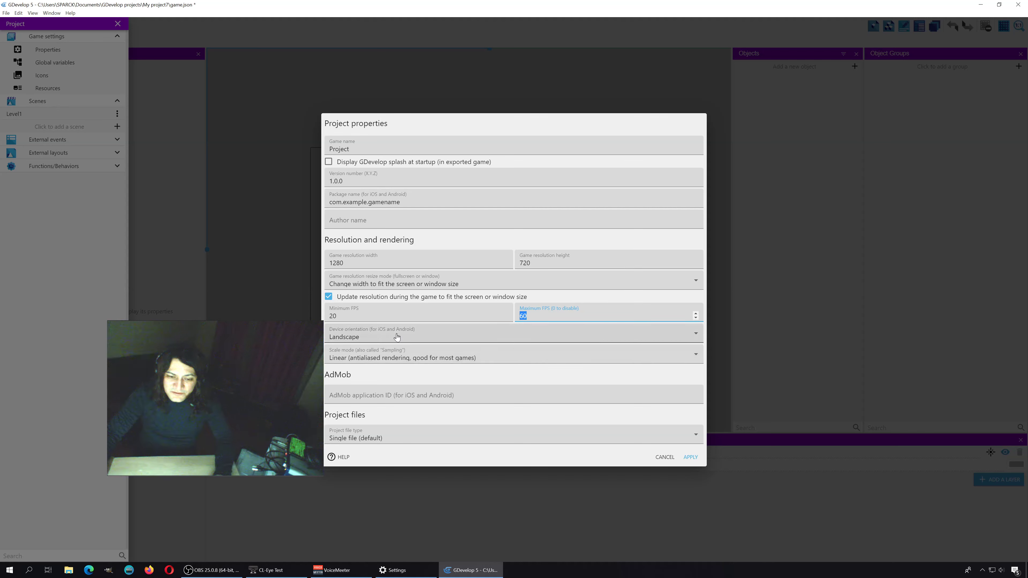
pyautogui.click(381, 338)
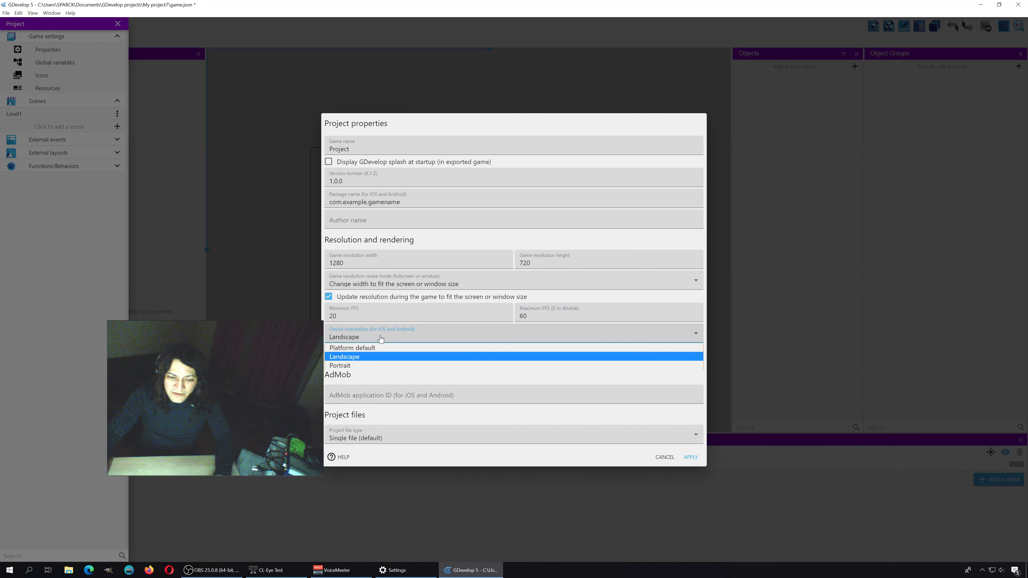
pyautogui.click(381, 338)
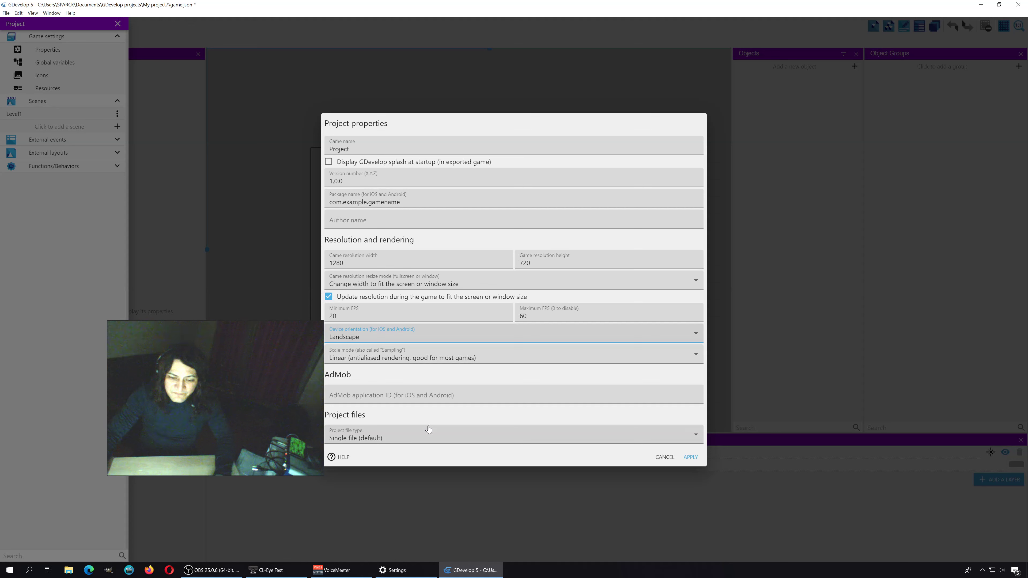
pyautogui.click(367, 397)
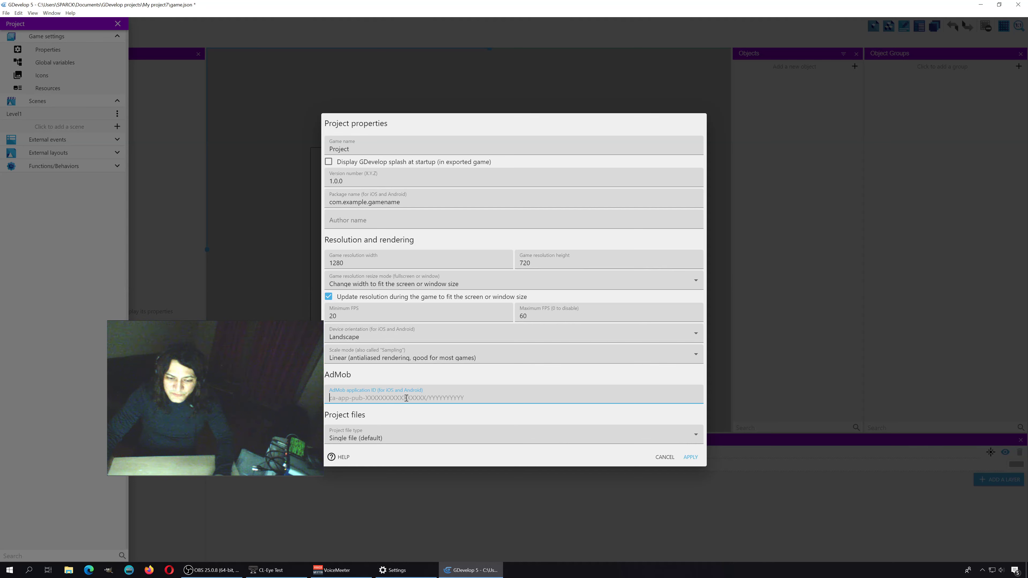
pyautogui.click(403, 418)
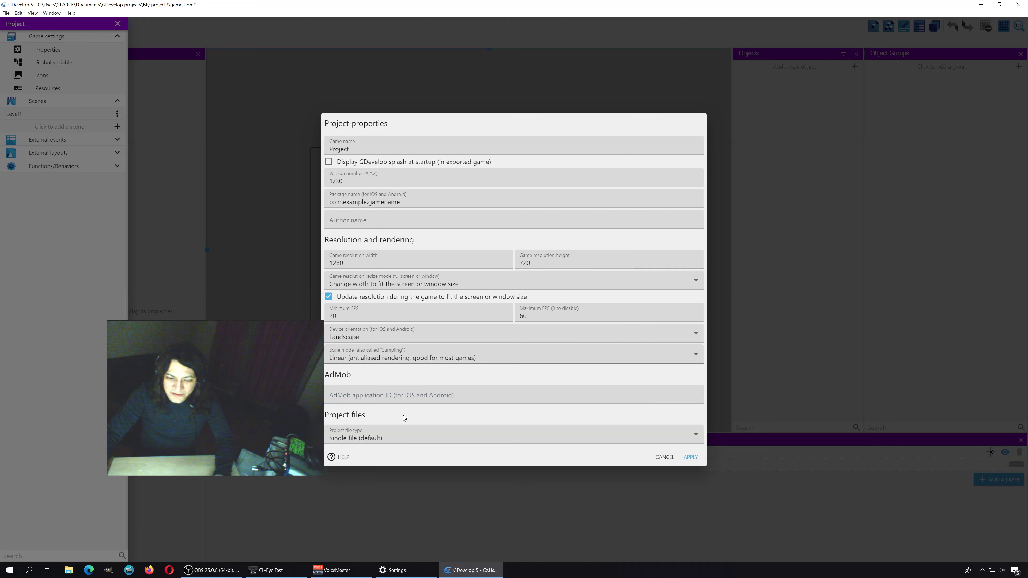
pyautogui.click(367, 398)
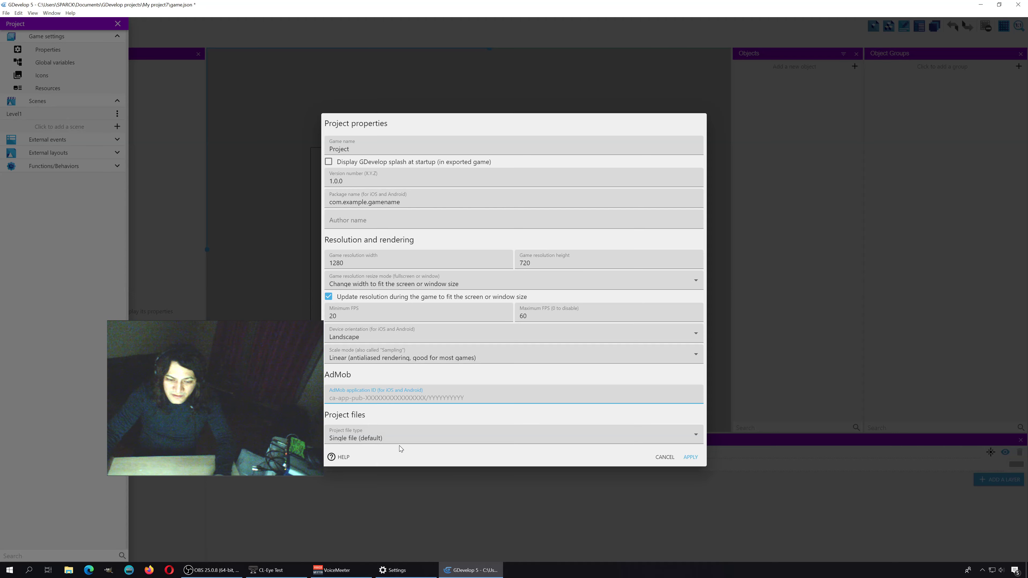
# Fill in the project's author name with the creator's name.
pyautogui.click(372, 222)
pyautogui.write('Sparckman')
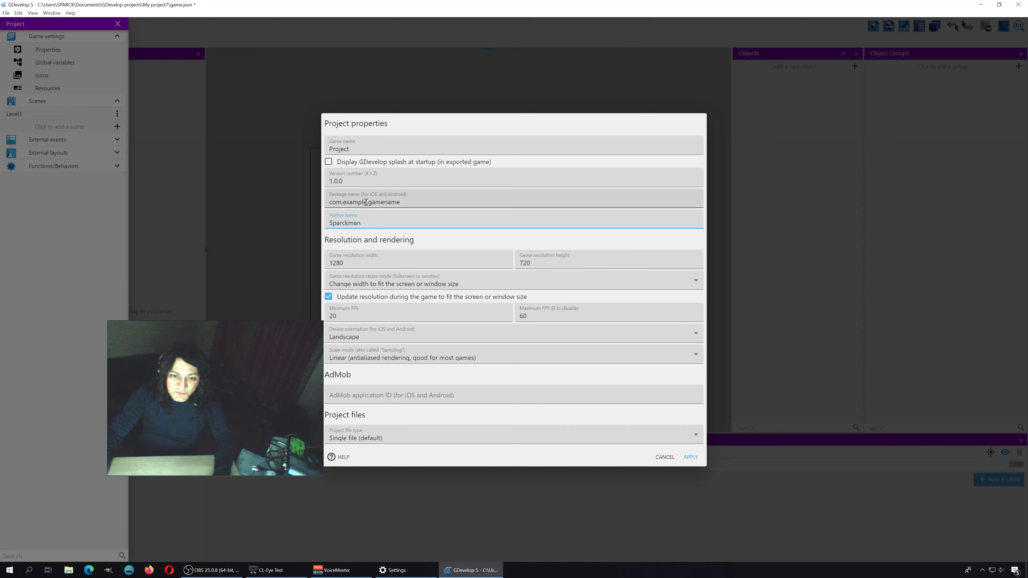
pyautogui.moveTo(366, 203); pyautogui.dragTo(356, 203)
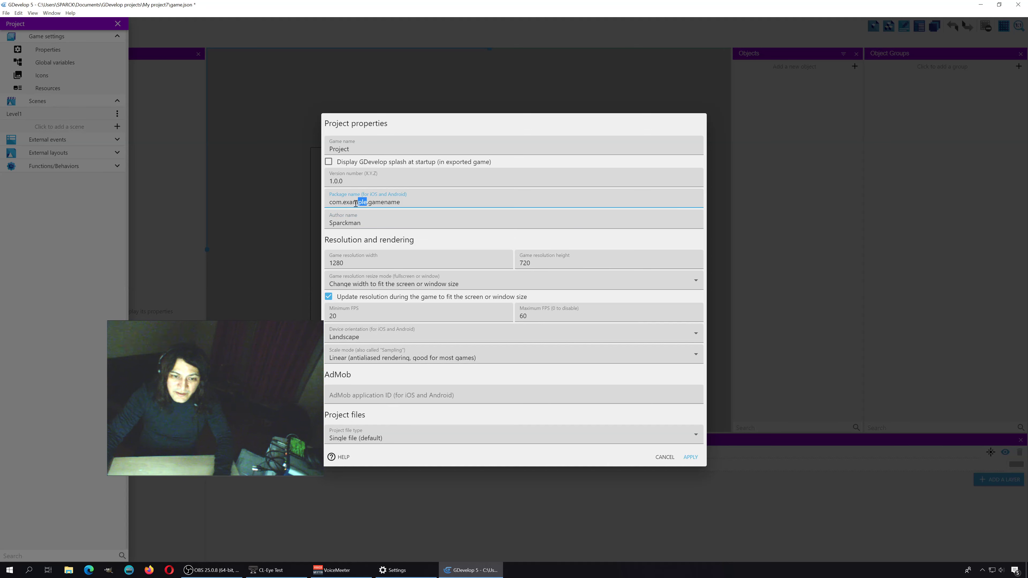
pyautogui.click(414, 201)
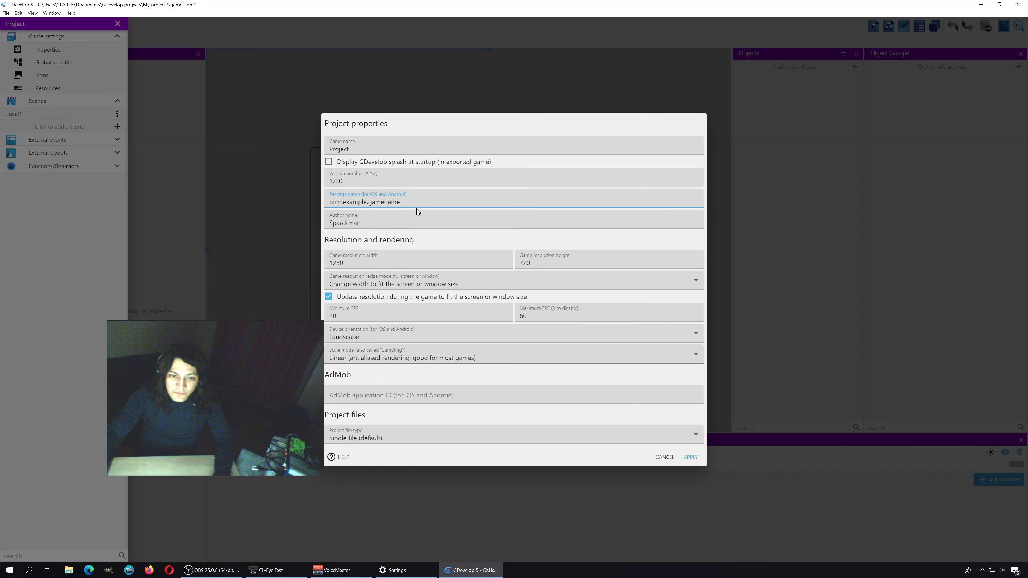
# Rename the game as leSparckmax pixel art in the project properties.
pyautogui.moveTo(362, 154); pyautogui.dragTo(322, 152)
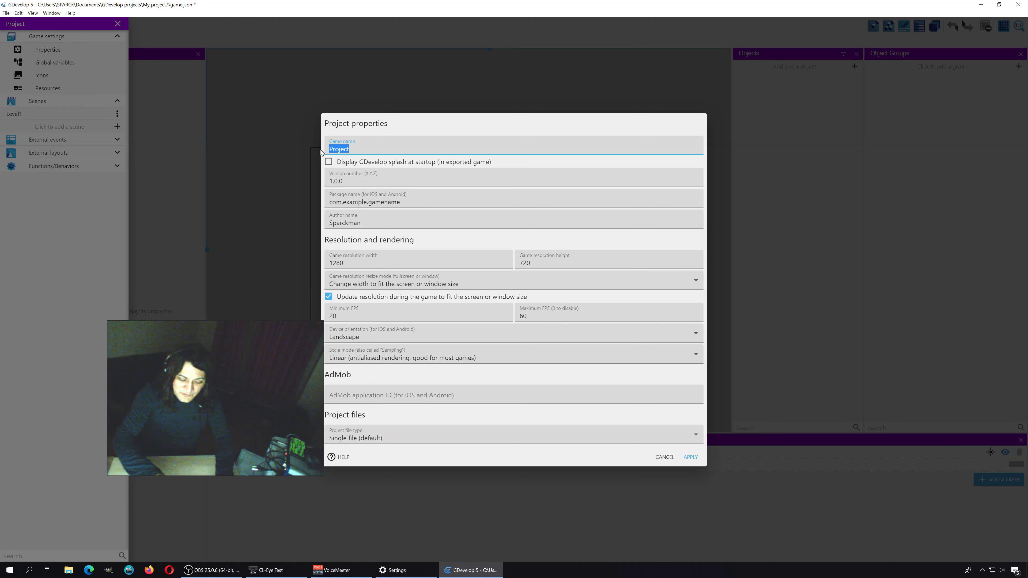
pyautogui.write('le')
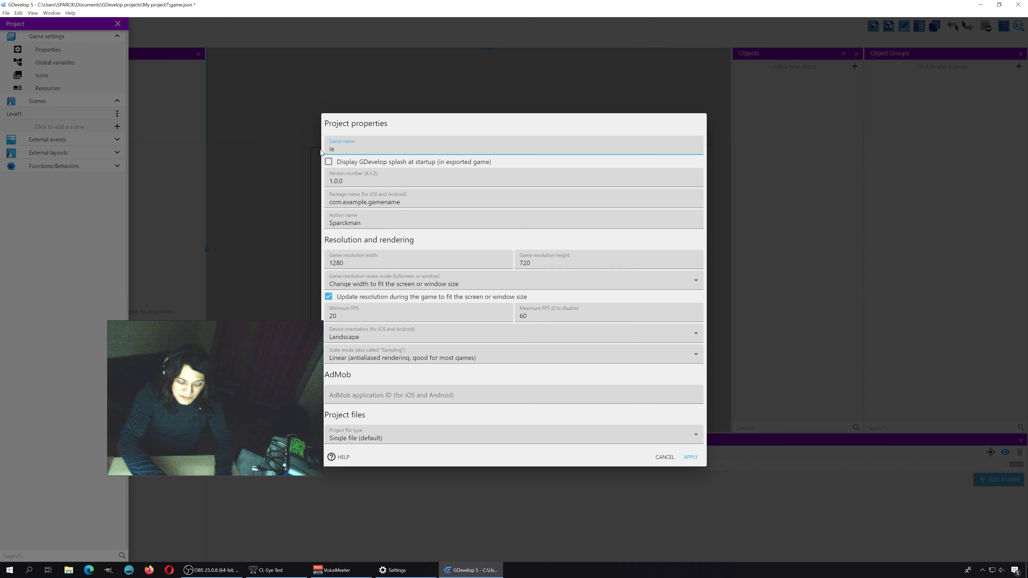
pyautogui.write('SparckmaN')
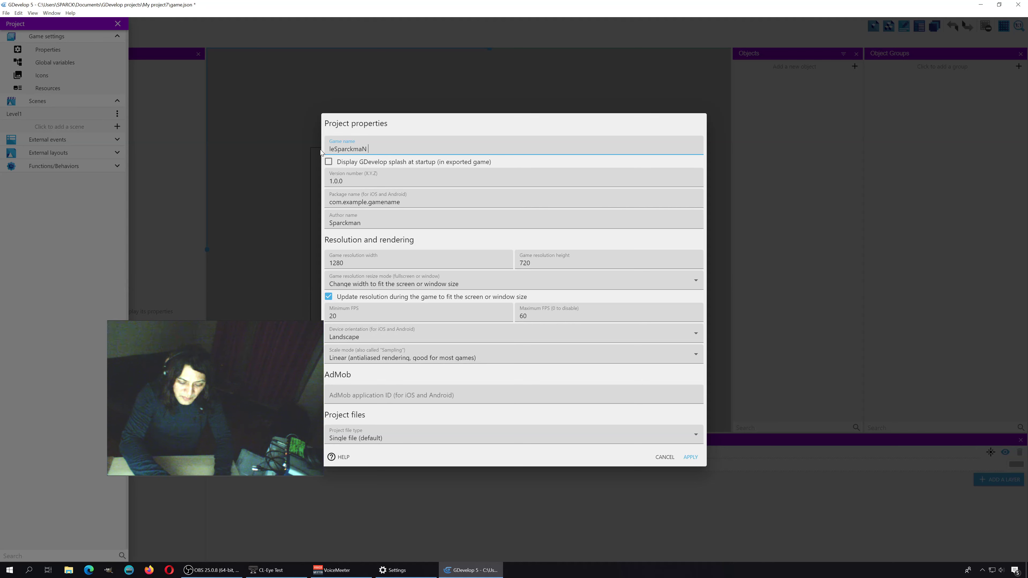
pyautogui.write(' plX')
pyautogui.press('BackSpace')
pyautogui.press('BackSpace')
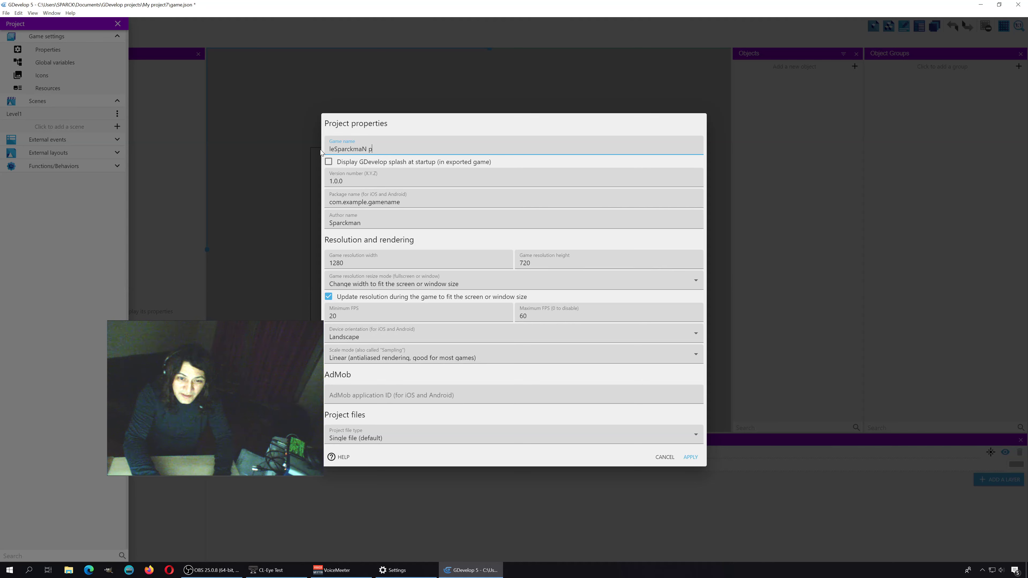
pyautogui.write('x')
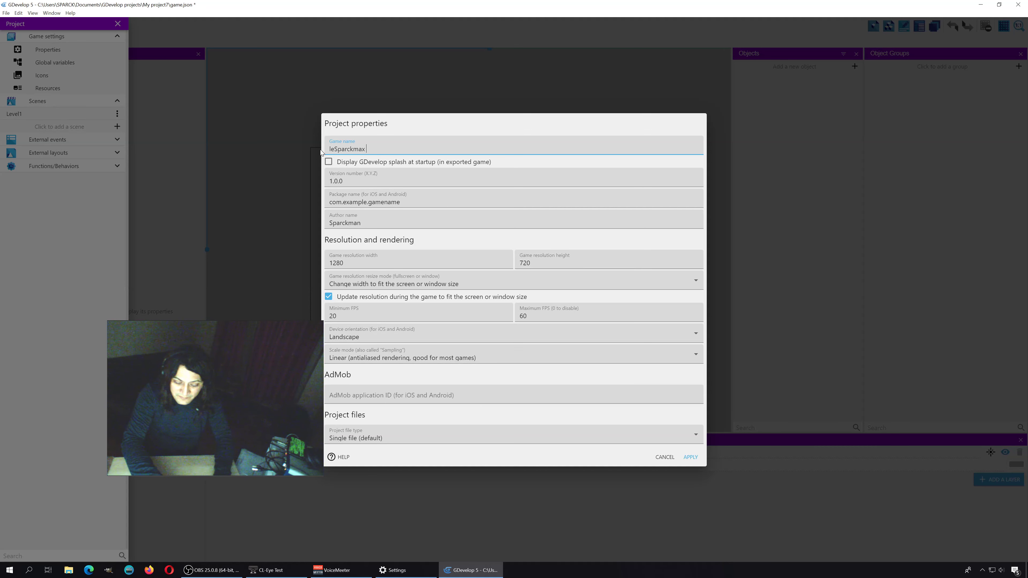
pyautogui.write(' px')
pyautogui.write('e')
pyautogui.press('BackSpace')
pyautogui.press('BackSpace')
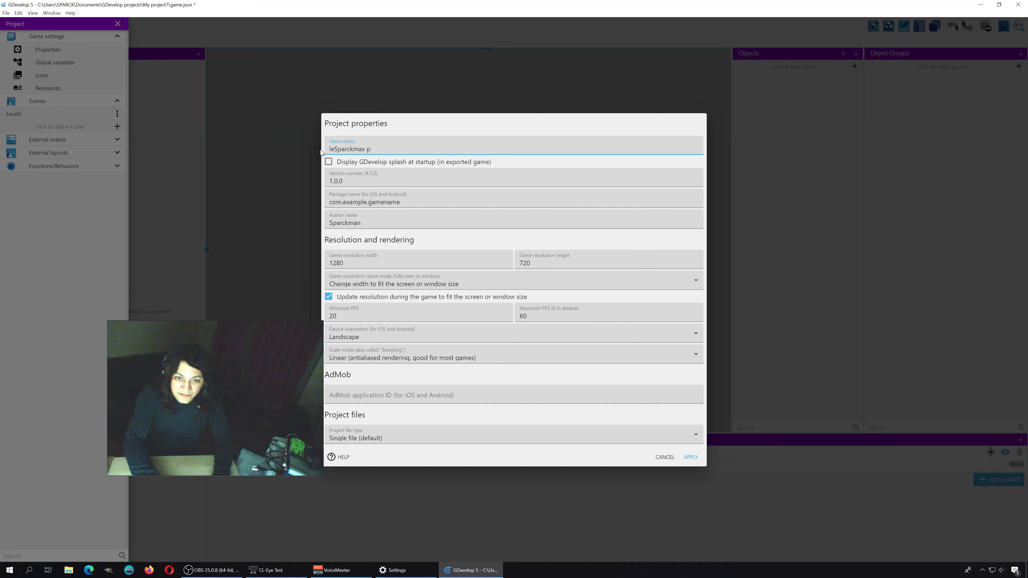
pyautogui.write('icx')
pyautogui.press('BackSpace')
pyautogui.press('BackSpace')
pyautogui.write('x')
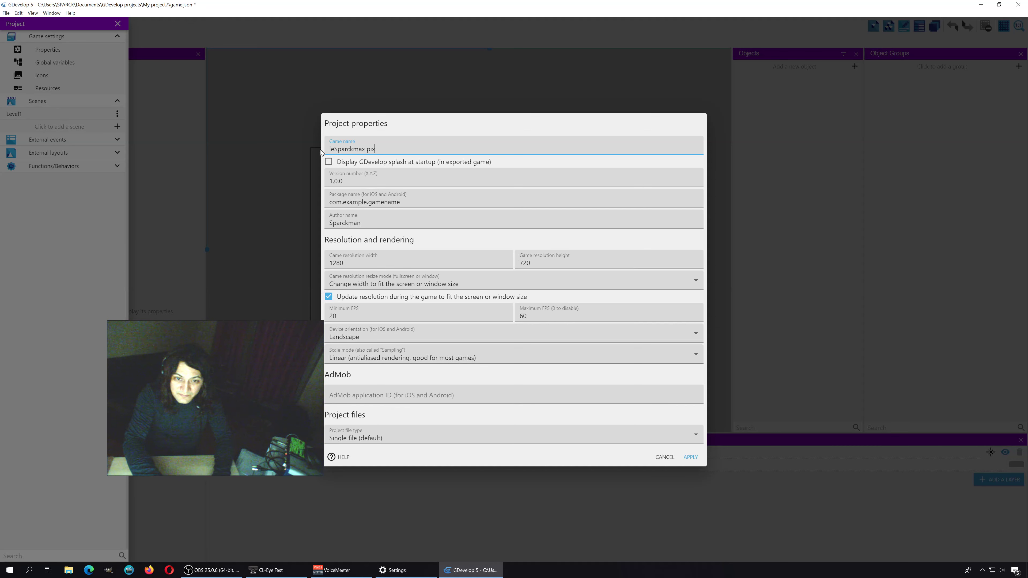
pyautogui.write('el art')
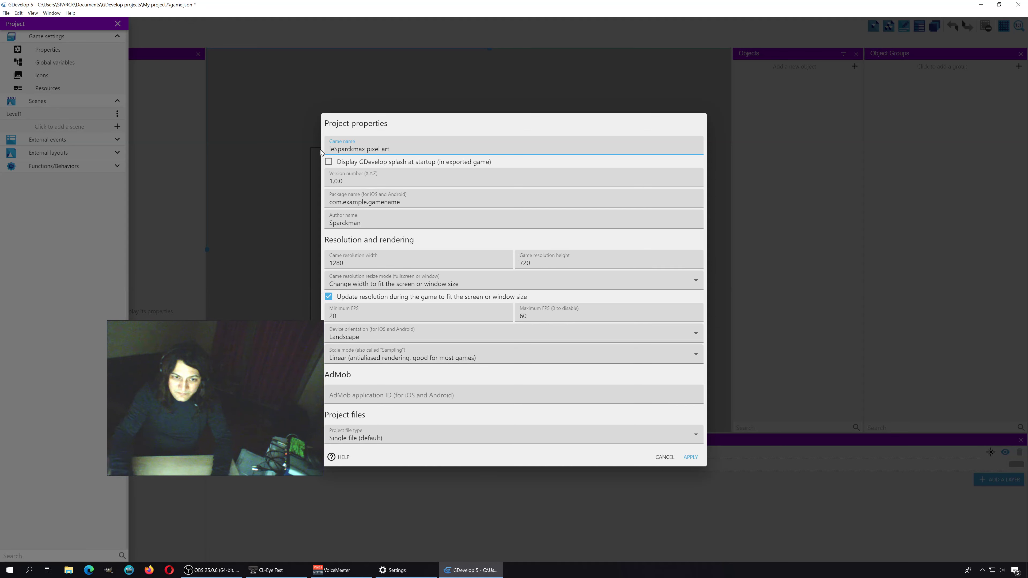
# Set the scale mode to Nearest (no antialiasing, good for pixel perfect games) and apply the project properties.
pyautogui.click(406, 359)
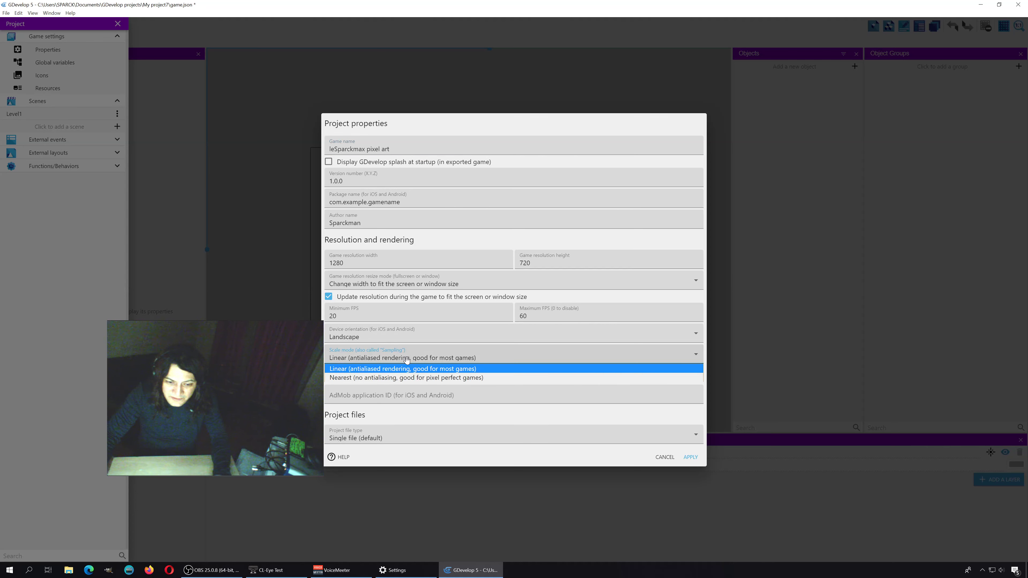
pyautogui.click(419, 378)
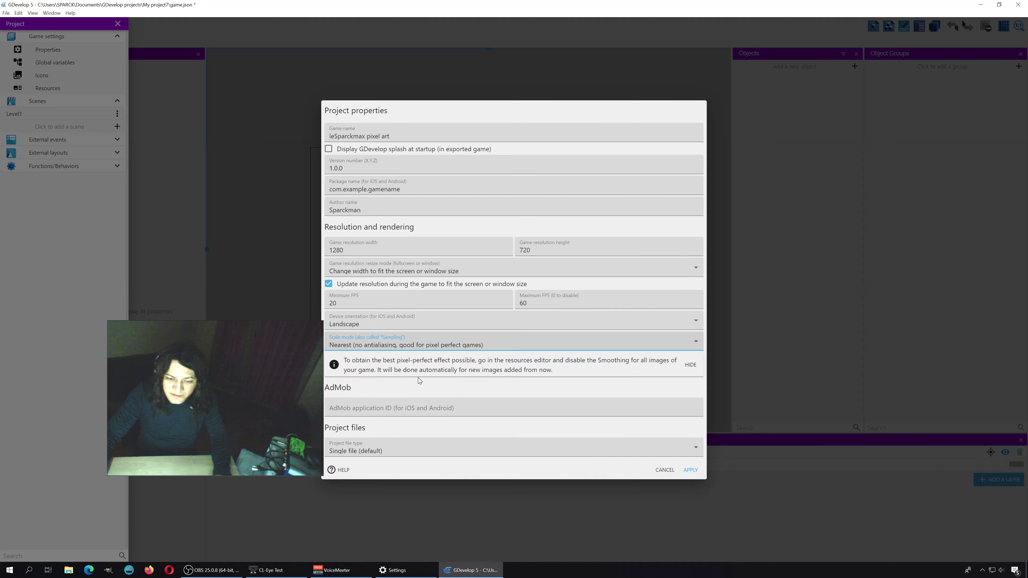
pyautogui.click(693, 467)
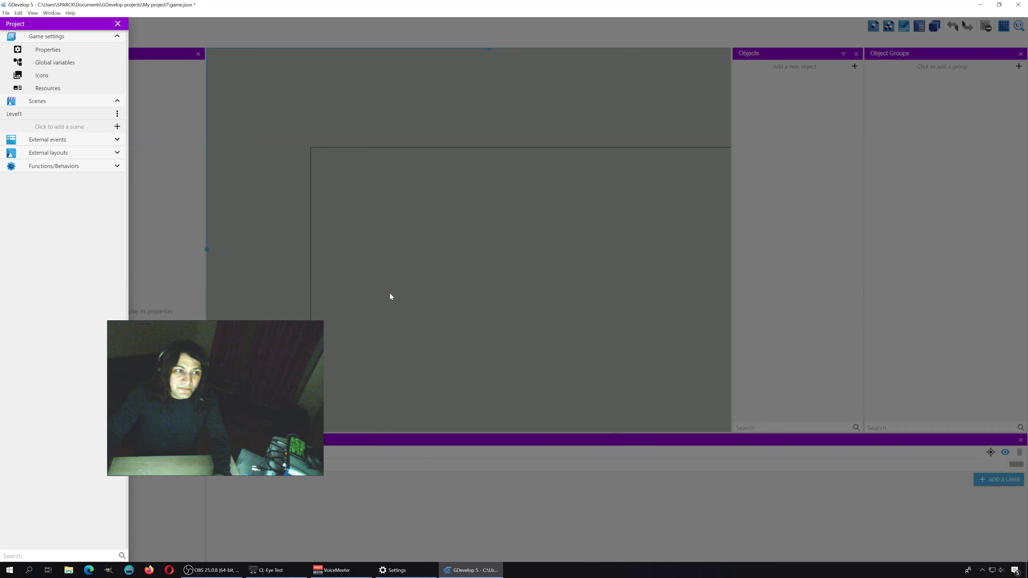
# Return to the Level1 scene and insert a new Sprite object.
pyautogui.click(35, 114)
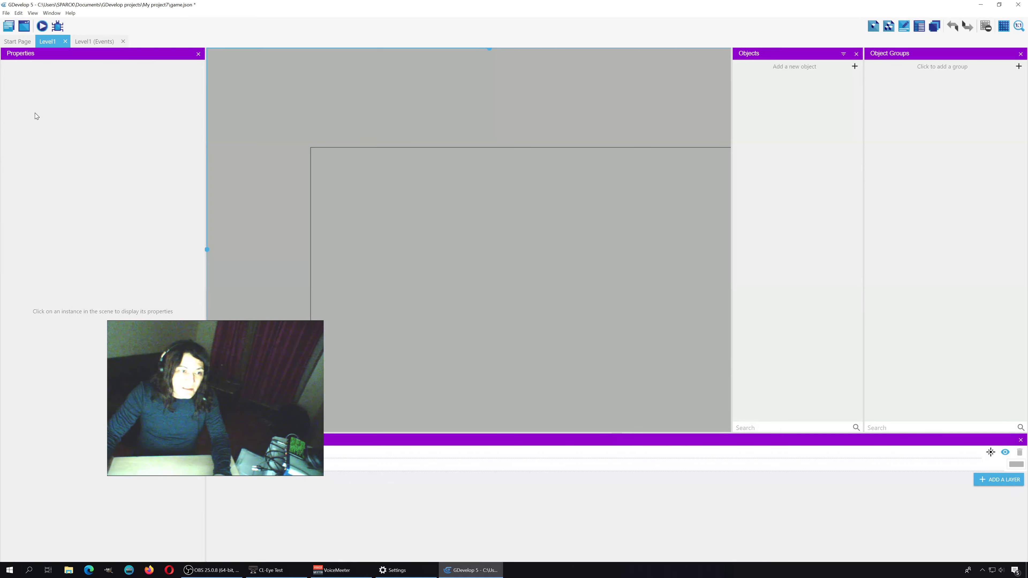
pyautogui.moveTo(506, 277); pyautogui.dragTo(402, 233, button='middle')
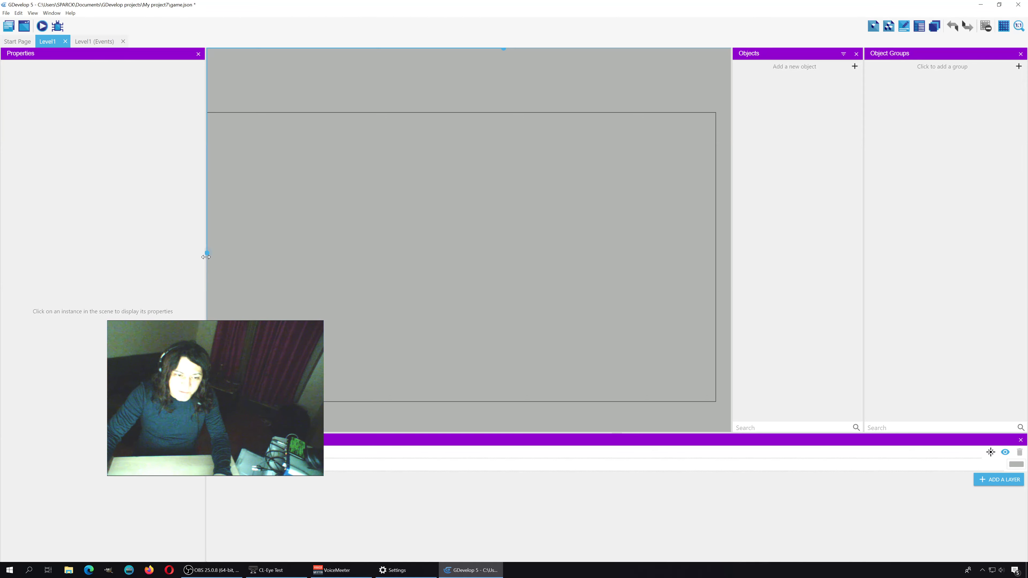
pyautogui.rightClick(352, 262)
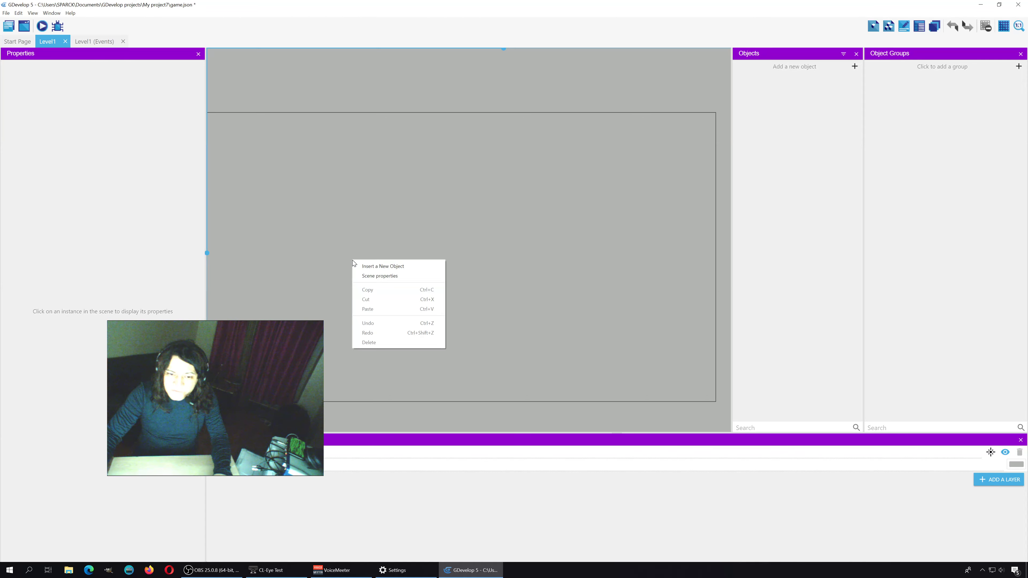
pyautogui.rightClick(373, 245)
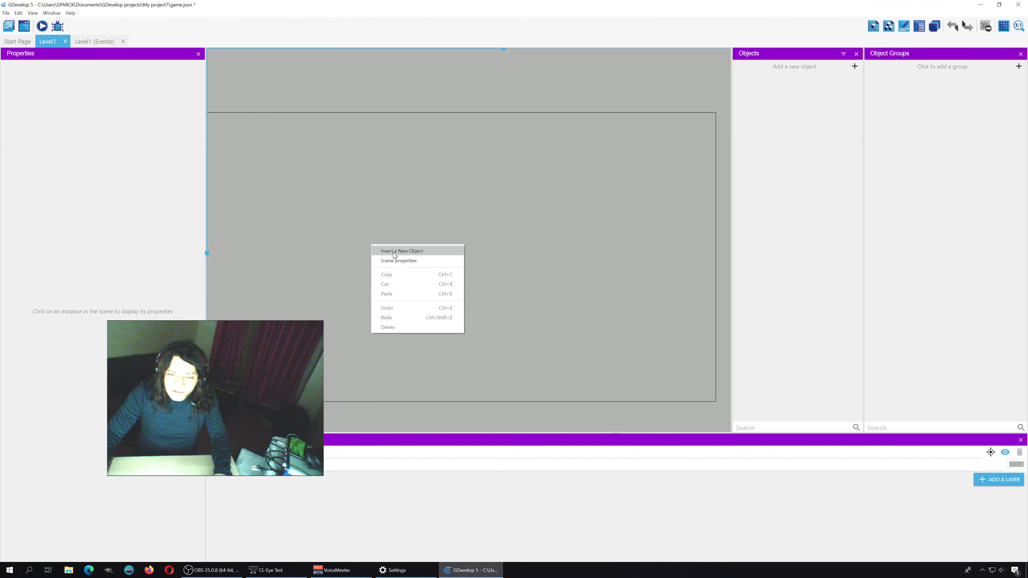
pyautogui.click(393, 252)
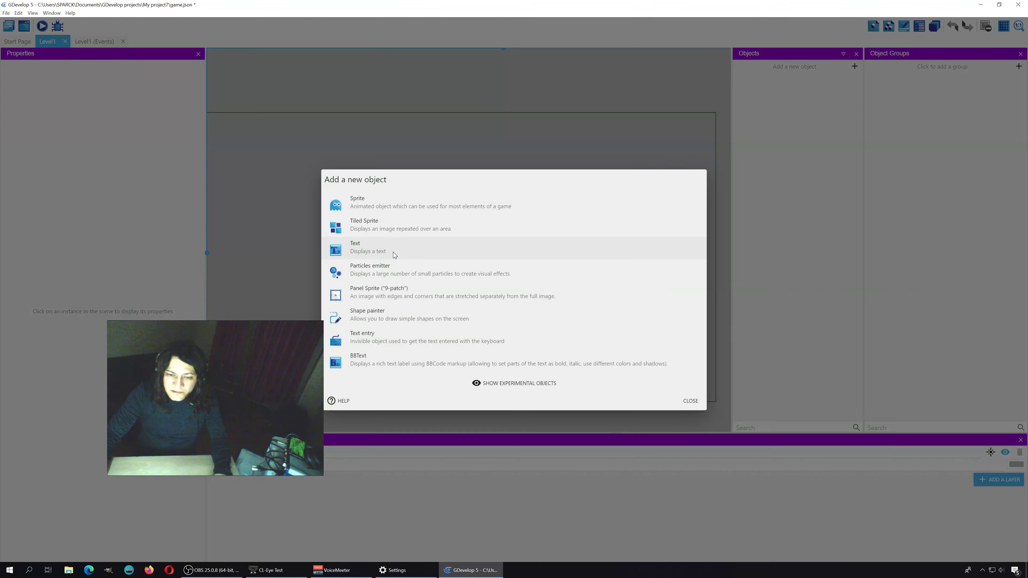
pyautogui.click(407, 204)
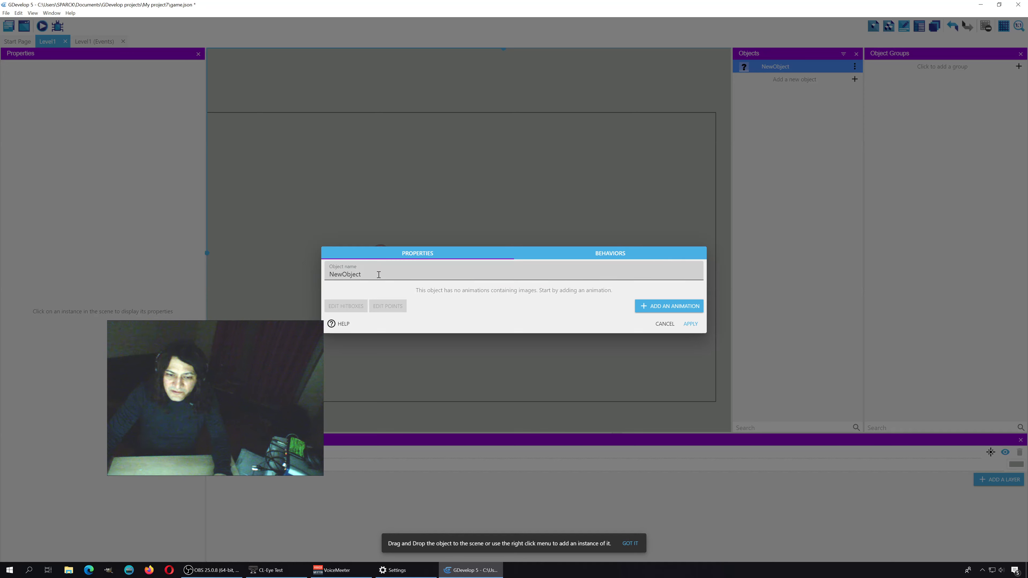
# Name the new sprite object sparck and add an empty animation to it.
pyautogui.write('spa')
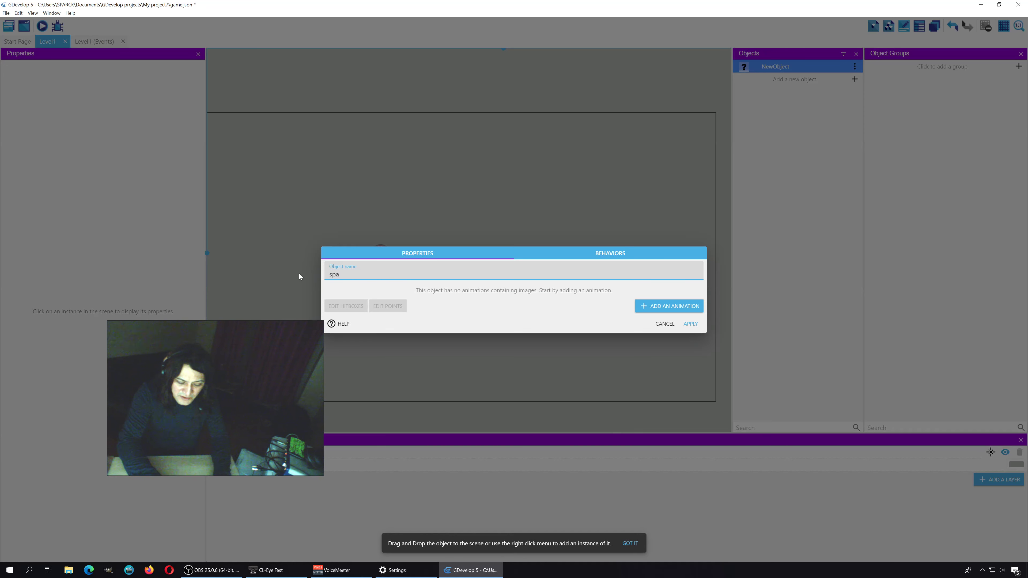
pyautogui.write('rck')
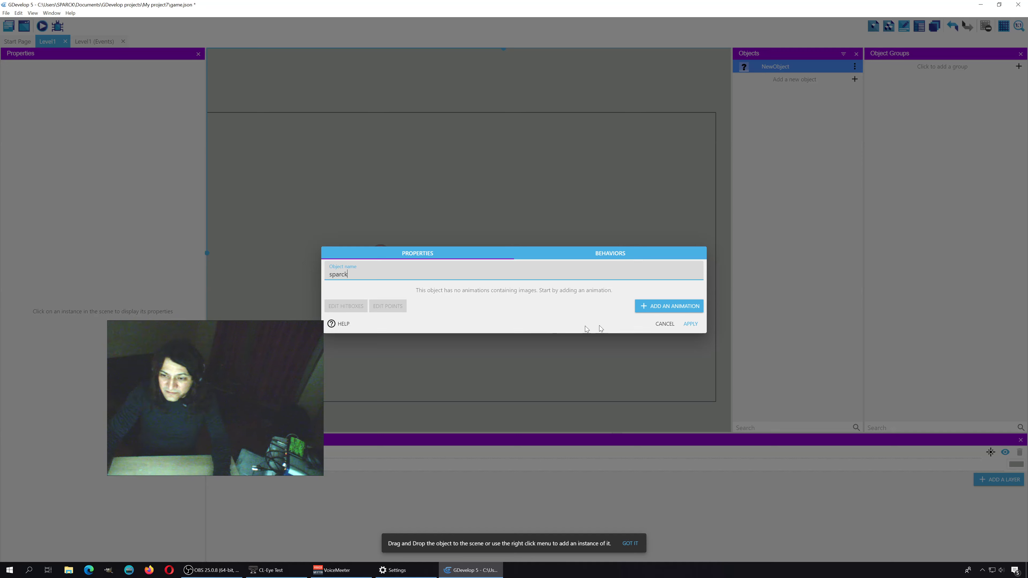
pyautogui.click(672, 308)
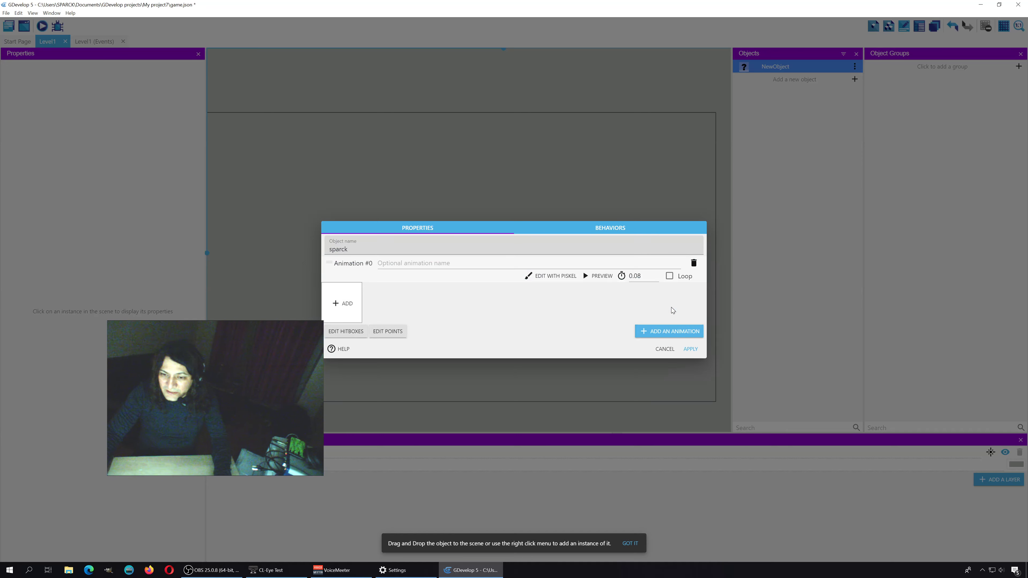
# Open the animation in Piskel and draw the character's black outline of two leaf-shaped lenses, rounded hair and square head on a 64x64 canvas.
pyautogui.click(544, 278)
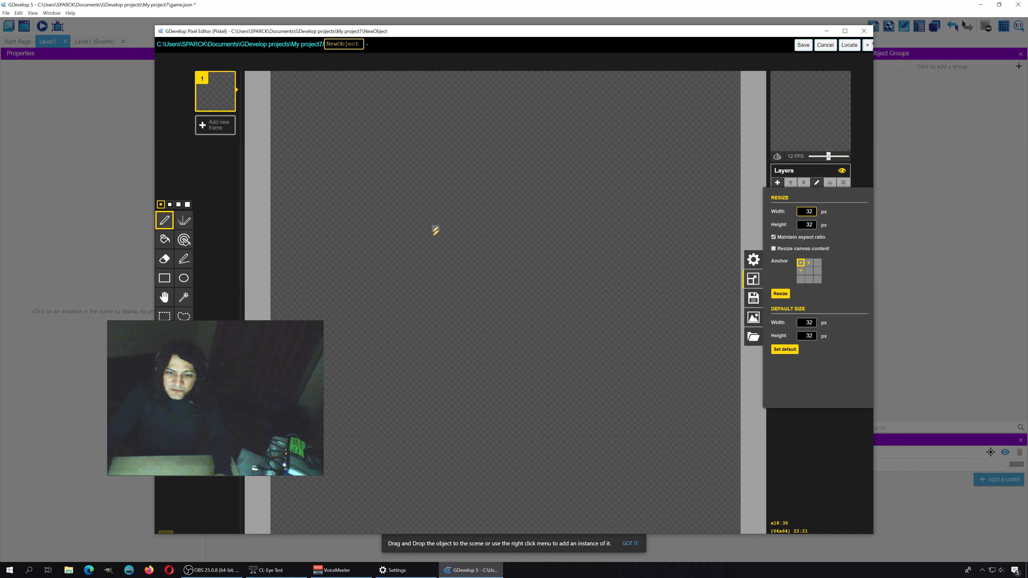
pyautogui.moveTo(450, 265)
pyautogui.mouseDown()
pyautogui.moveTo(413, 230)
pyautogui.moveTo(395, 161)
pyautogui.moveTo(493, 213)
pyautogui.moveTo(447, 266)
pyautogui.moveTo(442, 258)
pyautogui.moveTo(579, 233)
pyautogui.moveTo(590, 173)
pyautogui.moveTo(504, 225)
pyautogui.mouseUp()
pyautogui.moveTo(577, 176)
pyautogui.mouseDown()
pyautogui.moveTo(520, 128)
pyautogui.moveTo(421, 109)
pyautogui.moveTo(334, 146)
pyautogui.moveTo(296, 263)
pyautogui.moveTo(323, 350)
pyautogui.moveTo(340, 349)
pyautogui.moveTo(436, 263)
pyautogui.mouseUp()
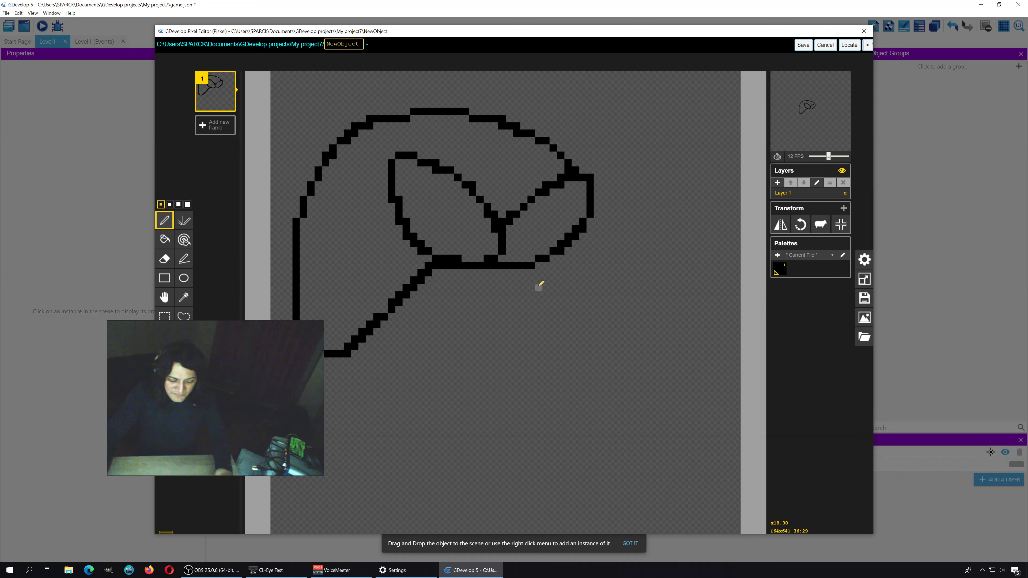
pyautogui.hotkey('ctrl', 'z')
pyautogui.moveTo(559, 174)
pyautogui.mouseDown()
pyautogui.moveTo(506, 109)
pyautogui.moveTo(401, 100)
pyautogui.moveTo(319, 136)
pyautogui.moveTo(303, 238)
pyautogui.moveTo(387, 271)
pyautogui.moveTo(543, 265)
pyautogui.moveTo(545, 360)
pyautogui.moveTo(521, 376)
pyautogui.moveTo(379, 379)
pyautogui.moveTo(344, 341)
pyautogui.moveTo(340, 284)
pyautogui.mouseUp()
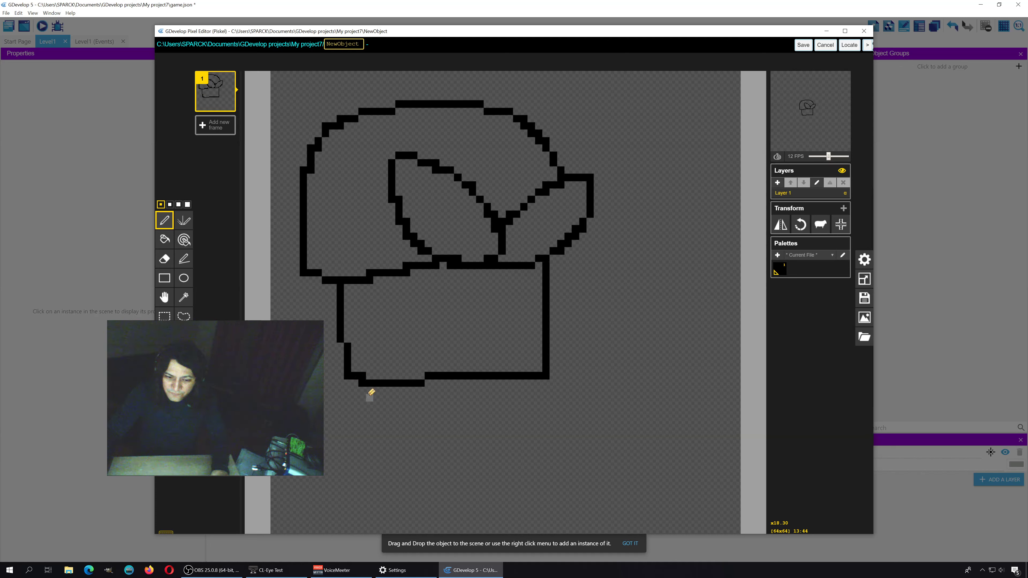
# Outline the character's torso below the head in black and draw an arm on each side.
pyautogui.moveTo(362, 381)
pyautogui.mouseDown()
pyautogui.moveTo(363, 414)
pyautogui.moveTo(423, 456)
pyautogui.moveTo(557, 435)
pyautogui.moveTo(544, 372)
pyautogui.mouseUp()
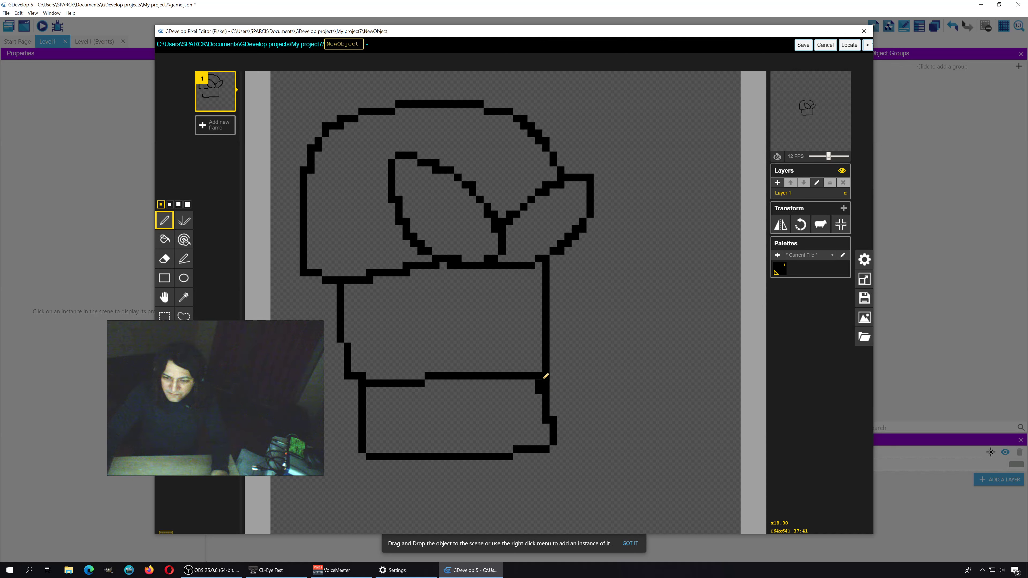
pyautogui.moveTo(359, 382); pyautogui.dragTo(329, 425)
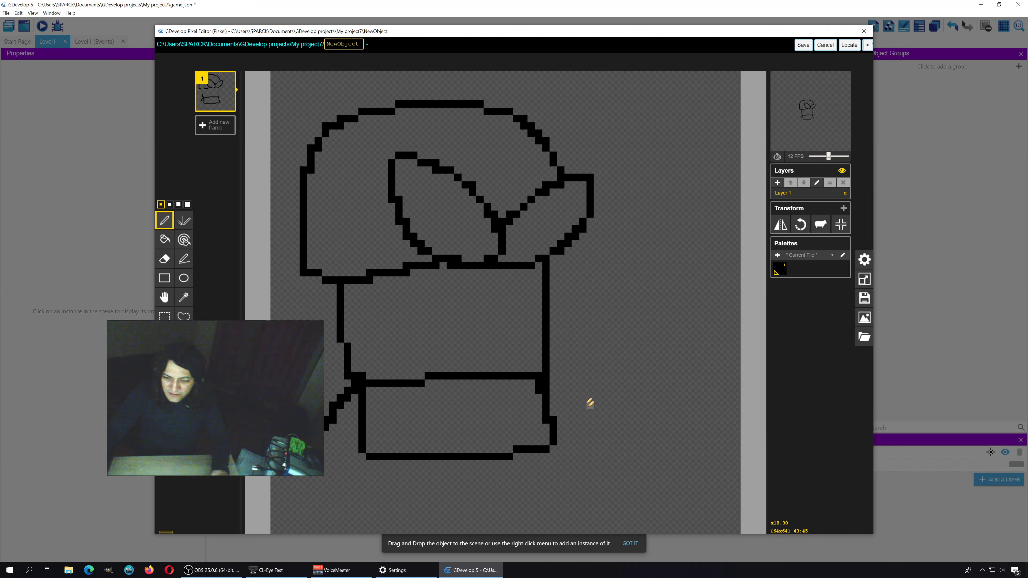
pyautogui.moveTo(549, 380)
pyautogui.mouseDown()
pyautogui.moveTo(583, 420)
pyautogui.moveTo(583, 437)
pyautogui.mouseUp()
# Draw the character's two legs with shoes in black and add a small square hand to each arm.
pyautogui.moveTo(421, 457)
pyautogui.mouseDown()
pyautogui.moveTo(421, 537)
pyautogui.moveTo(497, 512)
pyautogui.moveTo(430, 500)
pyautogui.mouseUp()
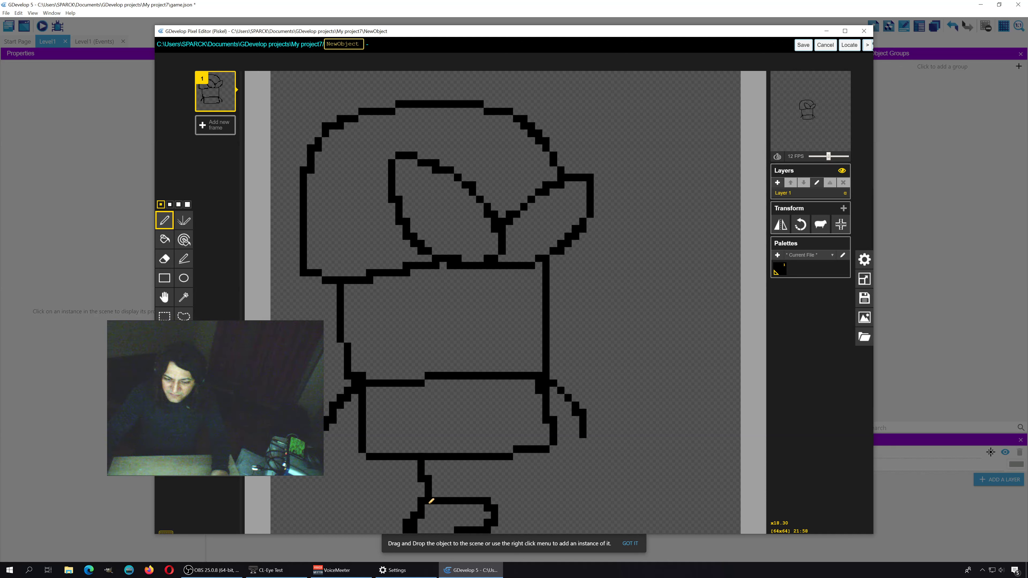
pyautogui.moveTo(497, 505)
pyautogui.mouseDown()
pyautogui.moveTo(494, 529)
pyautogui.moveTo(453, 534)
pyautogui.mouseUp()
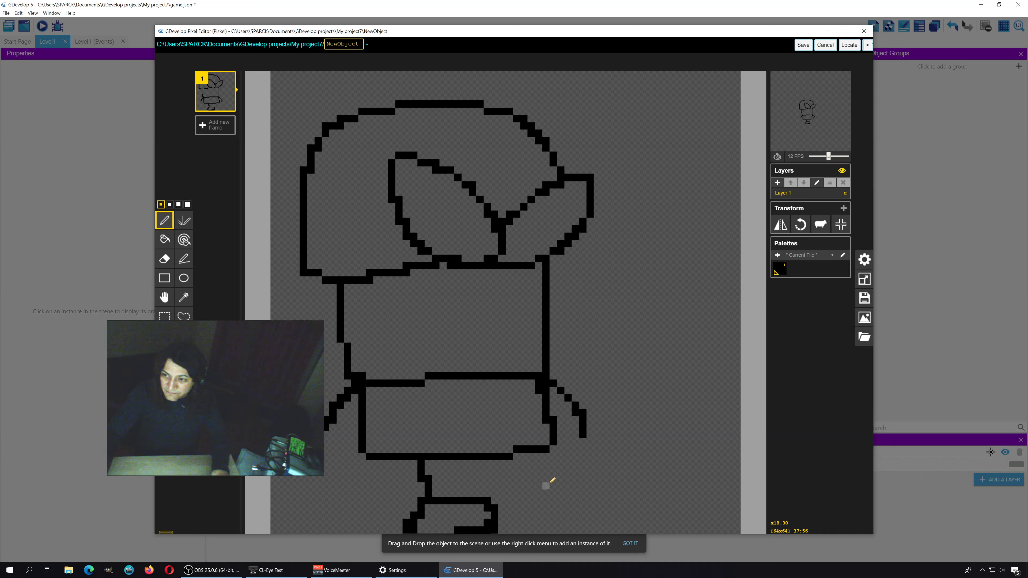
pyautogui.scroll(-2, 539, 484)
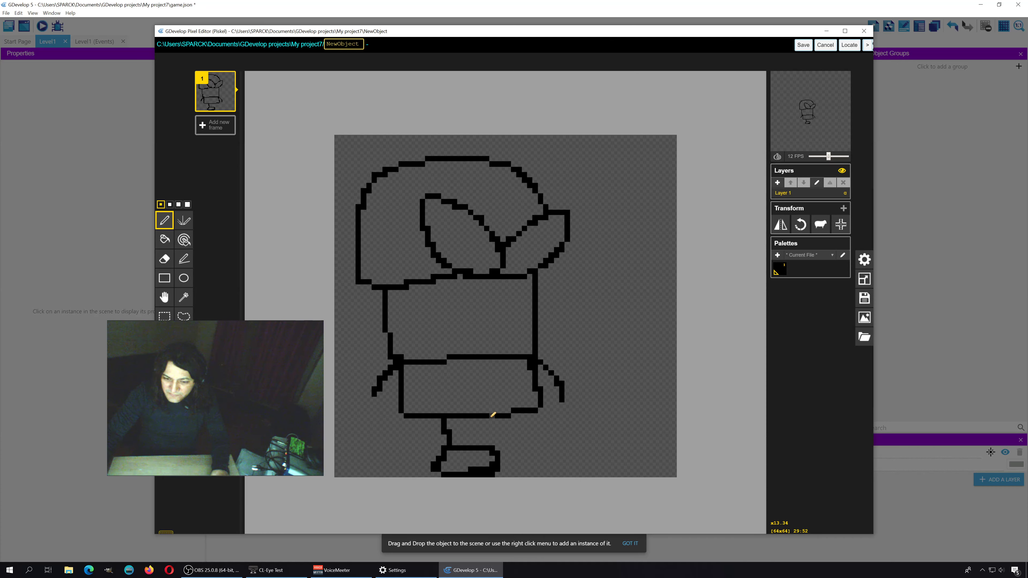
pyautogui.moveTo(492, 418)
pyautogui.mouseDown()
pyautogui.moveTo(491, 444)
pyautogui.moveTo(536, 461)
pyautogui.moveTo(496, 472)
pyautogui.mouseUp()
pyautogui.moveTo(374, 397)
pyautogui.mouseDown()
pyautogui.moveTo(380, 410)
pyautogui.moveTo(379, 395)
pyautogui.mouseUp()
pyautogui.moveTo(570, 400); pyautogui.dragTo(562, 389)
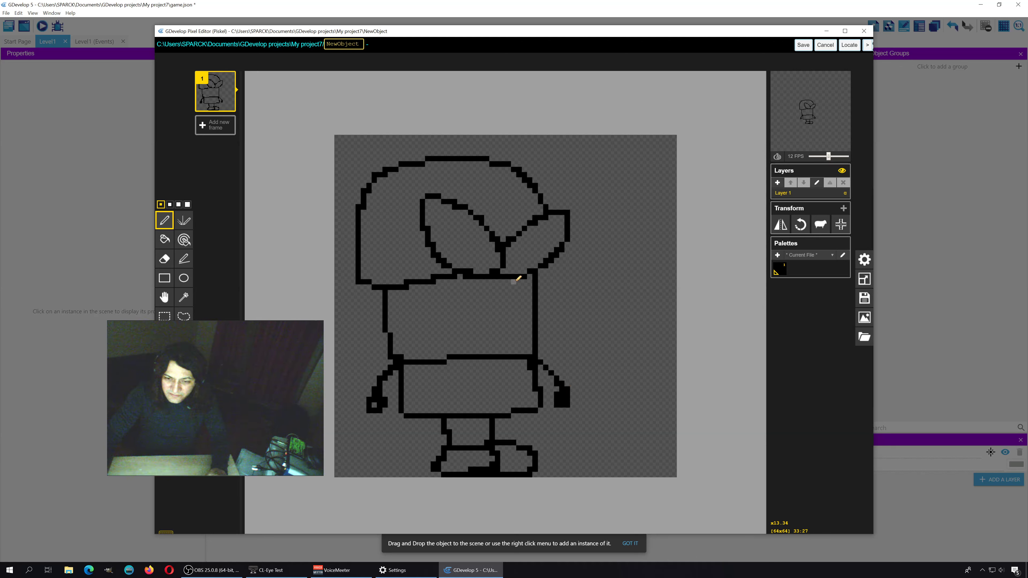
# Draw a short vertical black line below the lenses and a straight horizontal mouth across the face.
pyautogui.moveTo(519, 280)
pyautogui.mouseDown()
pyautogui.moveTo(519, 312)
pyautogui.moveTo(446, 320)
pyautogui.mouseUp()
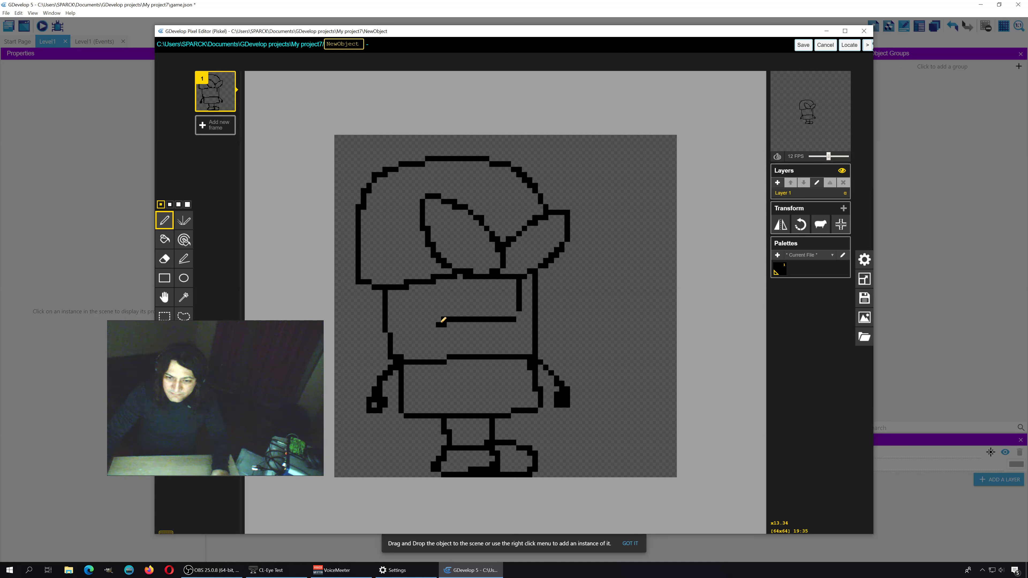
pyautogui.hotkey('ctrl', 'z')
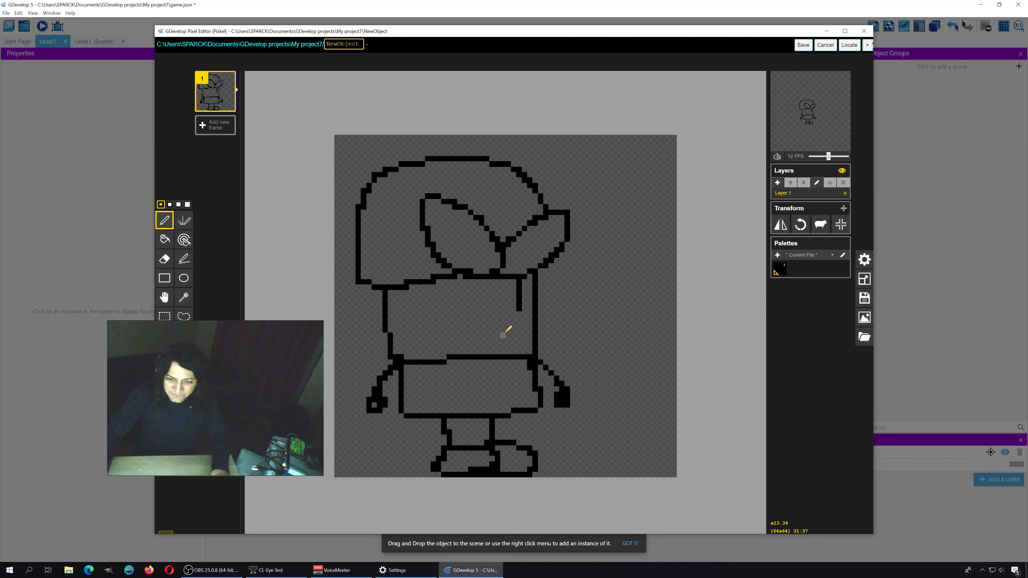
pyautogui.moveTo(509, 327); pyautogui.dragTo(447, 323)
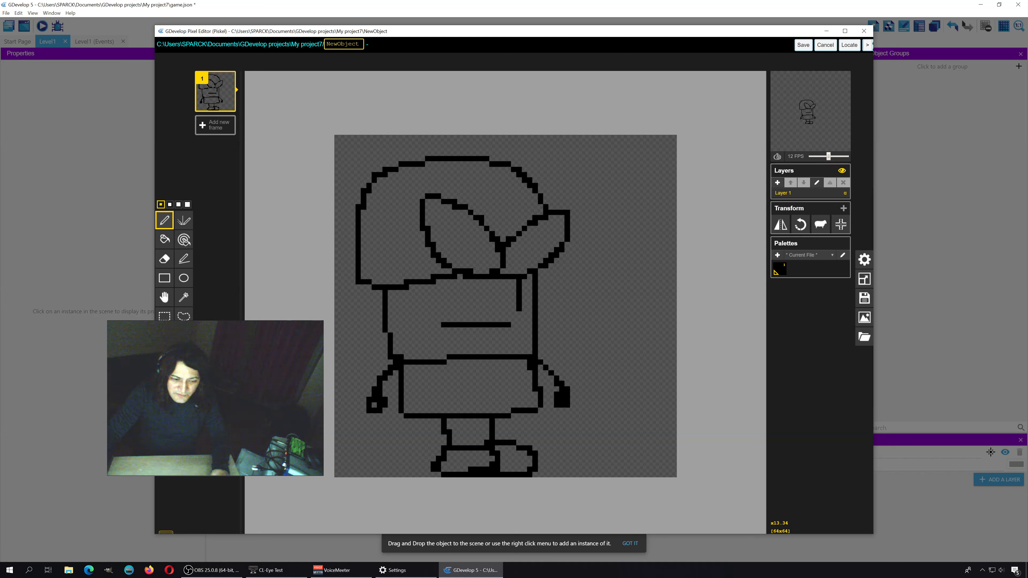
# Fill the character's hair with green, the torso with medium blue and the face with cream.
pyautogui.click(164, 239)
pyautogui.click(391, 225)
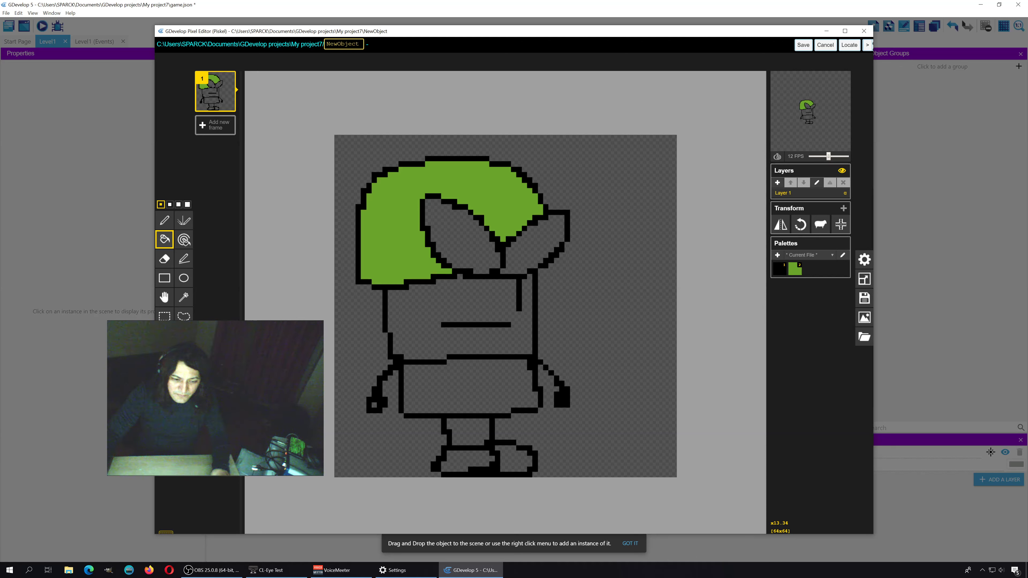
pyautogui.click(423, 388)
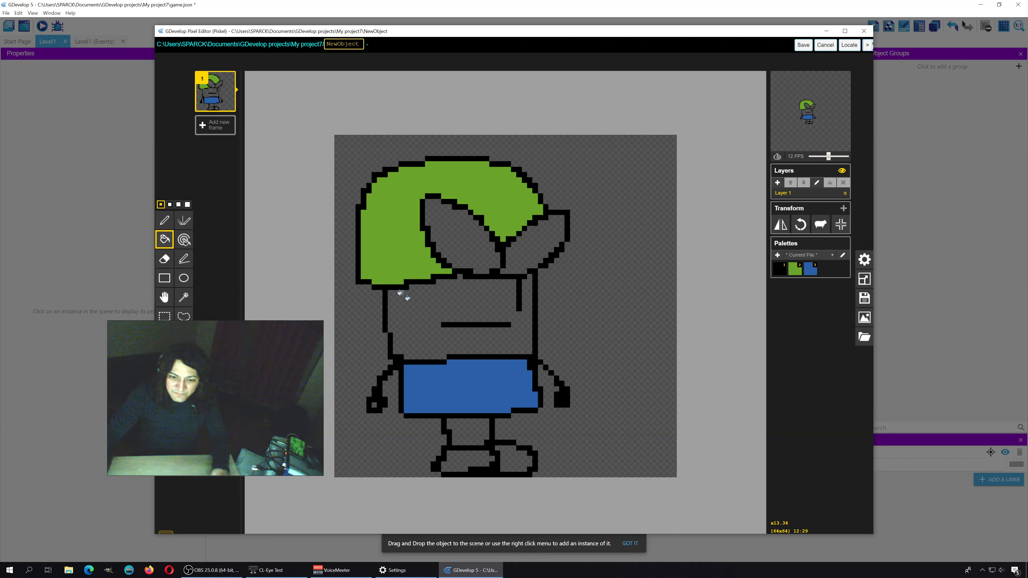
pyautogui.click(401, 292)
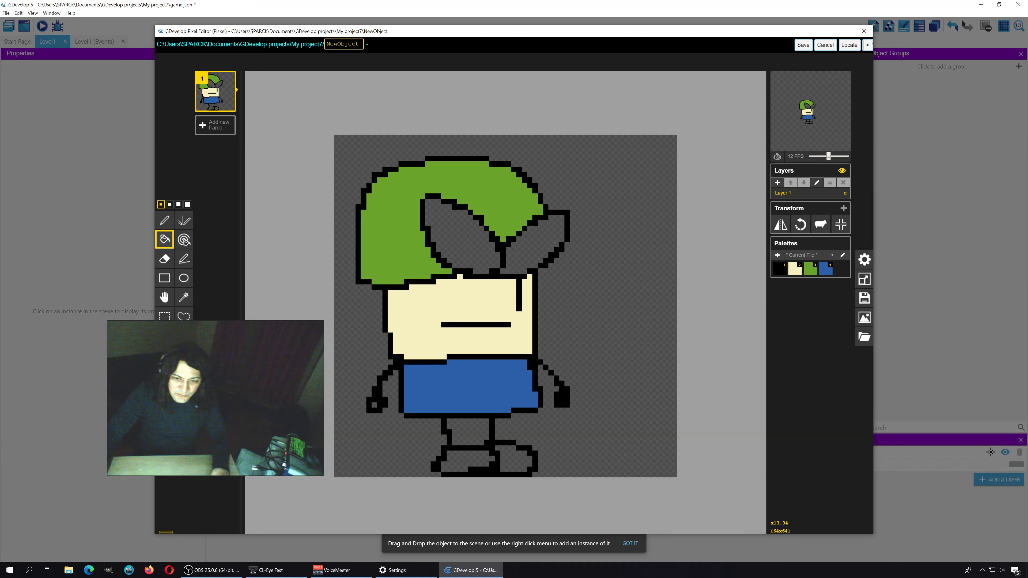
# Fill both lenses and both shoes with bright blue.
pyautogui.click(445, 238)
pyautogui.click(530, 239)
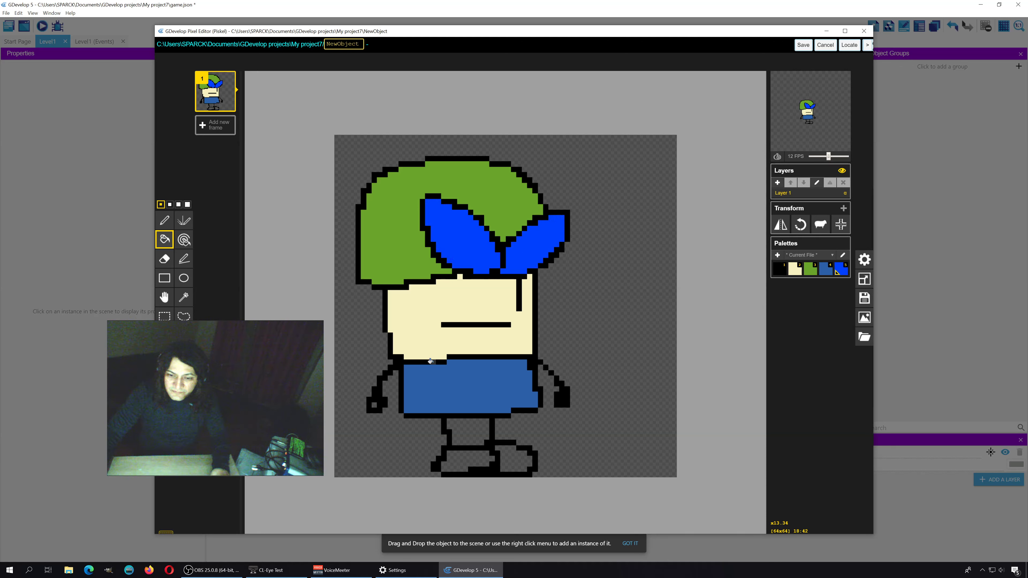
pyautogui.click(467, 456)
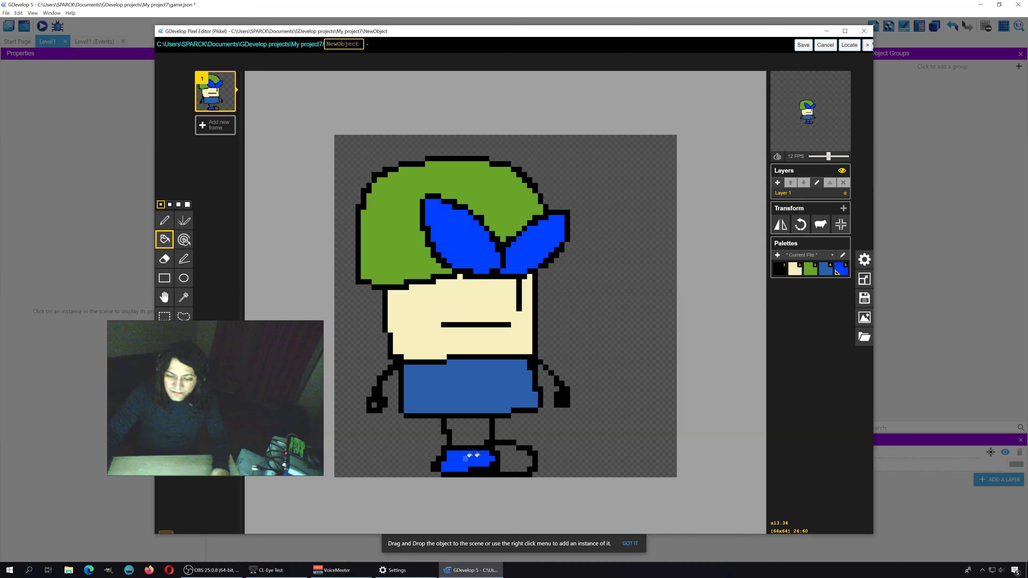
pyautogui.click(512, 455)
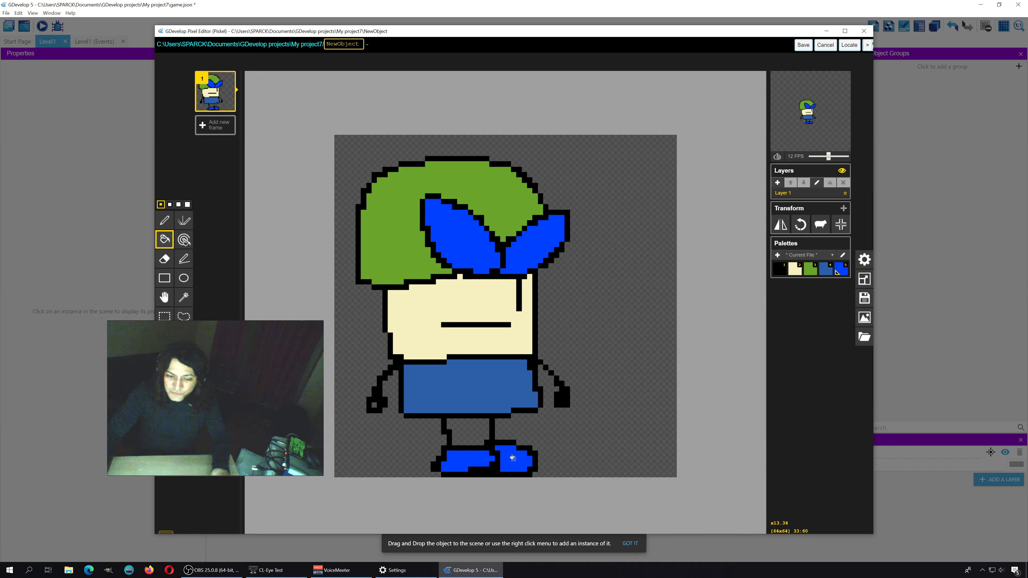
# Fill the gap in the hollow hand with black and draw a thick vertical black strand over the green hair.
pyautogui.click(164, 222)
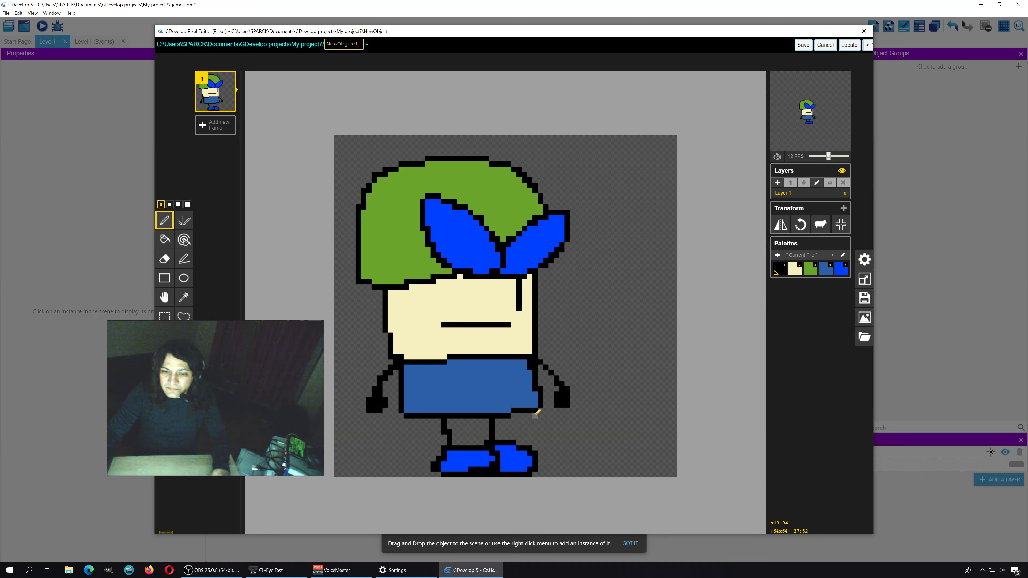
pyautogui.moveTo(503, 218)
pyautogui.mouseDown()
pyautogui.moveTo(516, 150)
pyautogui.moveTo(507, 208)
pyautogui.mouseUp()
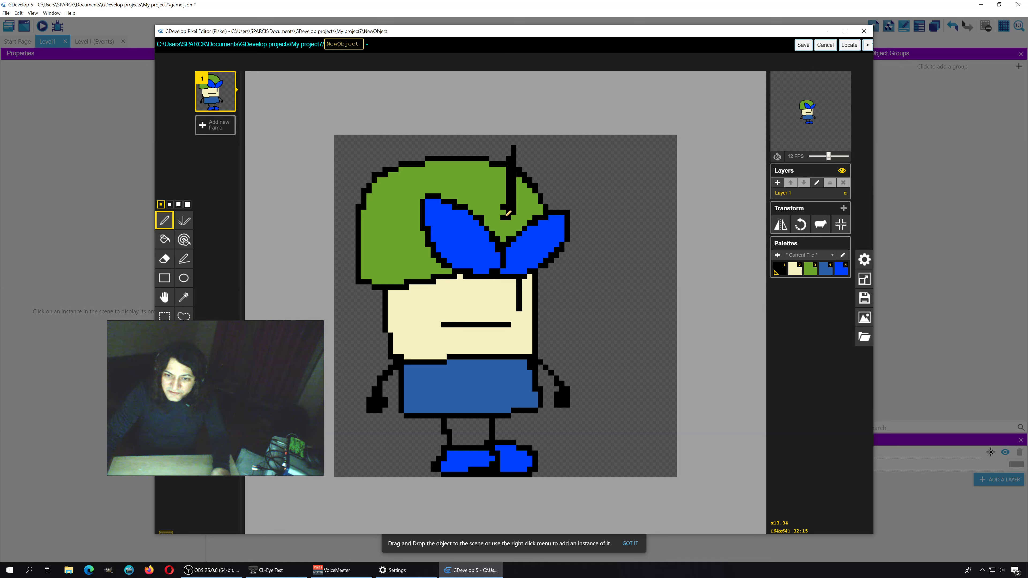
pyautogui.click(513, 217)
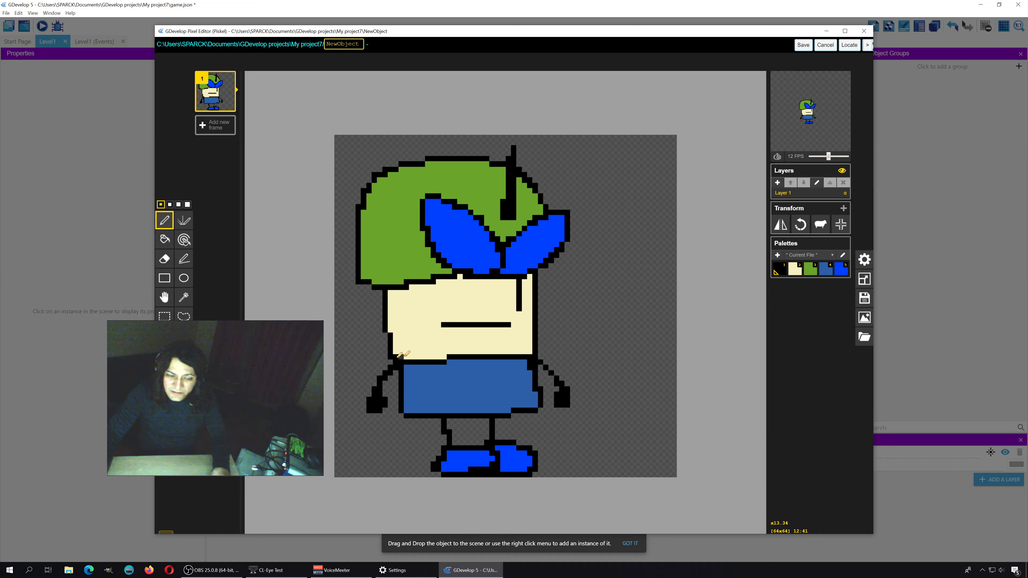
# Pick the cream colour from the face and refill the face with a deeper yellow.
pyautogui.click(165, 356)
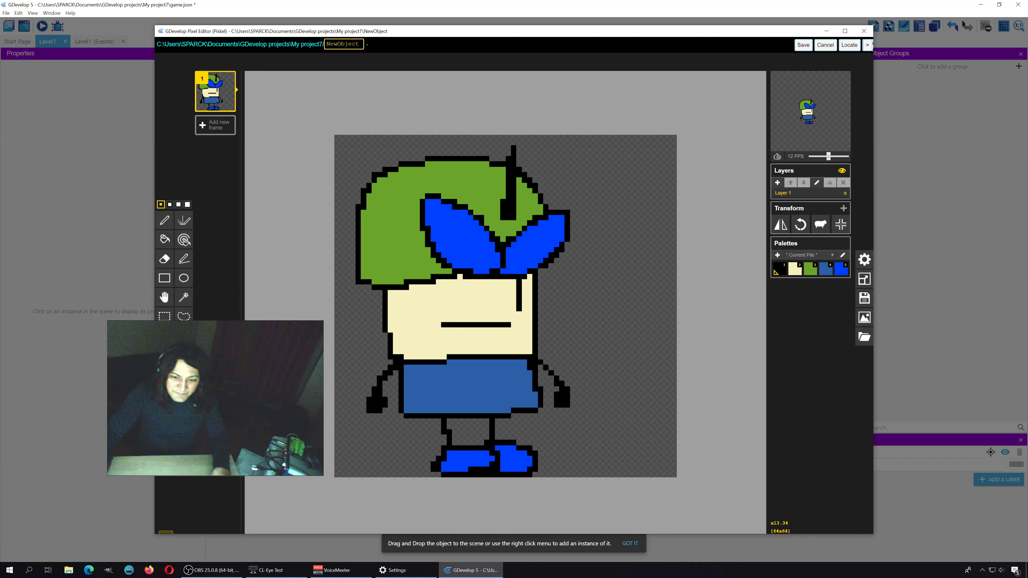
pyautogui.click(409, 306)
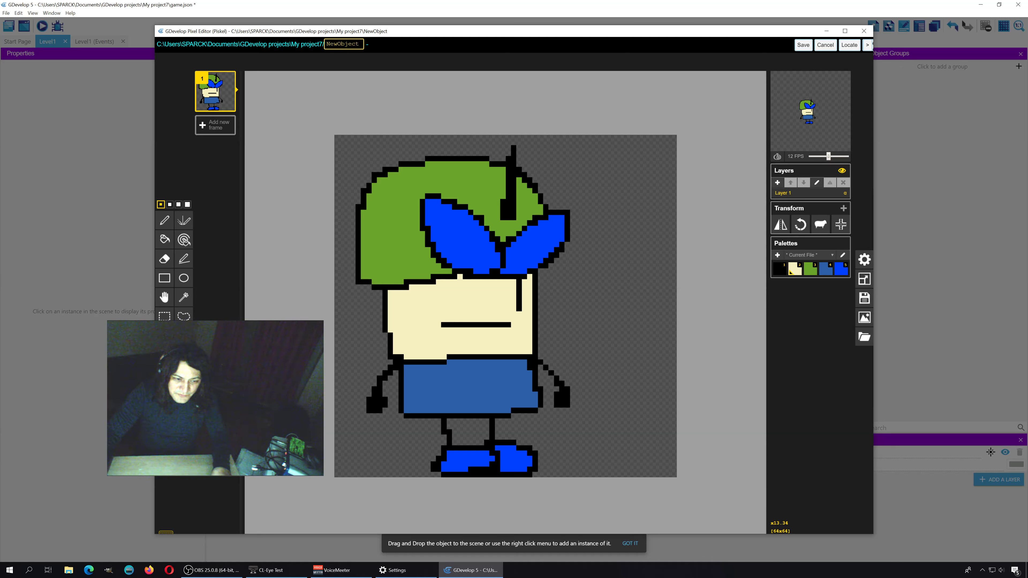
pyautogui.click(164, 239)
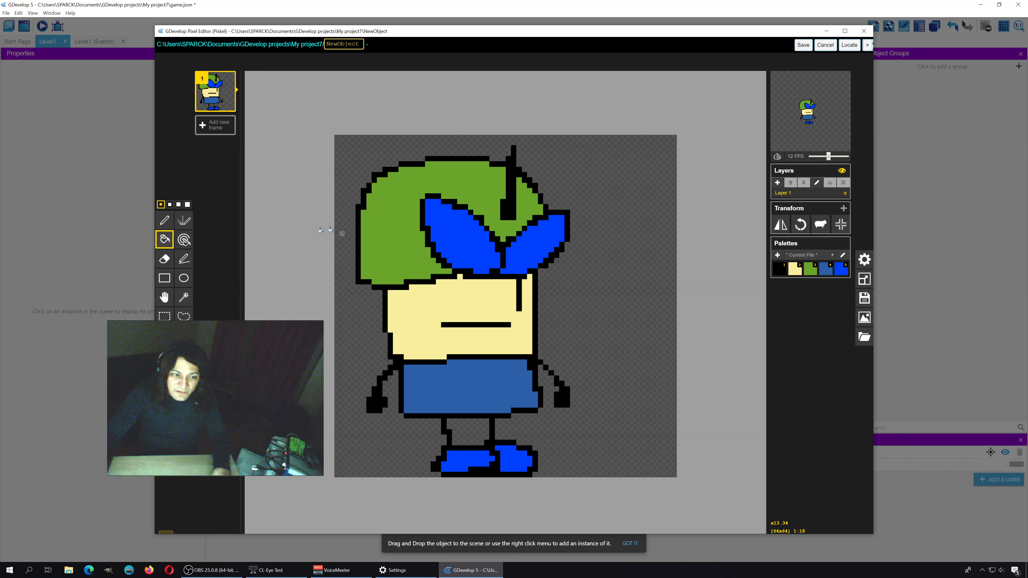
# Paint white pixel highlights in the upper outer corners of both blue lenses.
pyautogui.click(164, 220)
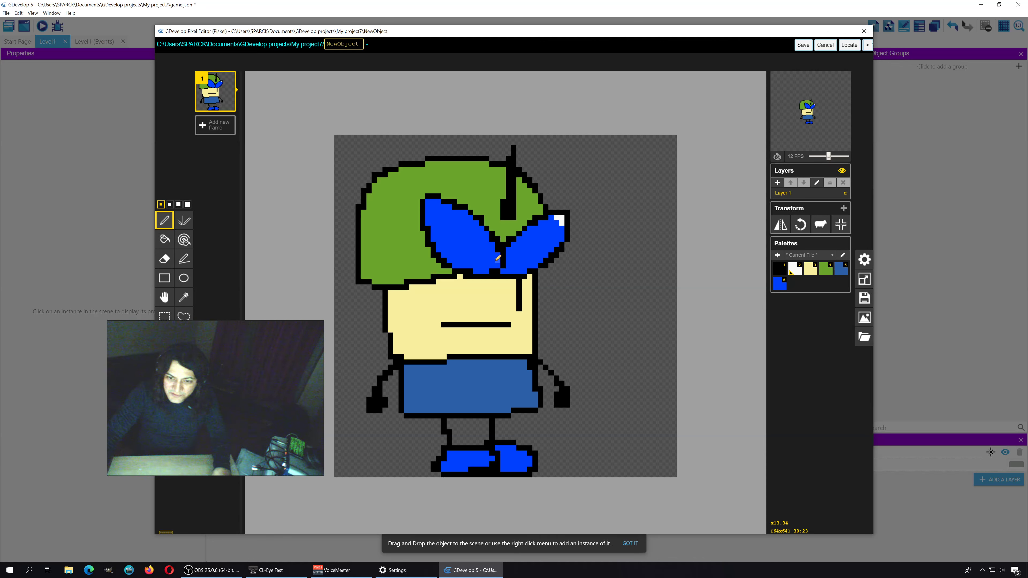
pyautogui.moveTo(492, 261); pyautogui.dragTo(492, 243)
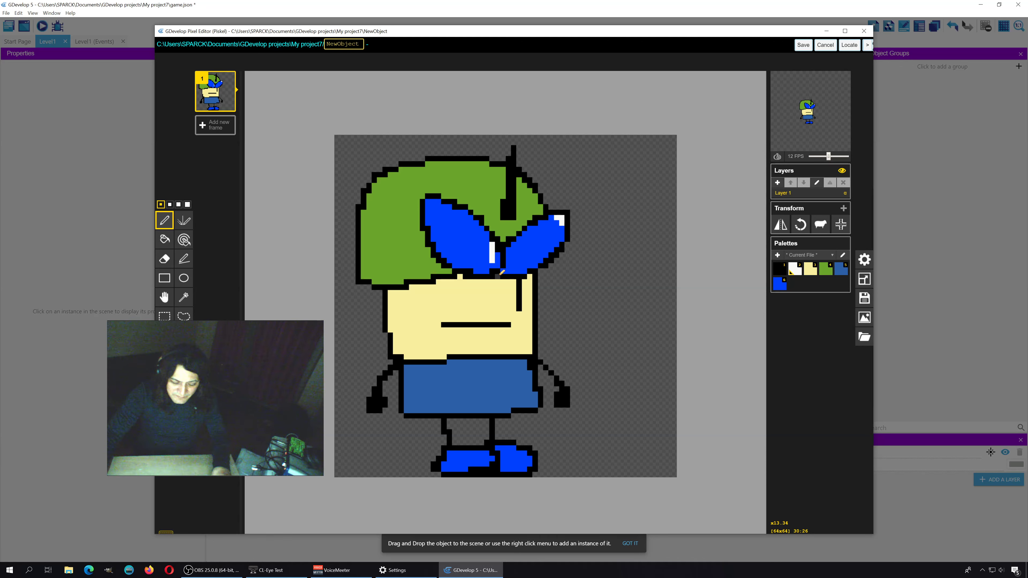
pyautogui.hotkey('ctrl', 'z')
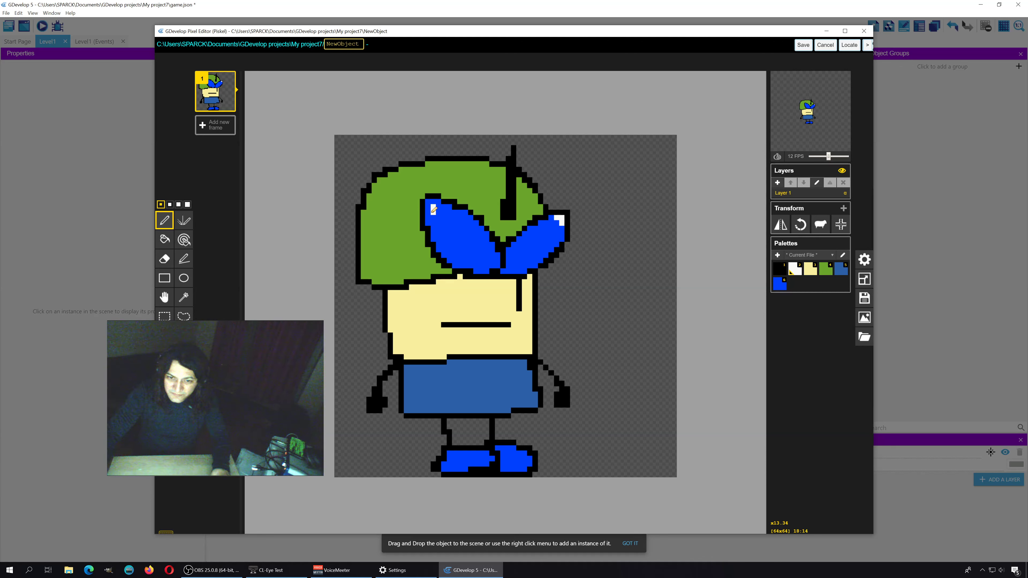
pyautogui.click(434, 210)
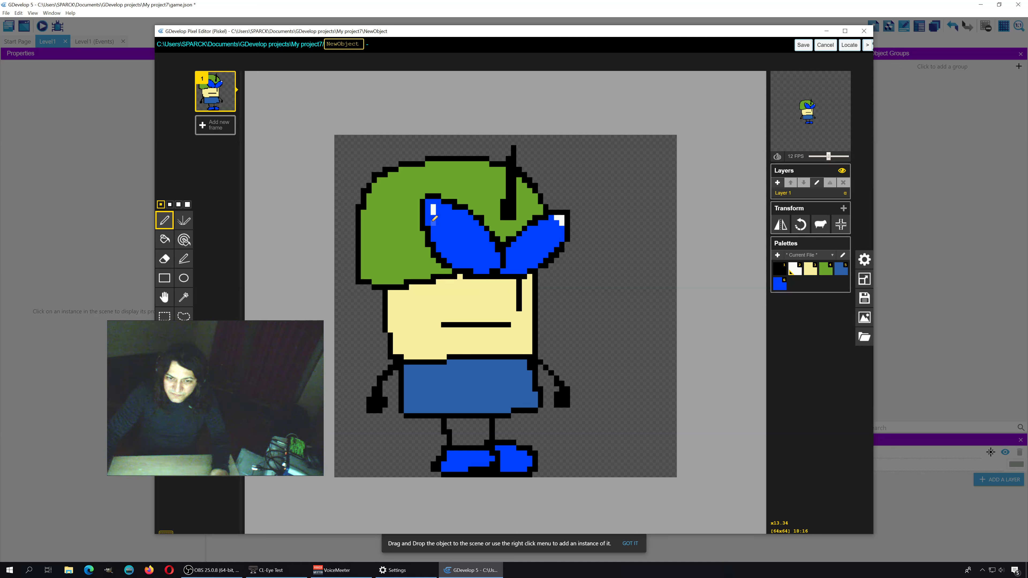
pyautogui.click(433, 222)
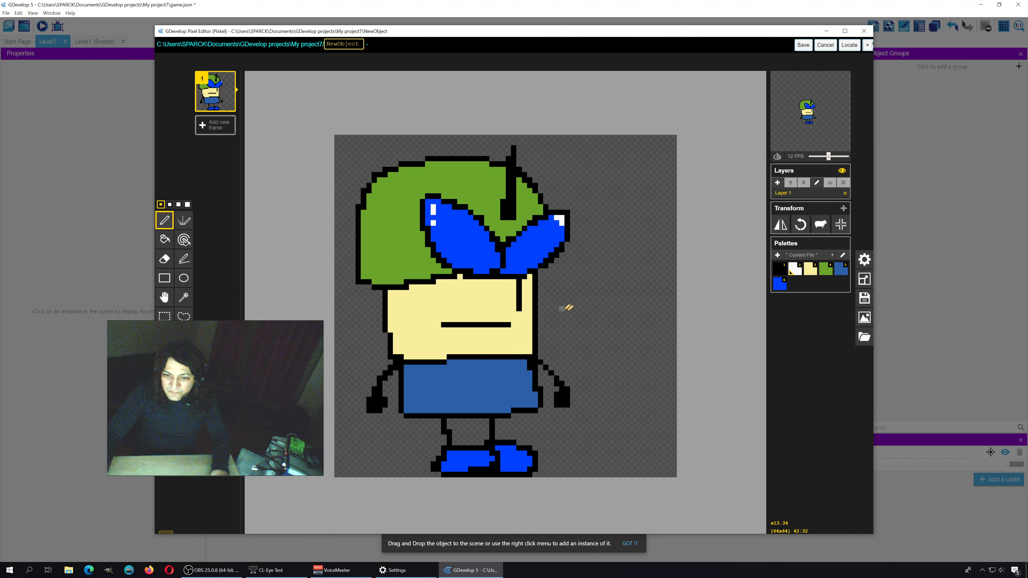
# Paint a red patch around the arm beside the torso, then save the drawing and apply it to the sparck object.
pyautogui.moveTo(369, 378); pyautogui.dragTo(388, 363)
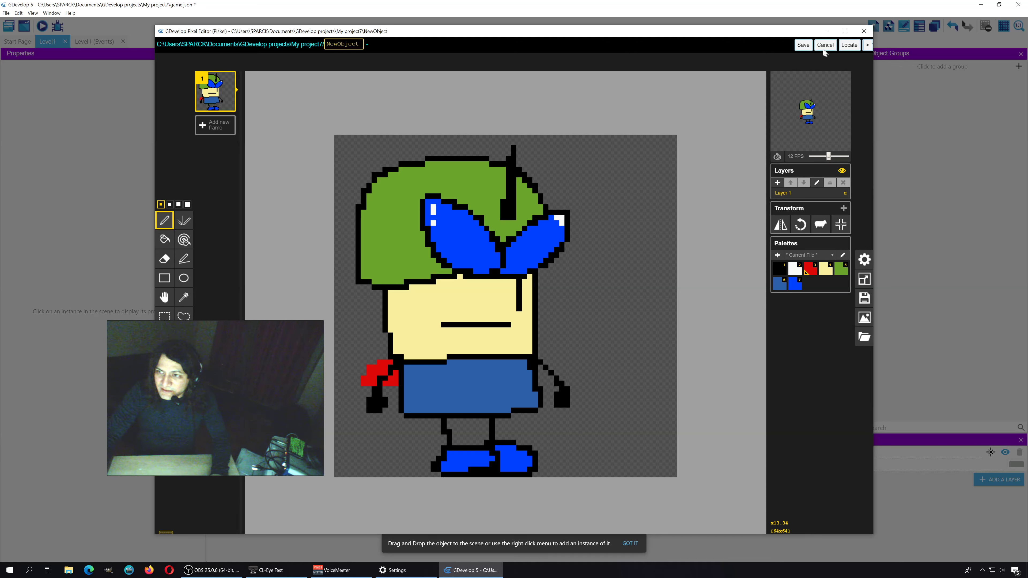
pyautogui.click(804, 45)
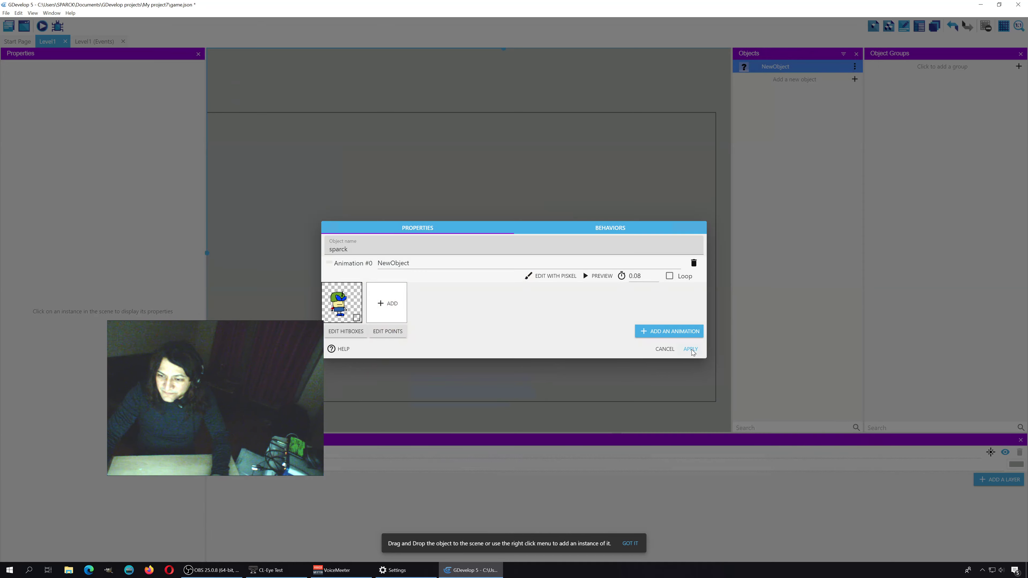
pyautogui.click(689, 350)
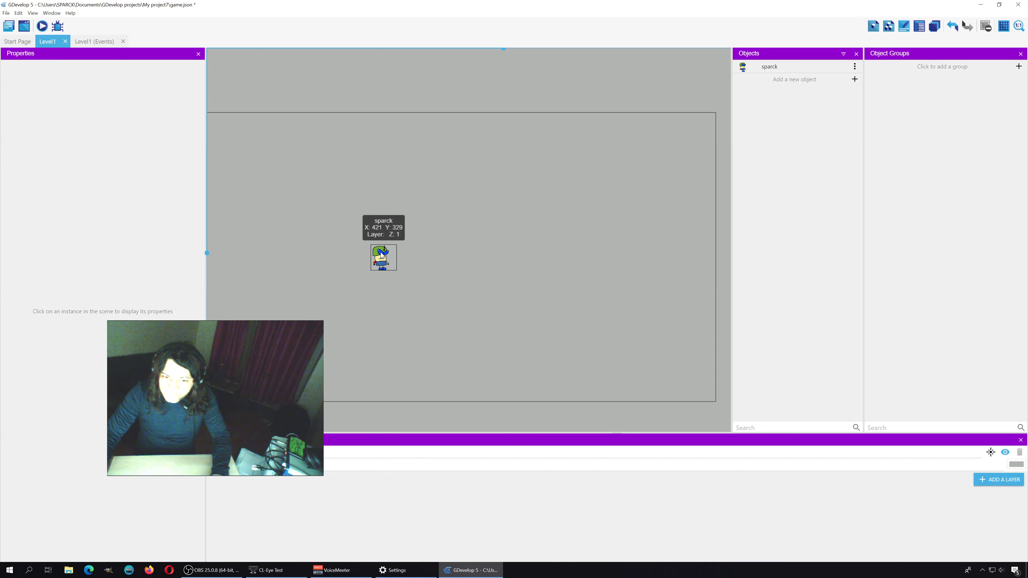
# Reposition the sparck instance in the Level1 scene to about X 504, Y 331.
pyautogui.moveTo(381, 255); pyautogui.dragTo(434, 268)
pyautogui.click(438, 288)
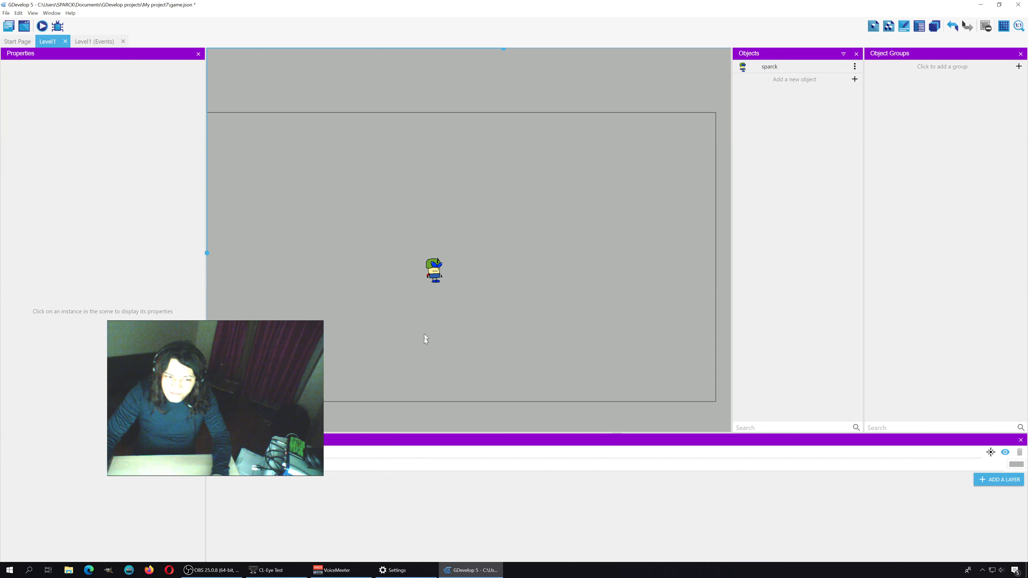
pyautogui.click(439, 265)
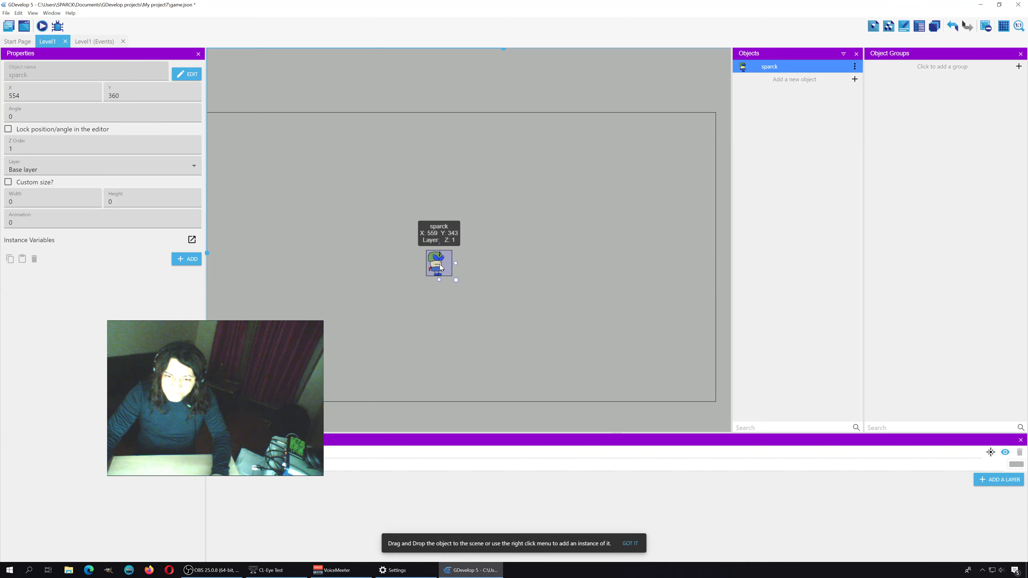
pyautogui.moveTo(440, 265); pyautogui.dragTo(417, 260)
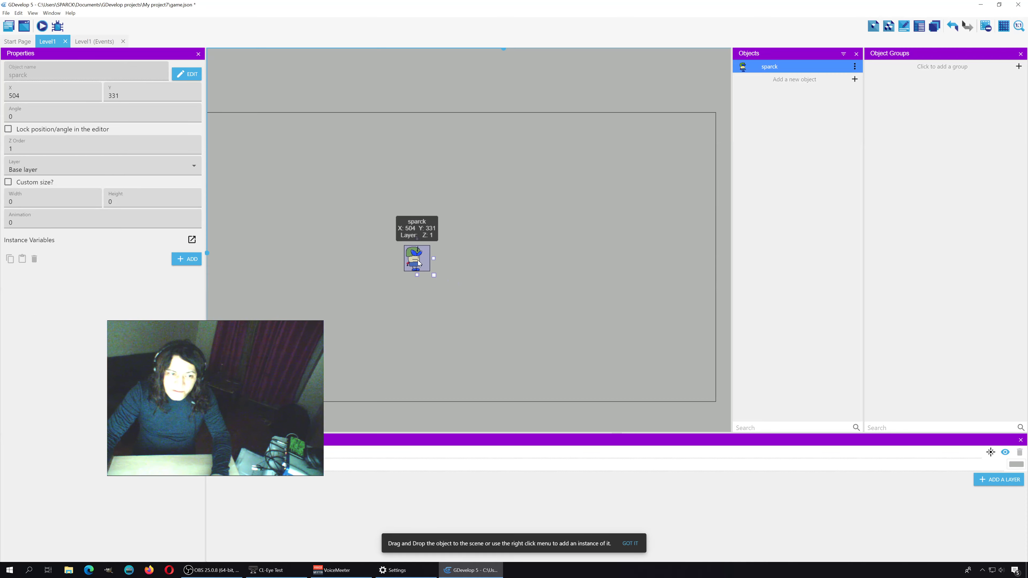
# Insert a new Tiled Sprite object in the Level1 scene and start creating its image in the pixel editor.
pyautogui.rightClick(432, 334)
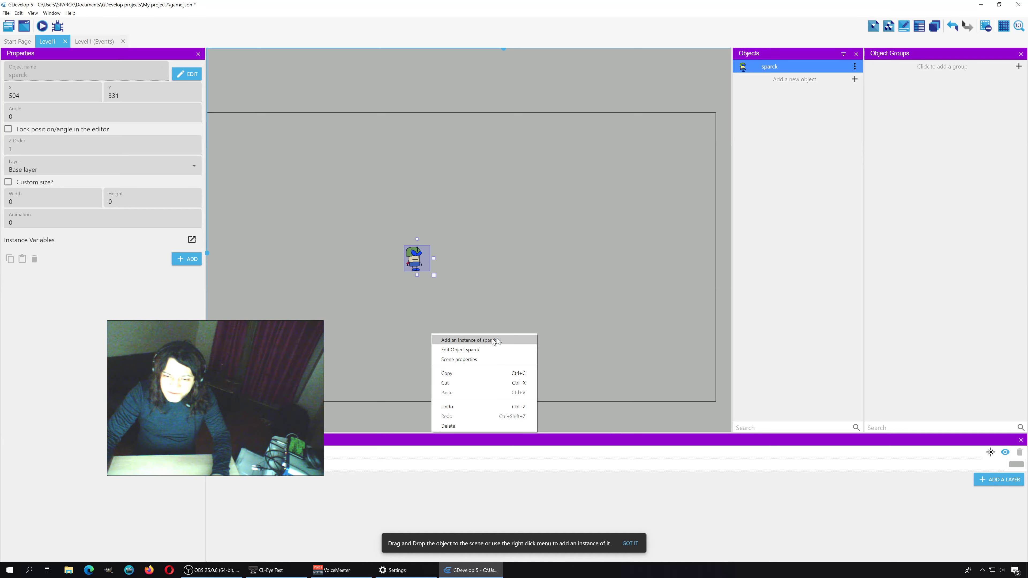
pyautogui.click(511, 294)
pyautogui.rightClick(511, 293)
pyautogui.click(528, 300)
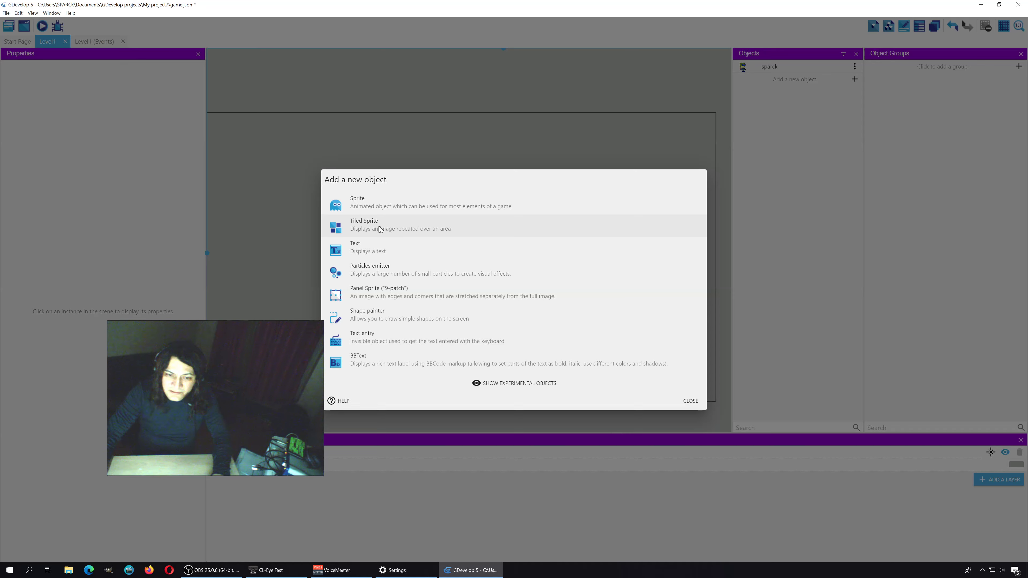
pyautogui.click(389, 228)
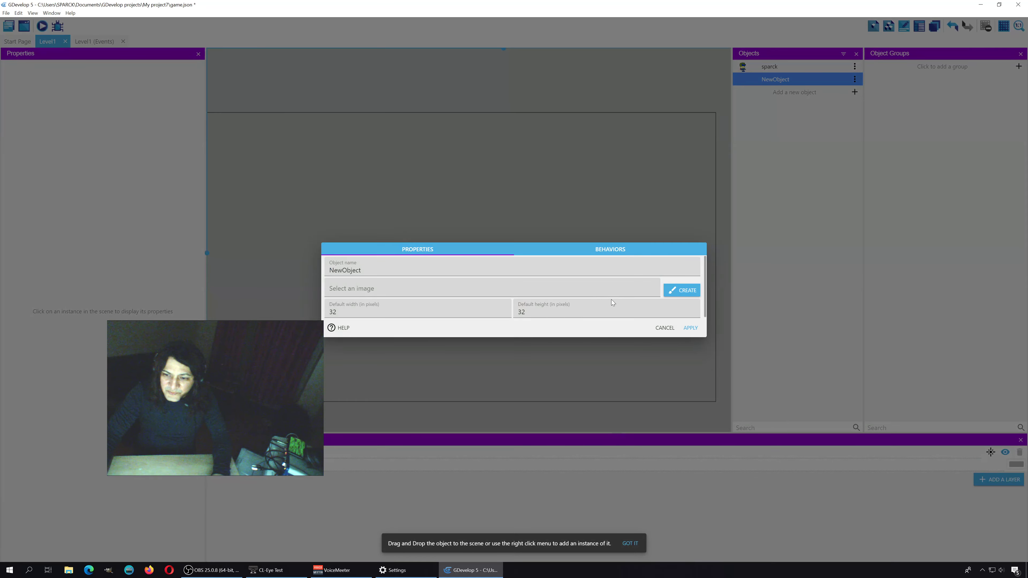
pyautogui.click(686, 294)
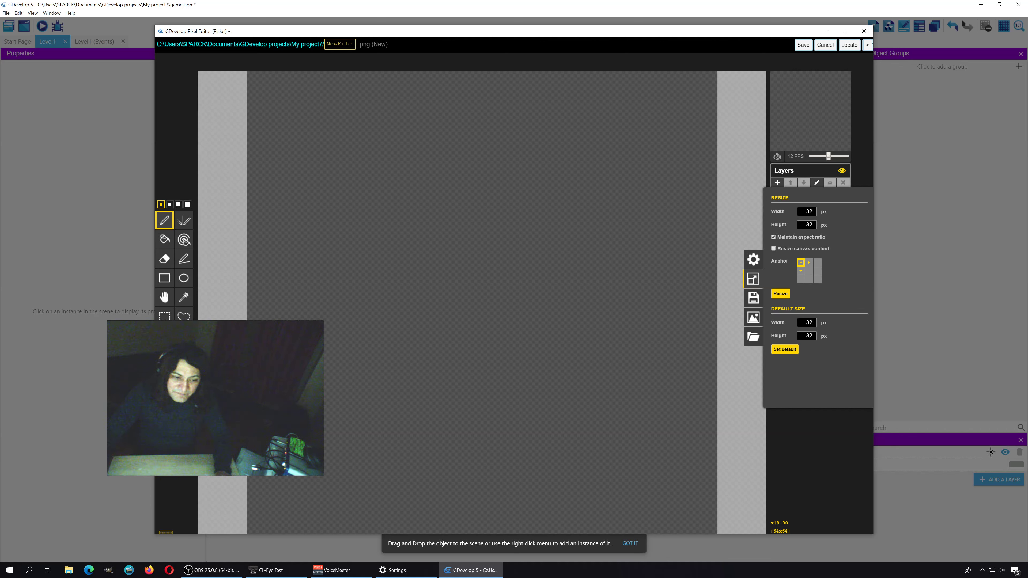
# Fill the 64x64 canvas with light green and paint irregular olive-green patches across it with a thicker pen.
pyautogui.click(164, 240)
pyautogui.click(337, 259)
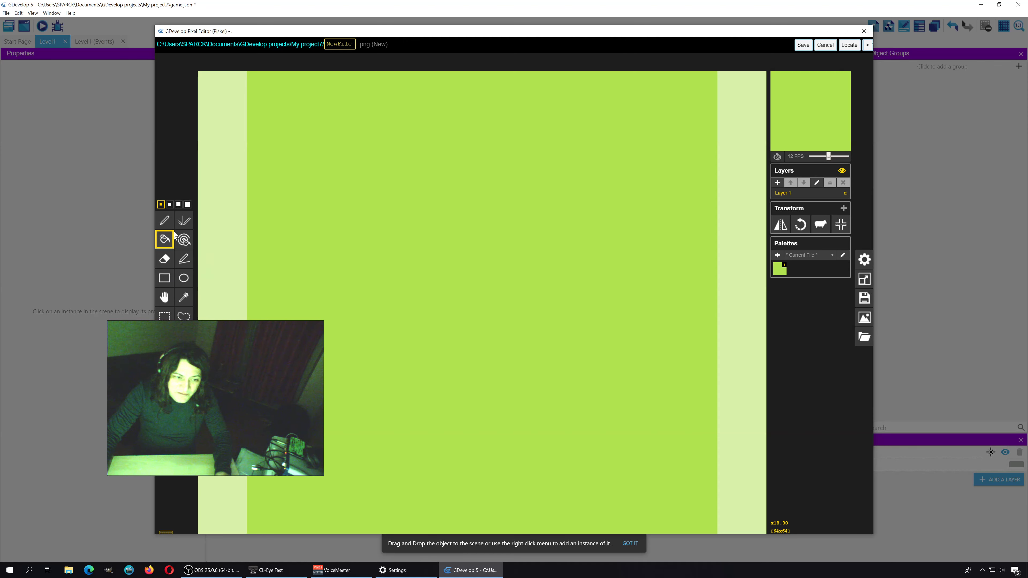
pyautogui.click(164, 220)
pyautogui.click(178, 204)
pyautogui.moveTo(303, 222)
pyautogui.mouseDown()
pyautogui.moveTo(361, 194)
pyautogui.moveTo(352, 134)
pyautogui.mouseUp()
pyautogui.moveTo(491, 152); pyautogui.dragTo(523, 213)
pyautogui.moveTo(651, 130); pyautogui.dragTo(688, 85)
pyautogui.click(555, 92)
pyautogui.click(456, 82)
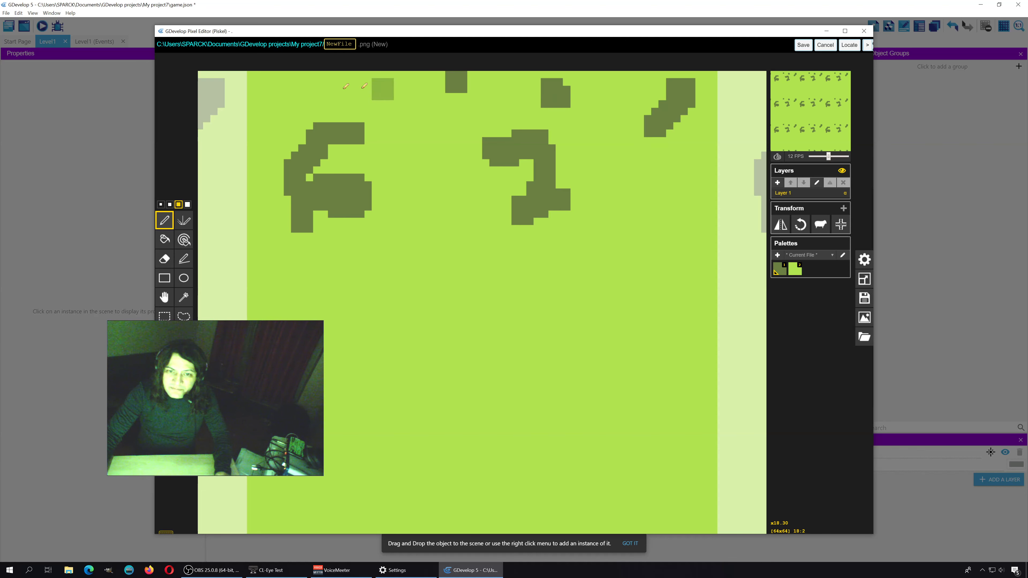
pyautogui.click(309, 86)
pyautogui.moveTo(405, 353); pyautogui.dragTo(544, 493)
pyautogui.moveTo(350, 517)
pyautogui.mouseDown()
pyautogui.moveTo(405, 324)
pyautogui.moveTo(284, 263)
pyautogui.moveTo(567, 227)
pyautogui.moveTo(356, 97)
pyautogui.moveTo(627, 211)
pyautogui.moveTo(575, 101)
pyautogui.moveTo(494, 207)
pyautogui.moveTo(613, 368)
pyautogui.moveTo(688, 348)
pyautogui.moveTo(608, 336)
pyautogui.moveTo(689, 251)
pyautogui.moveTo(310, 451)
pyautogui.mouseUp()
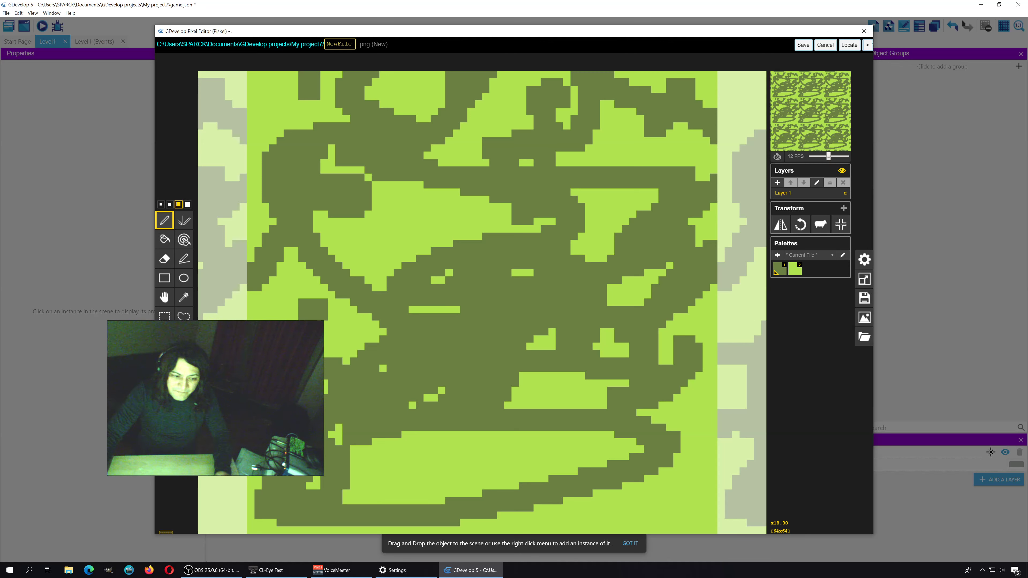
# Paint winding dark green strokes over the grass texture and save the image to the tiled sprite.
pyautogui.moveTo(383, 369); pyautogui.dragTo(356, 259)
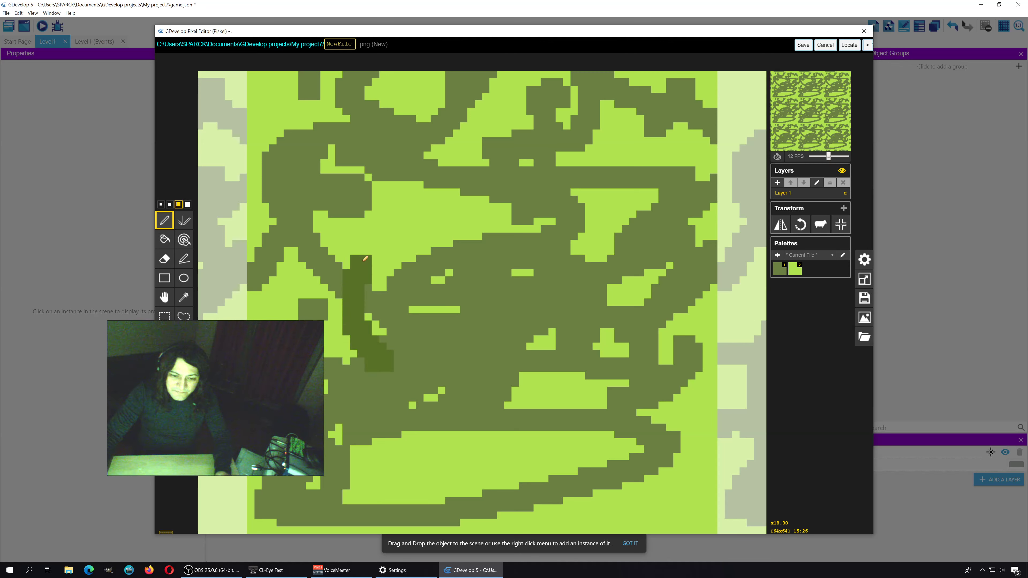
pyautogui.click(449, 199)
pyautogui.moveTo(312, 136); pyautogui.dragTo(348, 160)
pyautogui.moveTo(280, 93)
pyautogui.mouseDown()
pyautogui.moveTo(627, 68)
pyautogui.moveTo(697, 129)
pyautogui.moveTo(696, 502)
pyautogui.moveTo(632, 513)
pyautogui.moveTo(417, 405)
pyautogui.moveTo(292, 522)
pyautogui.moveTo(249, 499)
pyautogui.moveTo(239, 248)
pyautogui.moveTo(263, 154)
pyautogui.moveTo(405, 122)
pyautogui.moveTo(320, 227)
pyautogui.moveTo(412, 243)
pyautogui.moveTo(656, 142)
pyautogui.mouseUp()
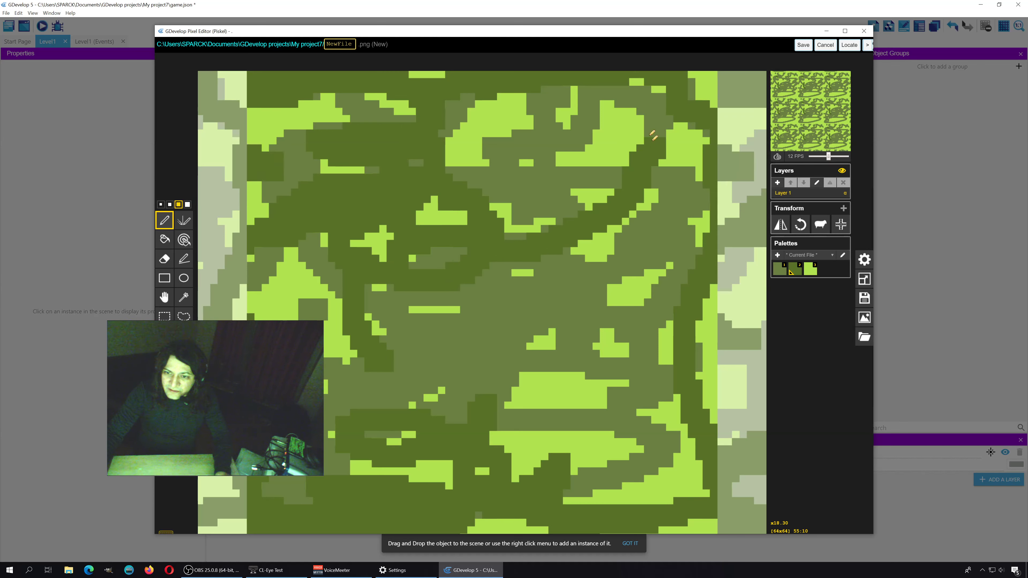
pyautogui.scroll(-4, 556, 225)
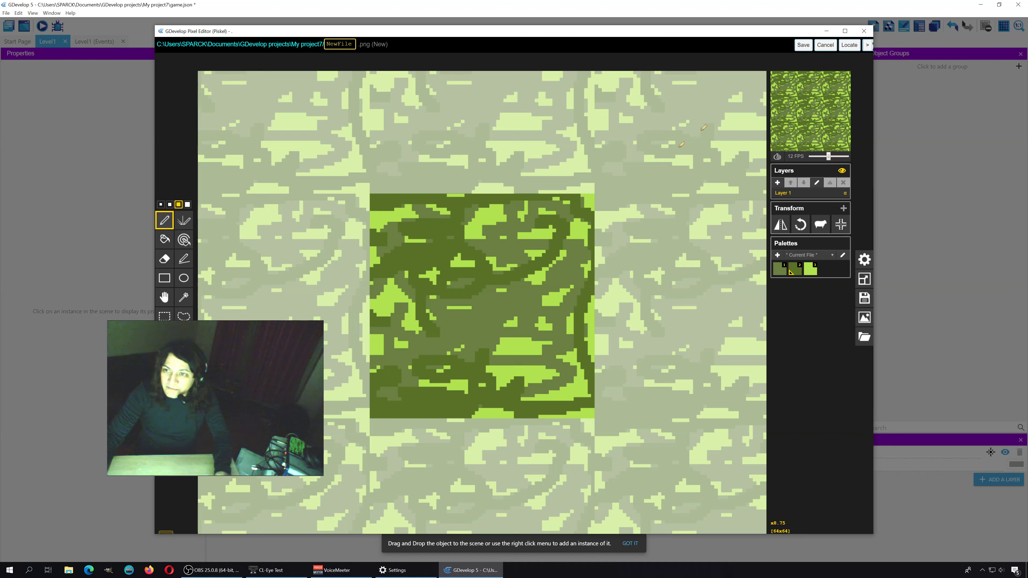
pyautogui.click(804, 45)
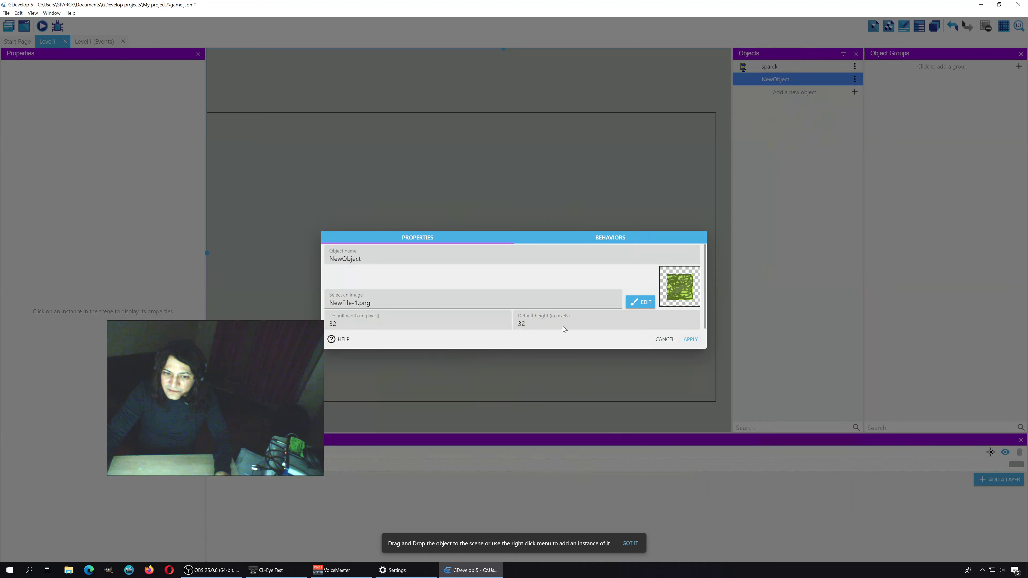
# Name the tiled sprite object supergrass and apply its properties.
pyautogui.moveTo(376, 265); pyautogui.dragTo(317, 261)
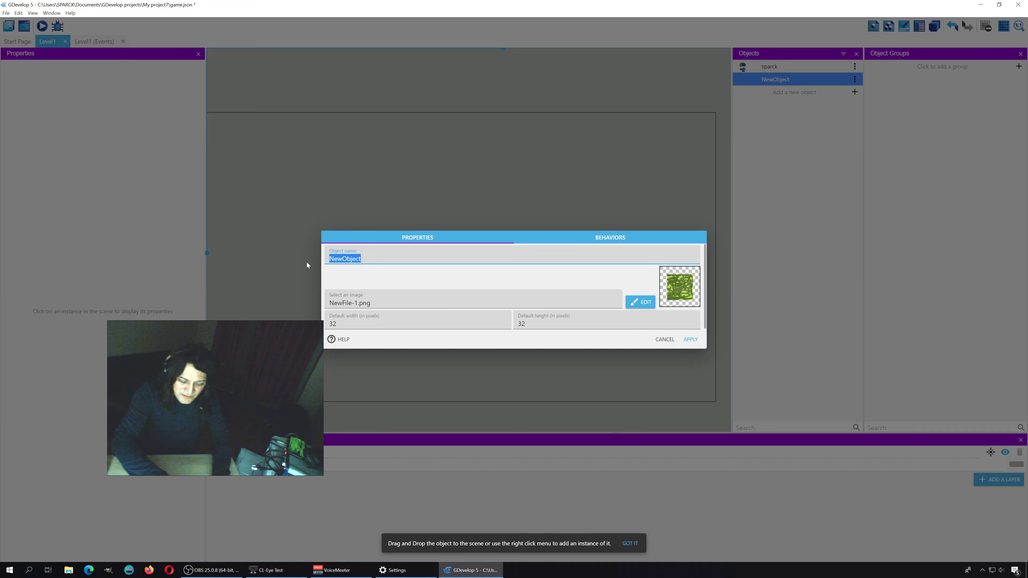
pyautogui.write('super')
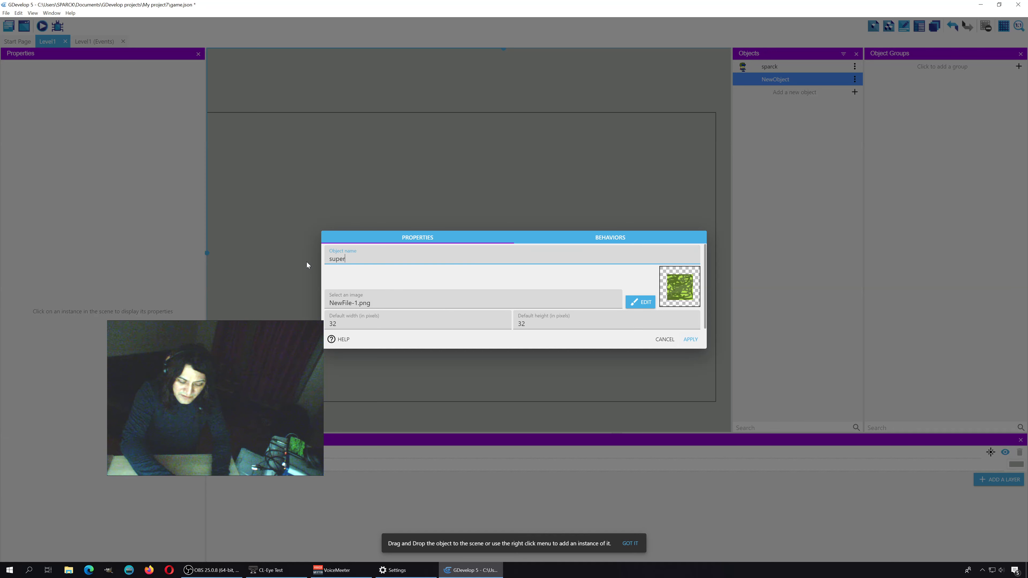
pyautogui.write('grass')
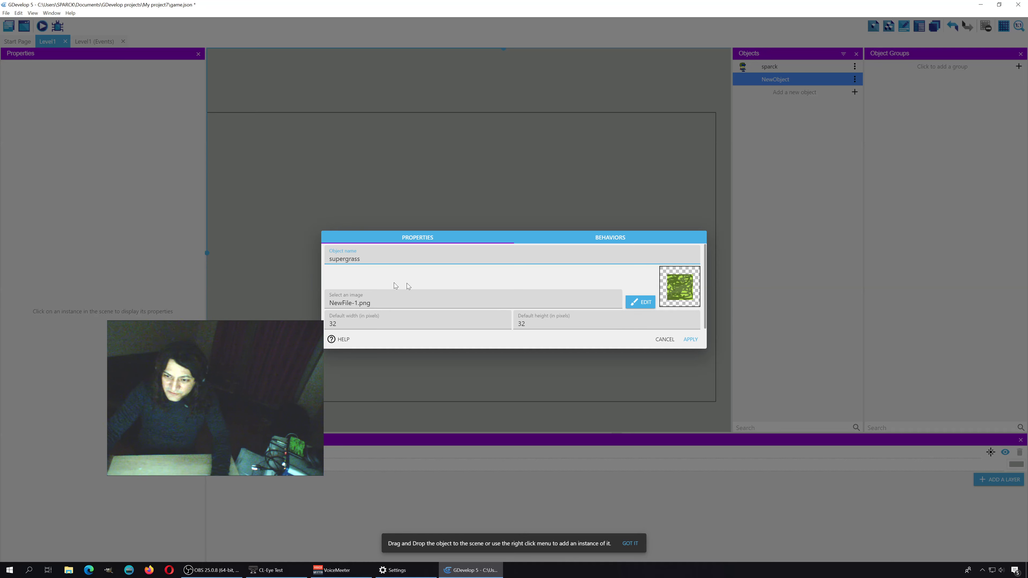
pyautogui.click(694, 340)
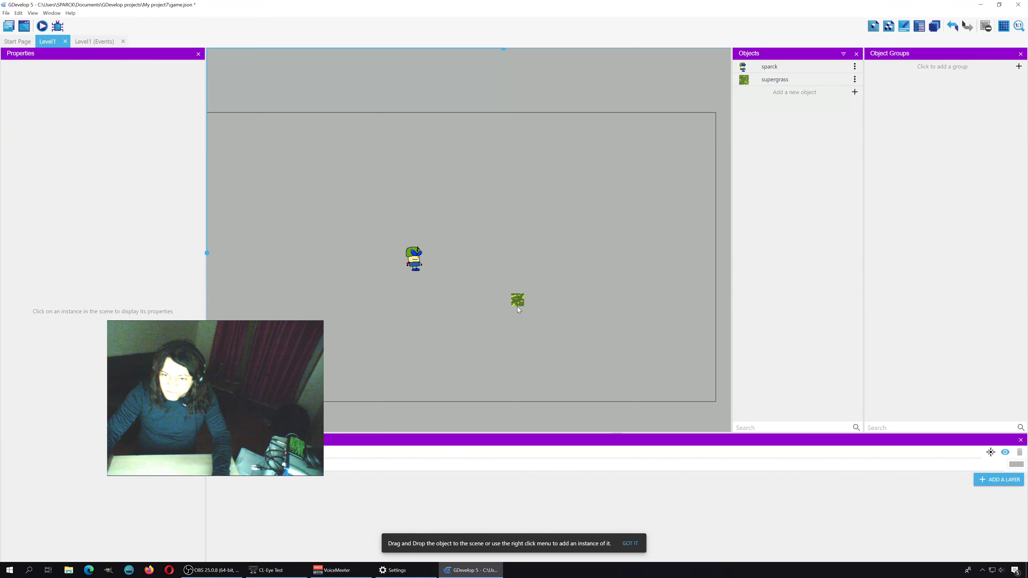
# Stretch the supergrass instance into a ground strip about 1266 by 184 at X 11, Y 520, along the scene's lower edge.
pyautogui.moveTo(518, 308); pyautogui.dragTo(722, 401)
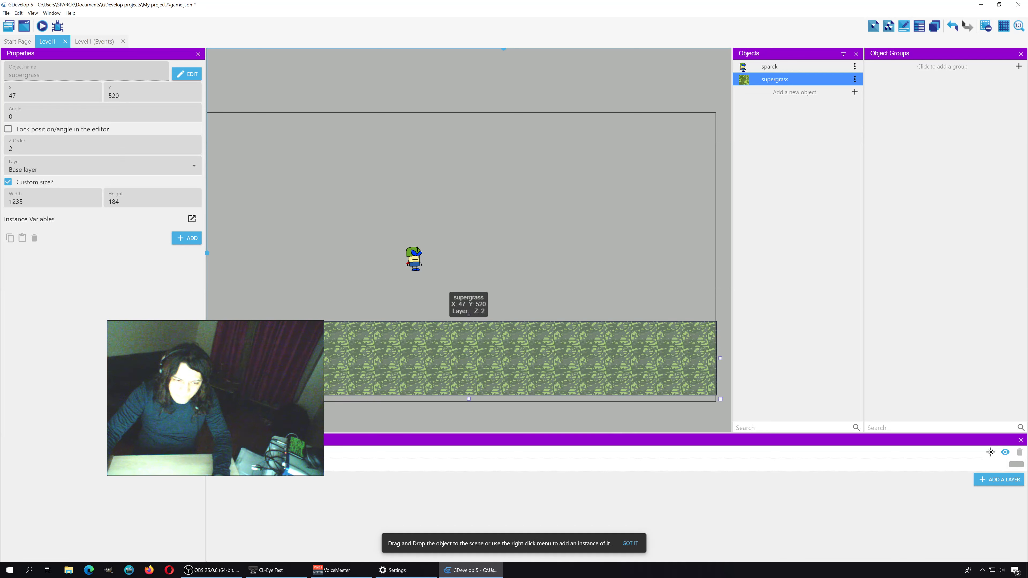
pyautogui.moveTo(469, 315); pyautogui.dragTo(455, 314)
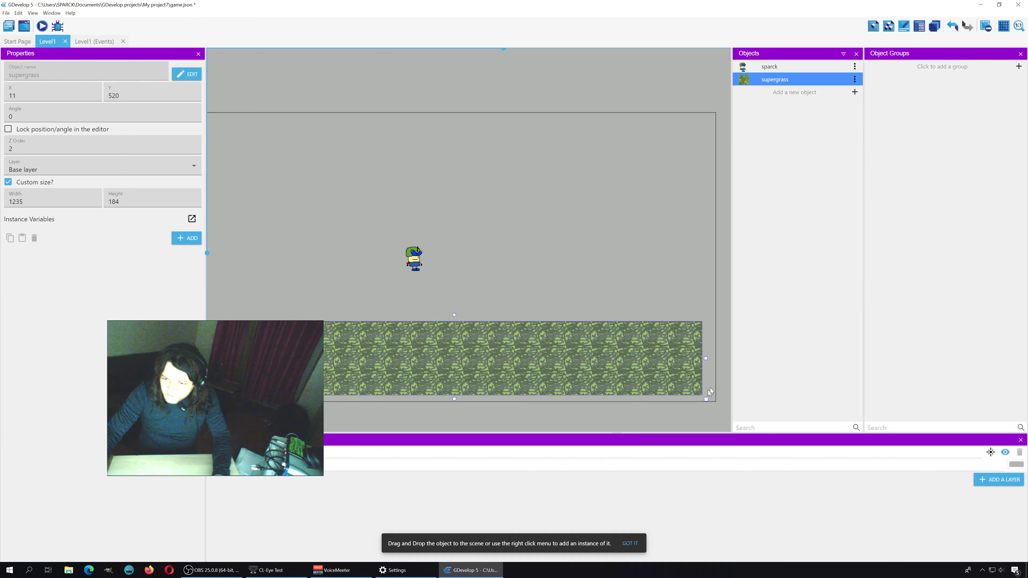
pyautogui.moveTo(706, 358); pyautogui.dragTo(720, 361)
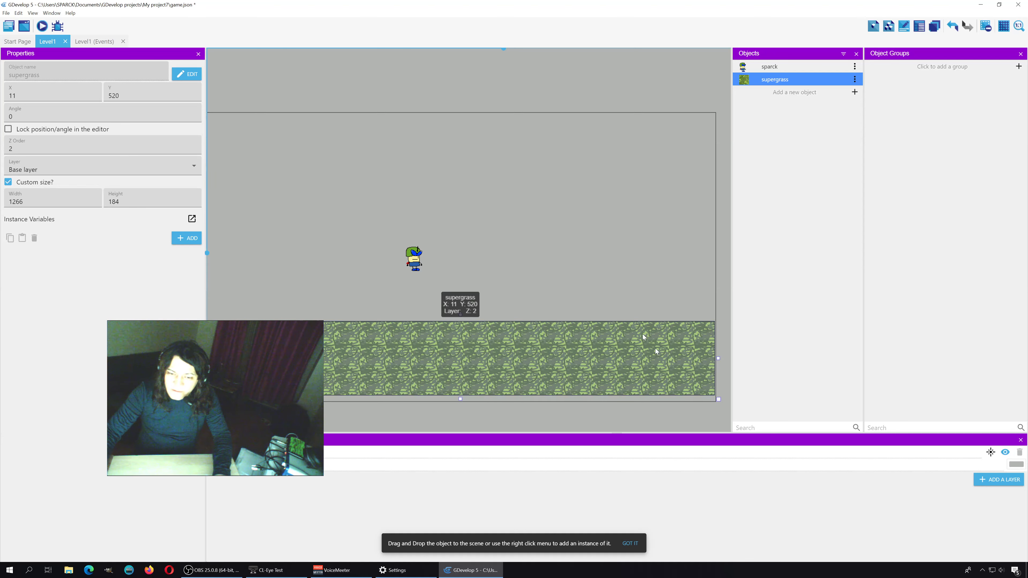
# Set the scene background color to a muted teal, RGB 147, 206, 206.
pyautogui.rightClick(507, 215)
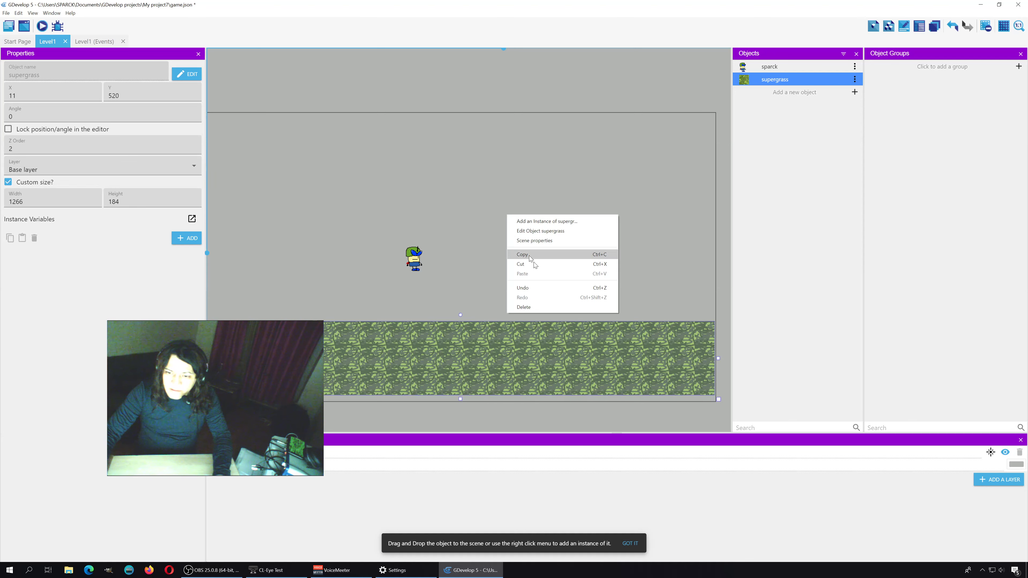
pyautogui.click(562, 242)
pyautogui.click(624, 290)
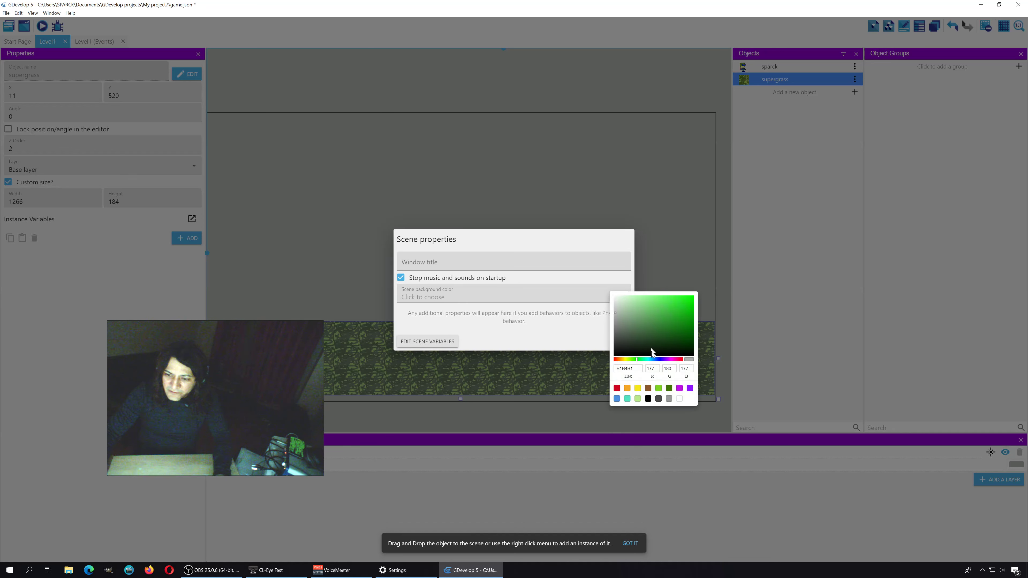
pyautogui.click(650, 360)
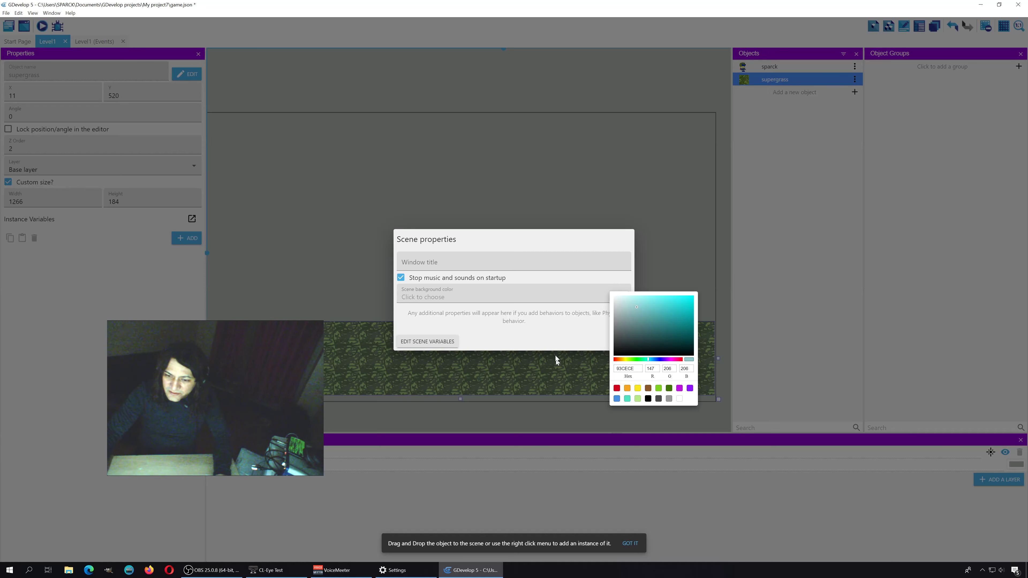
pyautogui.click(558, 341)
pyautogui.click(618, 341)
pyautogui.click(539, 276)
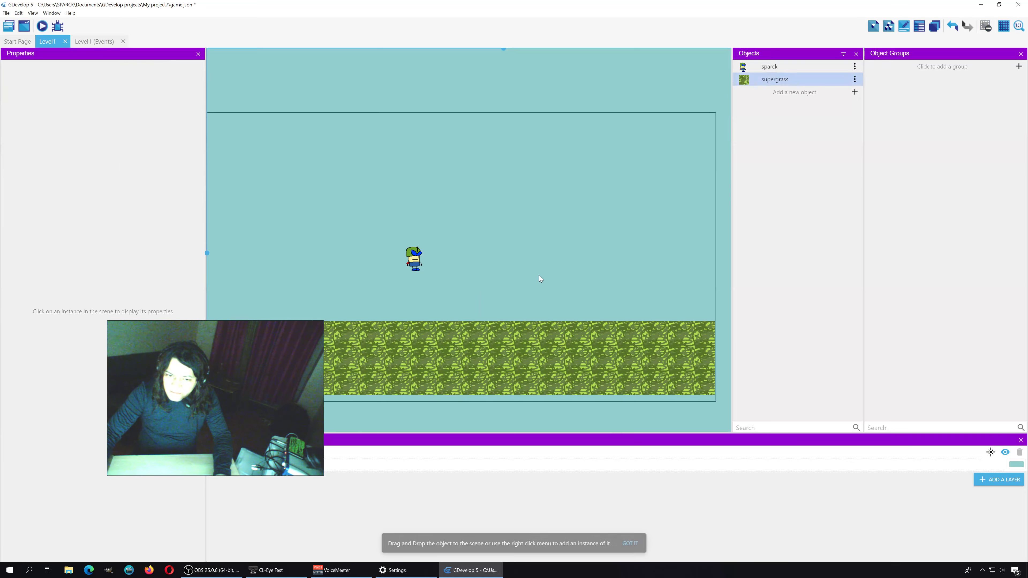
# Set the scene background color to a lighter cyan, ABEBEB.
pyautogui.rightClick(482, 268)
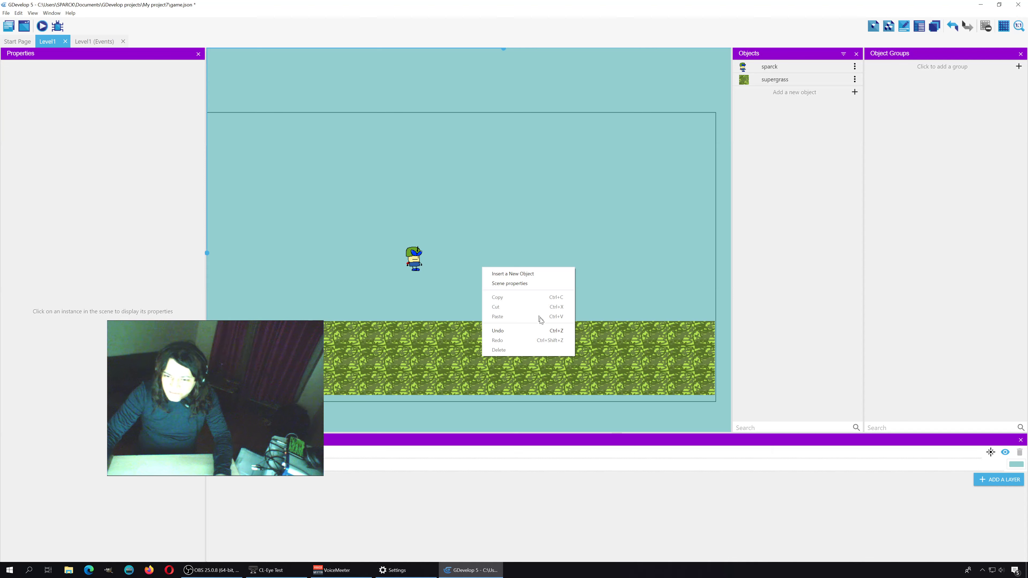
pyautogui.click(526, 287)
pyautogui.click(619, 296)
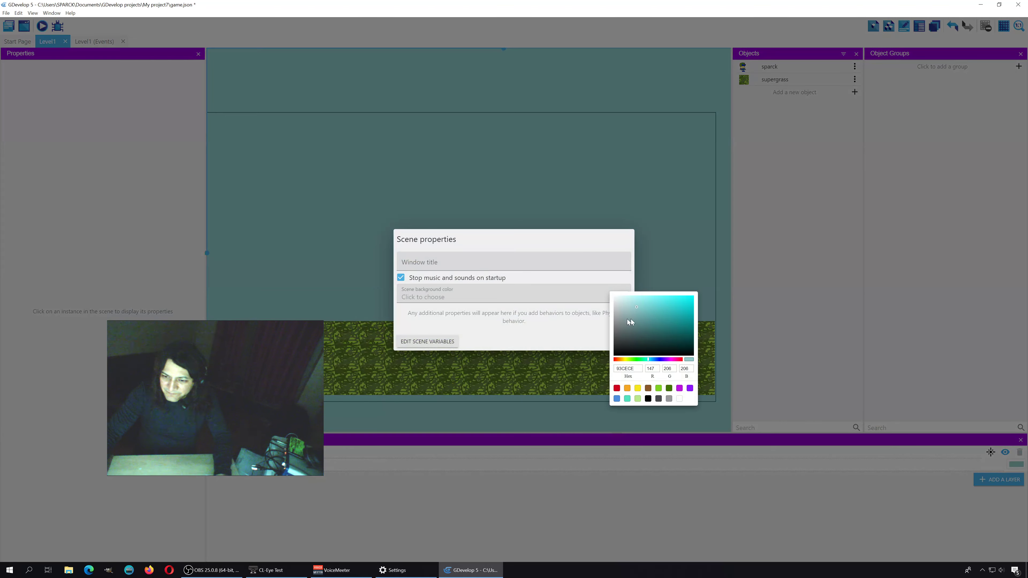
pyautogui.click(636, 300)
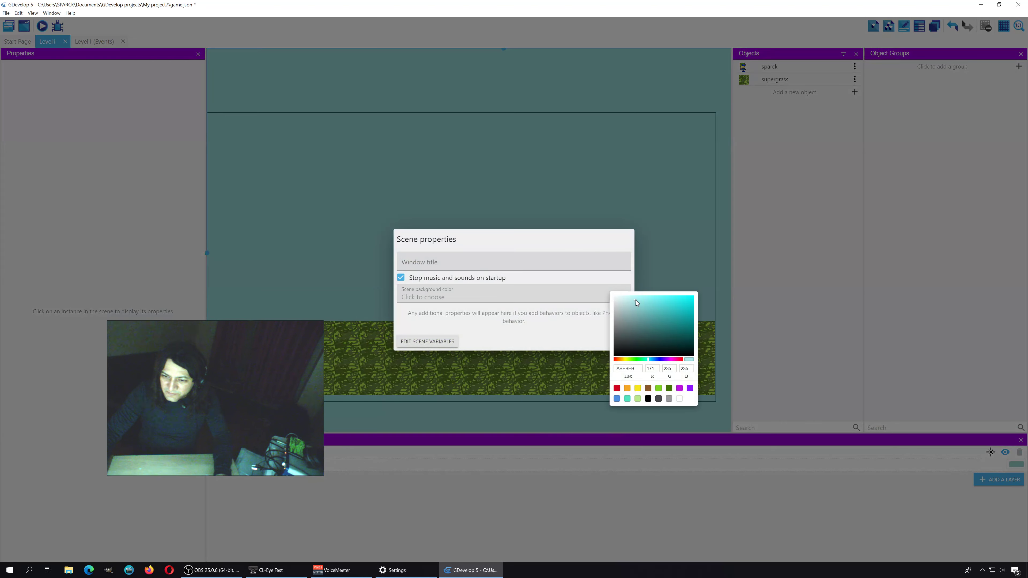
pyautogui.click(569, 345)
pyautogui.click(620, 344)
# Shift the scene background color from cyan to a soft sky blue.
pyautogui.rightClick(527, 253)
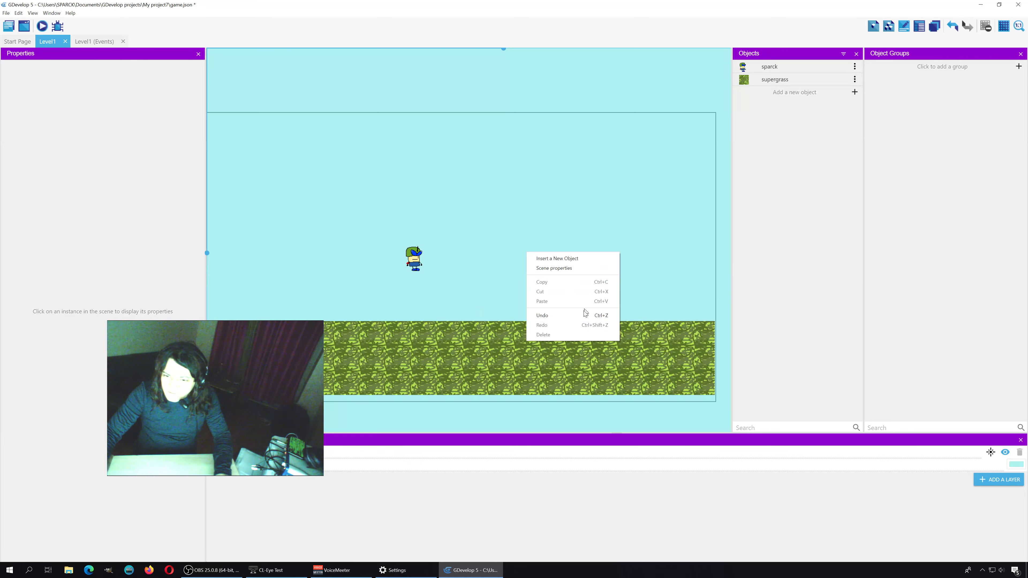
pyautogui.click(562, 268)
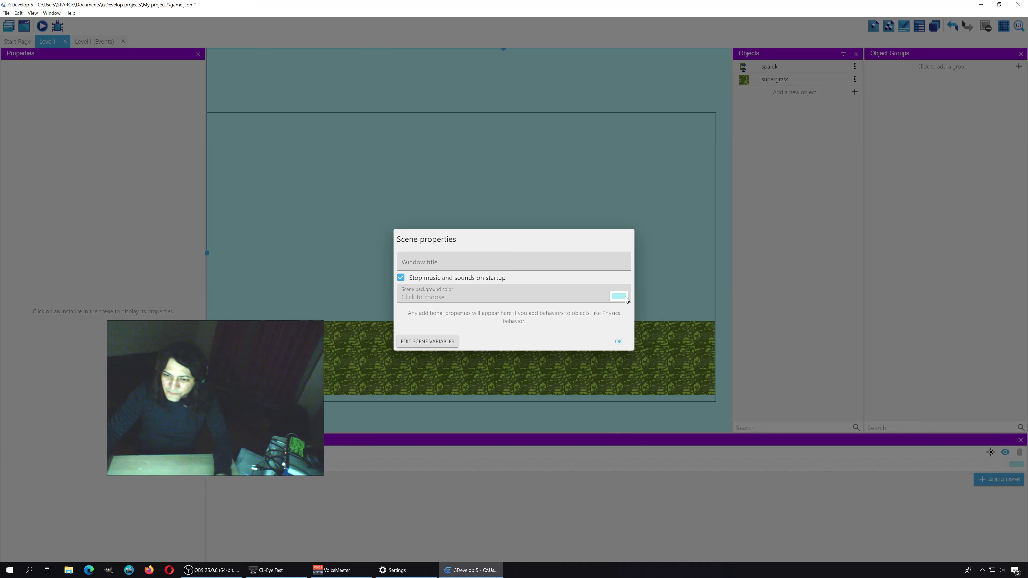
pyautogui.click(626, 300)
pyautogui.click(654, 360)
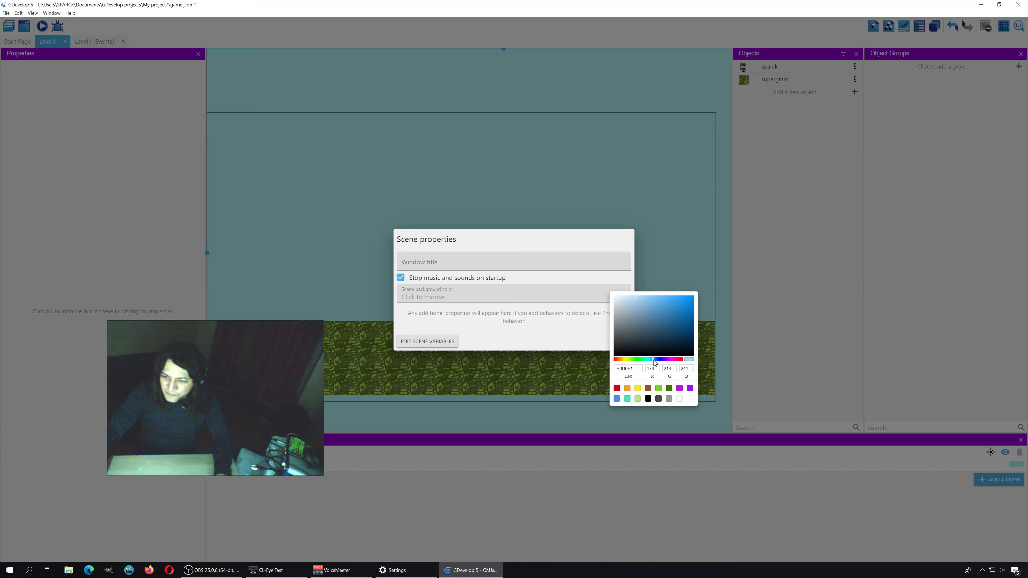
pyautogui.click(644, 305)
pyautogui.click(557, 339)
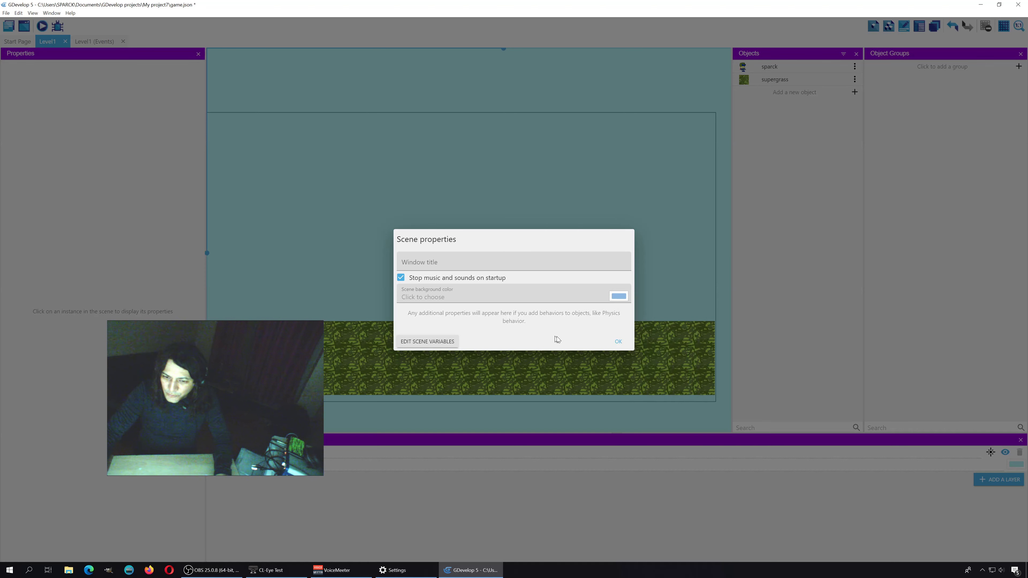
pyautogui.click(629, 344)
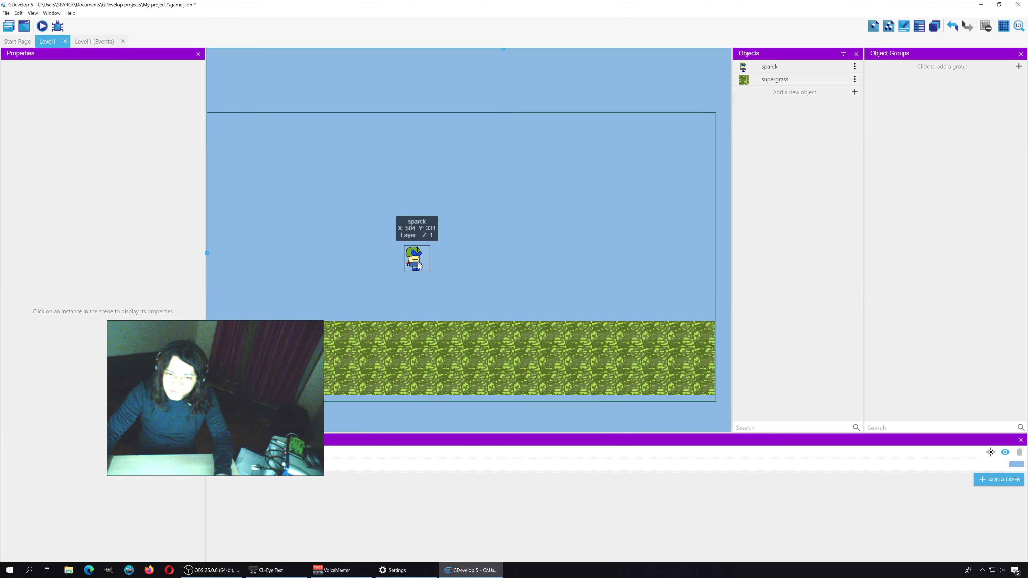
# Lower sparck to just above the grass and add a tall supergrass wall at about X 56, Y 186, rising from the ground.
pyautogui.moveTo(418, 263); pyautogui.dragTo(406, 305)
pyautogui.click(491, 292)
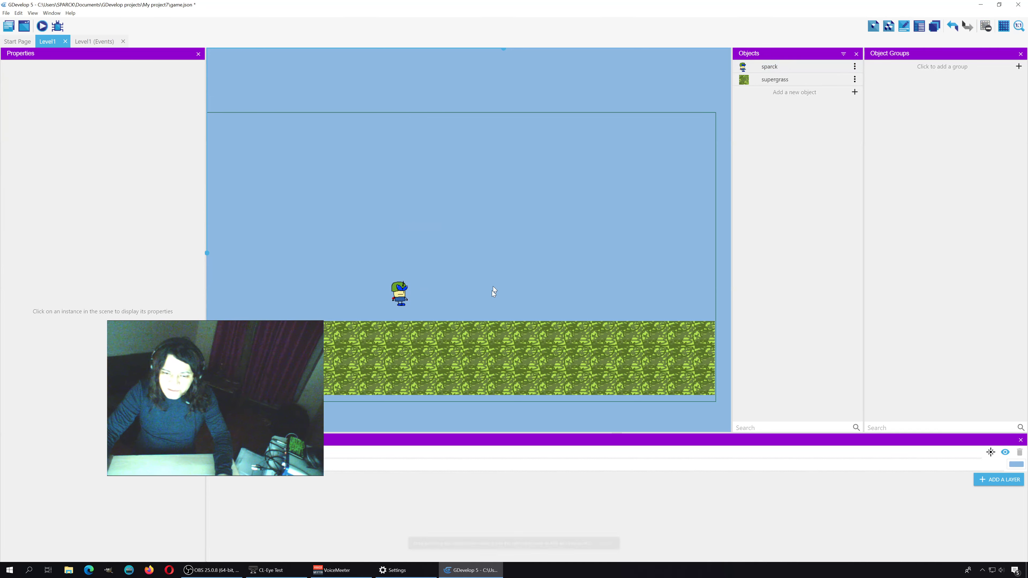
pyautogui.moveTo(746, 83); pyautogui.dragTo(285, 325)
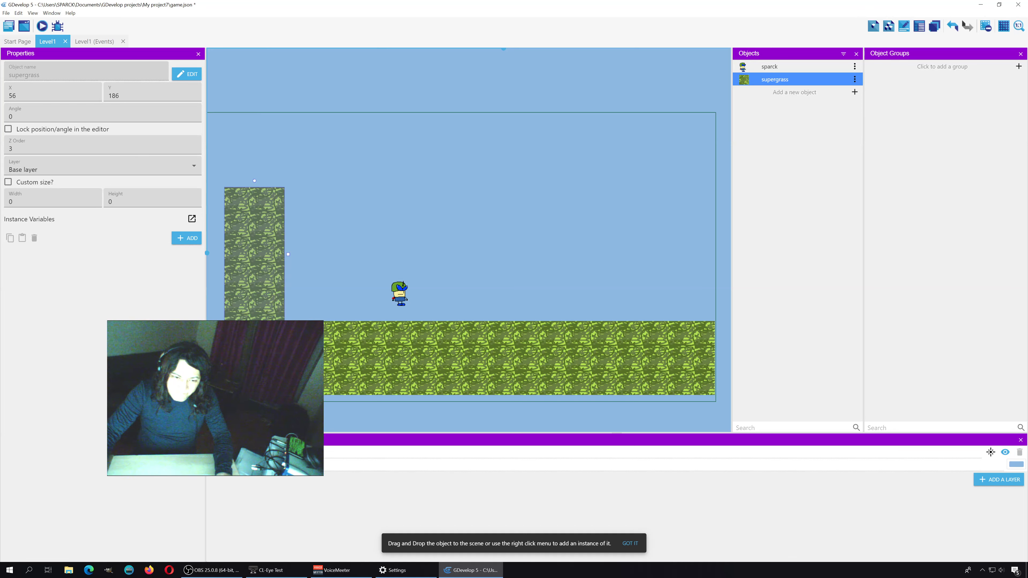
pyautogui.click(336, 292)
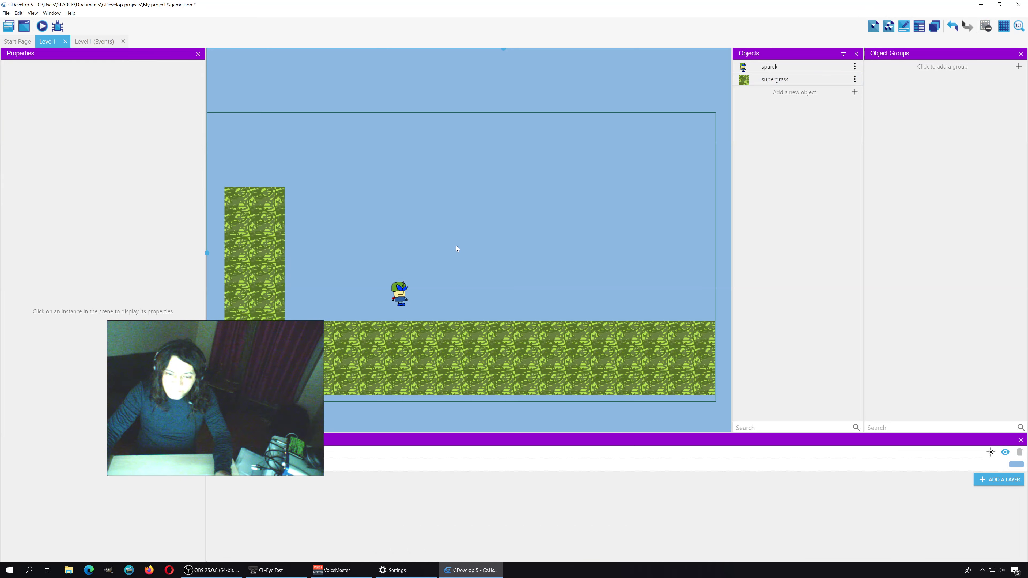
pyautogui.scroll(1, 465, 285)
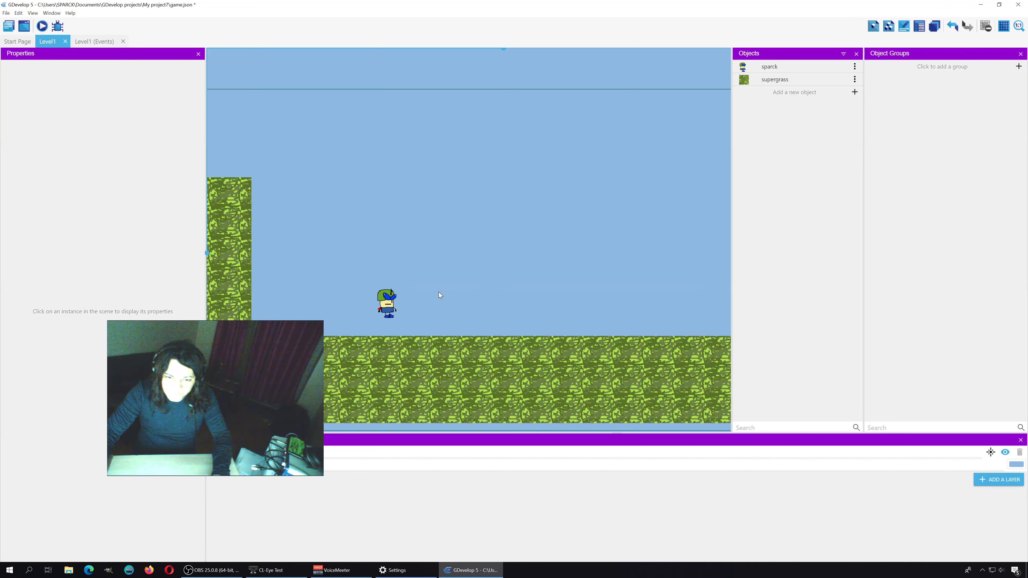
pyautogui.scroll(2, 438, 292)
pyautogui.moveTo(436, 297); pyautogui.dragTo(520, 253, button='middle')
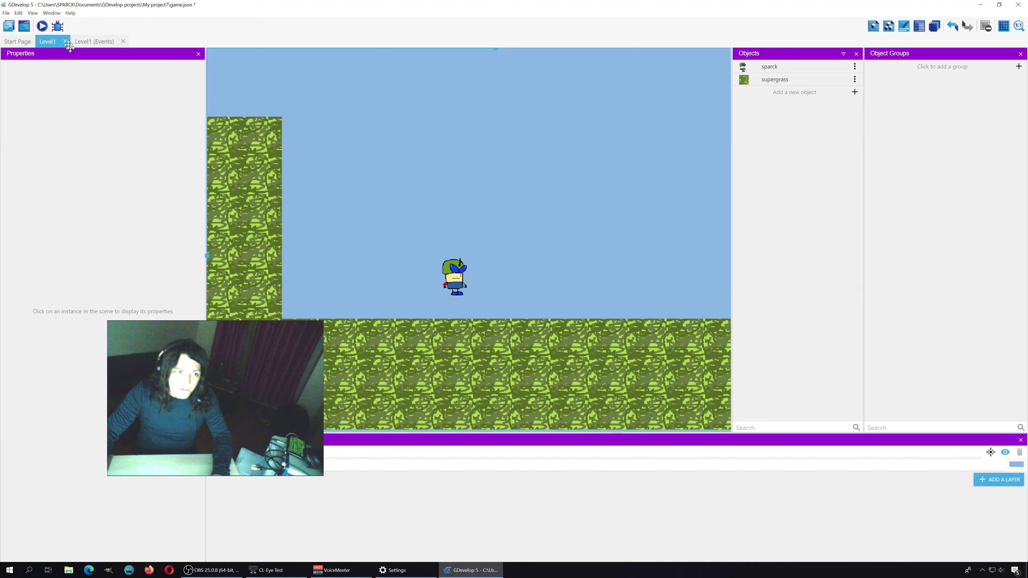
# Preview the Level1 scene with its new wall and background, and close the preview.
pyautogui.click(43, 27)
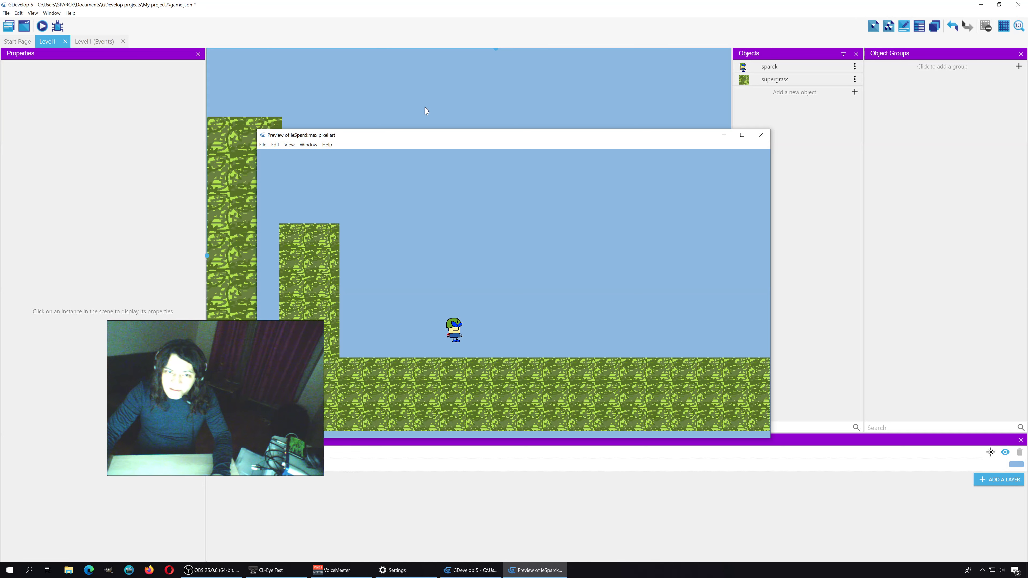
pyautogui.moveTo(414, 136); pyautogui.dragTo(378, 95)
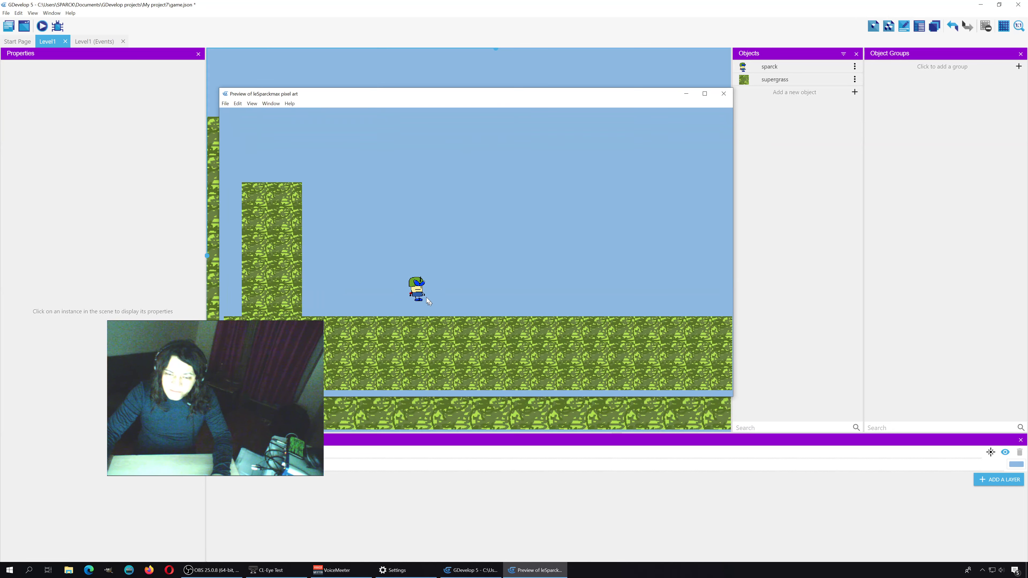
pyautogui.click(724, 93)
# Add the Platformer character behavior to sparck with its default settings and check it in a preview.
pyautogui.click(460, 285)
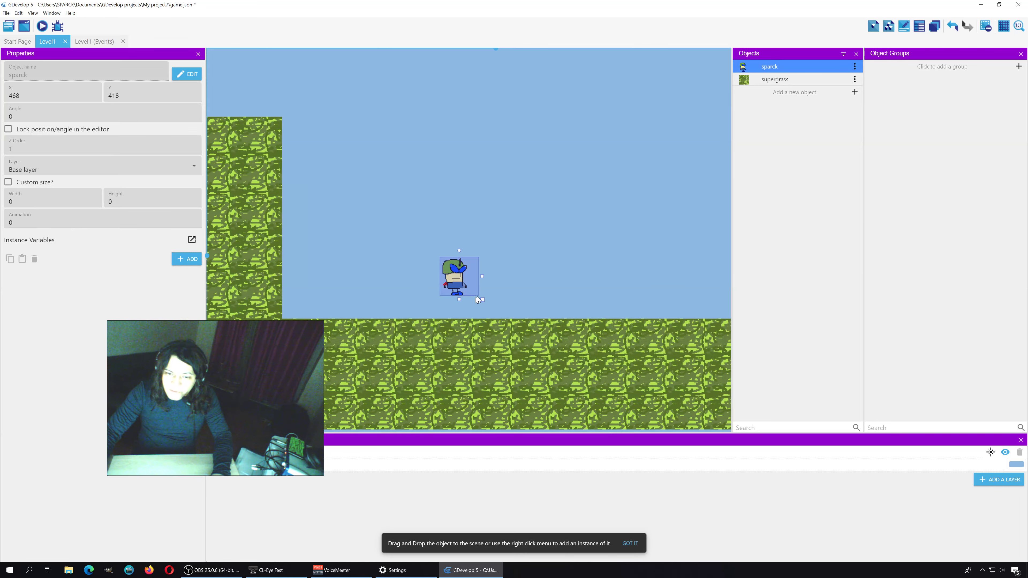
pyautogui.scroll(-2, 485, 290)
pyautogui.click(525, 244)
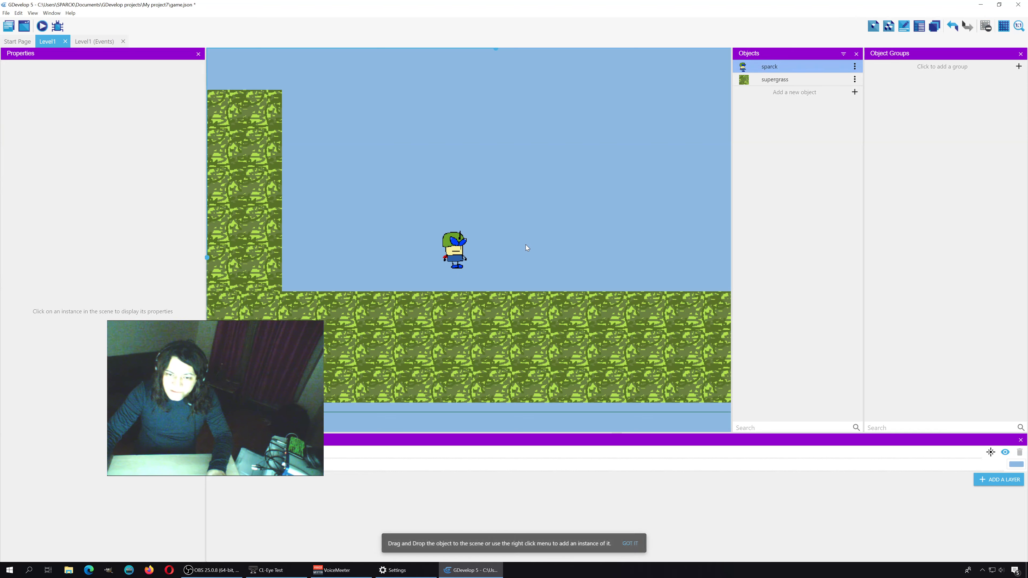
pyautogui.scroll(-2, 528, 249)
pyautogui.keyDown('ctrl'); pyautogui.scroll(-4, 528, 249); pyautogui.keyUp('ctrl')
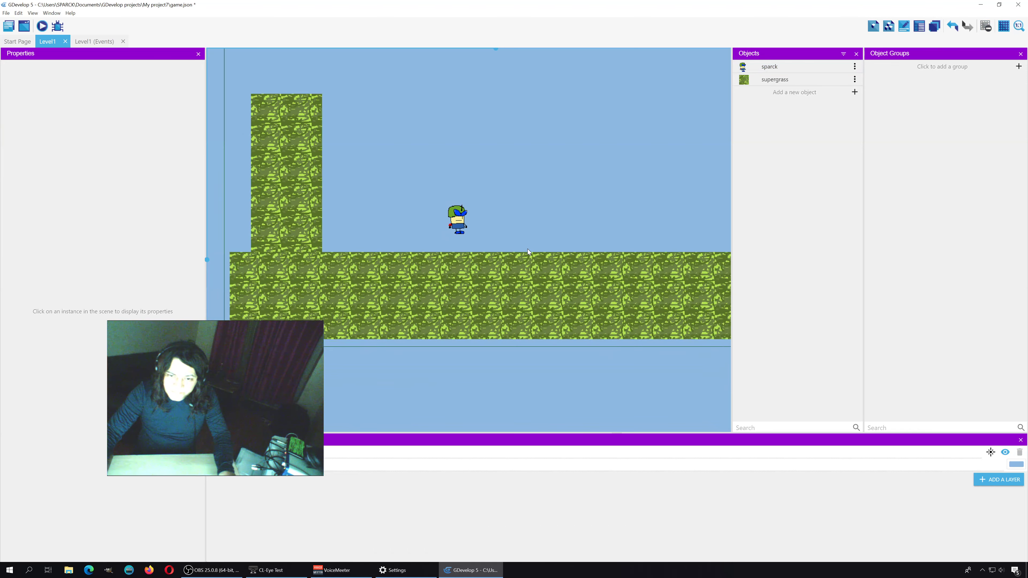
pyautogui.moveTo(531, 200); pyautogui.dragTo(503, 241, button='middle')
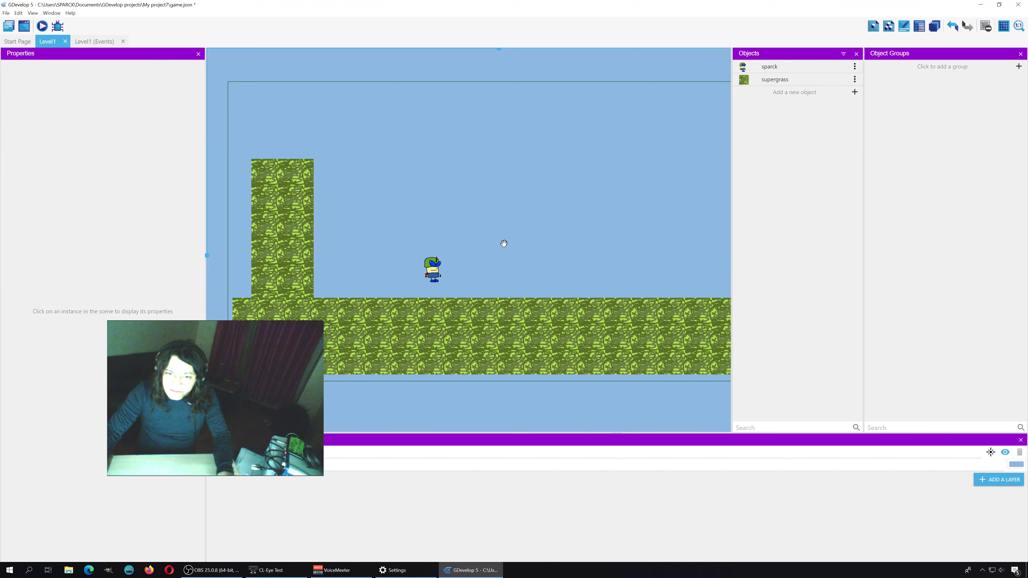
pyautogui.click(432, 275)
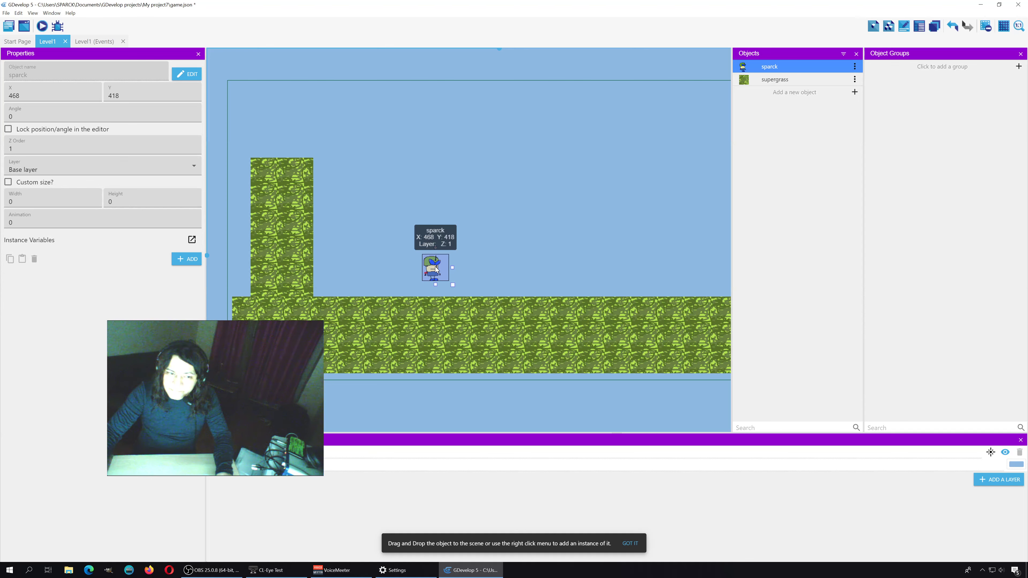
pyautogui.doubleClick(436, 268)
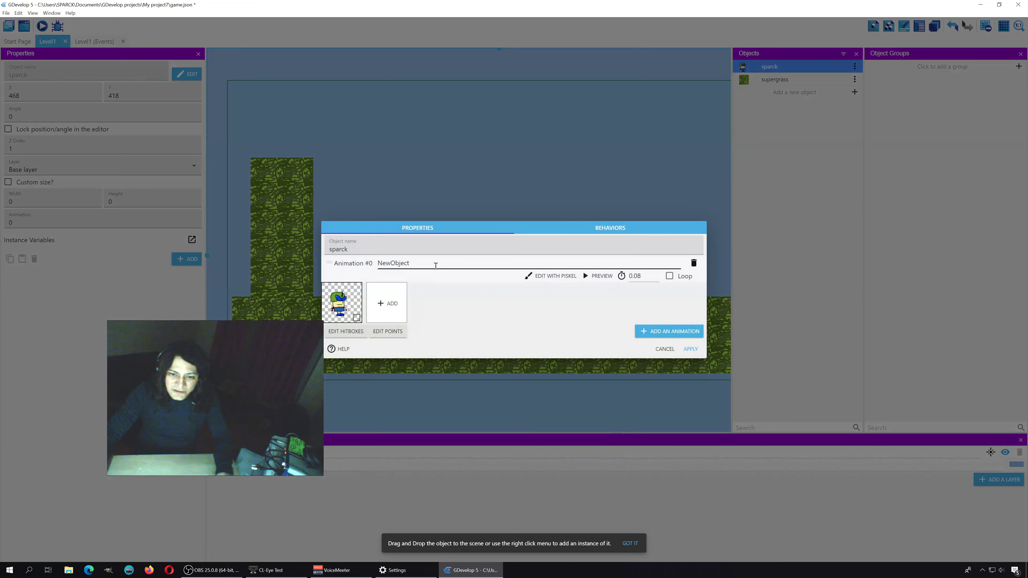
pyautogui.click(609, 229)
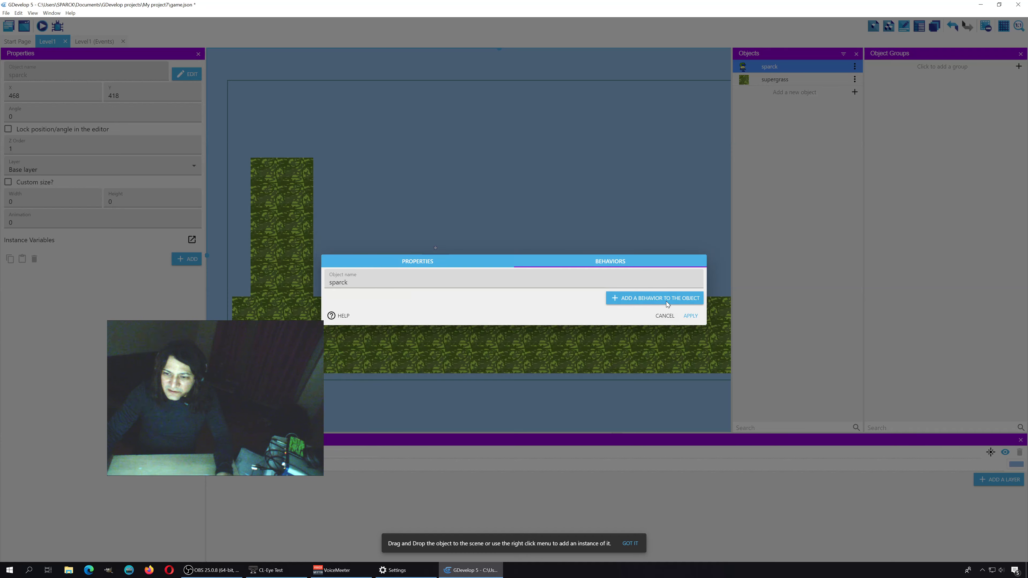
pyautogui.click(666, 302)
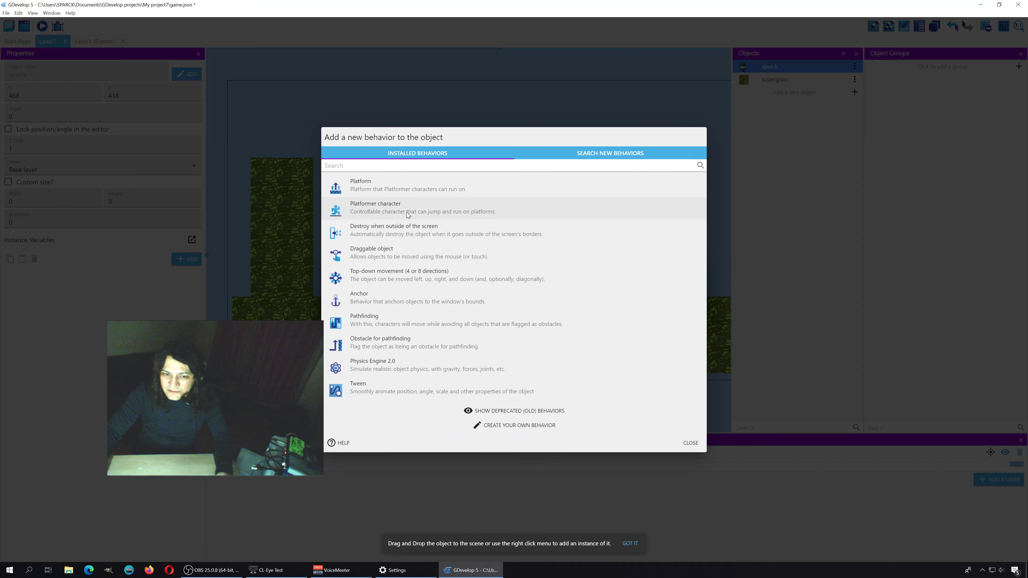
pyautogui.click(406, 213)
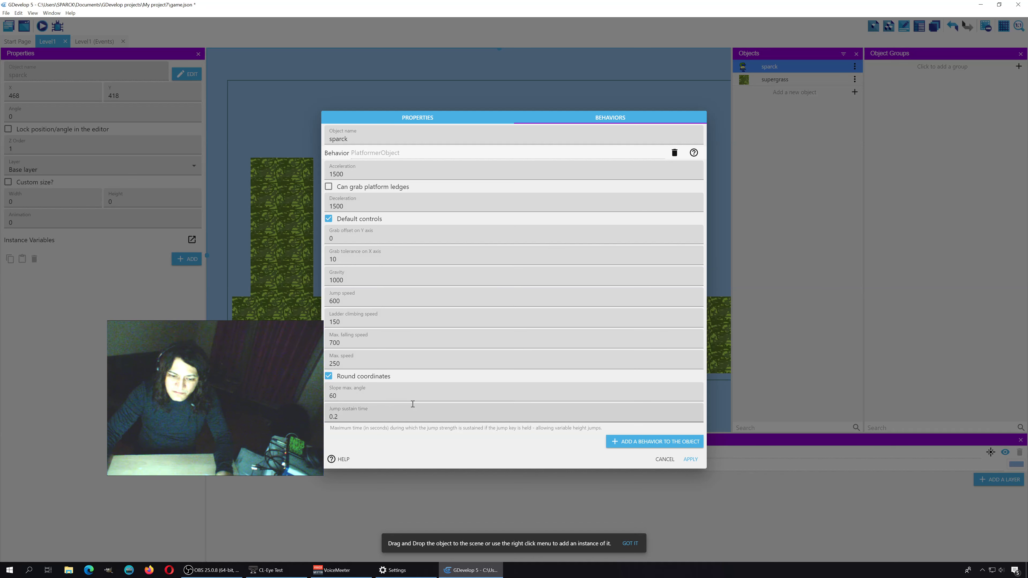
pyautogui.click(691, 459)
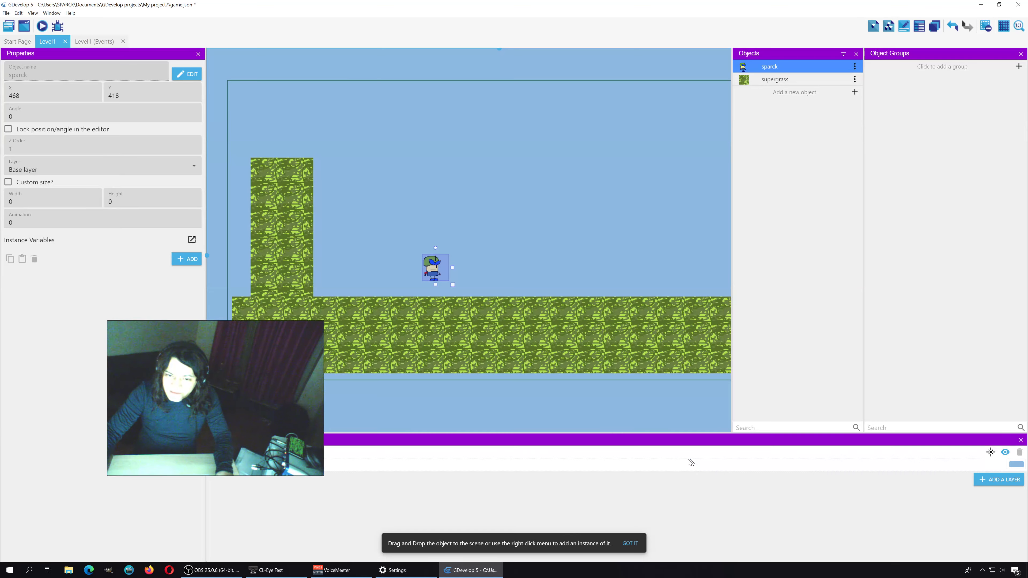
pyautogui.click(42, 27)
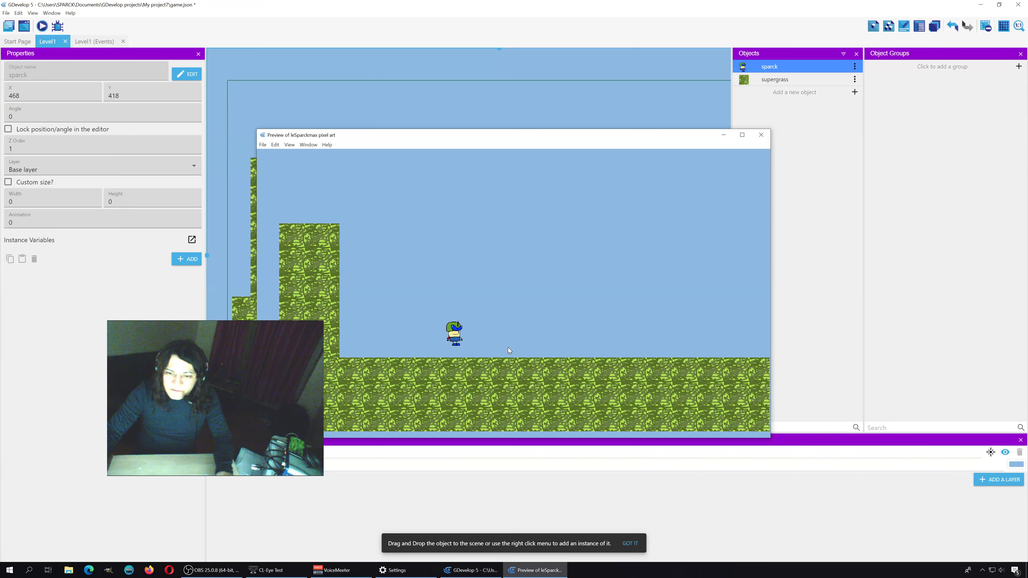
pyautogui.click(761, 136)
# Add the Platform behavior to supergrass, with its type set to Platform.
pyautogui.click(499, 324)
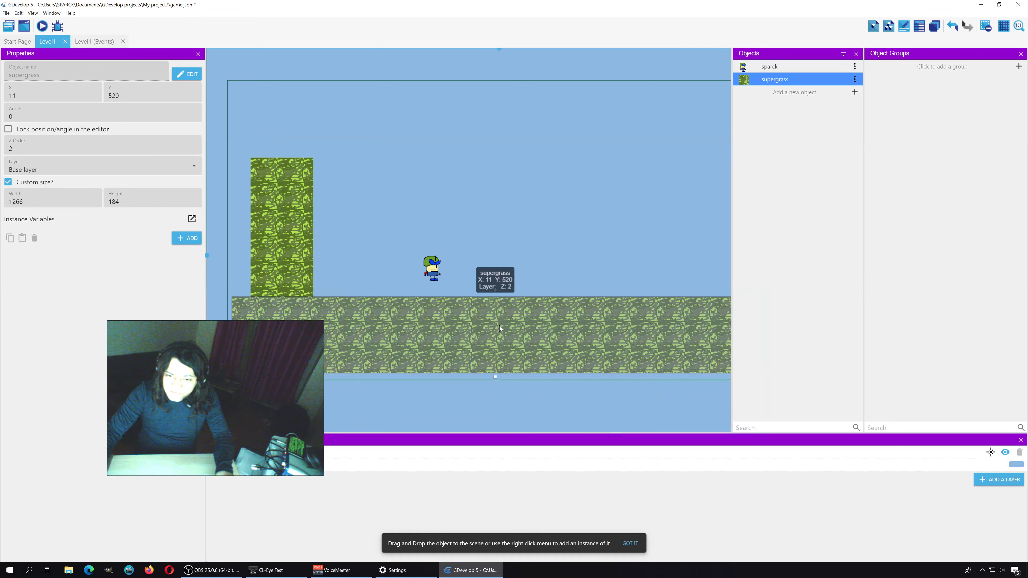
pyautogui.doubleClick(514, 331)
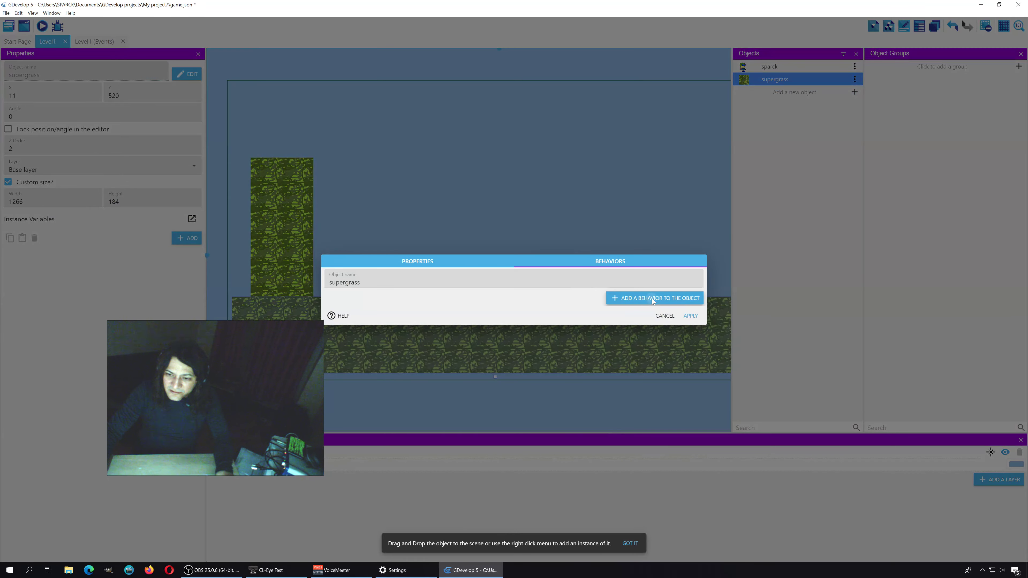
pyautogui.click(651, 299)
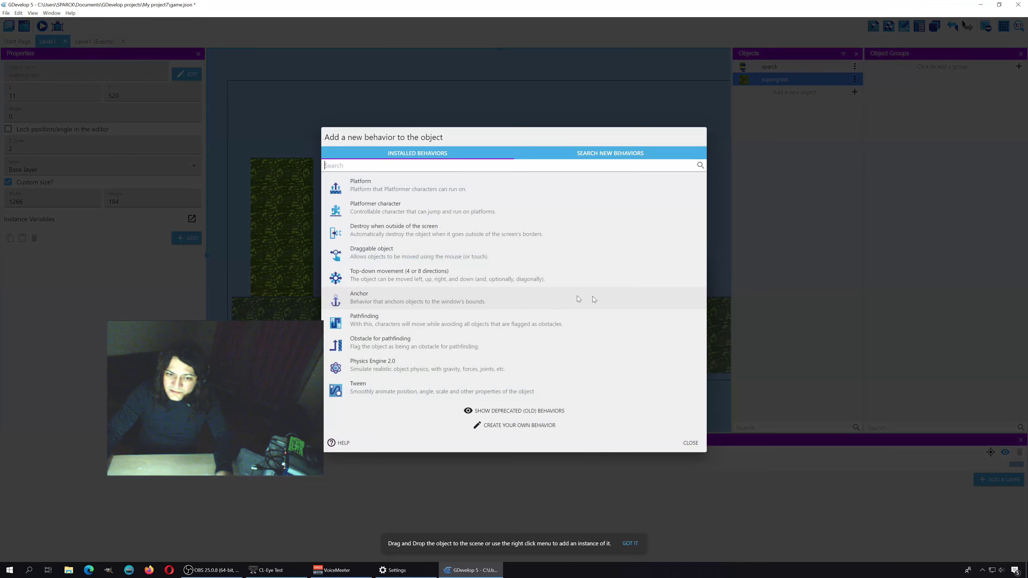
pyautogui.click(390, 189)
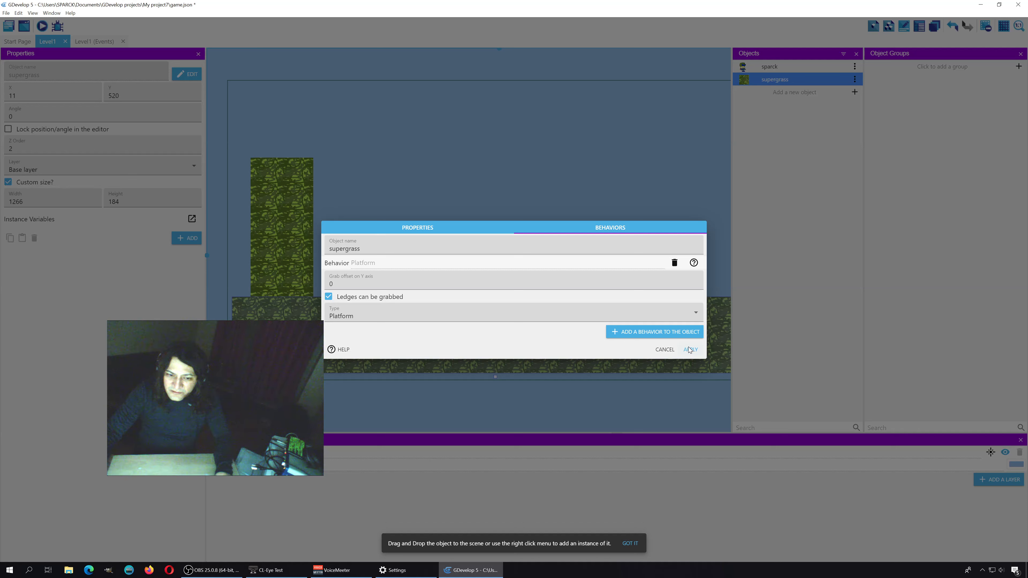
pyautogui.click(355, 320)
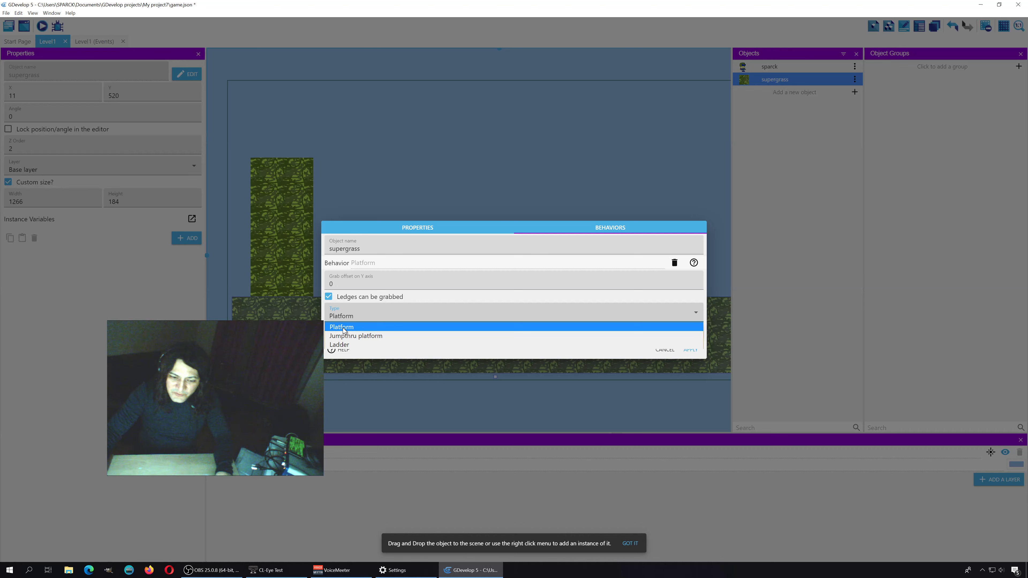
pyautogui.click(355, 327)
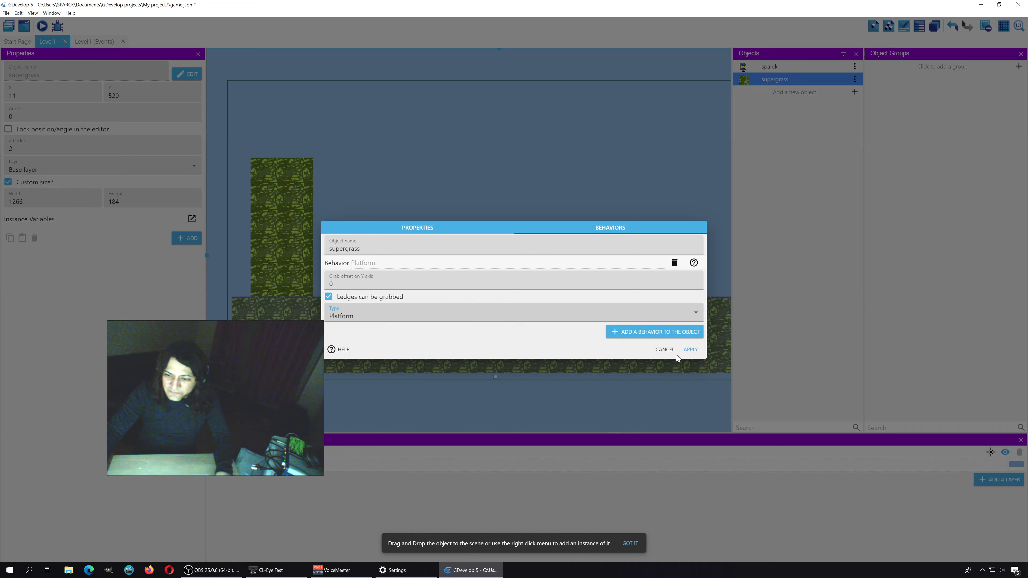
pyautogui.click(687, 351)
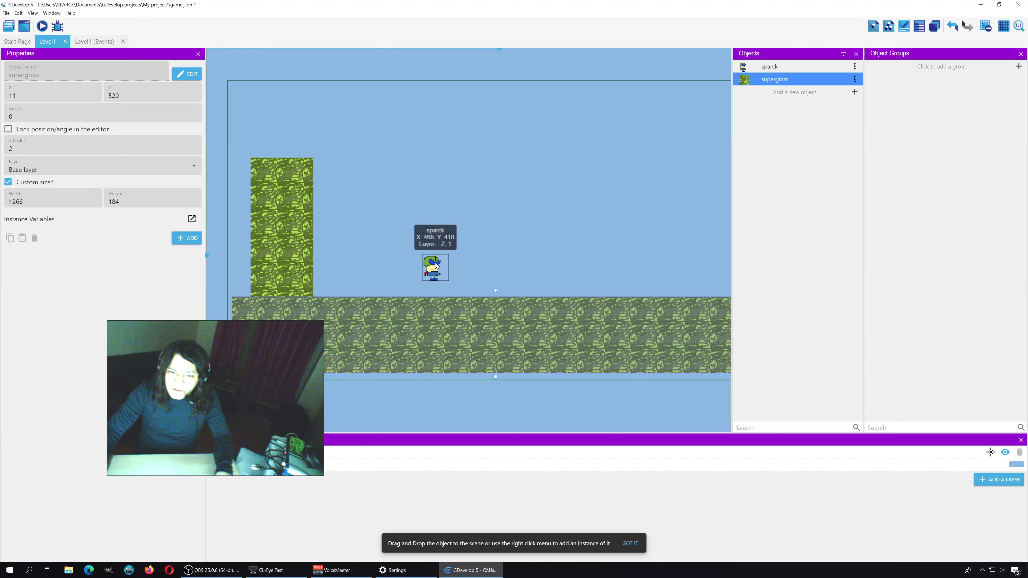
# Raise sparck to about X 433, Y 181, above the ground, and start a preview of the level.
pyautogui.moveTo(436, 263); pyautogui.dragTo(422, 167)
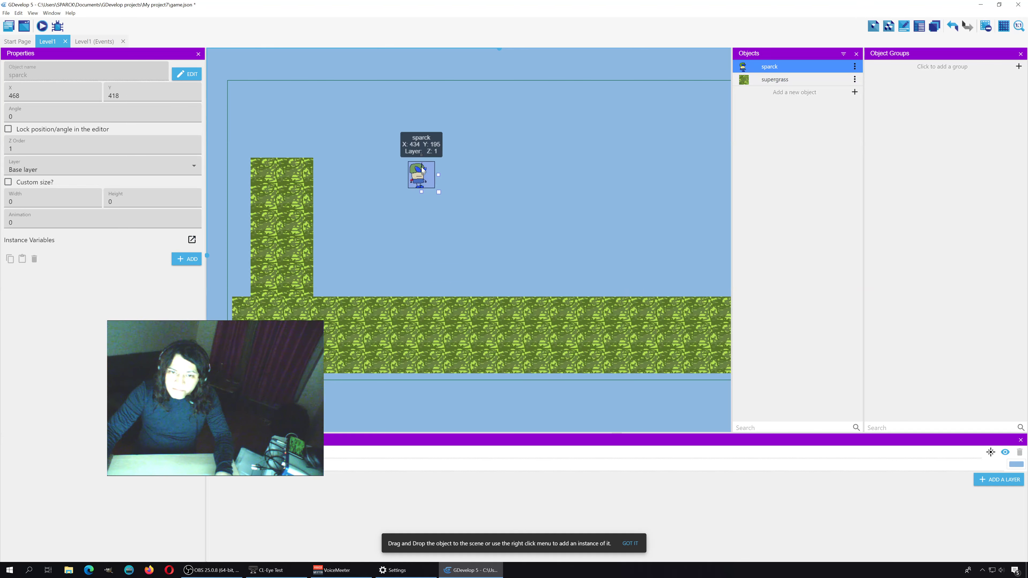
pyautogui.click(42, 26)
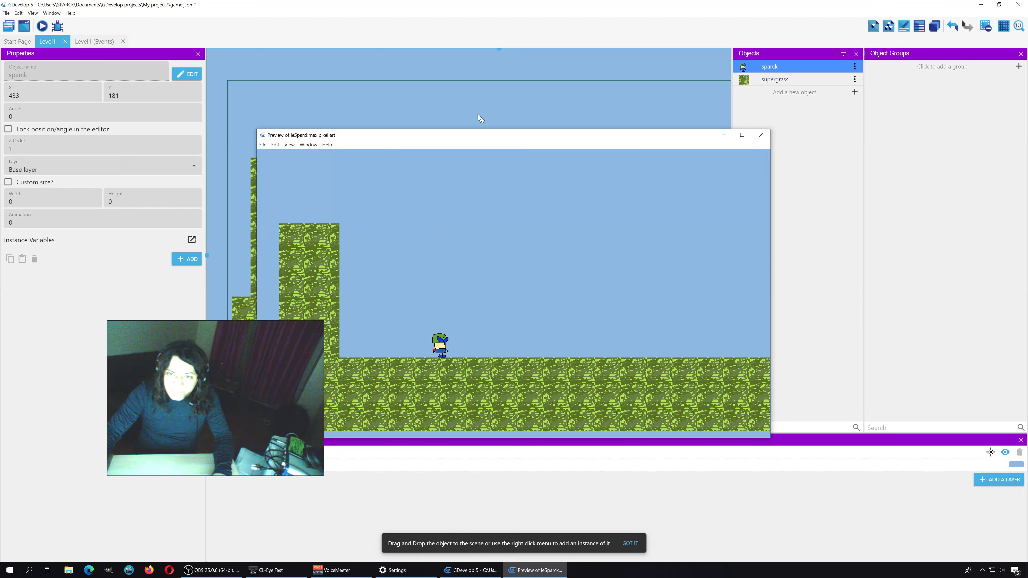
pyautogui.moveTo(466, 136); pyautogui.dragTo(417, 100)
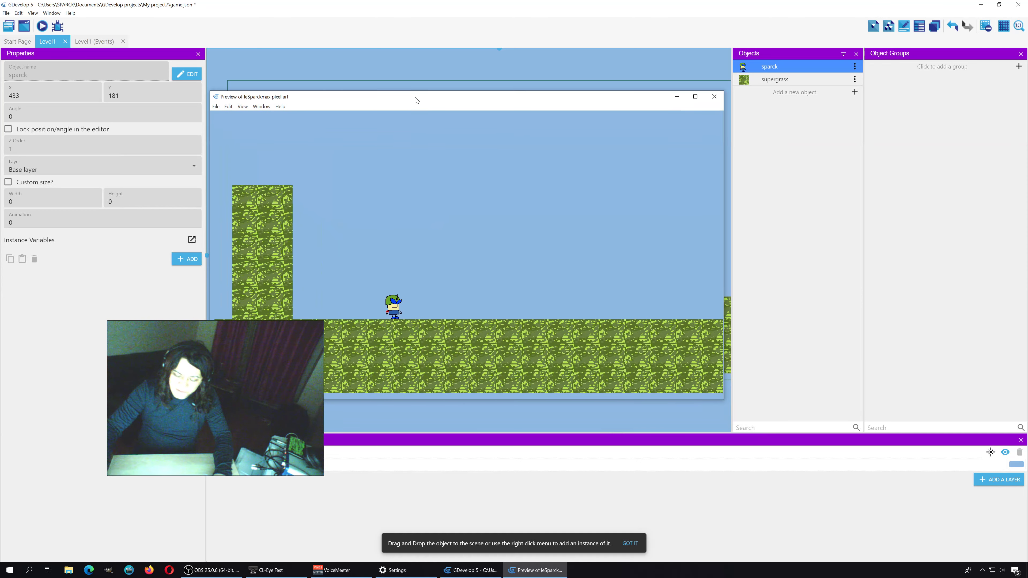
# Playtest sparck by running right and left and jumping on the grass, and close the preview.
pyautogui.press('Right')
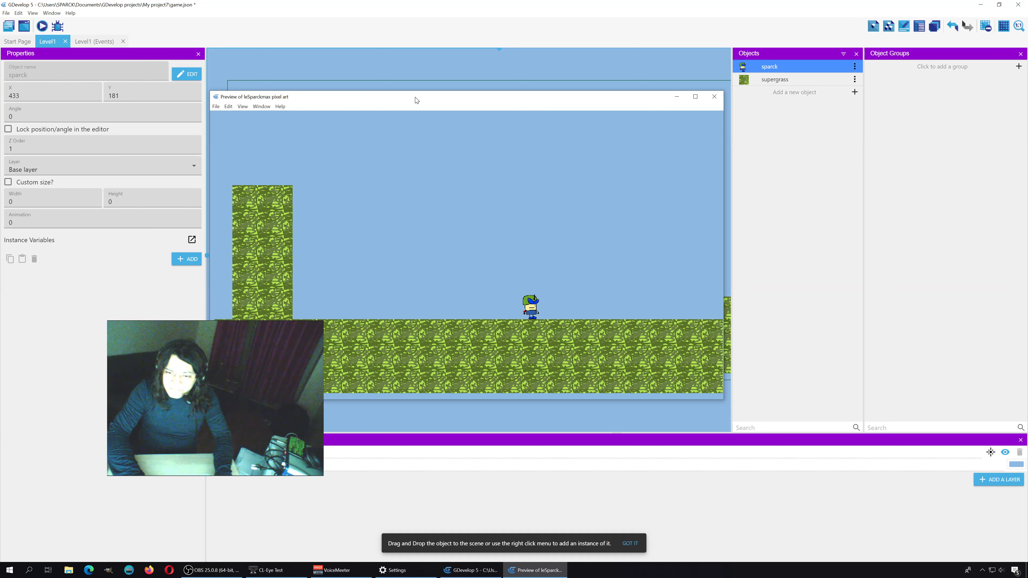
pyautogui.press('Left')
pyautogui.press('Left')
pyautogui.press('space')
pyautogui.press('space')
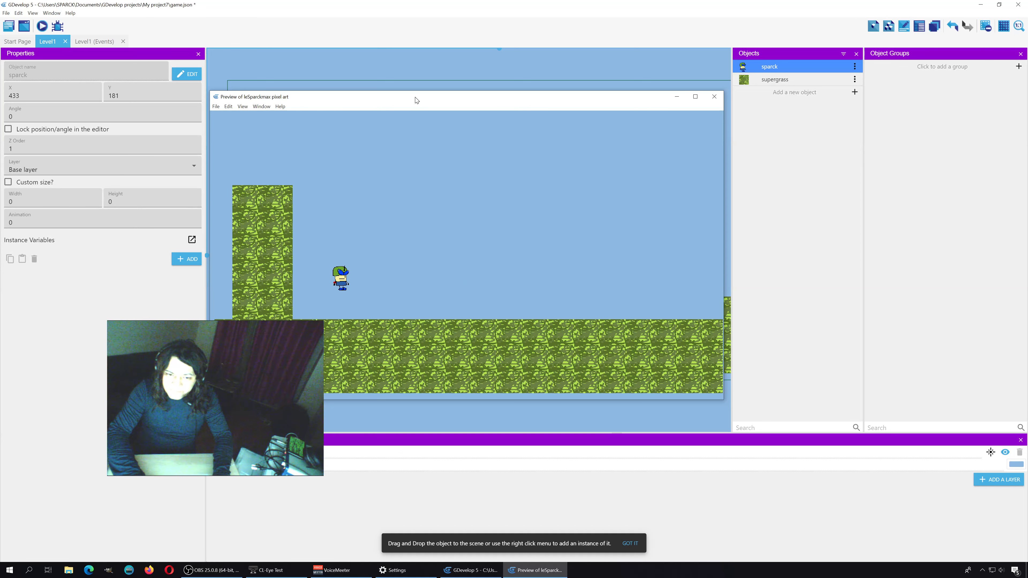
pyautogui.press('Right')
pyautogui.press('space')
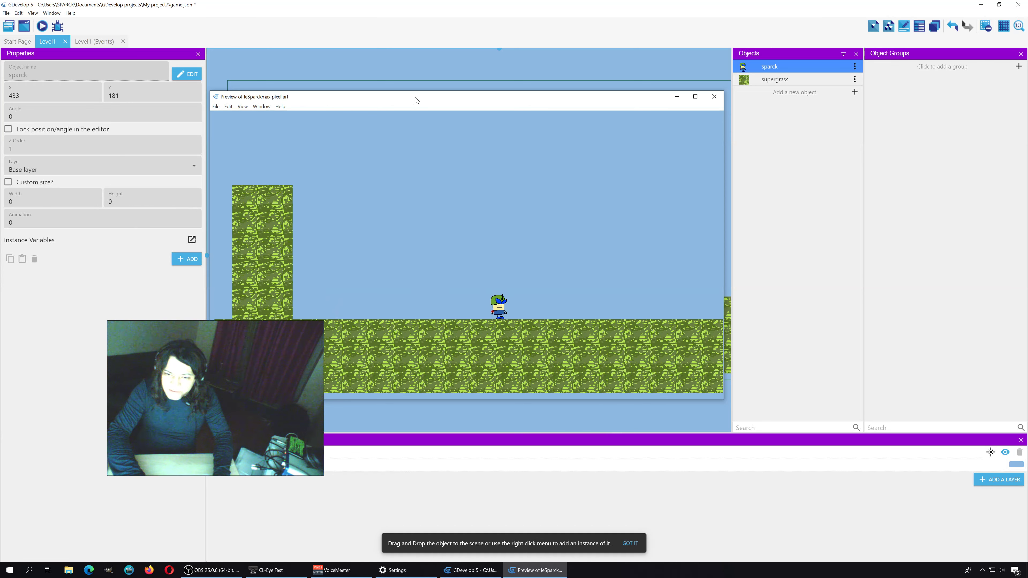
pyautogui.press('Left')
pyautogui.press('space')
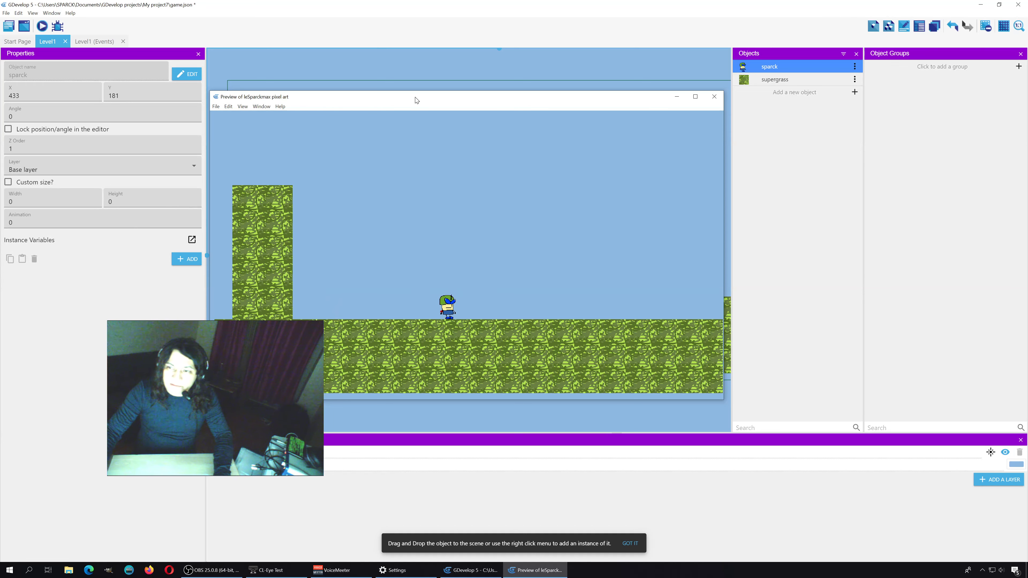
pyautogui.click(715, 96)
pyautogui.click(419, 224)
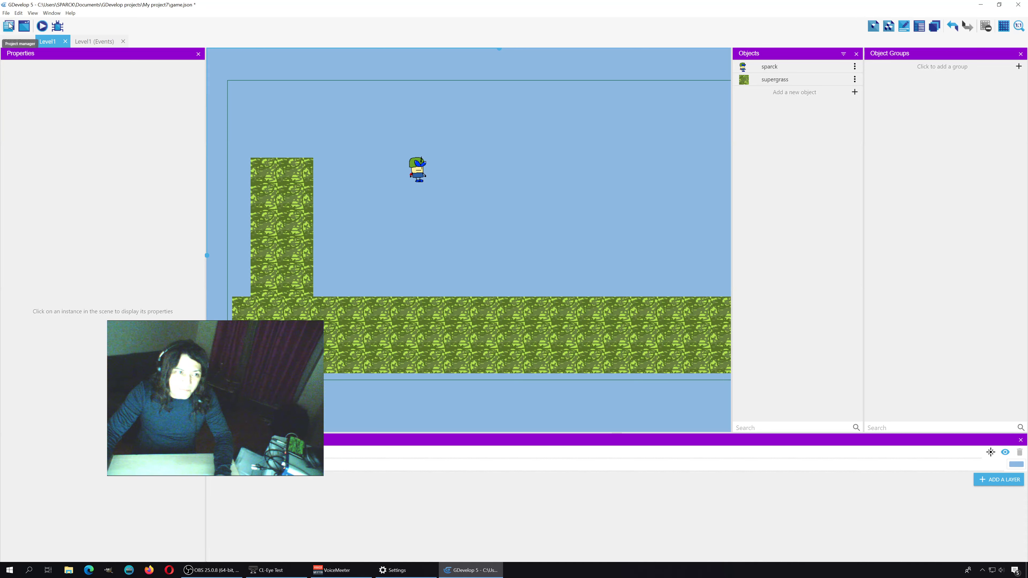
# Add an empty event to the Level1 events and look through the conditions available for sparck.
pyautogui.click(100, 41)
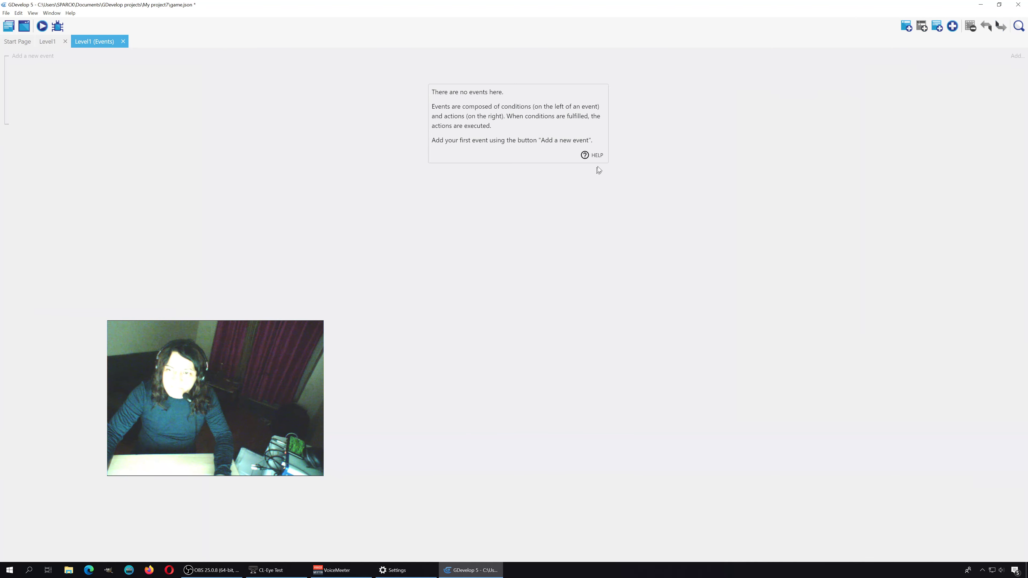
pyautogui.click(910, 27)
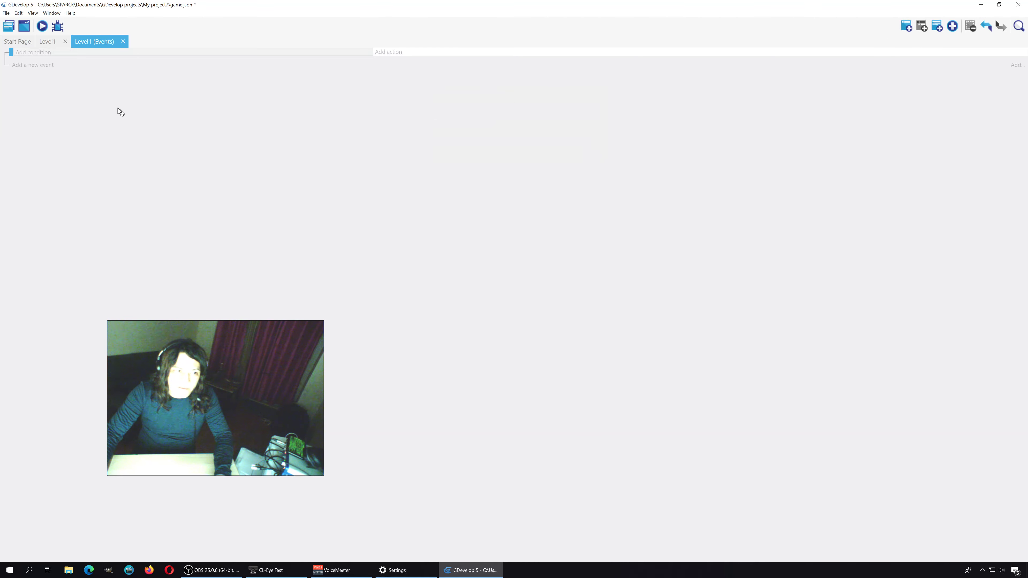
pyautogui.click(33, 53)
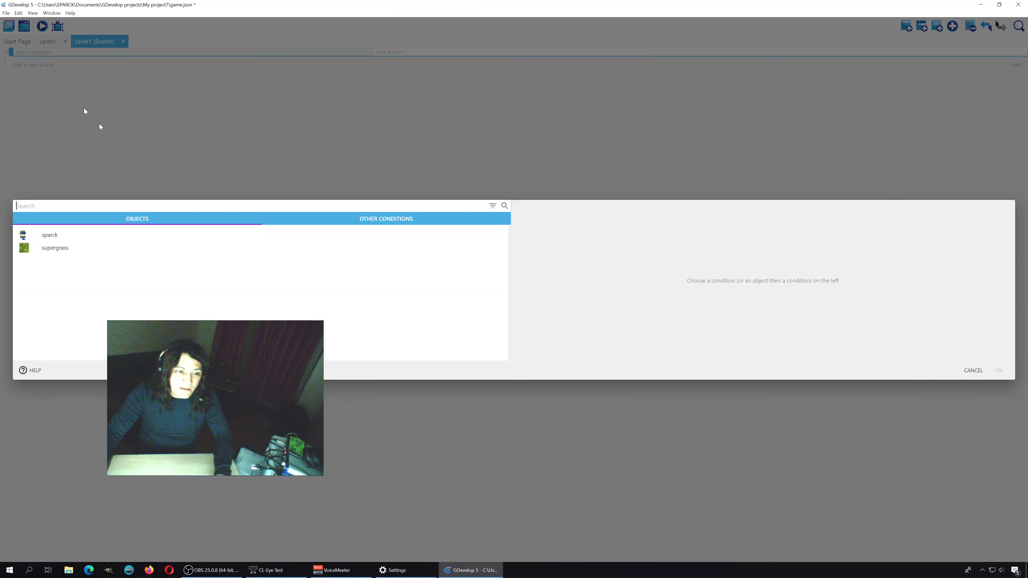
pyautogui.click(51, 236)
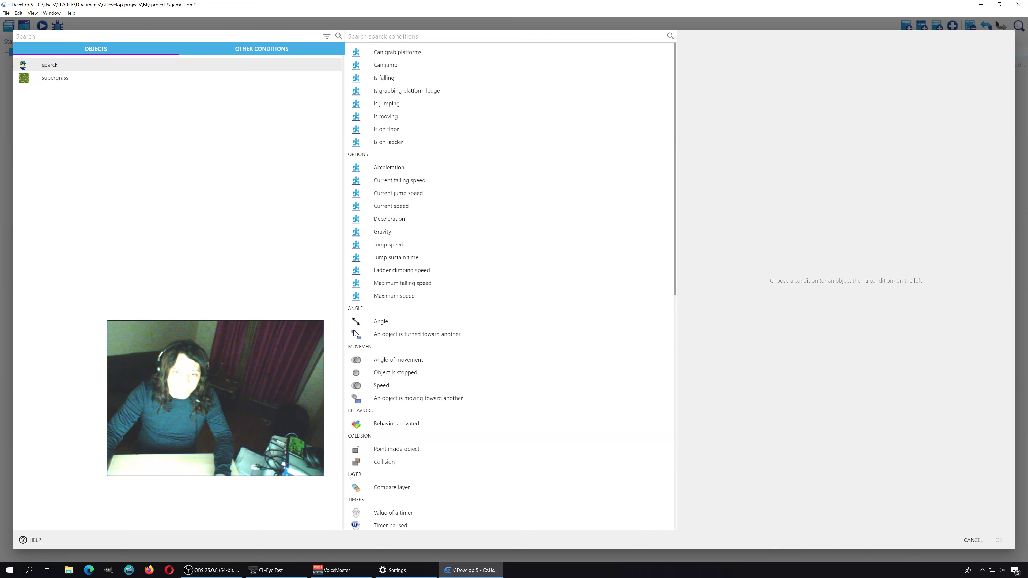
pyautogui.scroll(-5, 432, 344)
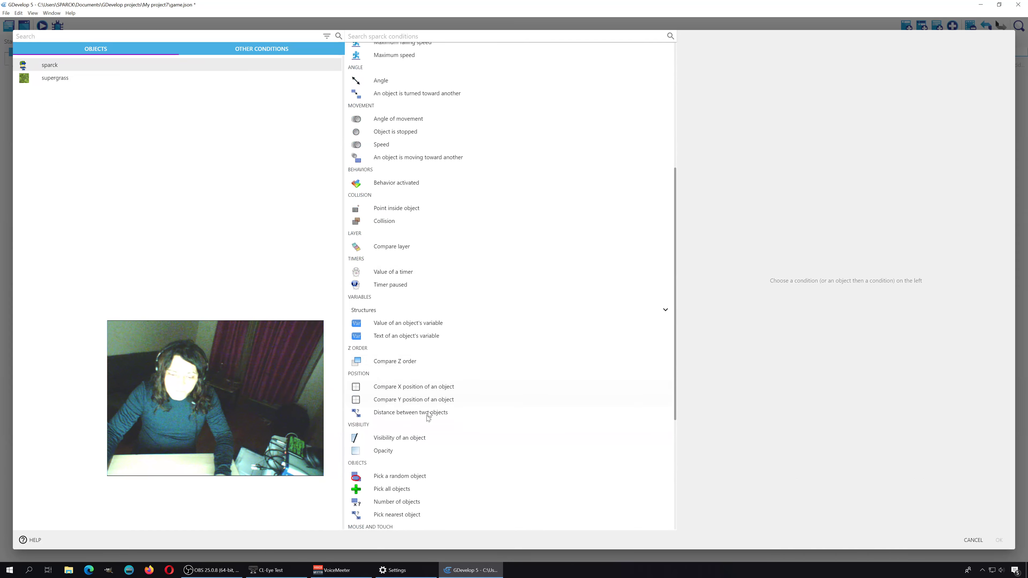
pyautogui.scroll(-1, 421, 434)
pyautogui.scroll(-4, 421, 465)
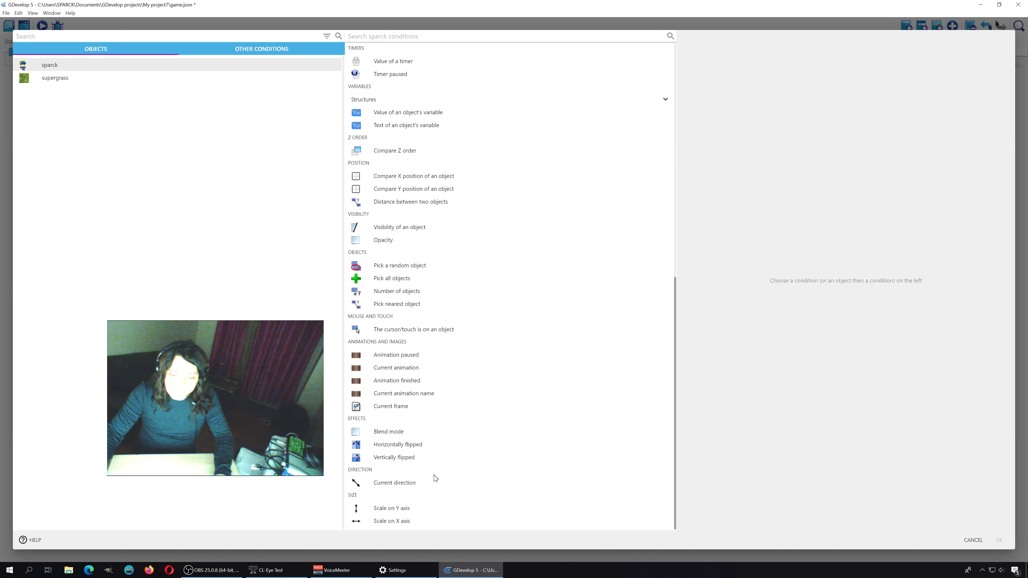
pyautogui.scroll(10, 435, 479)
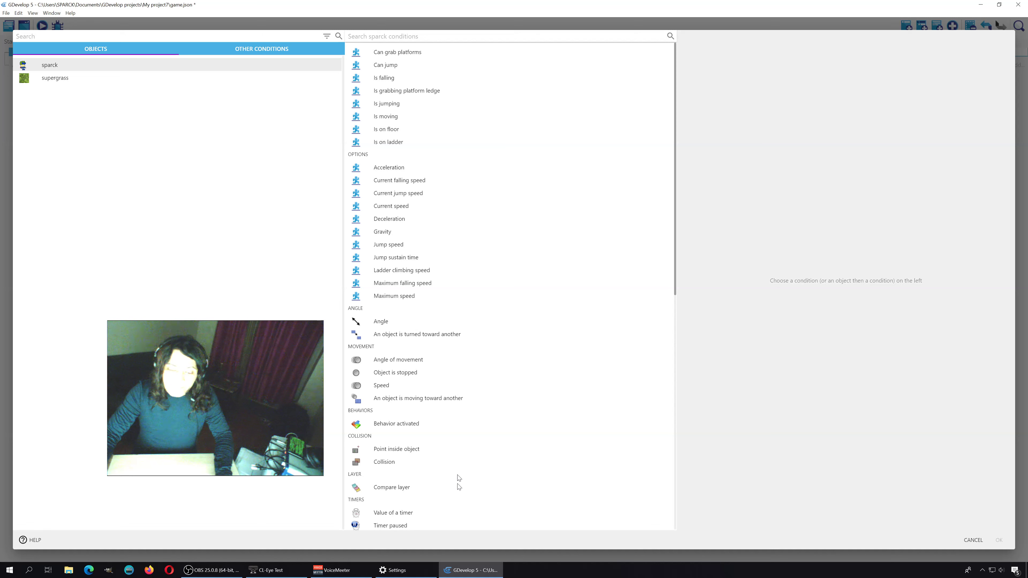
# Give the new event a Key pressed condition from the Keyboard conditions, with the key set to Left.
pyautogui.click(260, 50)
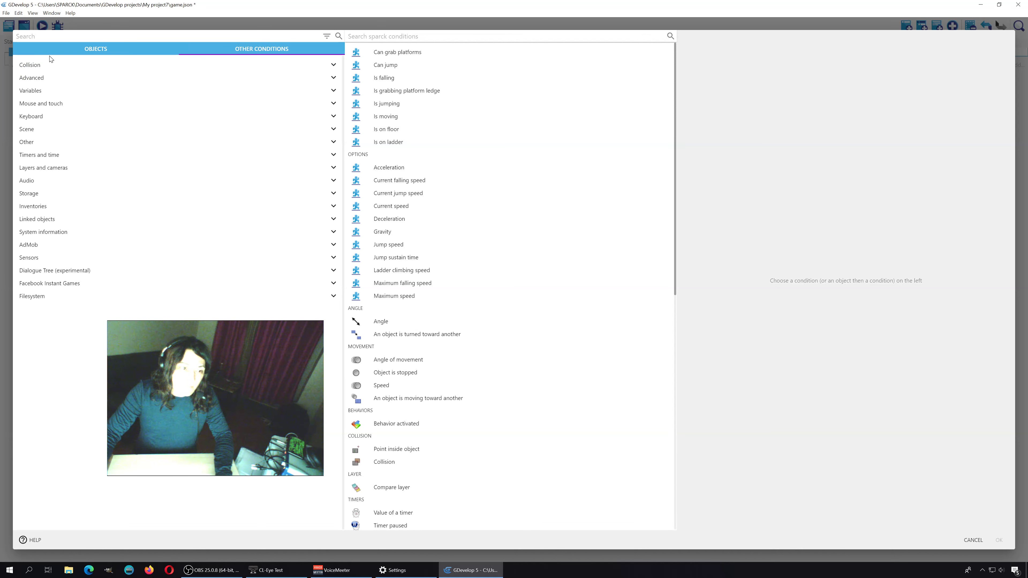
pyautogui.click(41, 117)
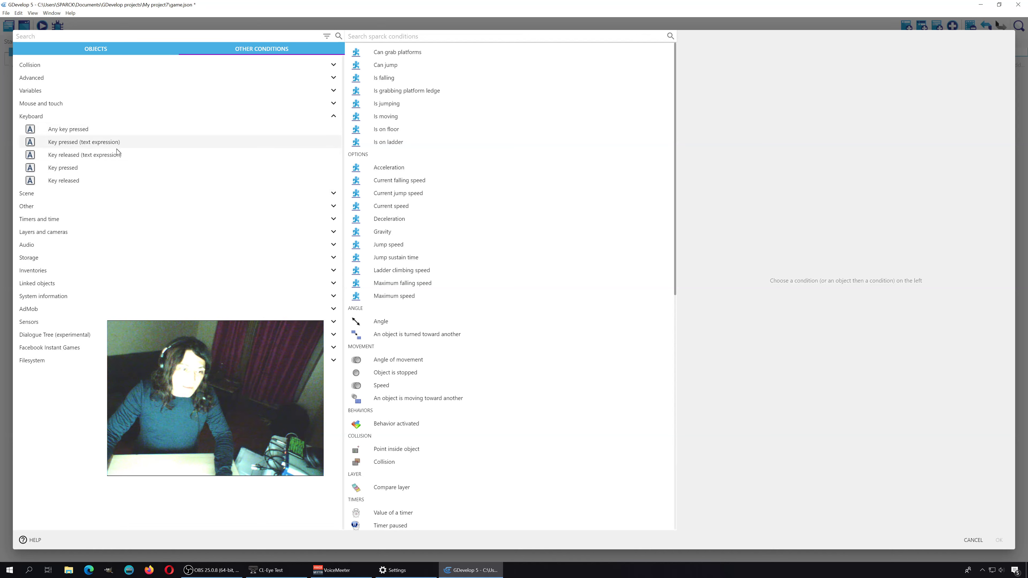
pyautogui.click(82, 173)
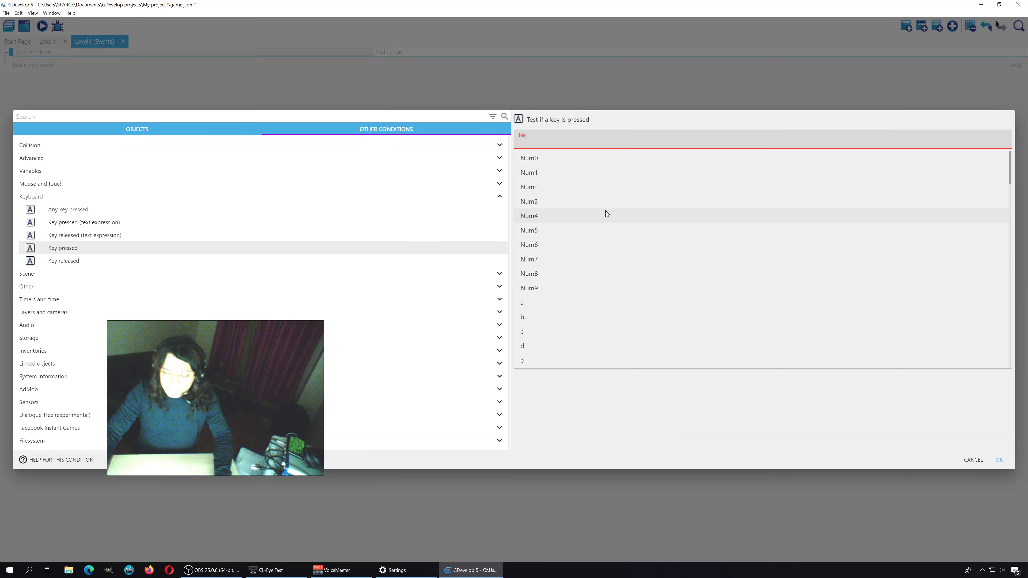
pyautogui.write('left')
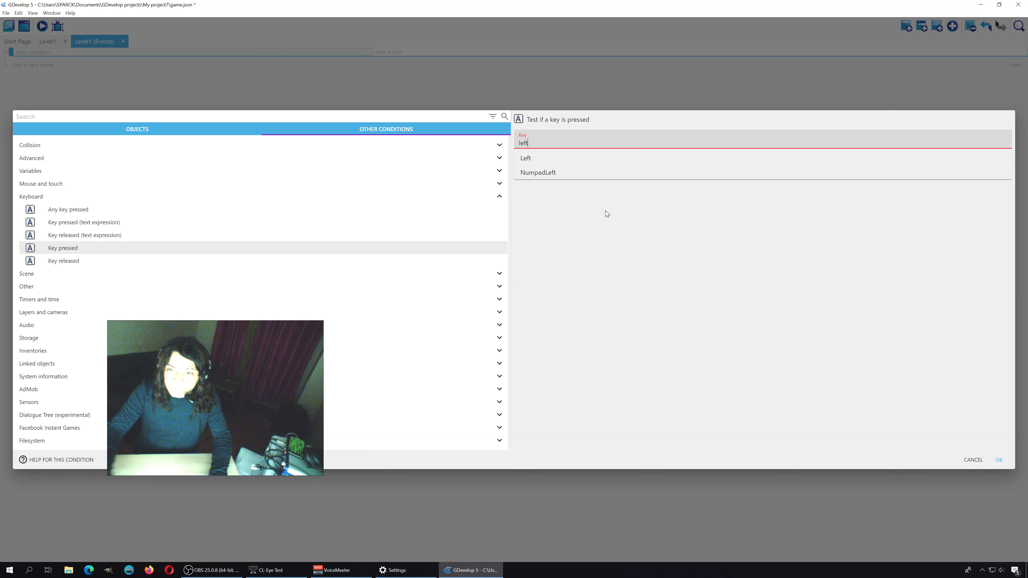
pyautogui.click(530, 157)
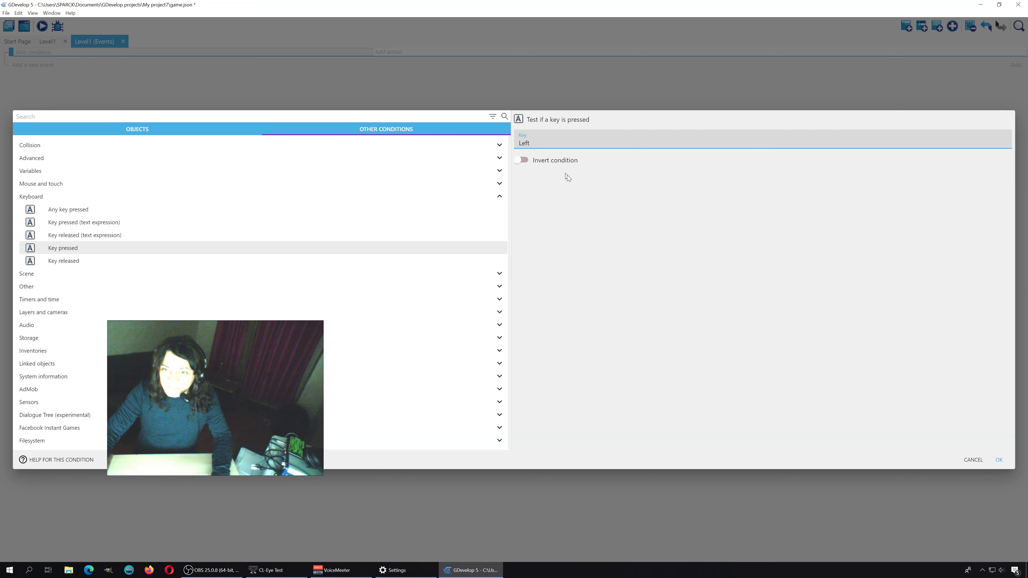
pyautogui.click(997, 460)
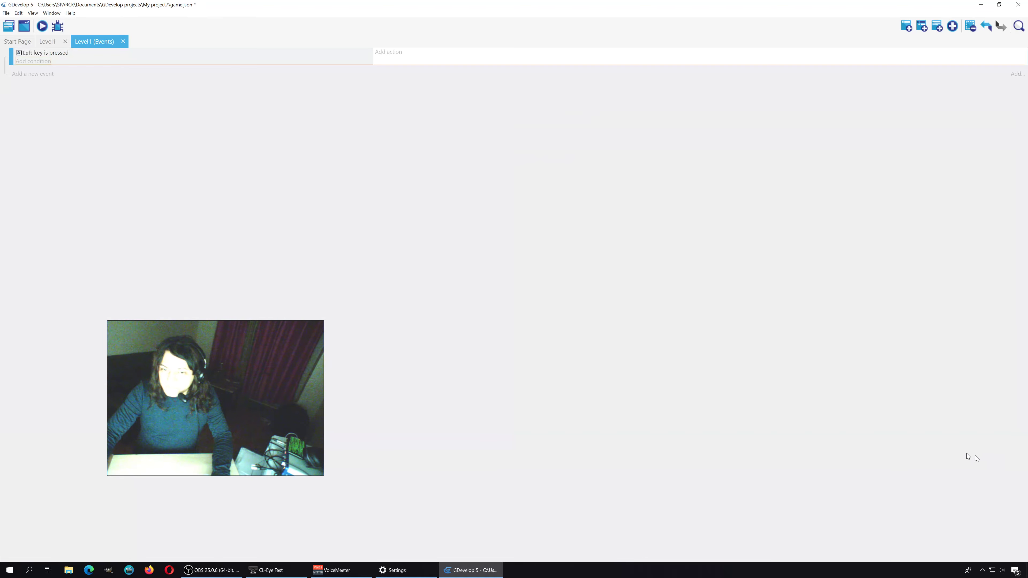
# Add a Flip the object horizontally action for sparck to the Left key event, with flipping set to yes.
pyautogui.click(397, 54)
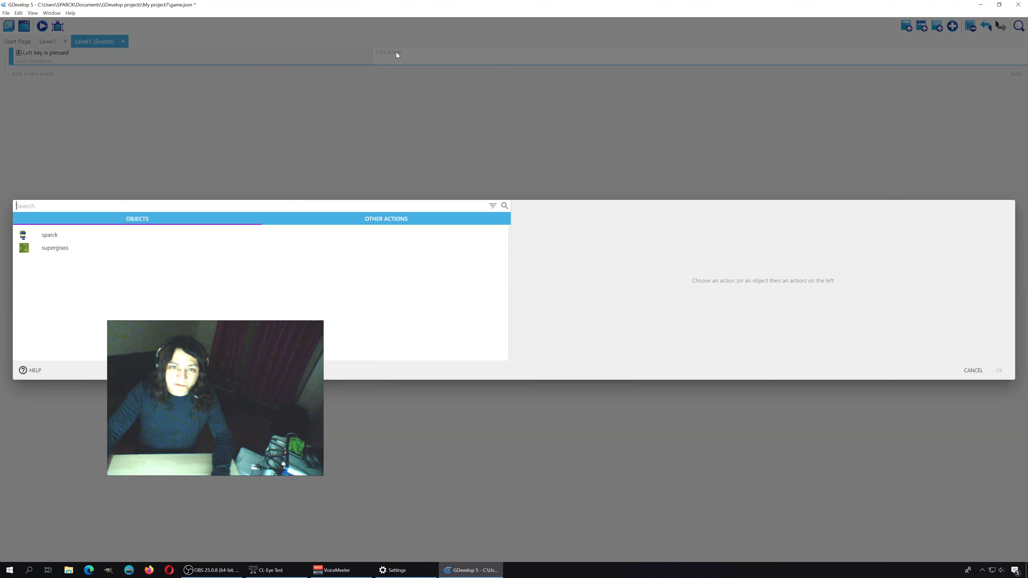
pyautogui.click(76, 234)
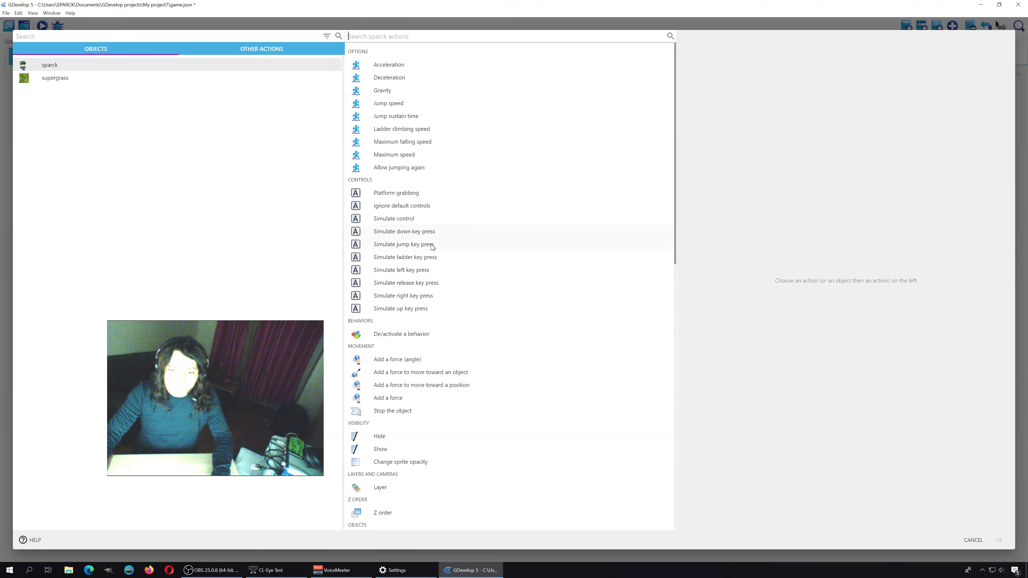
pyautogui.scroll(-1, 433, 247)
pyautogui.scroll(-4, 429, 266)
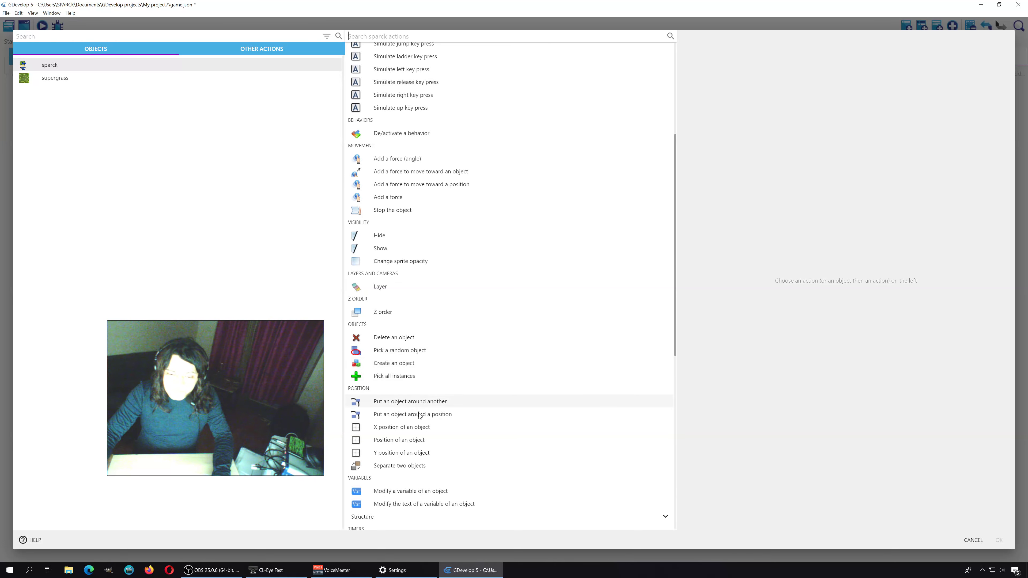
pyautogui.scroll(-5, 420, 431)
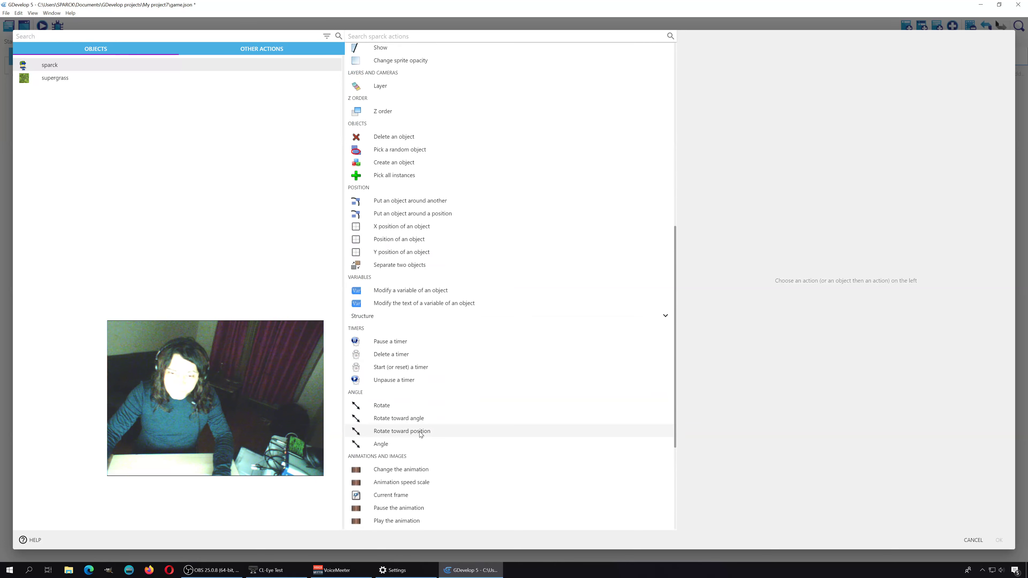
pyautogui.scroll(-4, 421, 434)
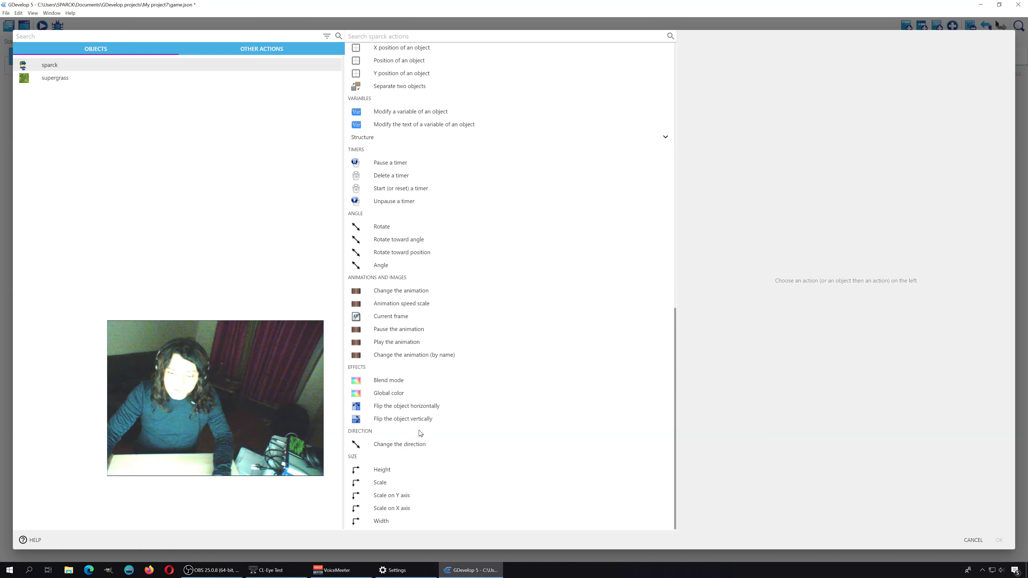
pyautogui.click(434, 408)
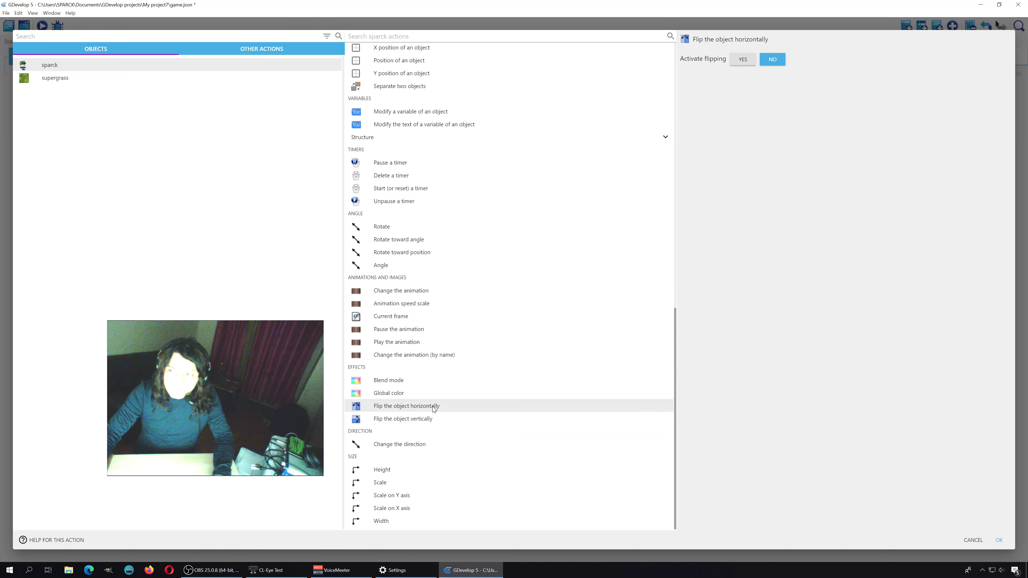
pyautogui.click(741, 61)
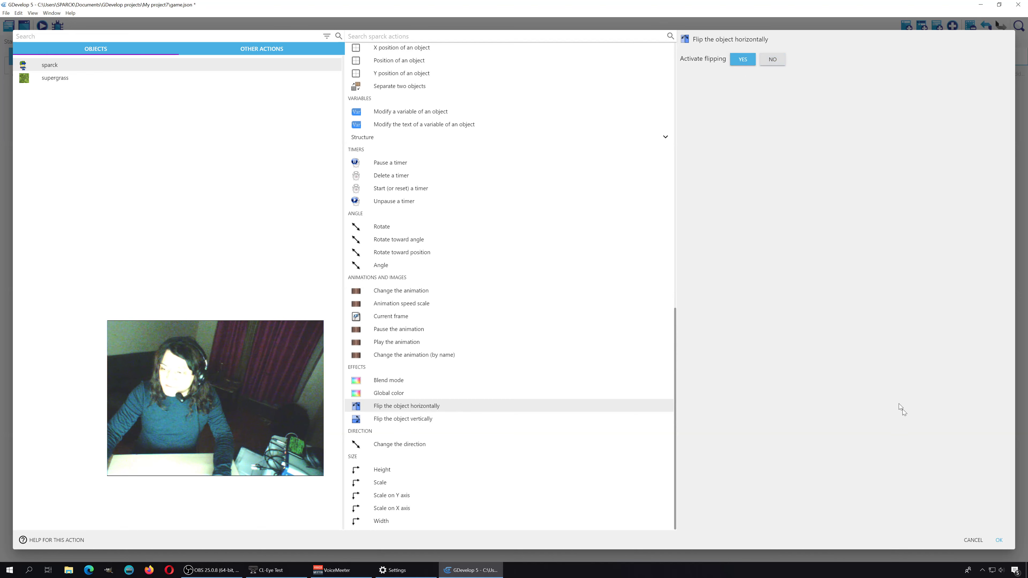
pyautogui.click(1002, 541)
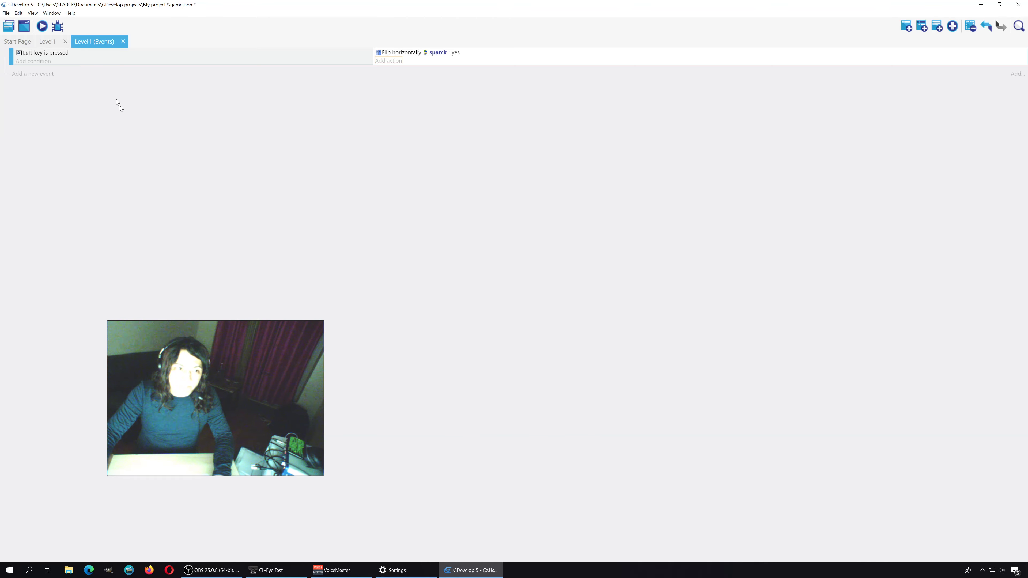
# Preview the level, move sparck left and right to test the flipping, and close the preview.
pyautogui.click(46, 28)
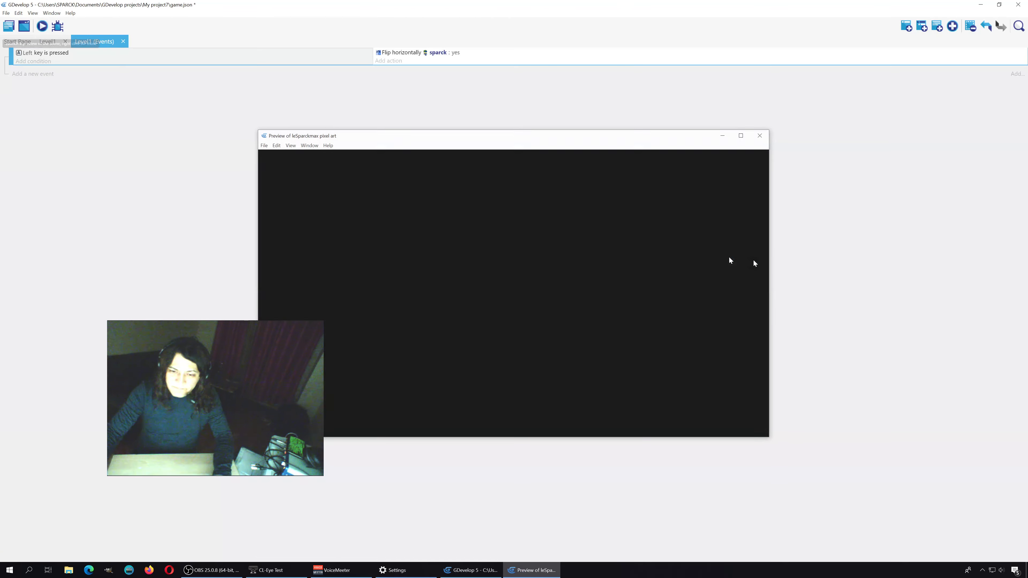
pyautogui.press('Left')
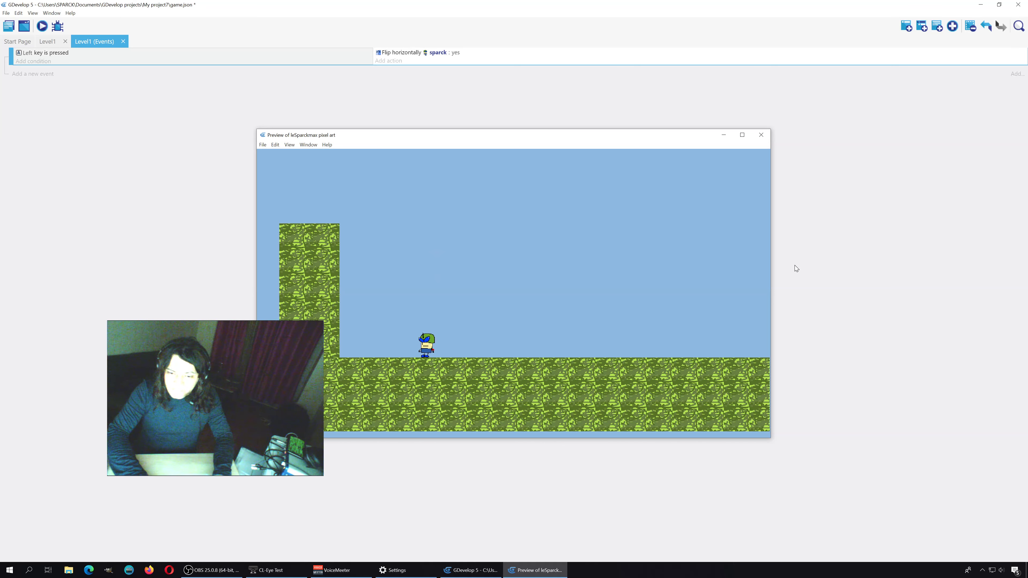
pyautogui.press('Right')
pyautogui.press('Right')
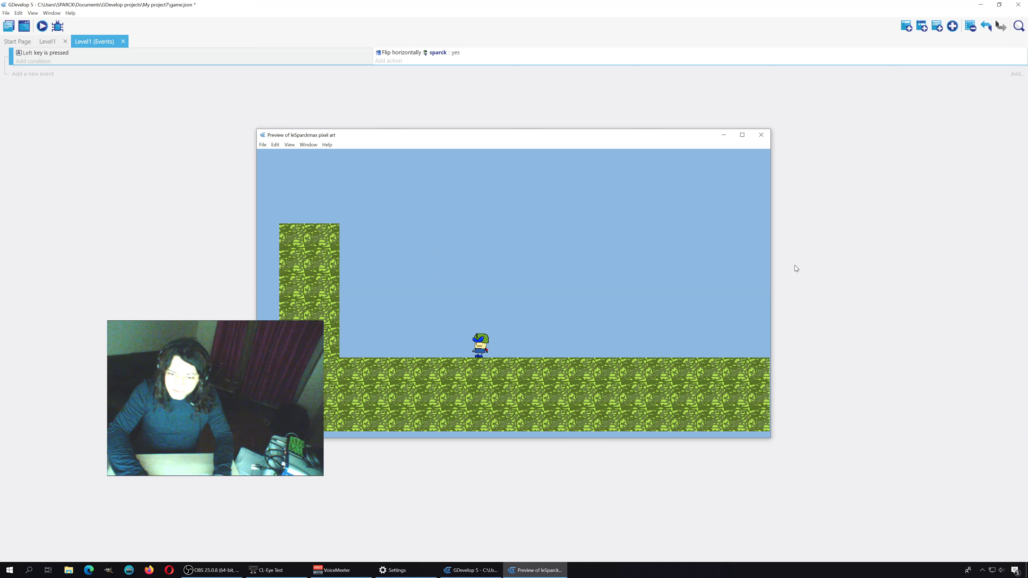
pyautogui.click(761, 135)
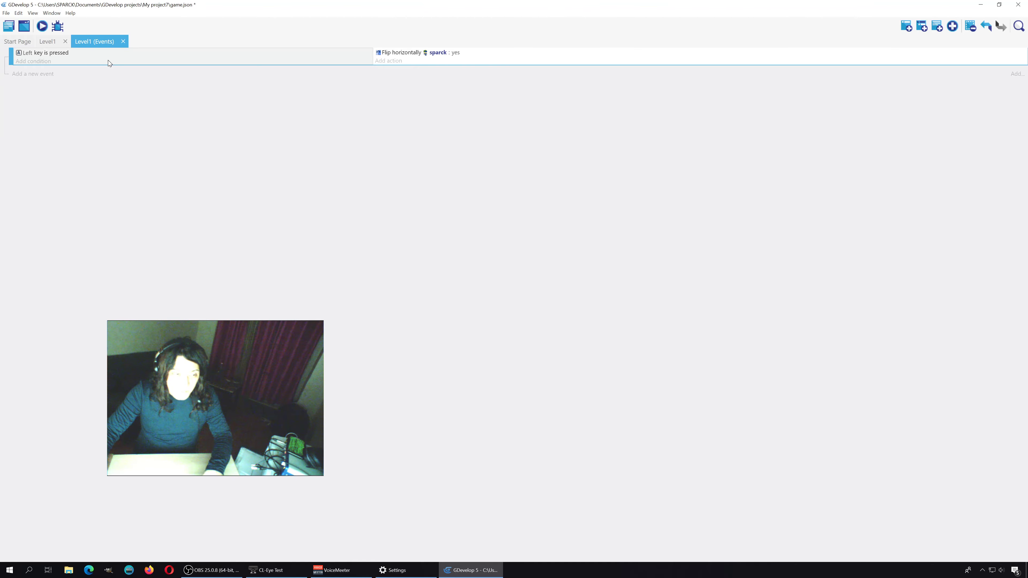
# Duplicate the Left key event and set the copy's Key pressed condition to the Right key.
pyautogui.hotkey('ctrl', 'v')
pyautogui.click(36, 71)
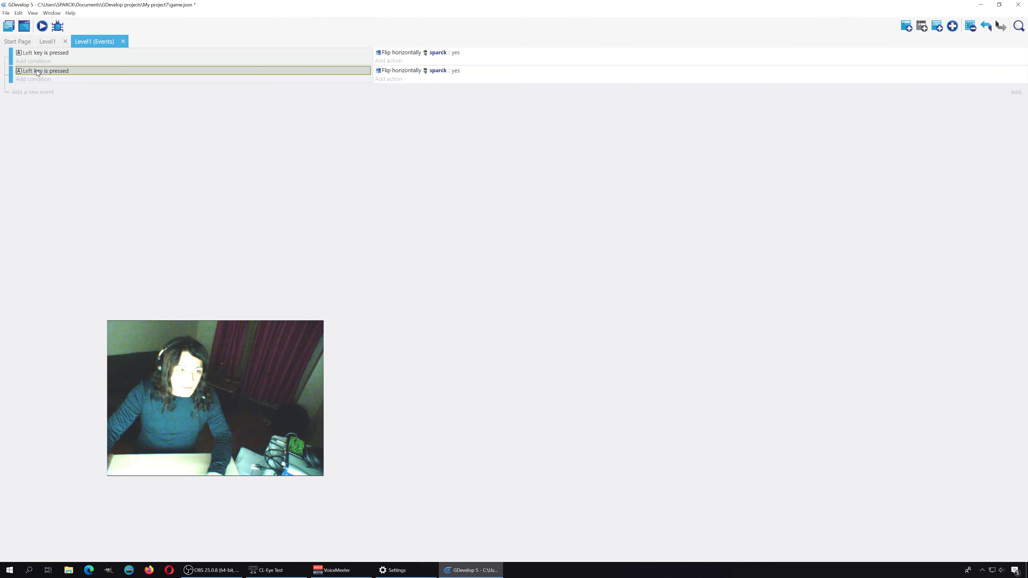
pyautogui.doubleClick(36, 71)
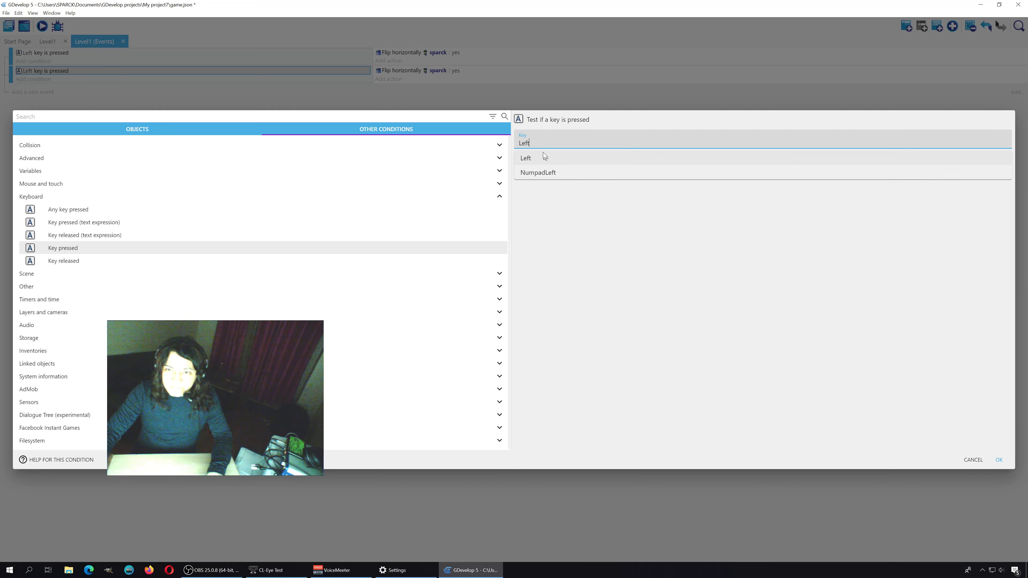
pyautogui.press('BackSpace')
pyautogui.press('BackSpace')
pyautogui.press('BackSpace')
pyautogui.press('BackSpace')
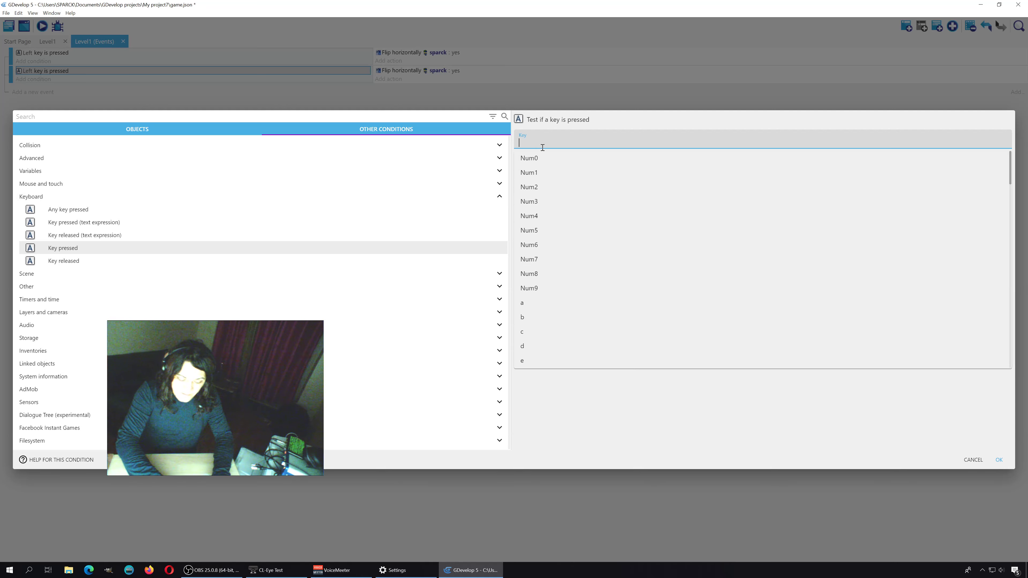
pyautogui.write('right')
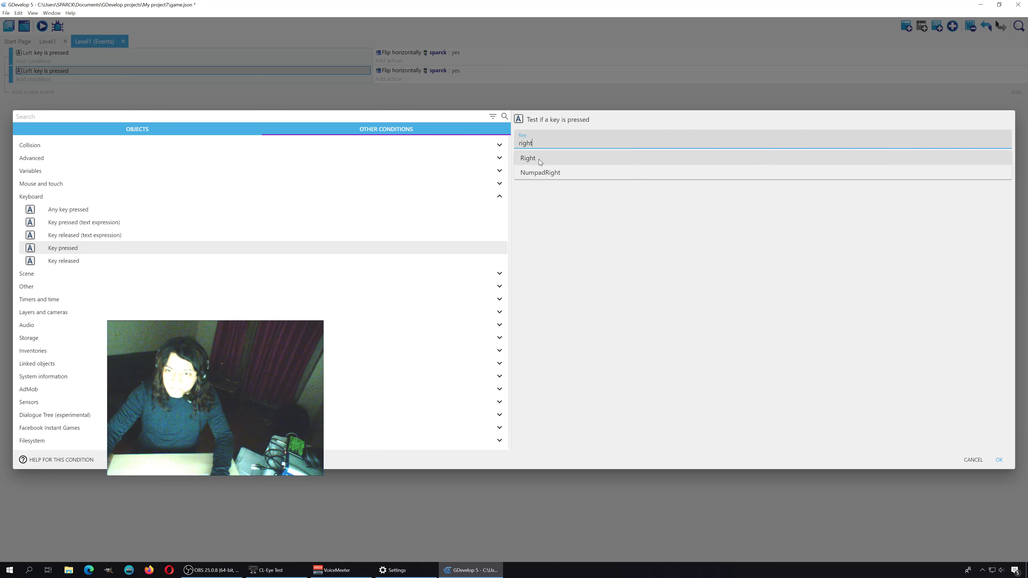
pyautogui.click(539, 159)
pyautogui.click(581, 228)
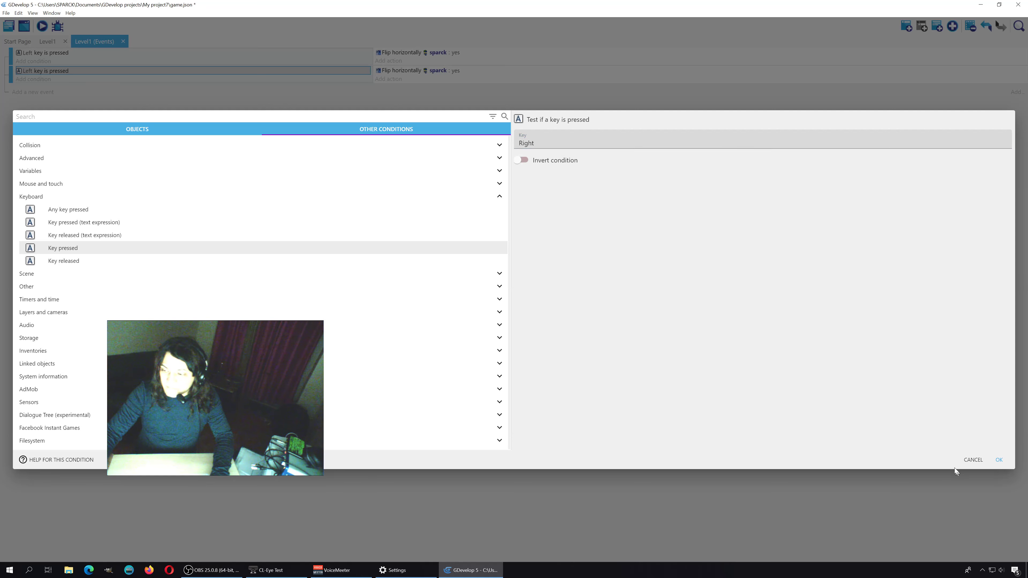
pyautogui.click(999, 460)
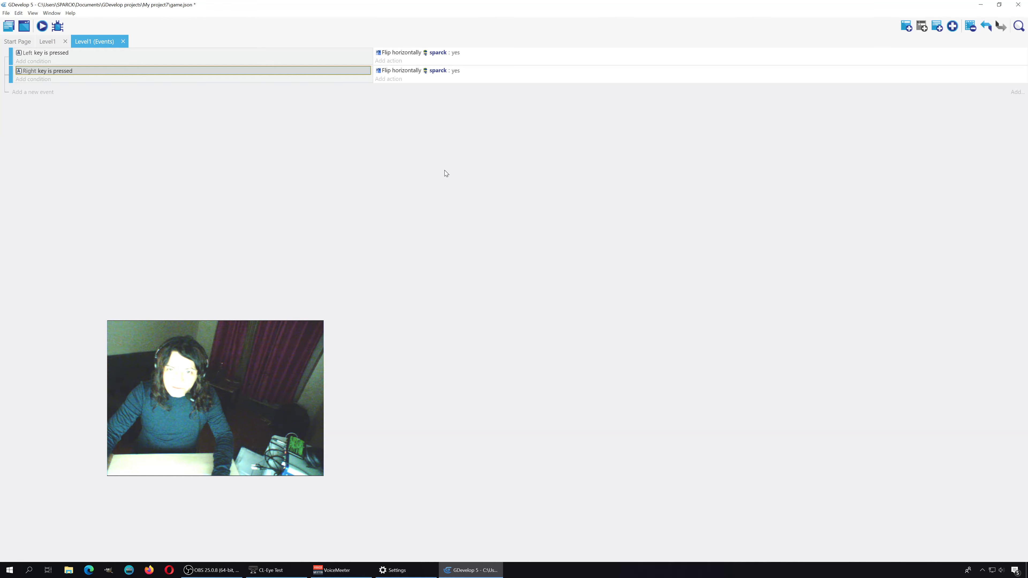
# Set the flipping of sparck in the Right key event's action to no.
pyautogui.click(457, 72)
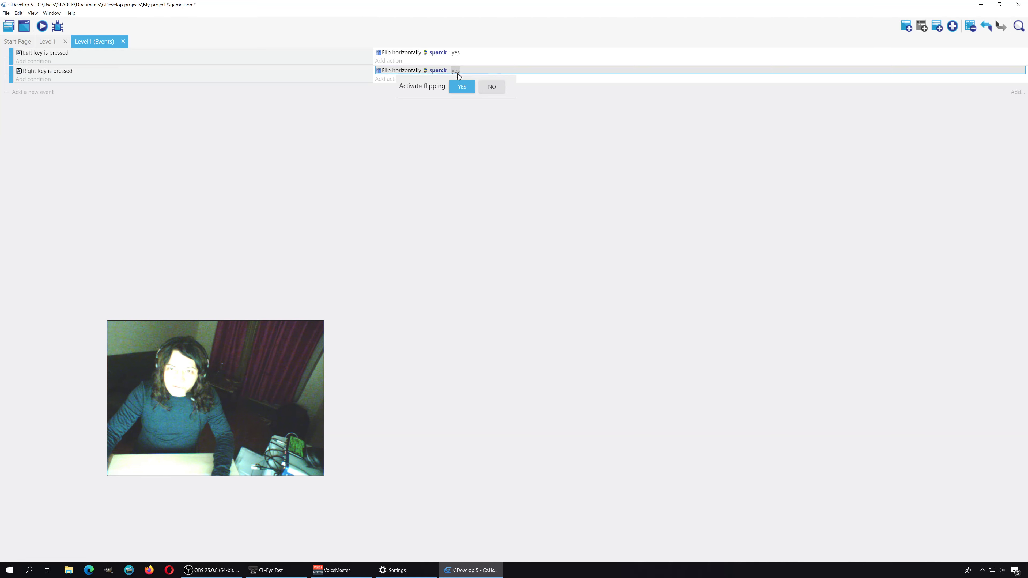
pyautogui.click(492, 87)
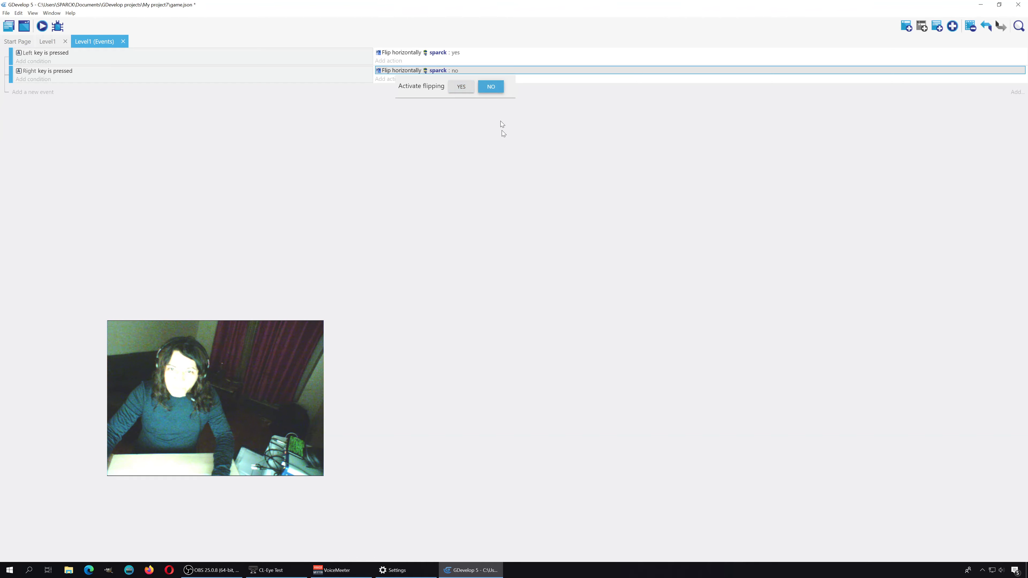
# Preview the level, run and jump with sparck in both directions to test the flipping, and close the preview.
pyautogui.click(42, 26)
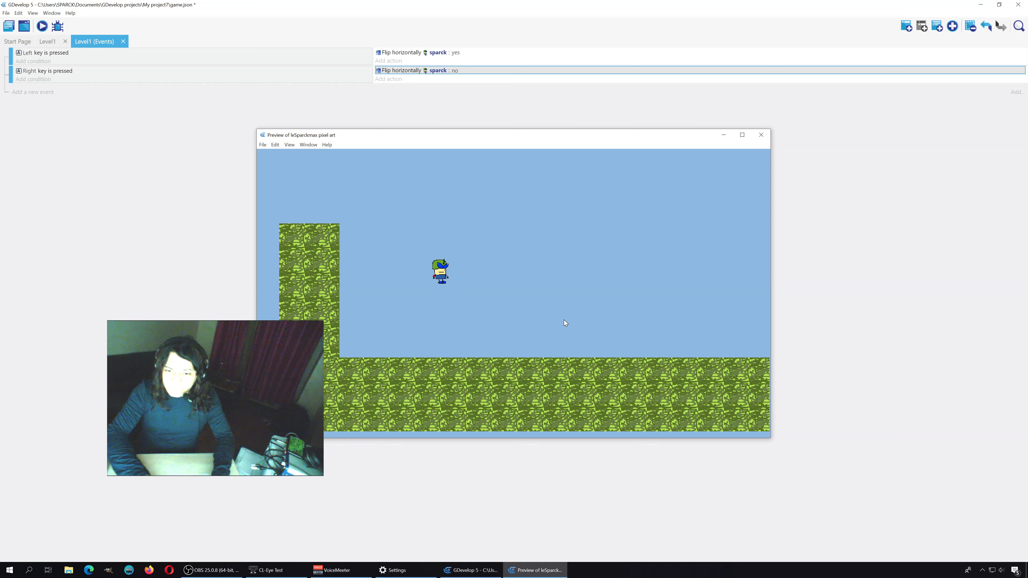
pyautogui.press('Right')
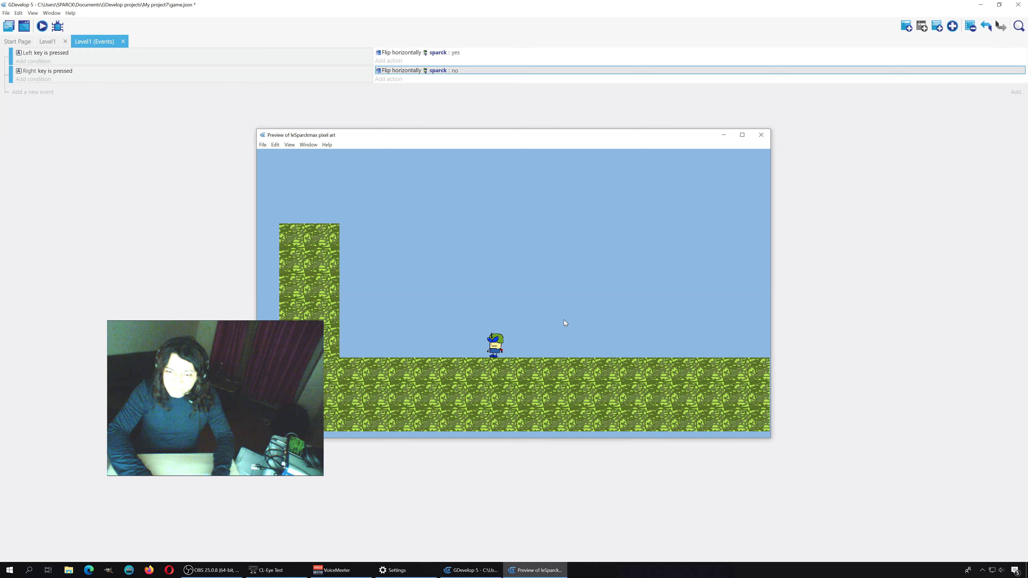
pyautogui.press('Right')
pyautogui.press('space')
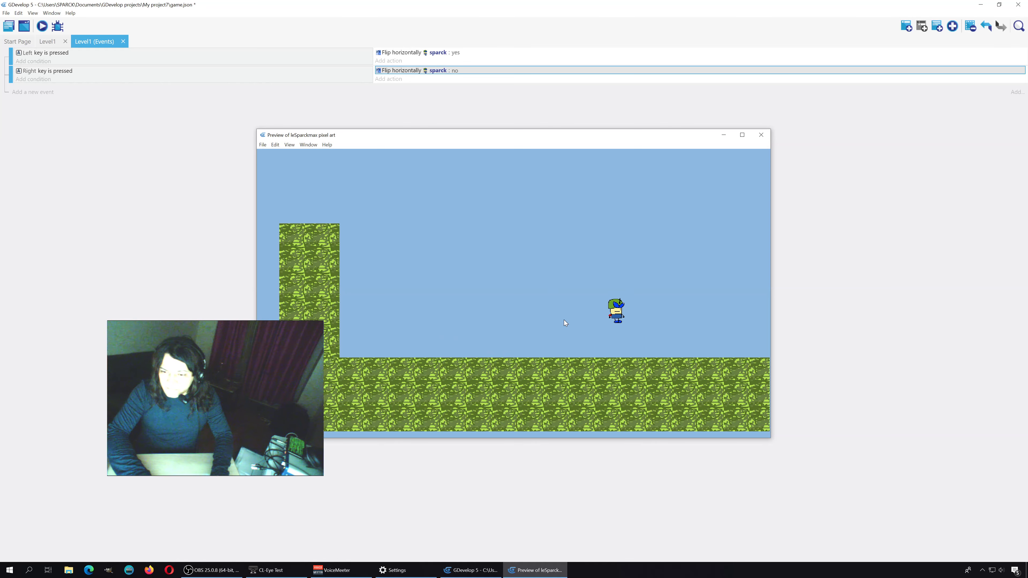
pyautogui.press('Left')
pyautogui.press('space')
pyautogui.press('space')
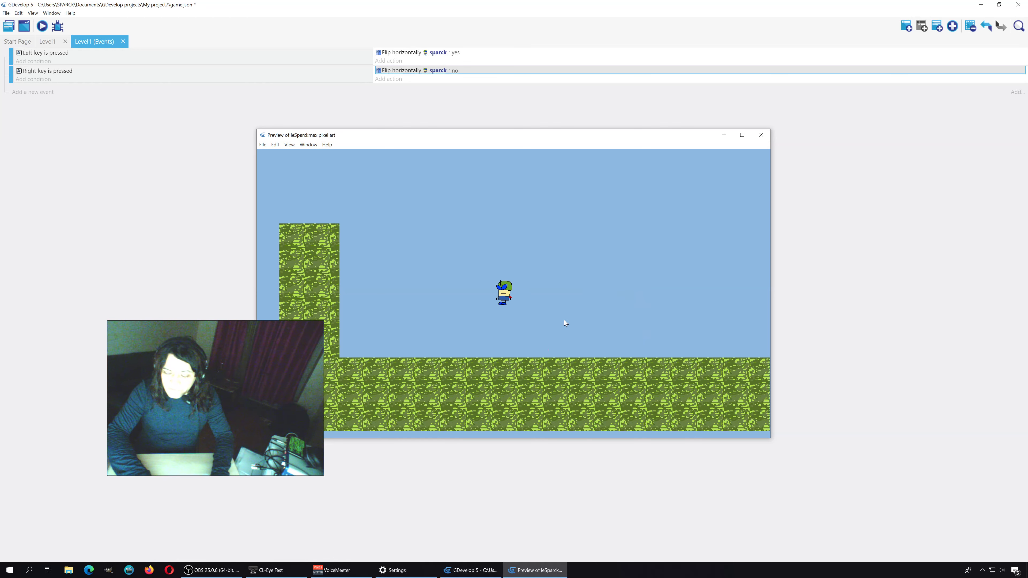
pyautogui.press('Right')
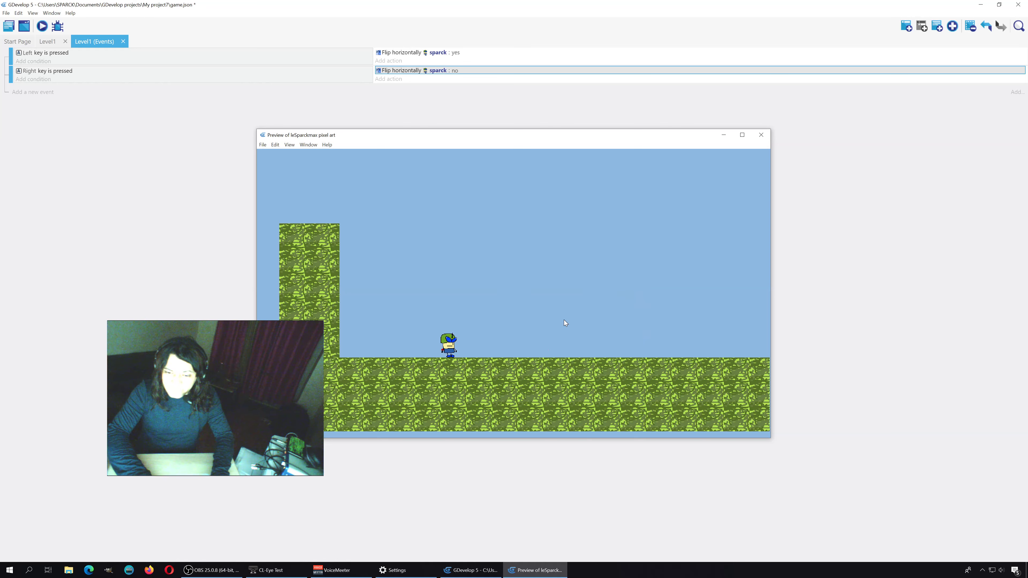
pyautogui.press('Left')
pyautogui.press('Right')
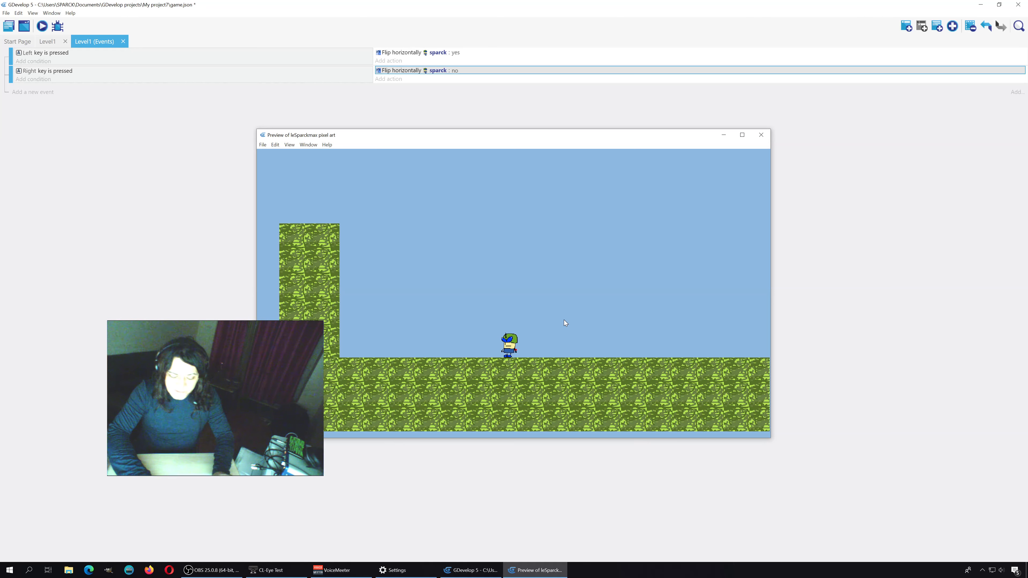
pyautogui.press('Left')
pyautogui.press('Right')
pyautogui.press('space')
pyautogui.press('Left')
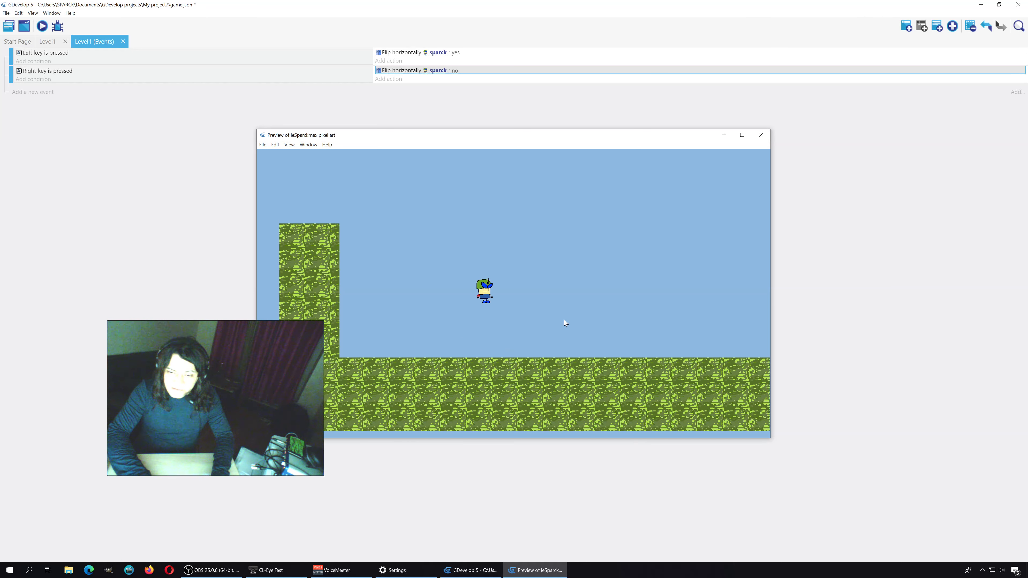
pyautogui.press('Left')
pyautogui.press('Right')
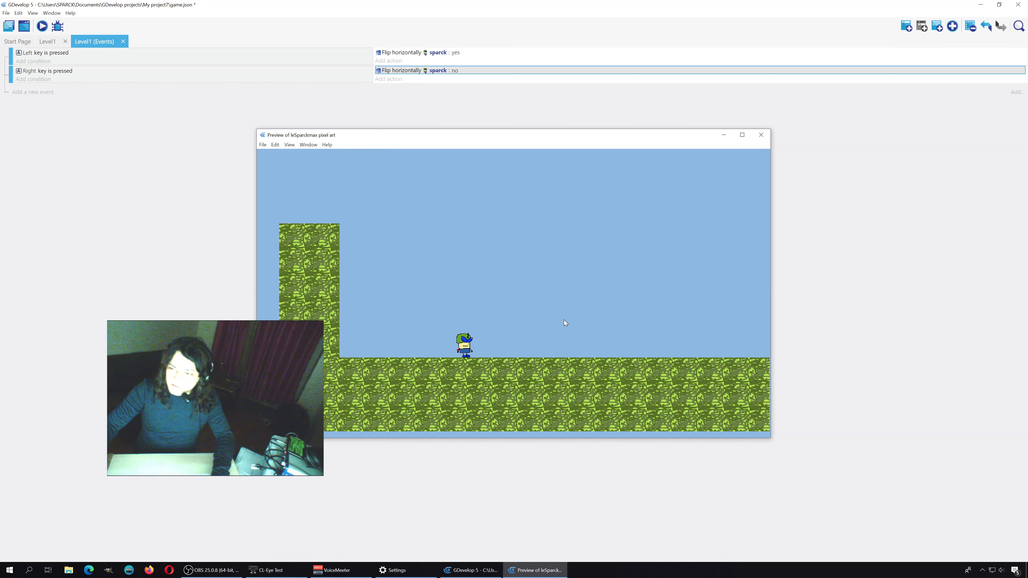
pyautogui.click(761, 136)
# Add a new Sprite object to the Level1 scene, name it coin, and add an animation to it.
pyautogui.click(48, 42)
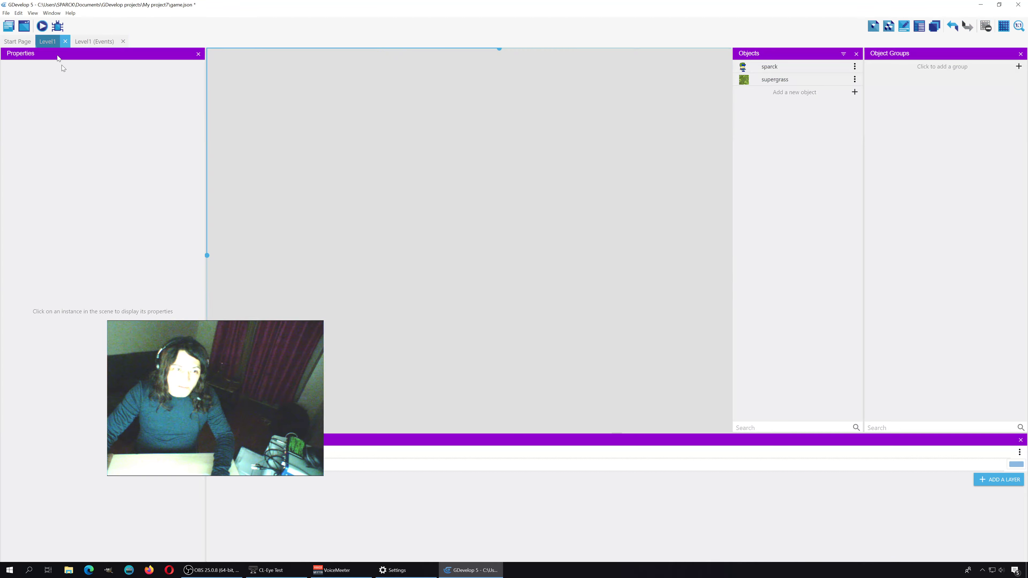
pyautogui.rightClick(466, 218)
pyautogui.click(476, 225)
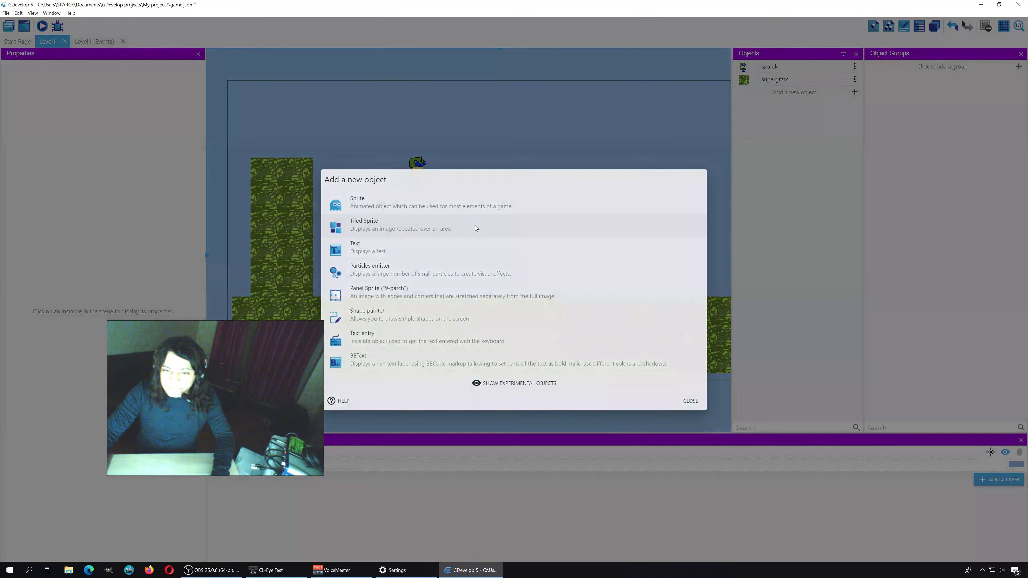
pyautogui.click(390, 201)
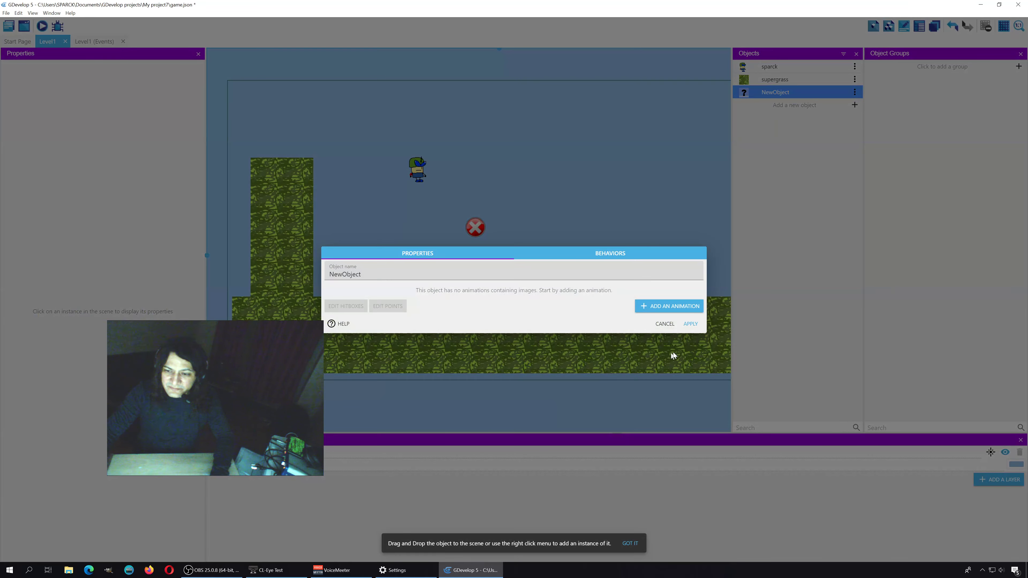
pyautogui.moveTo(537, 273); pyautogui.dragTo(306, 276)
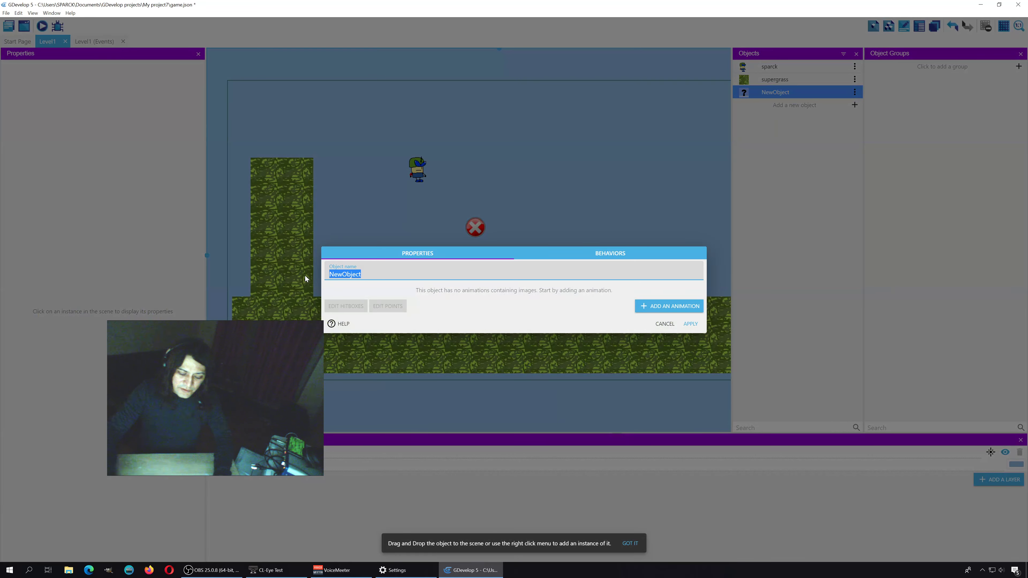
pyautogui.write('coin')
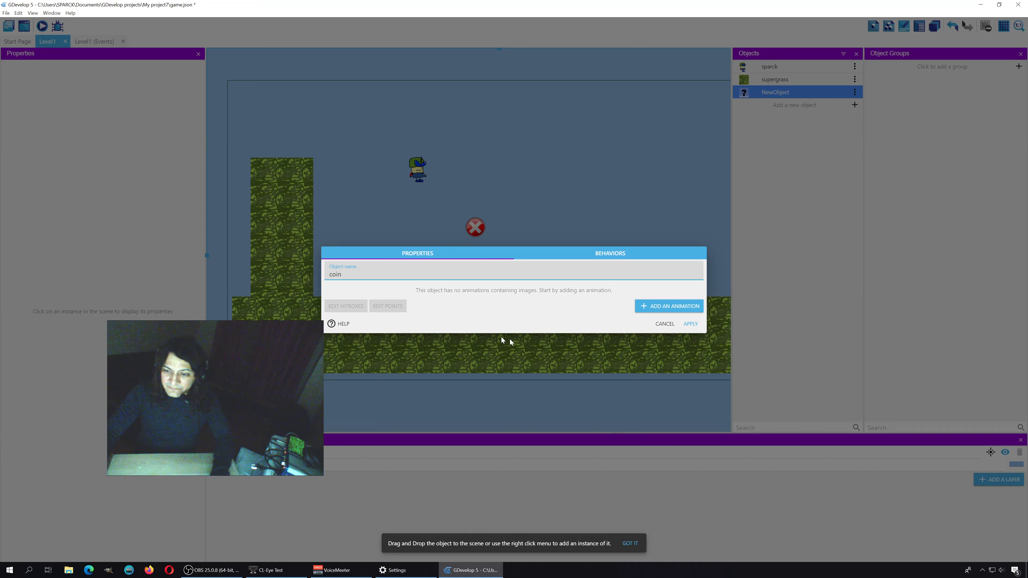
pyautogui.click(671, 310)
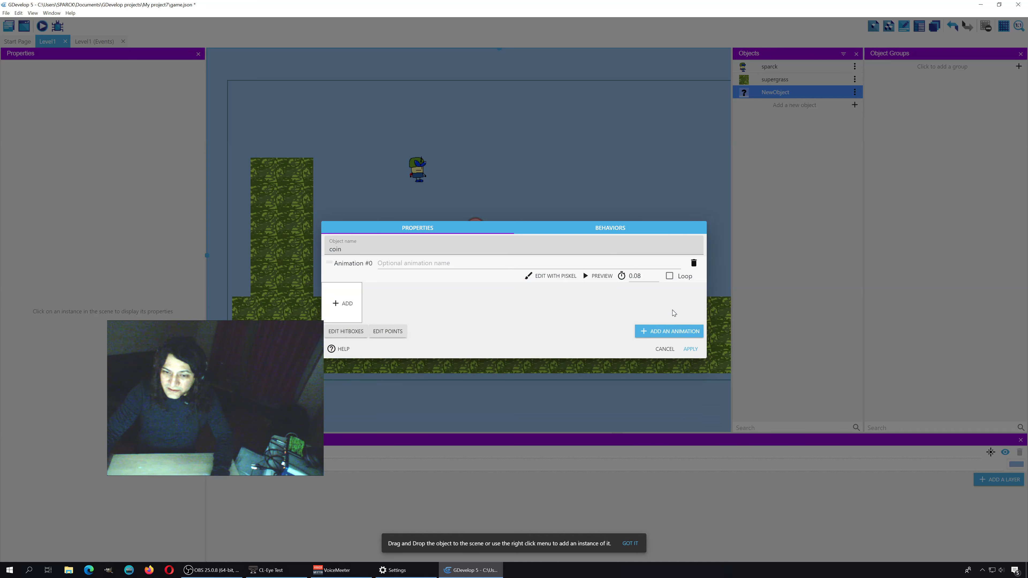
# Draw a yellow-outlined oval coin with a darker thick side edge in Piskel, fill it, save the image, and apply the object.
pyautogui.click(553, 277)
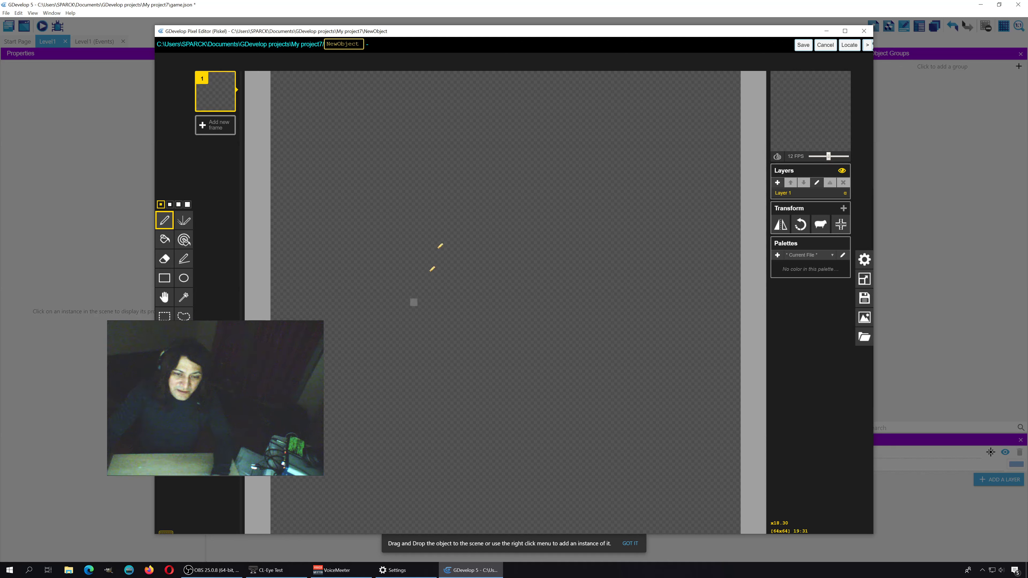
pyautogui.moveTo(385, 97)
pyautogui.mouseDown()
pyautogui.moveTo(354, 185)
pyautogui.moveTo(359, 353)
pyautogui.moveTo(393, 438)
pyautogui.moveTo(438, 491)
pyautogui.moveTo(509, 515)
pyautogui.moveTo(561, 508)
pyautogui.moveTo(614, 341)
pyautogui.moveTo(603, 173)
pyautogui.moveTo(549, 103)
pyautogui.moveTo(442, 87)
pyautogui.moveTo(393, 94)
pyautogui.mouseUp()
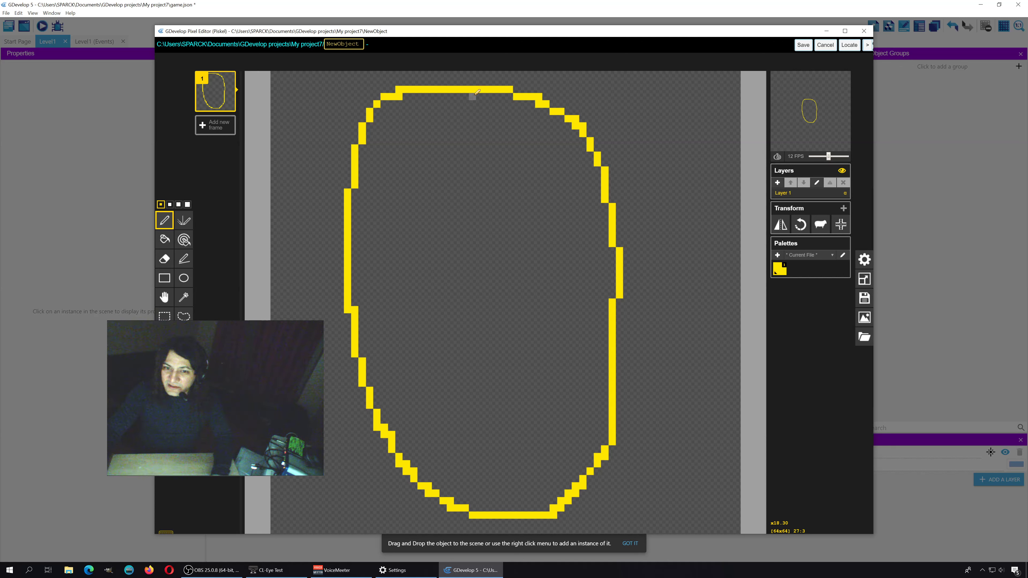
pyautogui.moveTo(506, 88); pyautogui.dragTo(647, 117)
pyautogui.moveTo(688, 281)
pyautogui.mouseDown()
pyautogui.moveTo(685, 427)
pyautogui.moveTo(567, 516)
pyautogui.mouseUp()
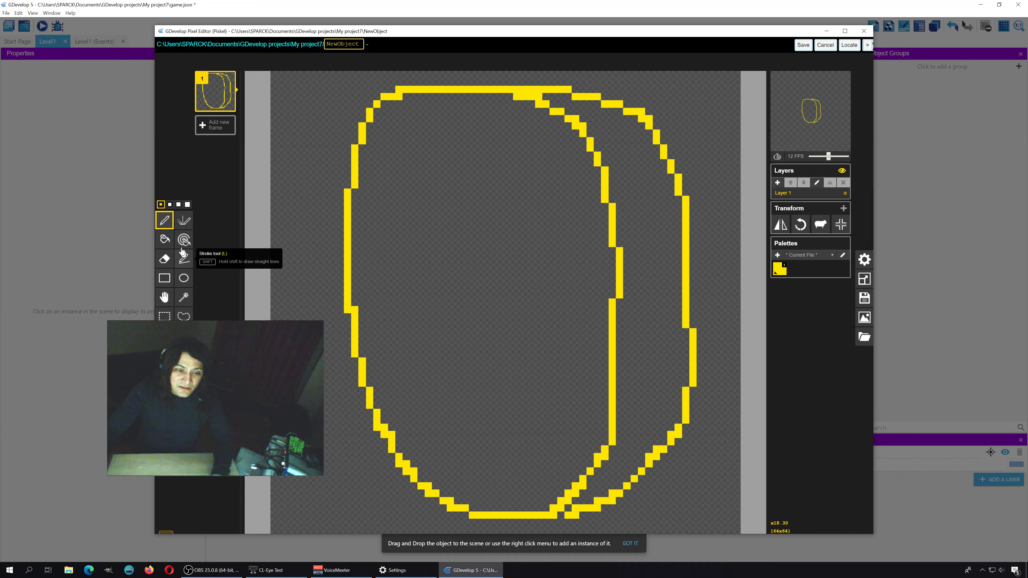
pyautogui.click(164, 240)
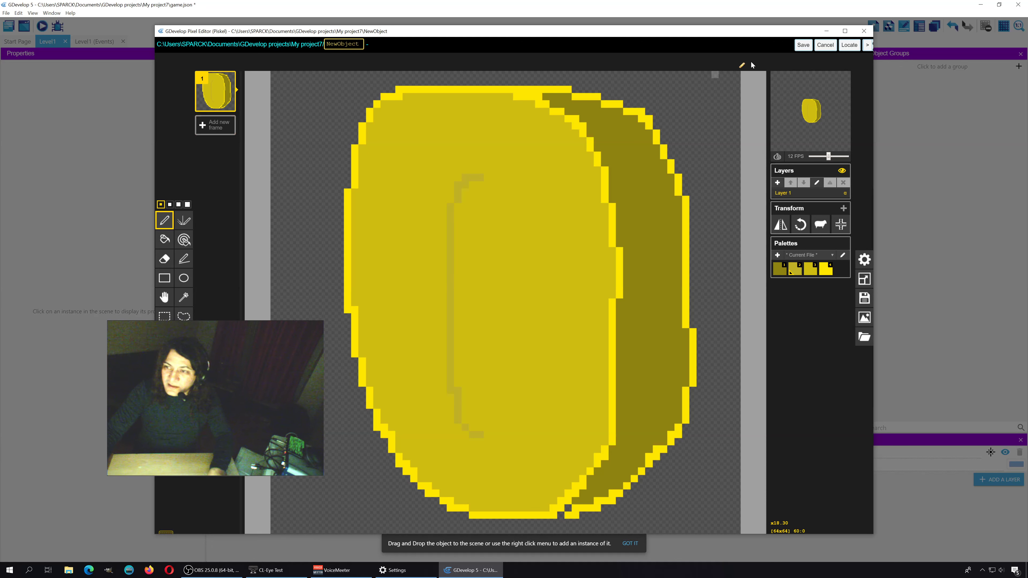
pyautogui.click(802, 45)
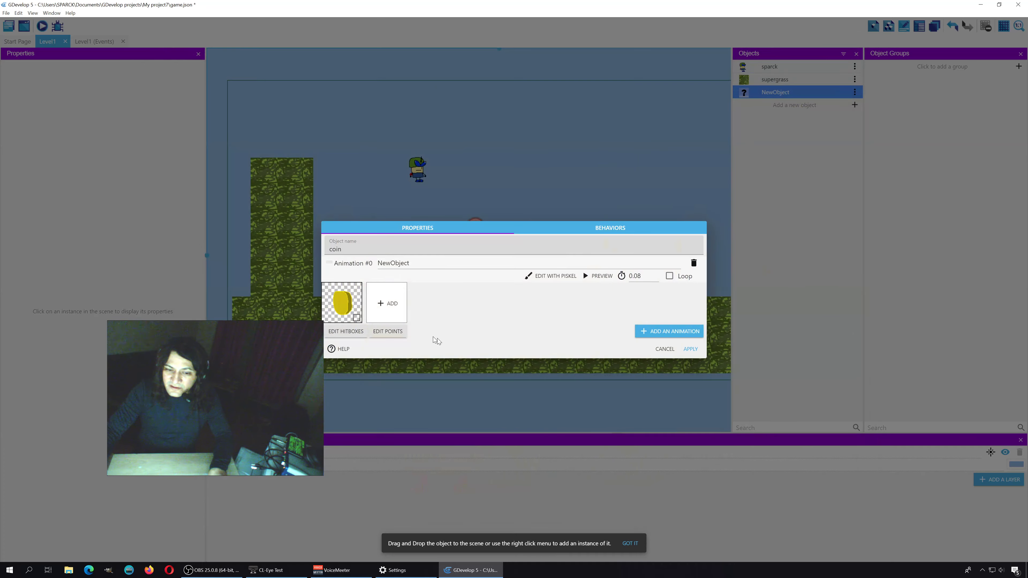
pyautogui.click(694, 351)
# Place a coin above the grass at about X 739, Y 342, and lower sparck to just above the grass at about X 409, Y 438.
pyautogui.moveTo(768, 92); pyautogui.dragTo(578, 273)
pyautogui.click(585, 282)
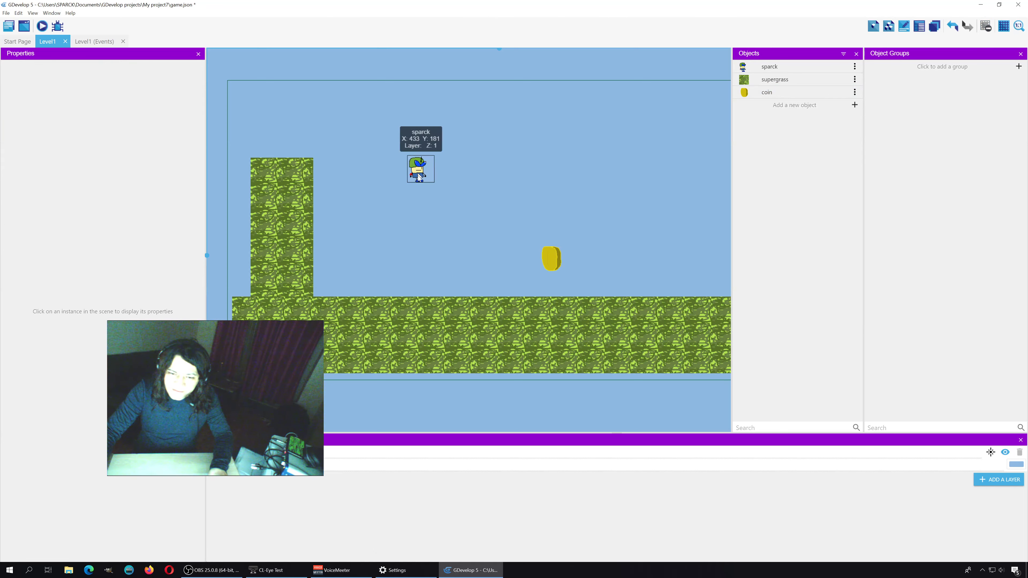
pyautogui.moveTo(418, 176); pyautogui.dragTo(407, 293)
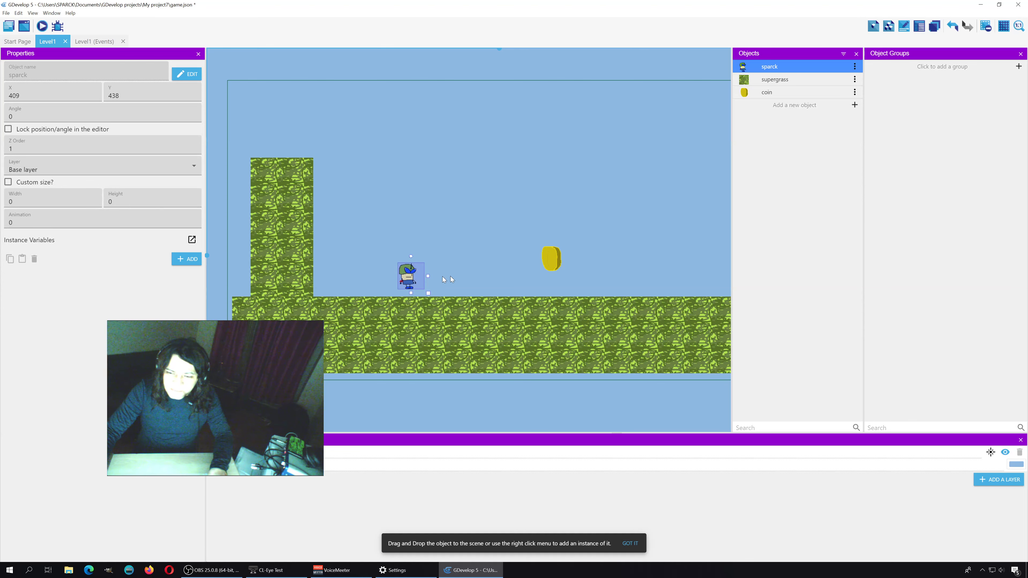
pyautogui.moveTo(557, 259); pyautogui.dragTo(555, 237)
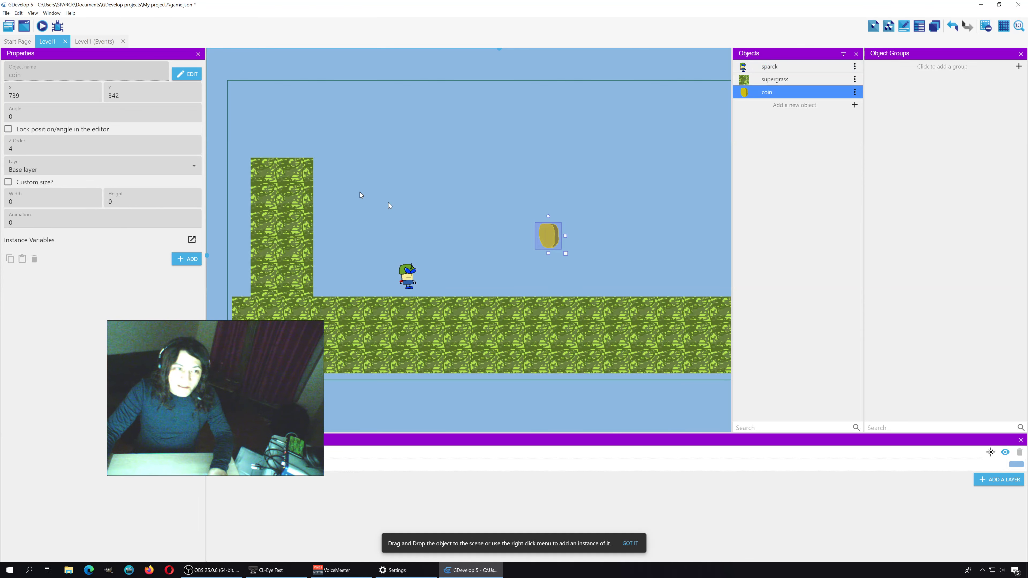
# Add a new event to the Level1 events with a Collision condition between sparck and coin.
pyautogui.click(98, 42)
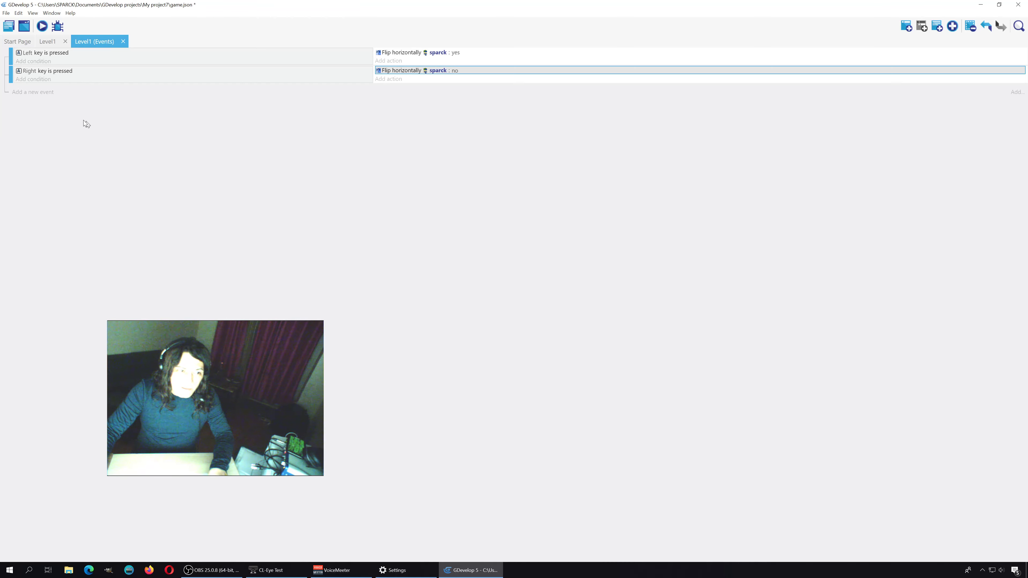
pyautogui.click(36, 92)
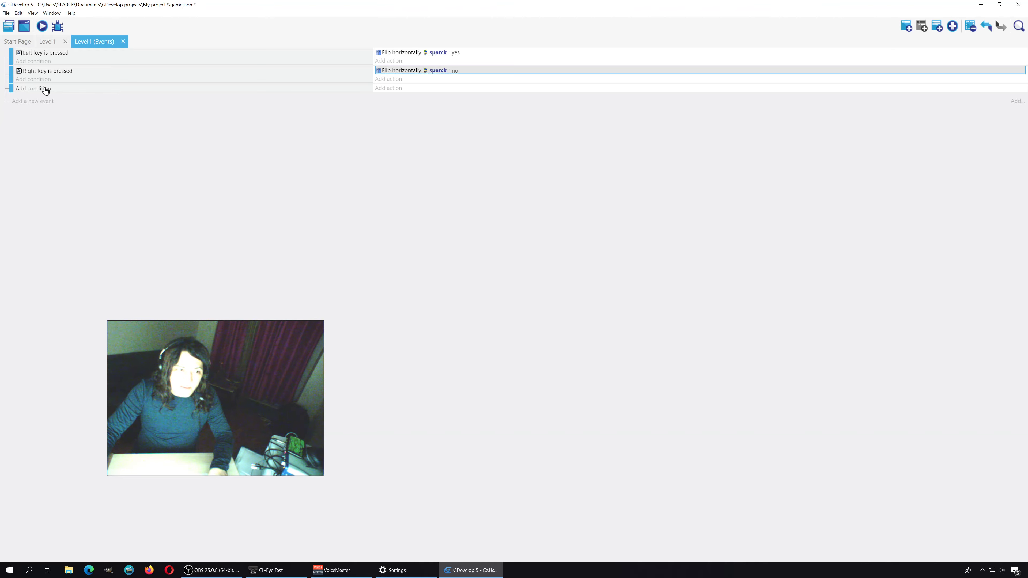
pyautogui.click(39, 89)
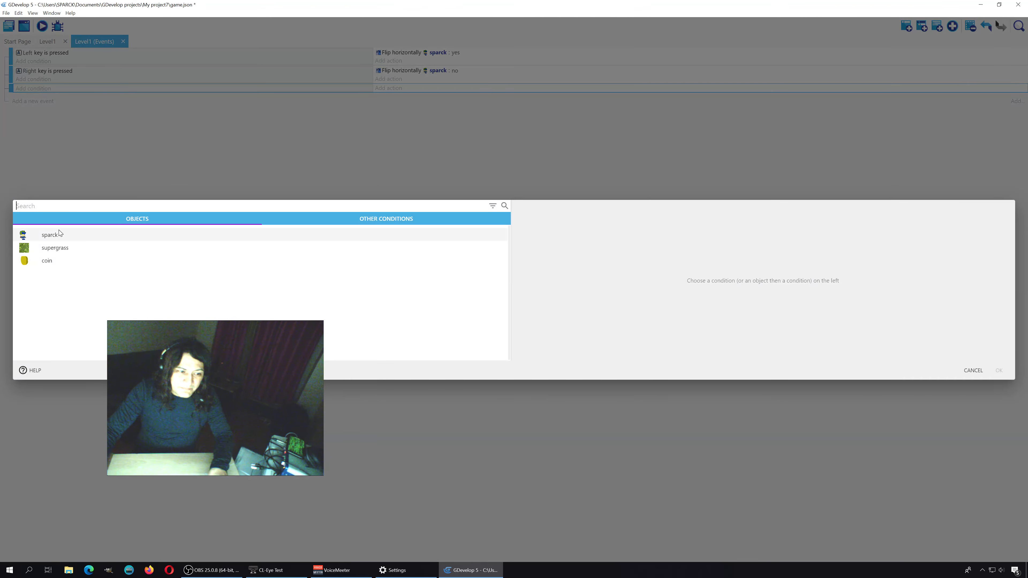
pyautogui.click(59, 238)
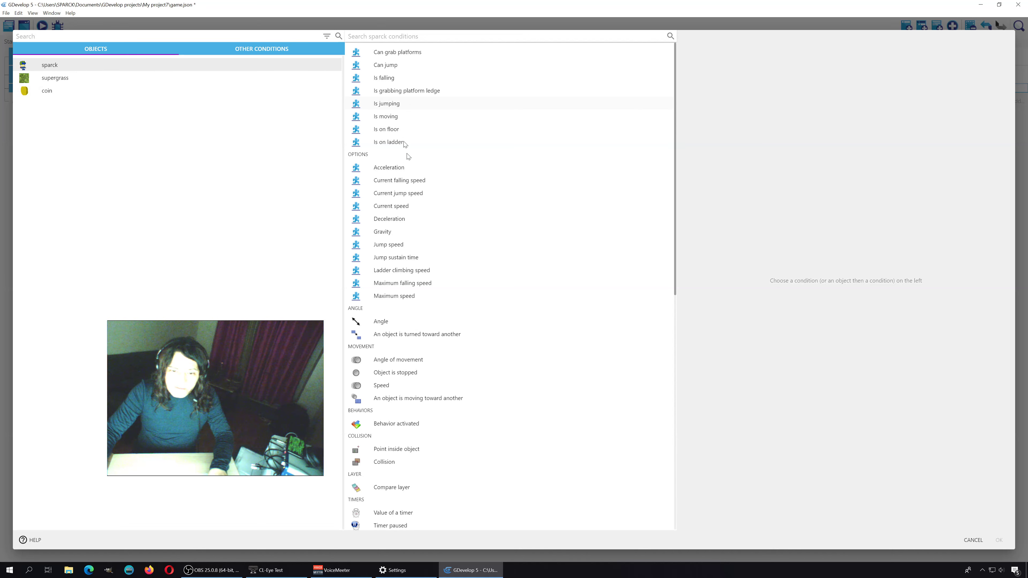
pyautogui.scroll(-1, 443, 352)
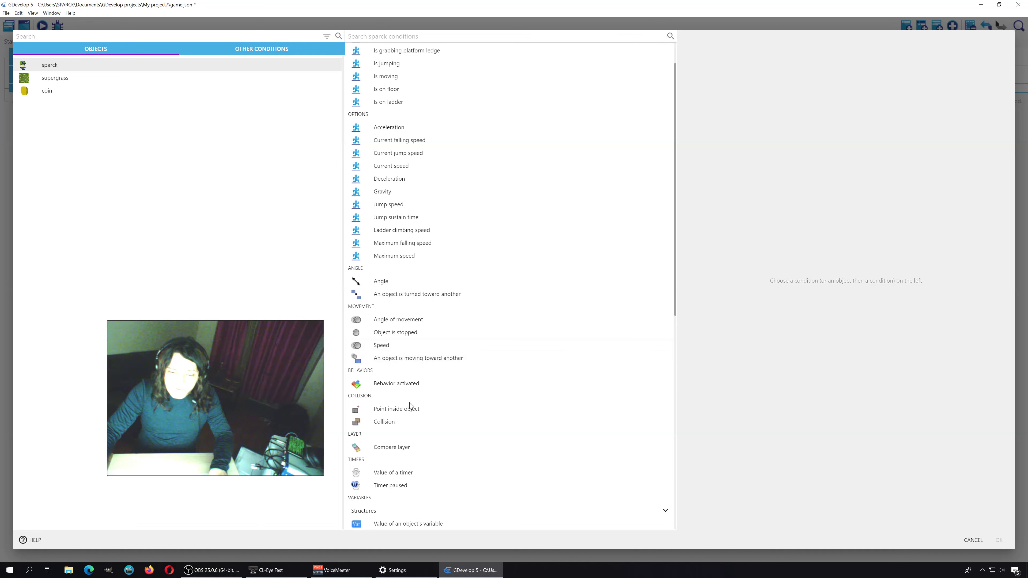
pyautogui.click(404, 423)
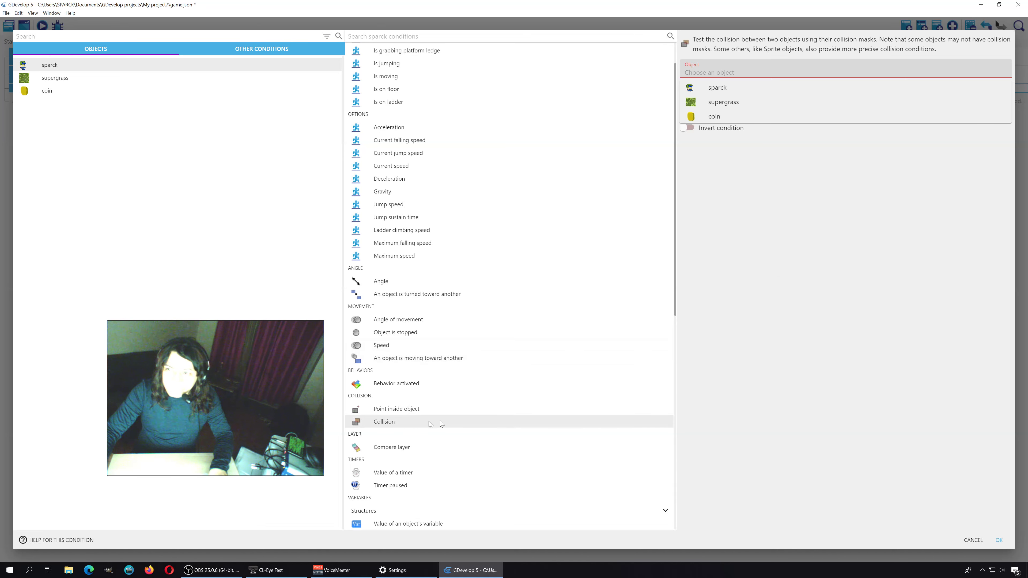
pyautogui.click(718, 88)
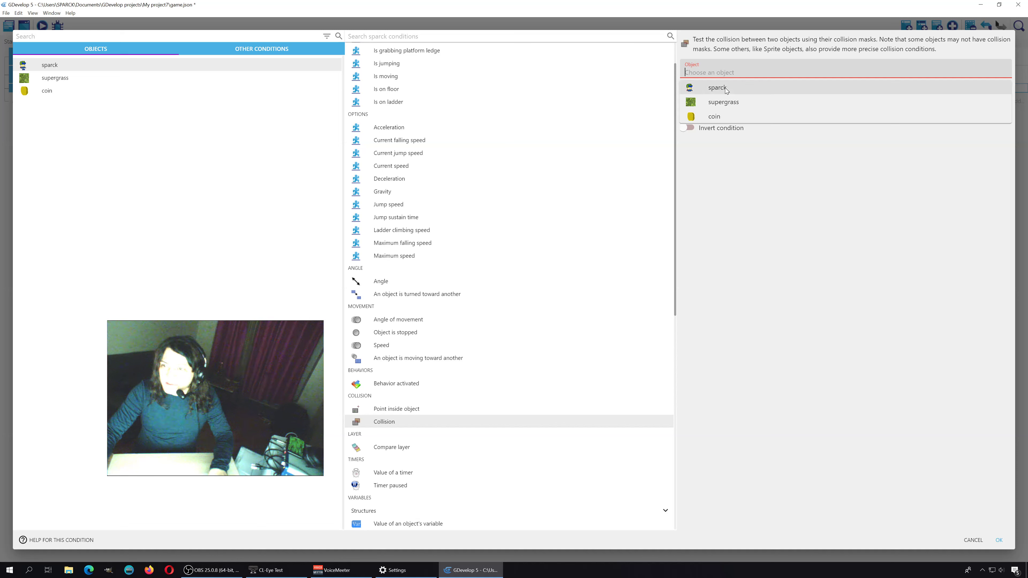
pyautogui.moveTo(714, 73); pyautogui.dragTo(680, 74)
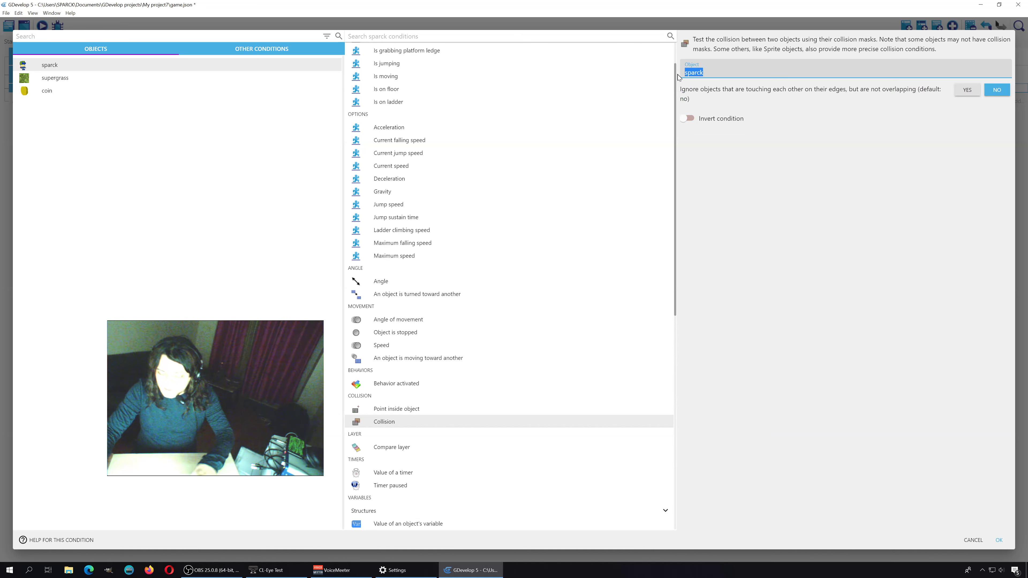
pyautogui.press('BackSpace')
pyautogui.click(716, 117)
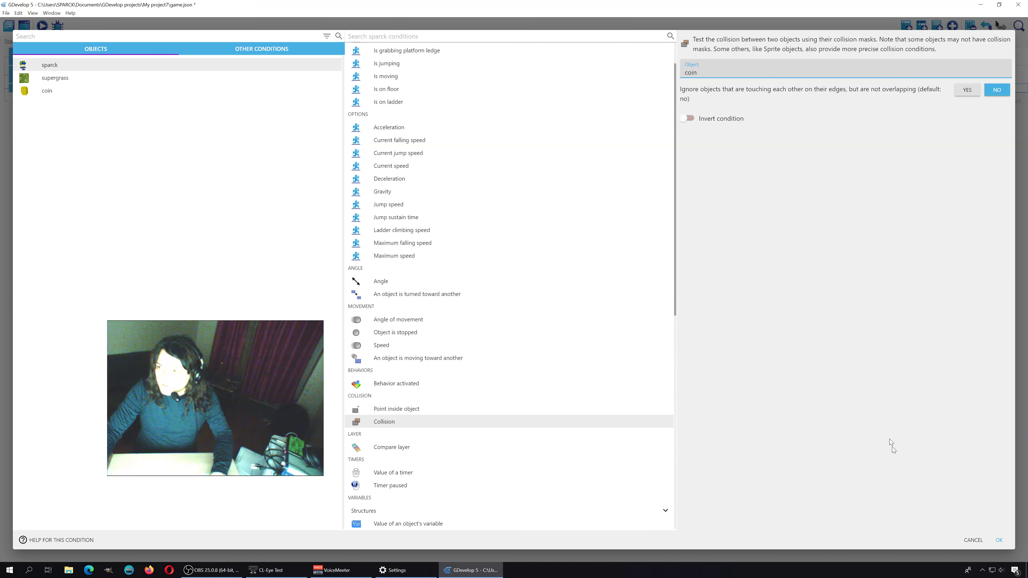
pyautogui.click(999, 541)
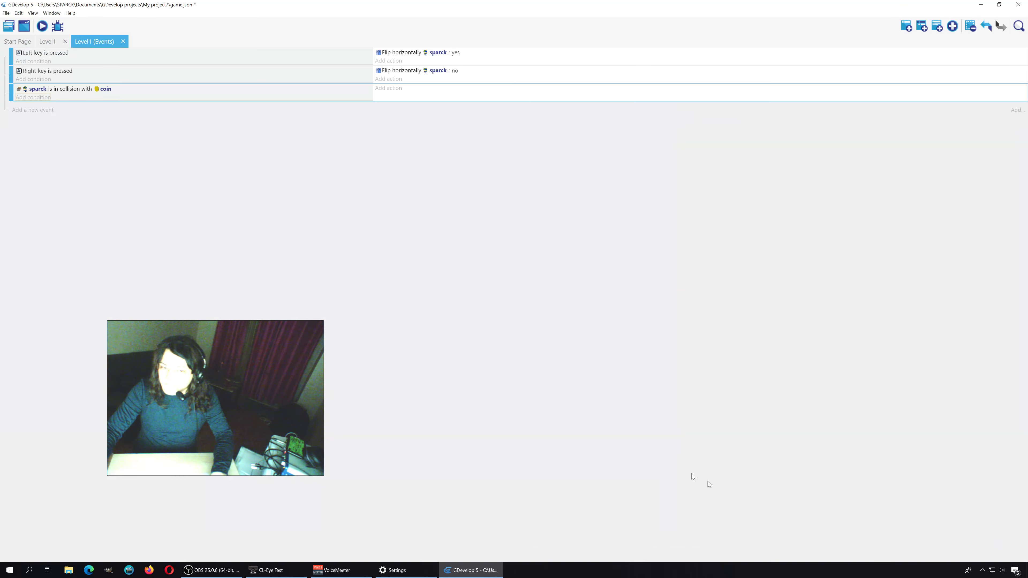
# Add a Delete an object action for coin to the sparck and coin collision event.
pyautogui.click(396, 89)
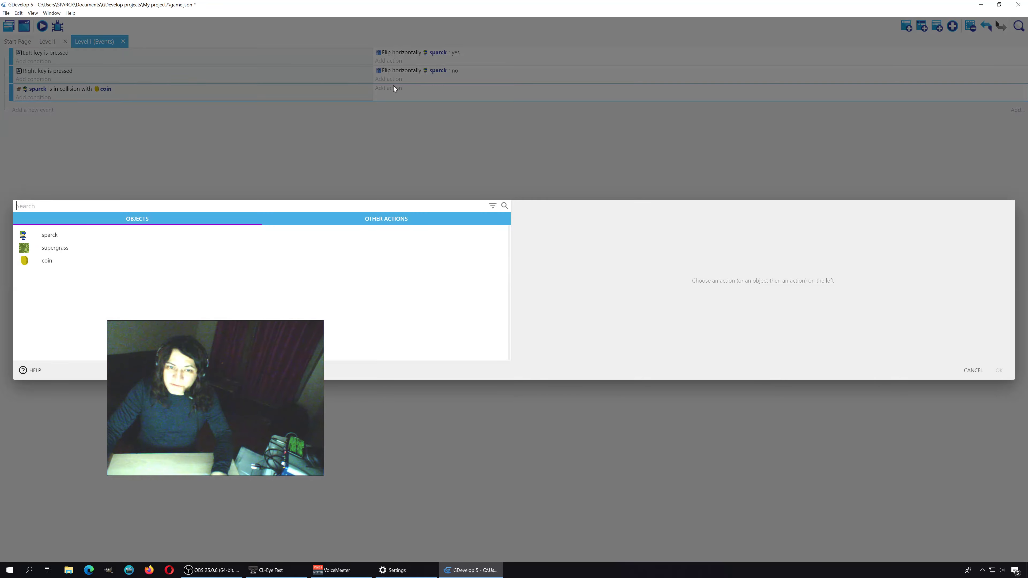
pyautogui.click(55, 261)
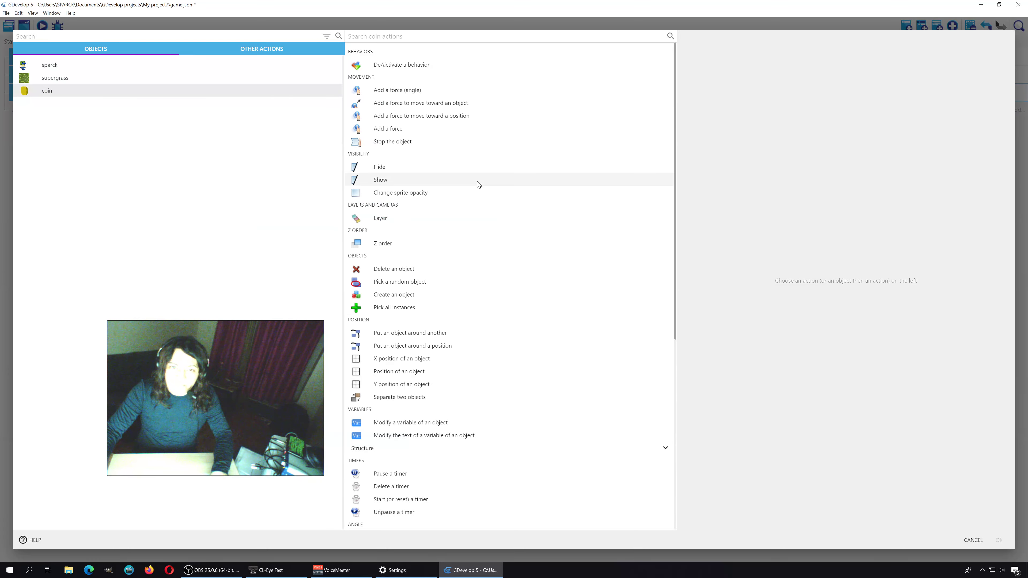
pyautogui.click(403, 269)
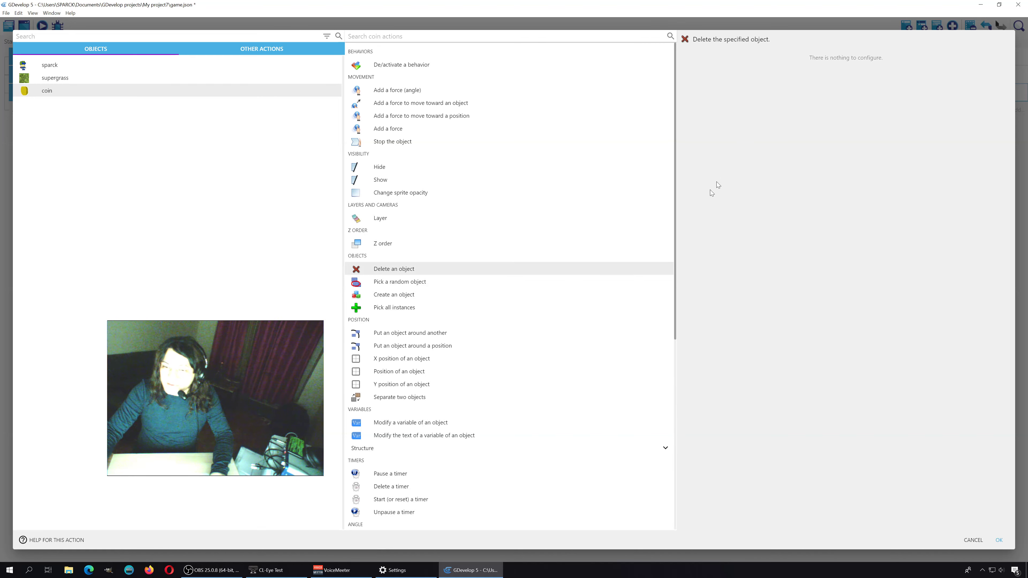
pyautogui.click(999, 541)
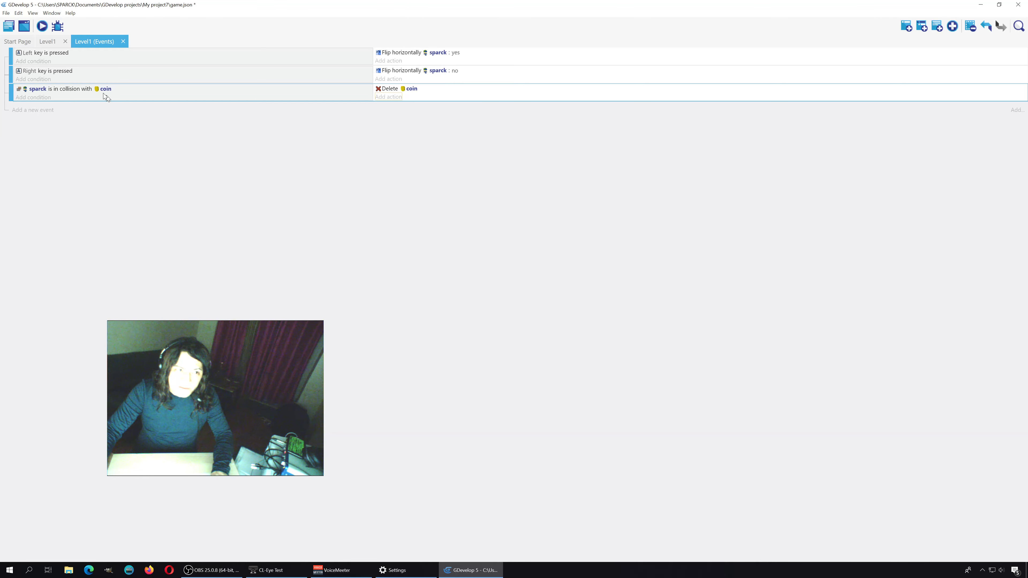
# Preview the Level1 scene, move sparck around and jump into the coin to test its collection, and close the preview.
pyautogui.click(43, 41)
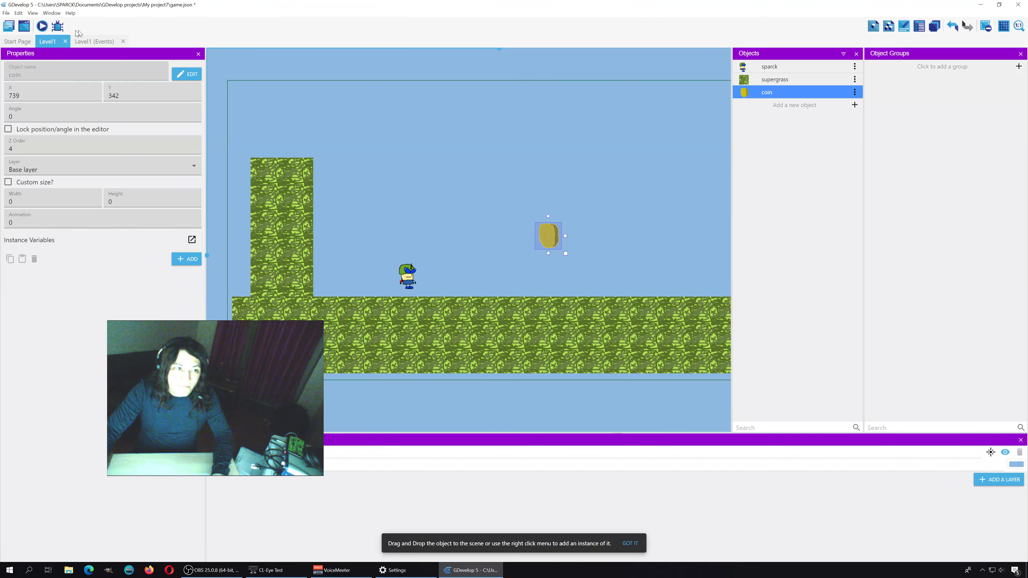
pyautogui.click(44, 28)
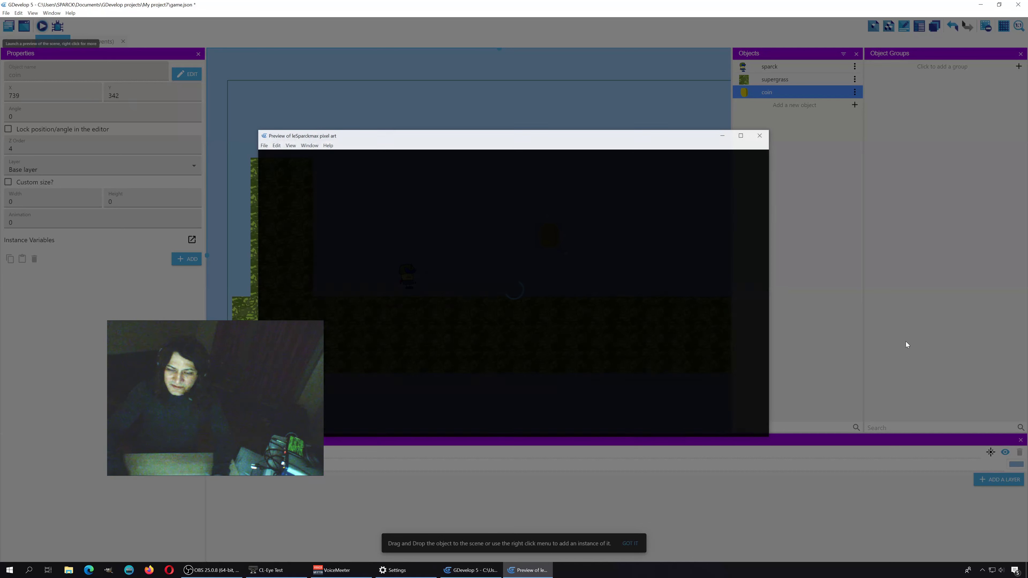
pyautogui.press('Right')
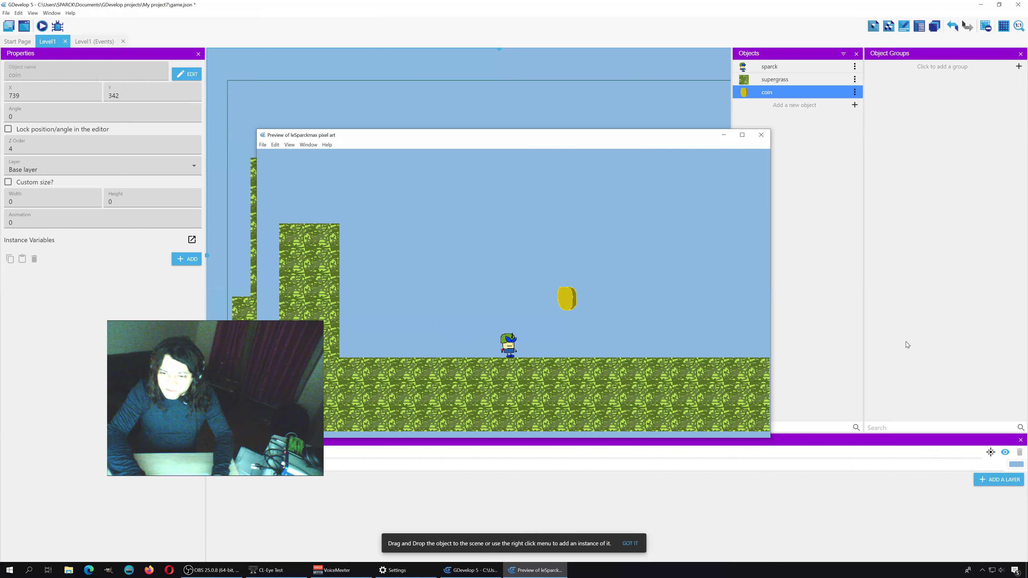
pyautogui.press('Left')
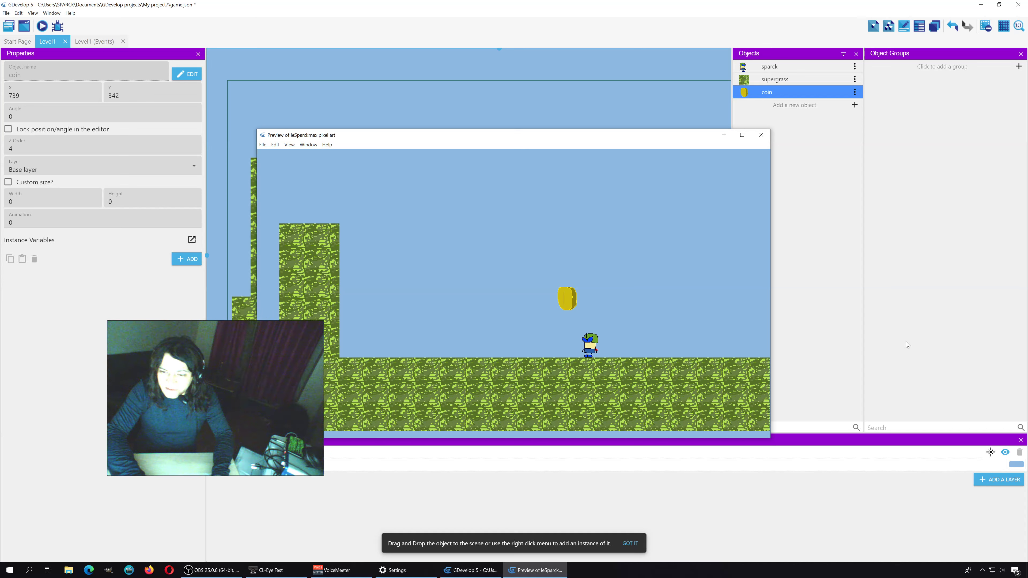
pyautogui.press('space')
pyautogui.press('Right')
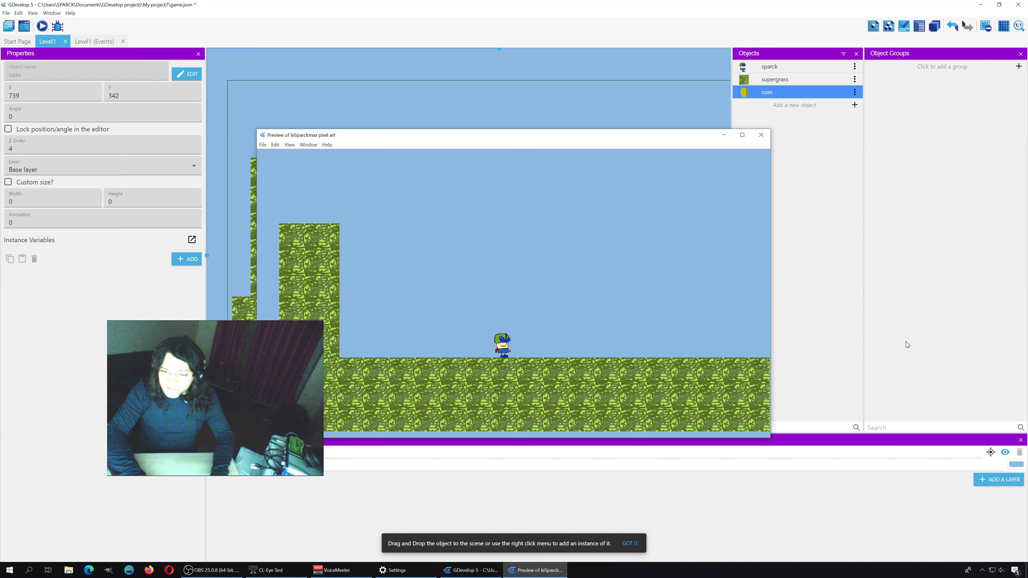
pyautogui.press('space')
pyautogui.press('Left')
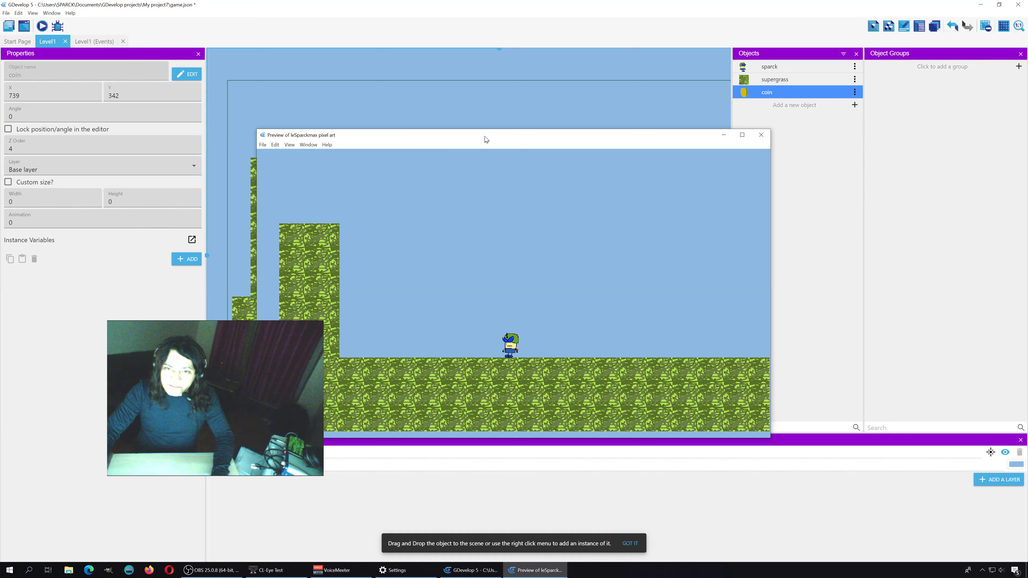
pyautogui.moveTo(486, 139); pyautogui.dragTo(441, 105)
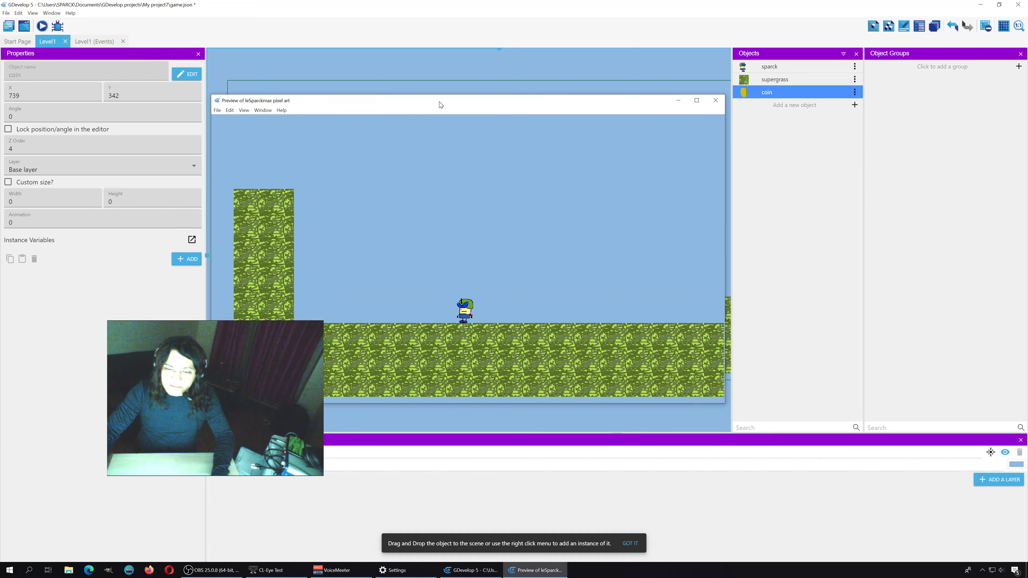
pyautogui.click(716, 100)
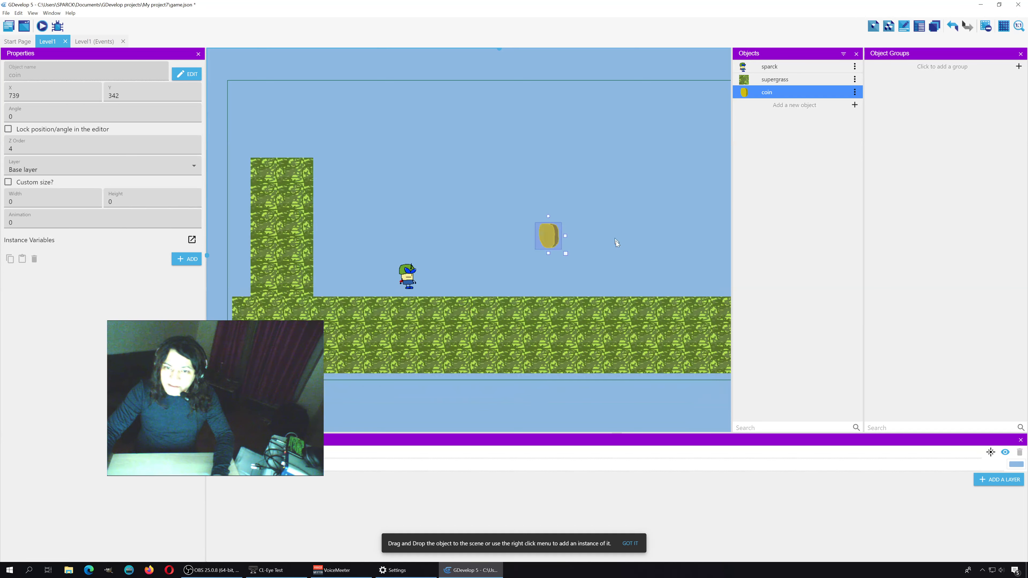
pyautogui.rightClick(485, 221)
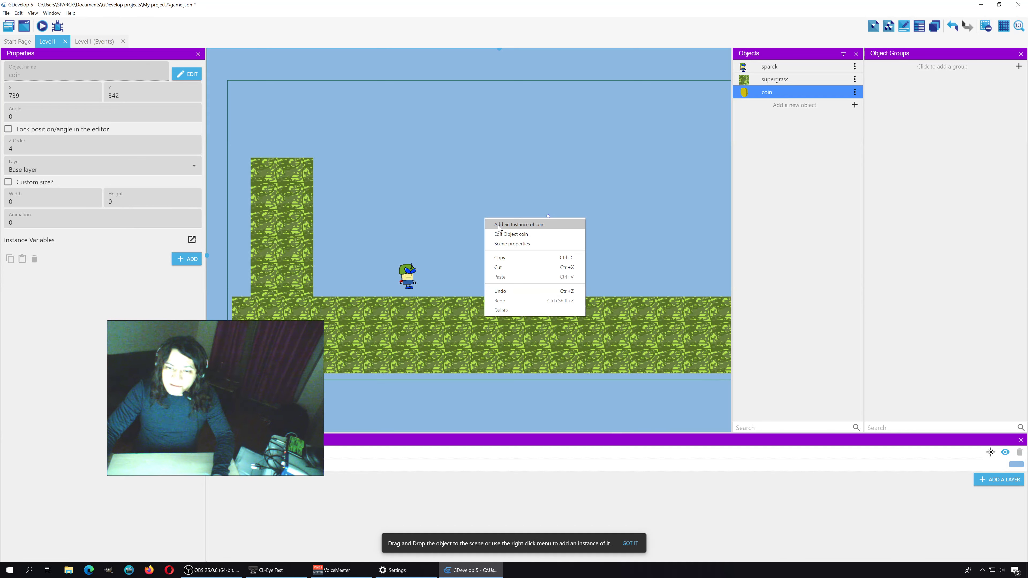
pyautogui.click(519, 224)
pyautogui.hotkey('ctrl', 'z')
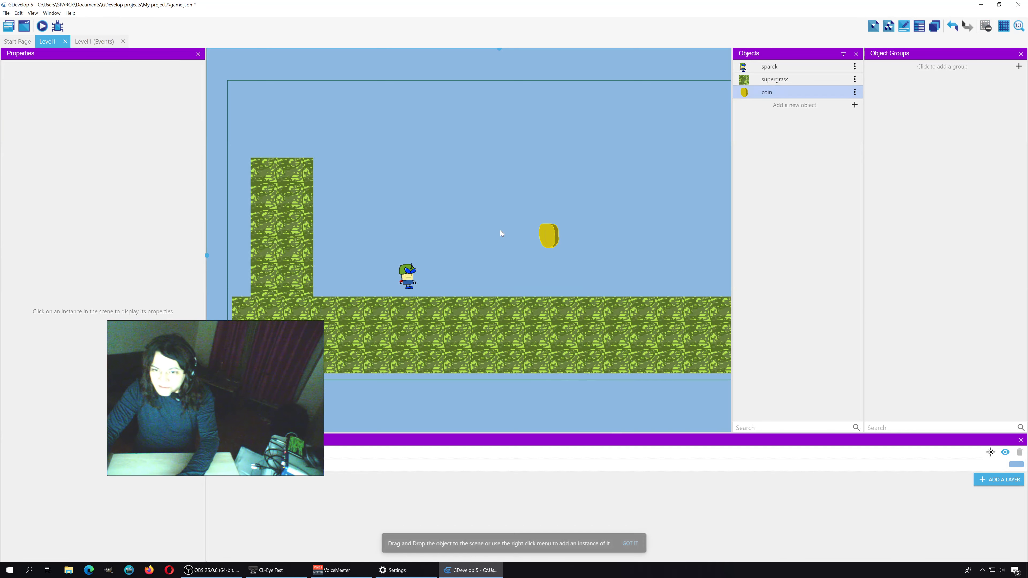
# Add a new Sprite object named BadObject to the Level1 scene above the grass and give it two animations.
pyautogui.rightClick(457, 199)
pyautogui.click(487, 205)
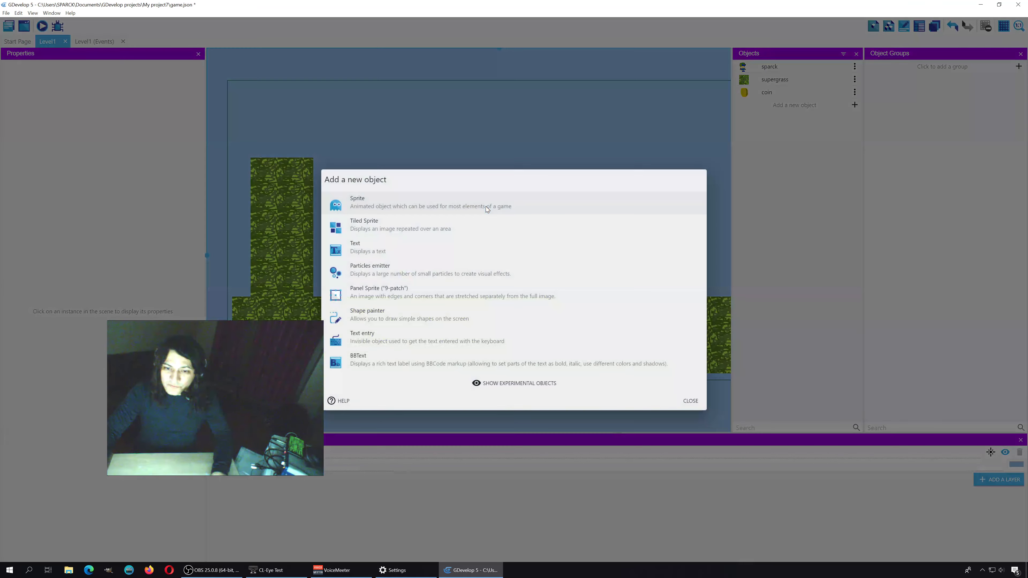
pyautogui.click(417, 201)
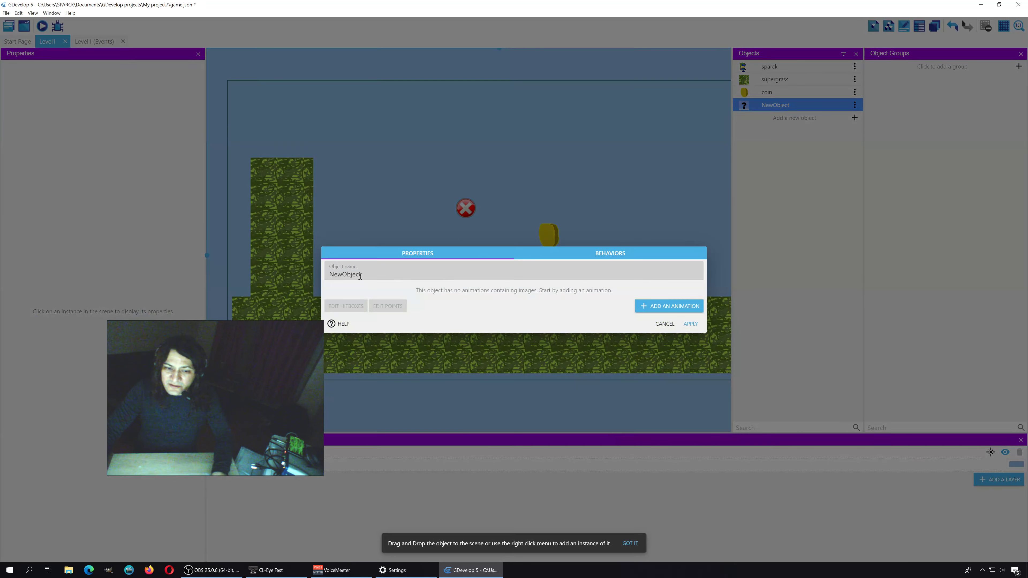
pyautogui.moveTo(362, 275); pyautogui.dragTo(311, 275)
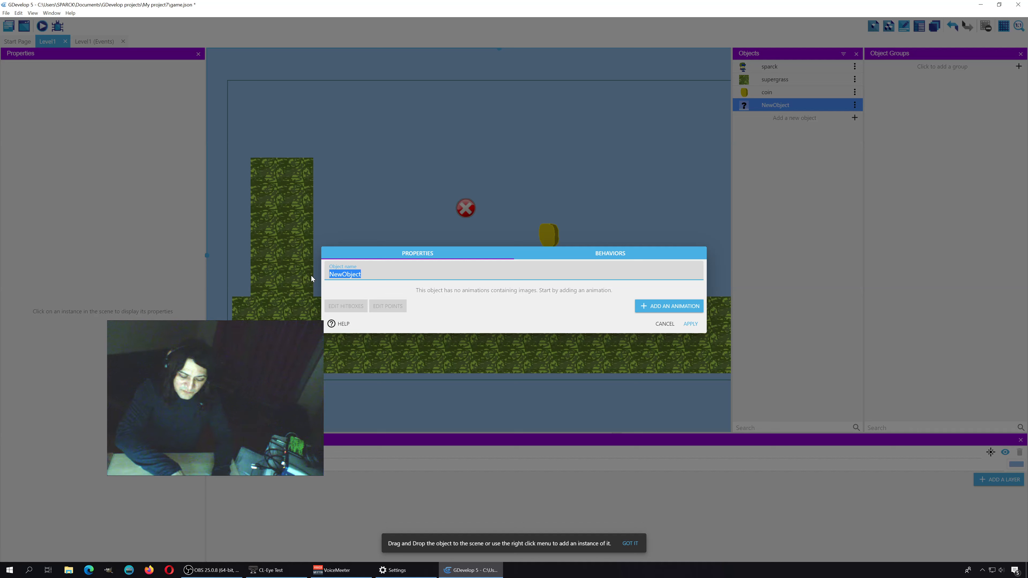
pyautogui.write('Bad')
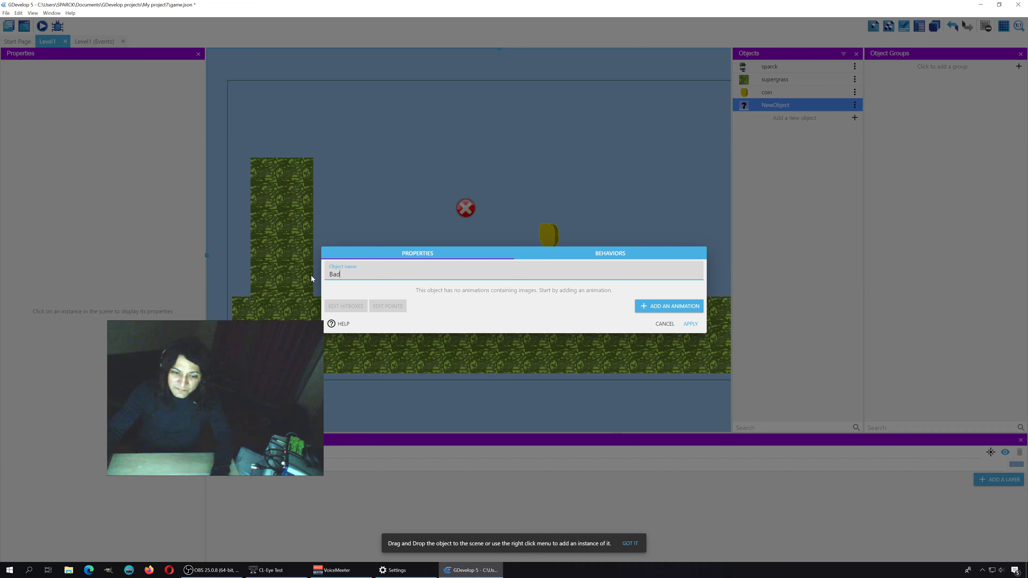
pyautogui.write('Object')
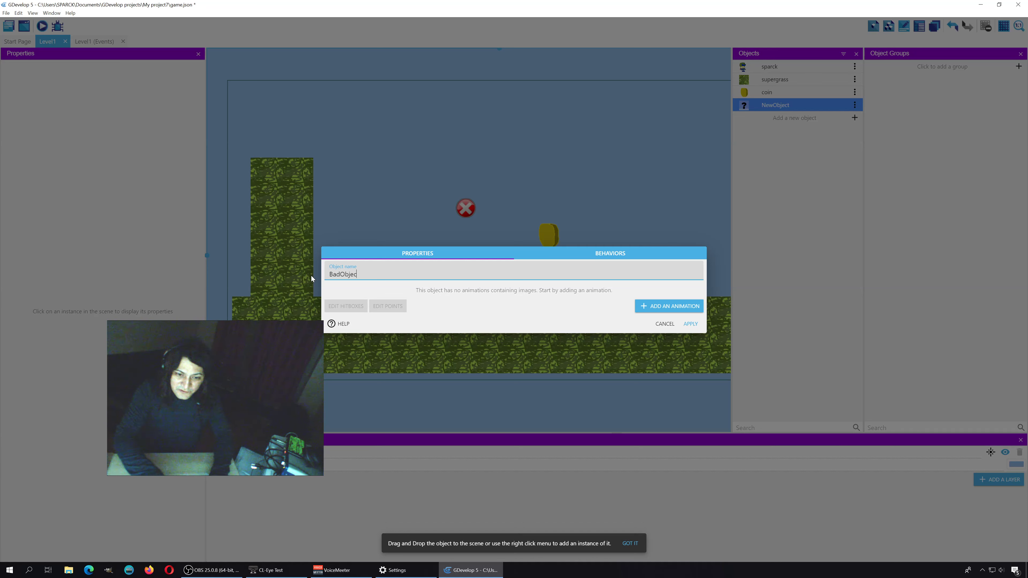
pyautogui.click(675, 305)
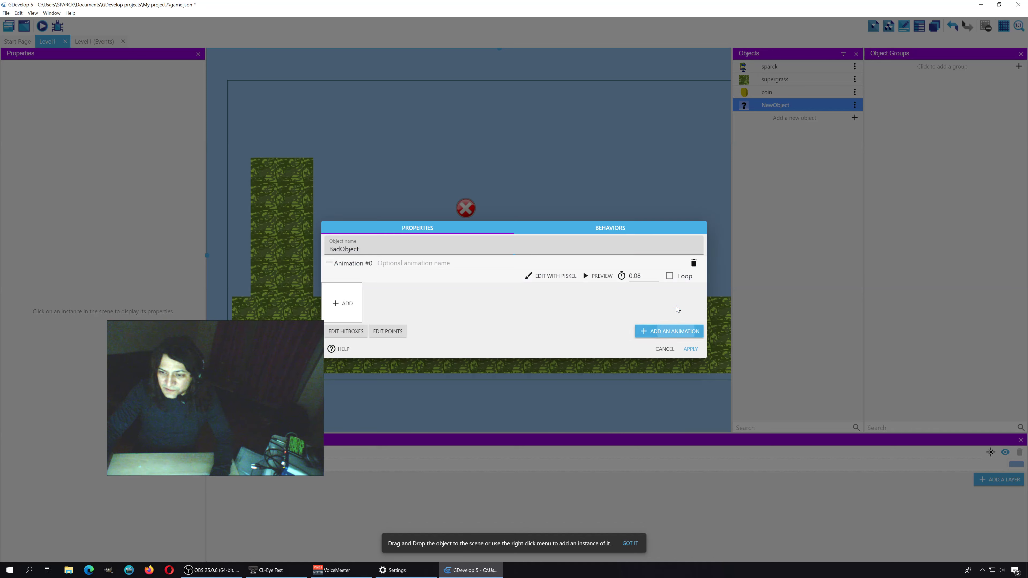
pyautogui.click(667, 335)
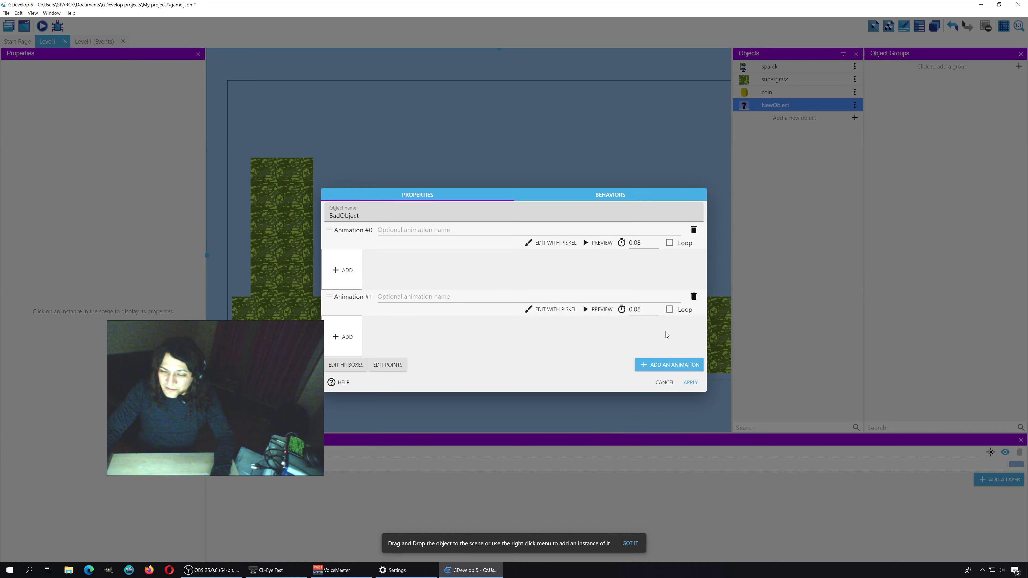
# Draw a bright red outline of a two-horned creature for Animation #0 in Piskel and fill it with darker red.
pyautogui.click(553, 245)
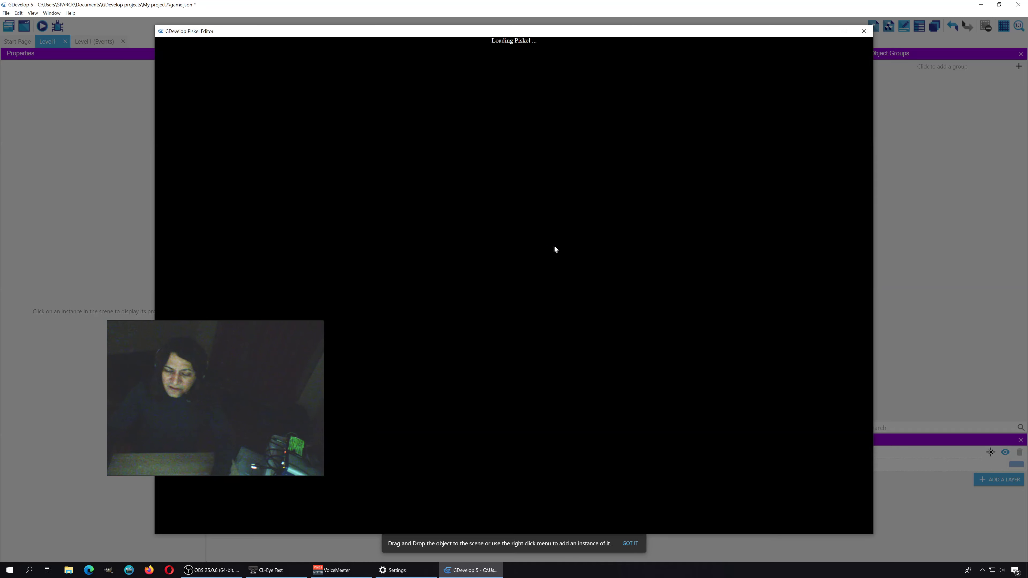
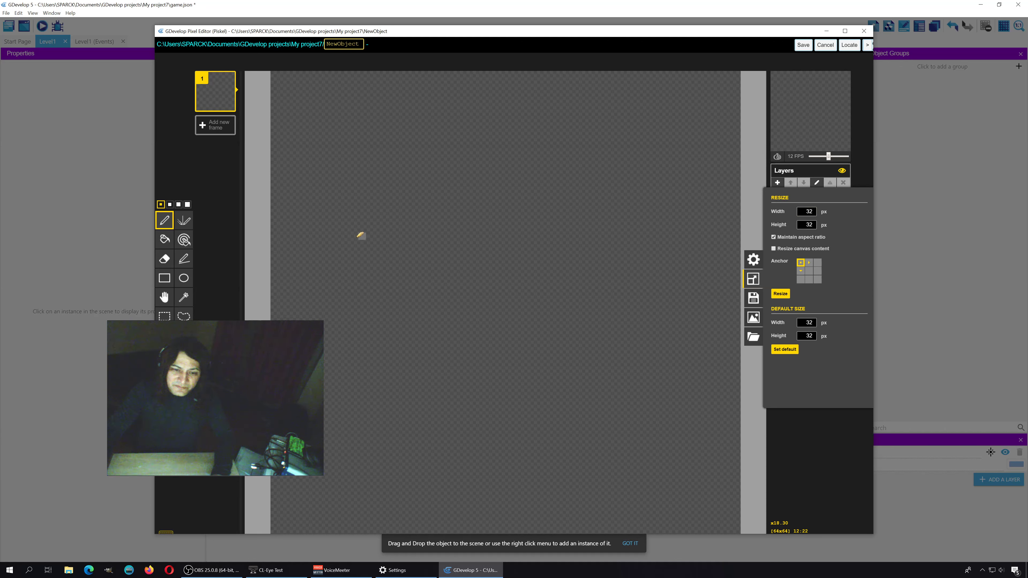
pyautogui.moveTo(358, 236)
pyautogui.mouseDown()
pyautogui.moveTo(320, 167)
pyautogui.moveTo(395, 209)
pyautogui.mouseUp()
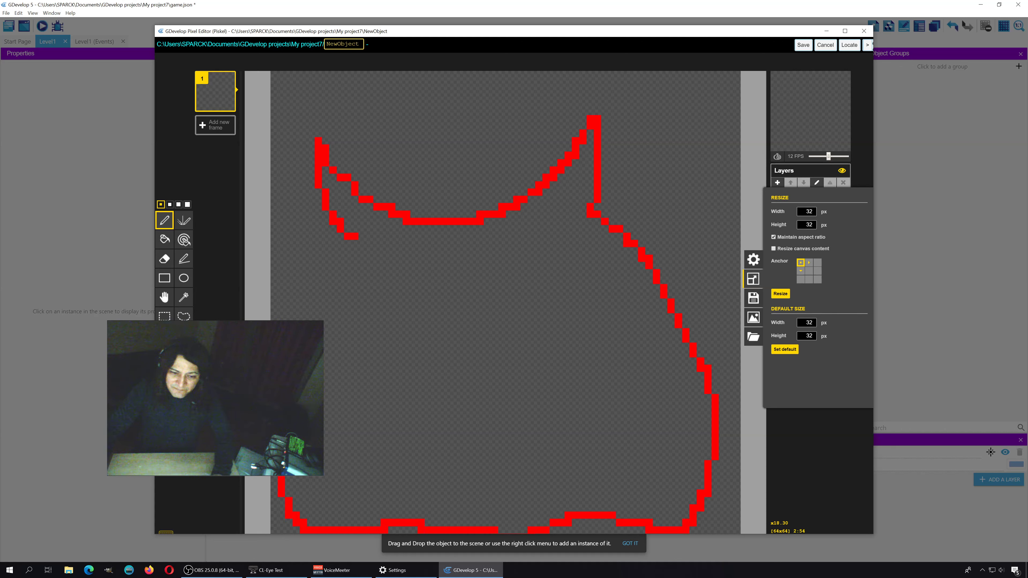
pyautogui.moveTo(346, 242); pyautogui.dragTo(350, 241)
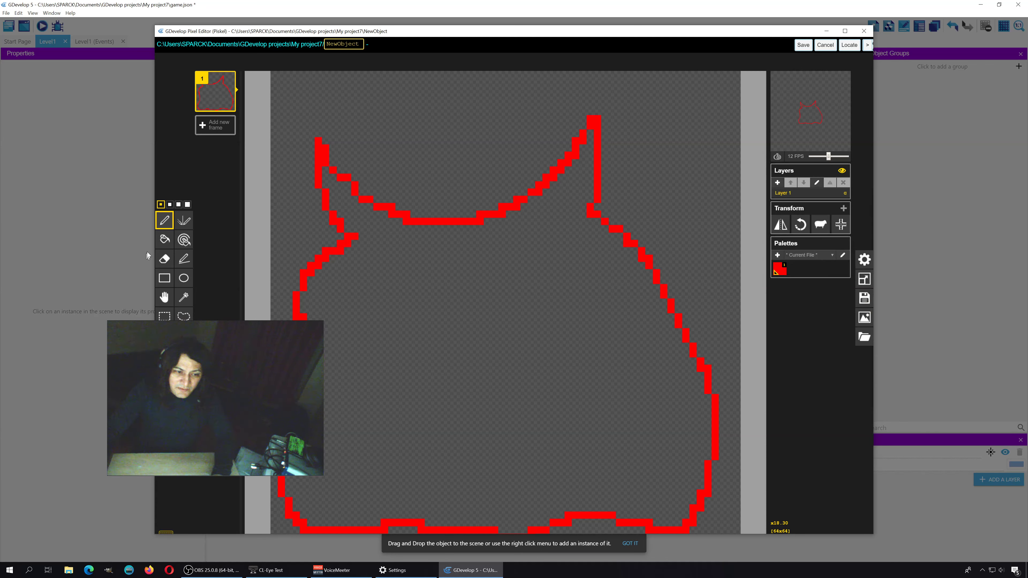
pyautogui.click(164, 240)
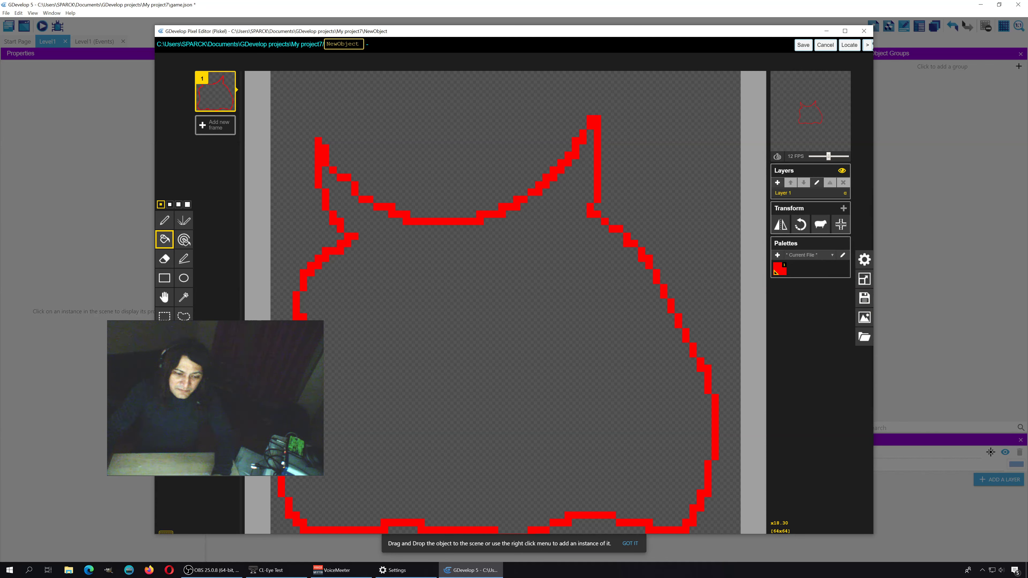
pyautogui.click(447, 350)
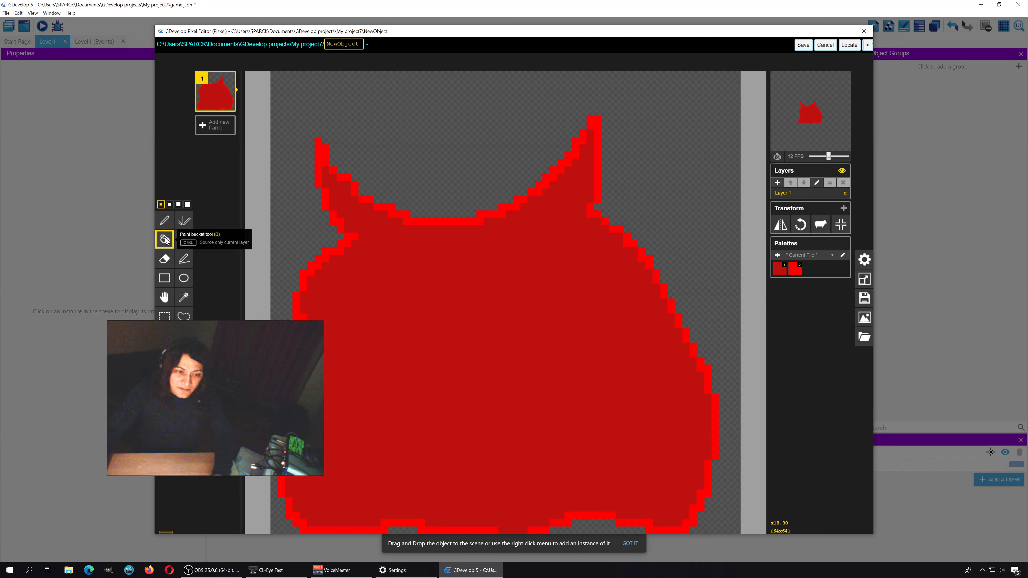
# Draw two black slanted, angry eyes on the creature's face and fill them with black.
pyautogui.click(164, 220)
pyautogui.moveTo(443, 366)
pyautogui.mouseDown()
pyautogui.moveTo(534, 316)
pyautogui.moveTo(498, 311)
pyautogui.moveTo(445, 353)
pyautogui.moveTo(333, 309)
pyautogui.moveTo(333, 343)
pyautogui.moveTo(391, 352)
pyautogui.mouseUp()
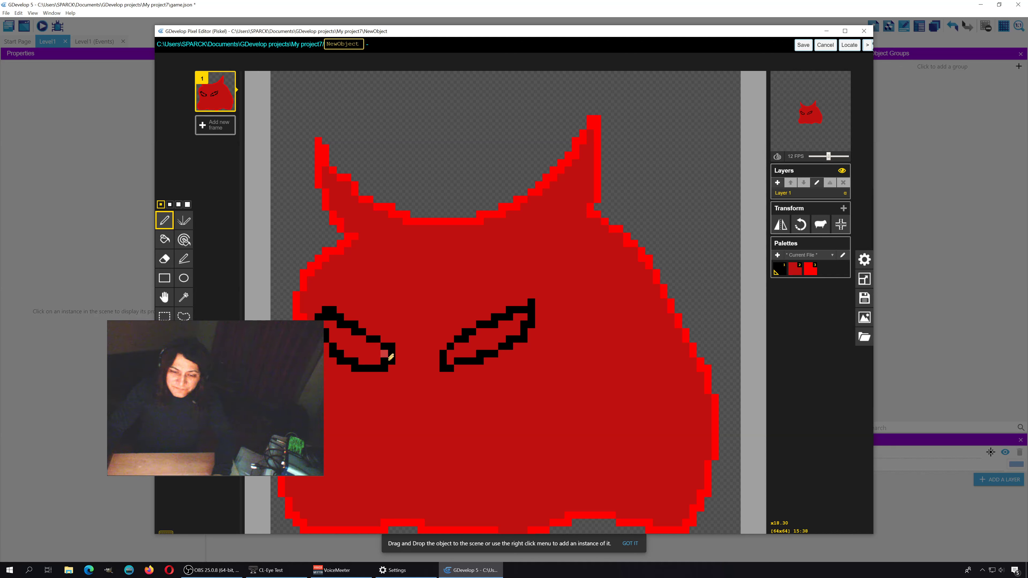
pyautogui.click(164, 239)
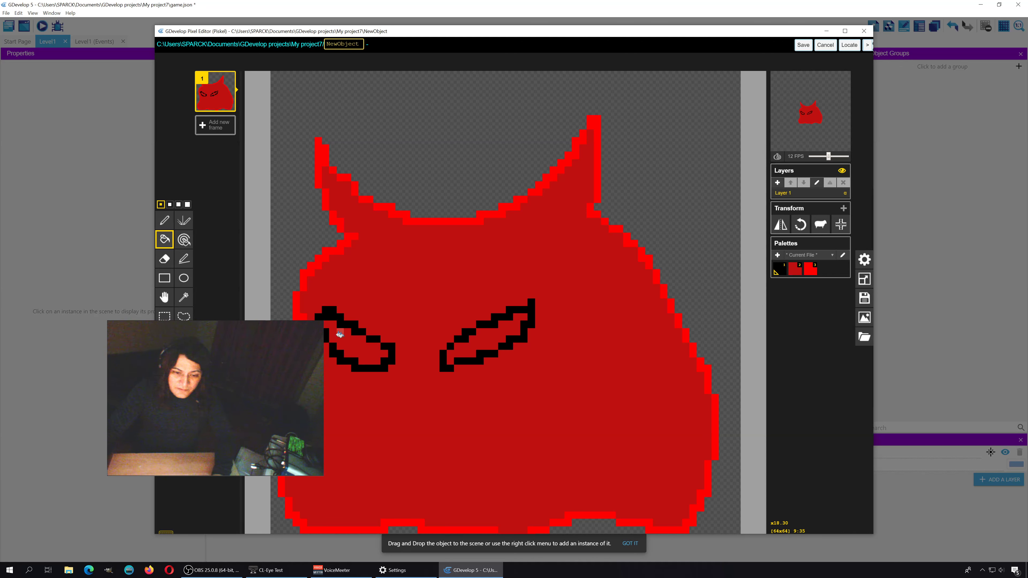
pyautogui.click(340, 334)
pyautogui.click(489, 337)
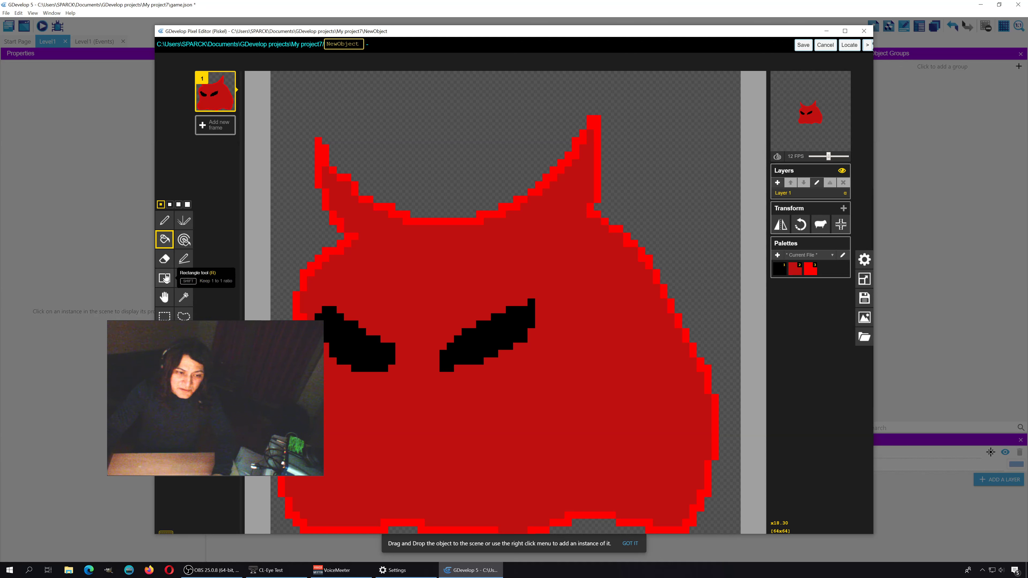
# Paint a small white vertical pupil inside each of the creature's black eyes.
pyautogui.click(164, 220)
pyautogui.moveTo(341, 345); pyautogui.dragTo(346, 338)
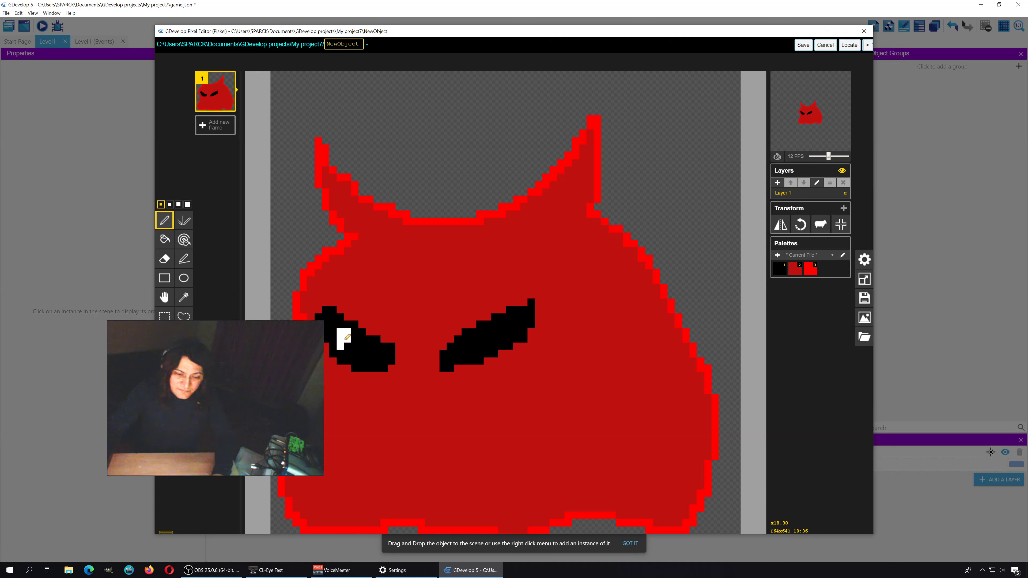
pyautogui.moveTo(473, 340)
pyautogui.mouseDown()
pyautogui.moveTo(483, 339)
pyautogui.moveTo(474, 334)
pyautogui.mouseUp()
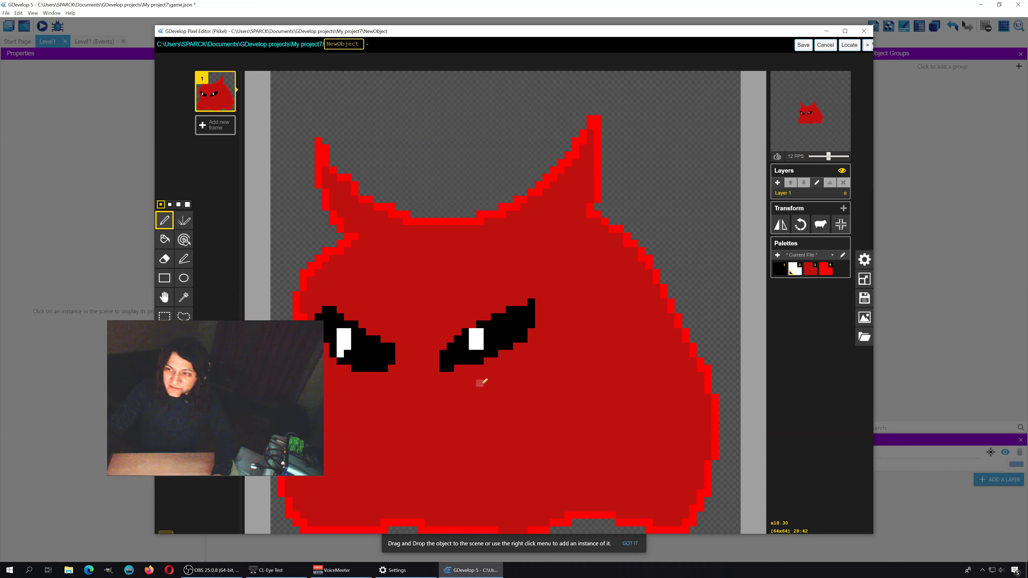
pyautogui.click(347, 354)
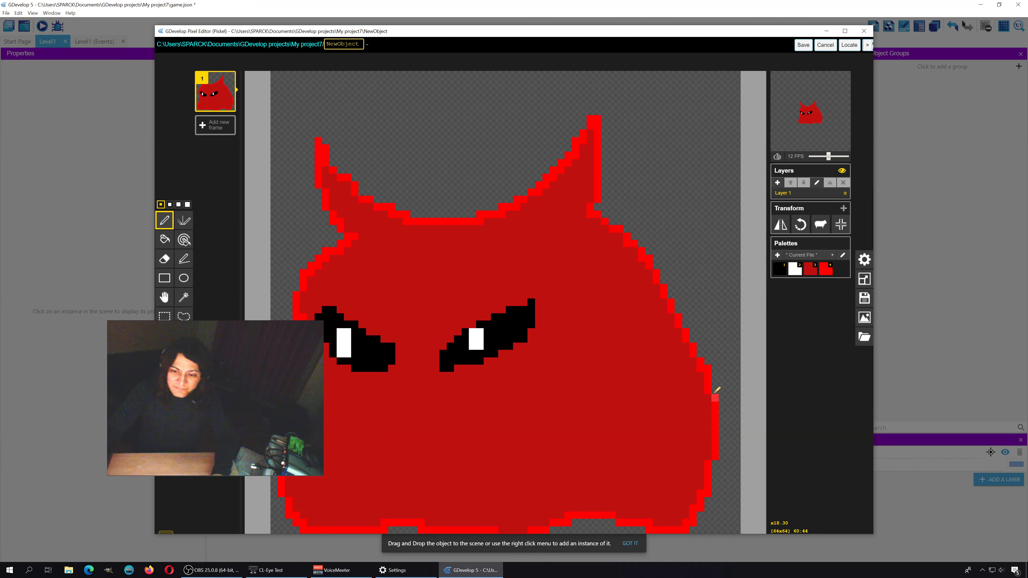
# Paint four small dark red spots on the creature's body between its right eye and the outer outline.
pyautogui.moveTo(623, 373); pyautogui.dragTo(613, 347)
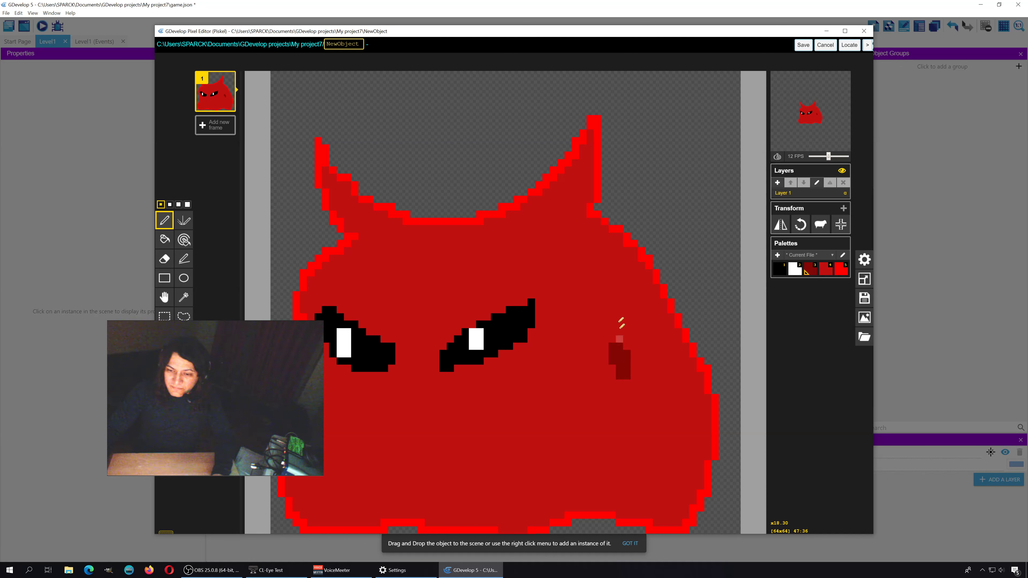
pyautogui.moveTo(590, 273)
pyautogui.mouseDown()
pyautogui.moveTo(576, 258)
pyautogui.moveTo(630, 299)
pyautogui.moveTo(620, 274)
pyautogui.mouseUp()
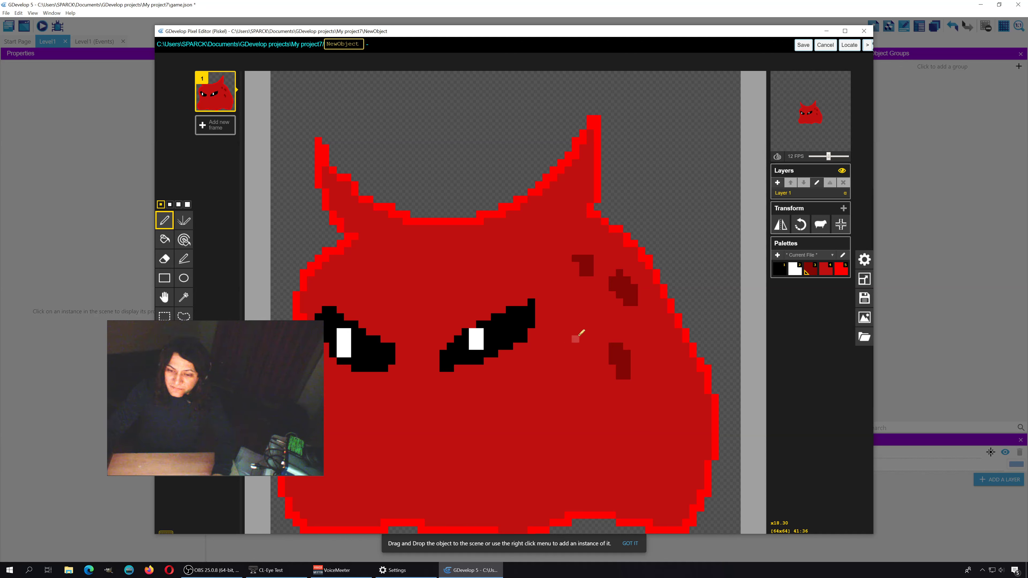
pyautogui.moveTo(583, 336); pyautogui.dragTo(575, 316)
# Draw a dark red frowning mouth line across the creature's face below the eyes, then save the drawing and apply the BadObject settings.
pyautogui.moveTo(342, 435); pyautogui.dragTo(558, 420)
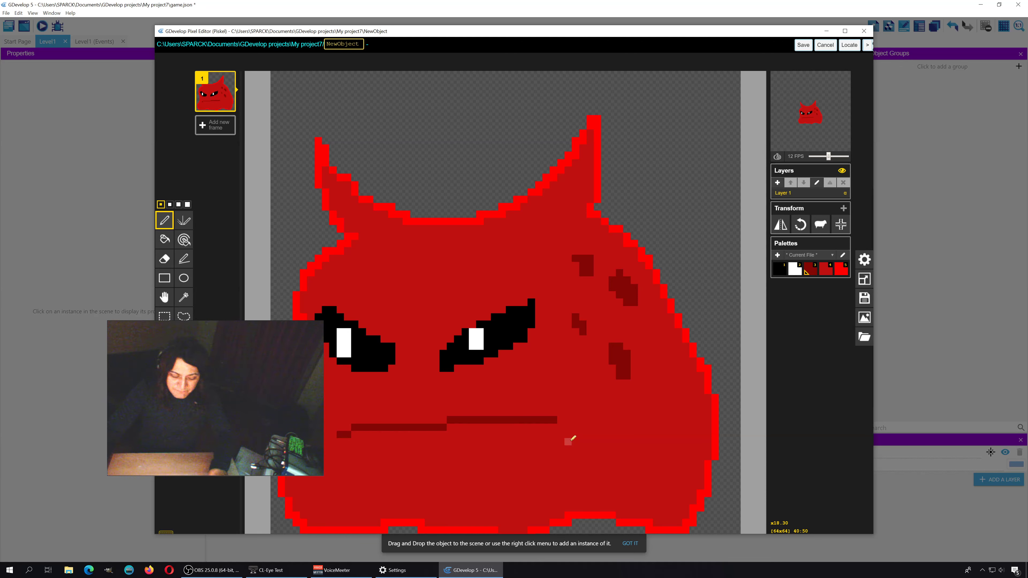
pyautogui.hotkey('ctrl', 'z')
pyautogui.moveTo(334, 405)
pyautogui.mouseDown()
pyautogui.moveTo(610, 414)
pyautogui.moveTo(616, 429)
pyautogui.mouseUp()
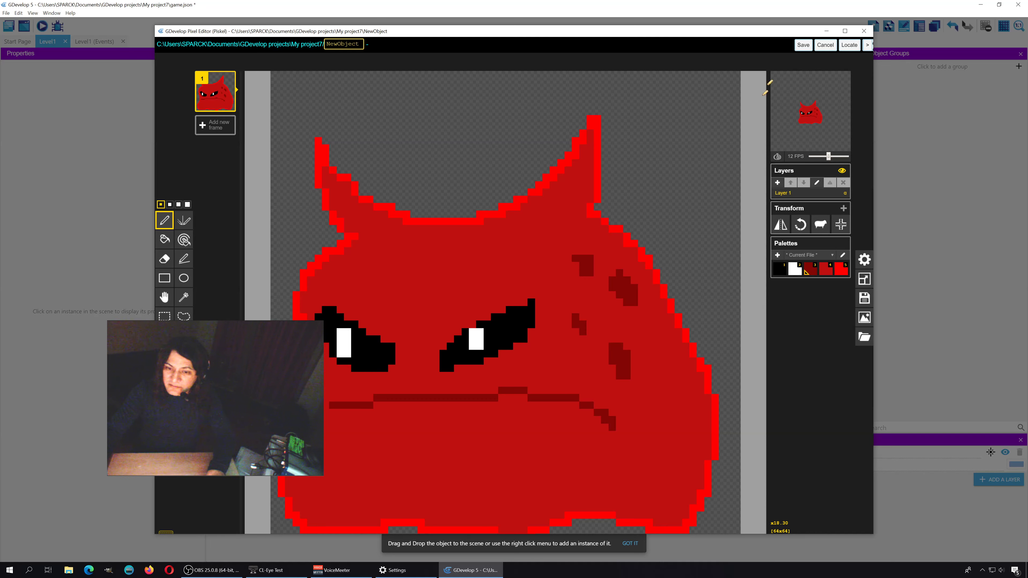
pyautogui.click(805, 45)
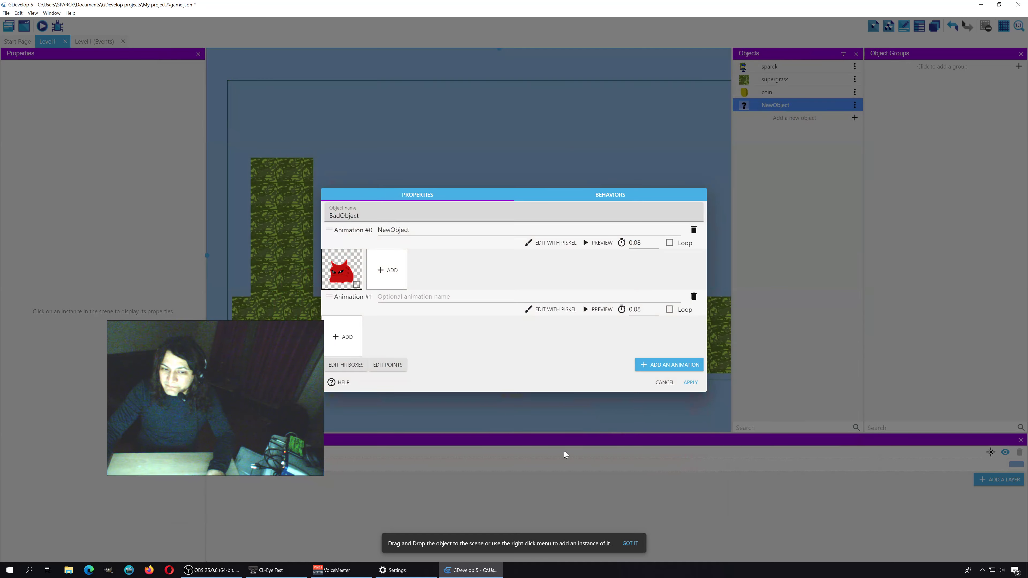
pyautogui.click(690, 382)
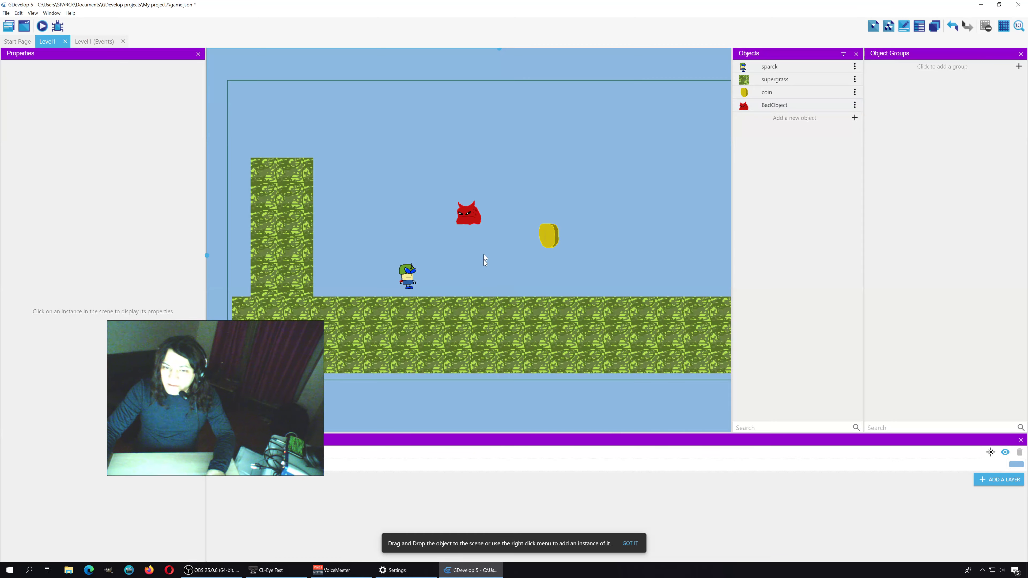
# Stand the BadObject enemy on the grass platform to the right of the coin and move sparck slightly up and left.
pyautogui.moveTo(473, 217); pyautogui.dragTo(618, 287)
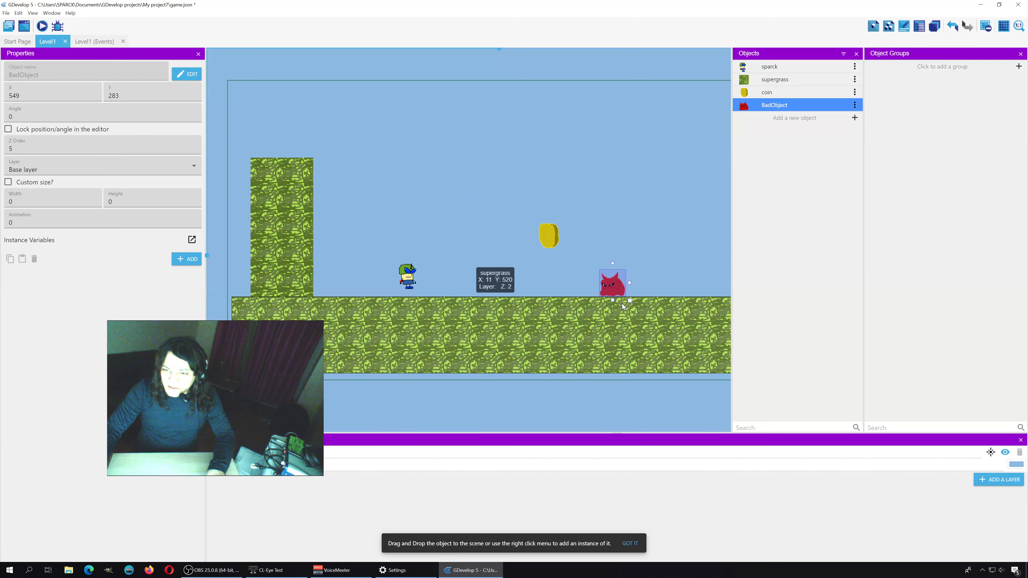
pyautogui.click(652, 256)
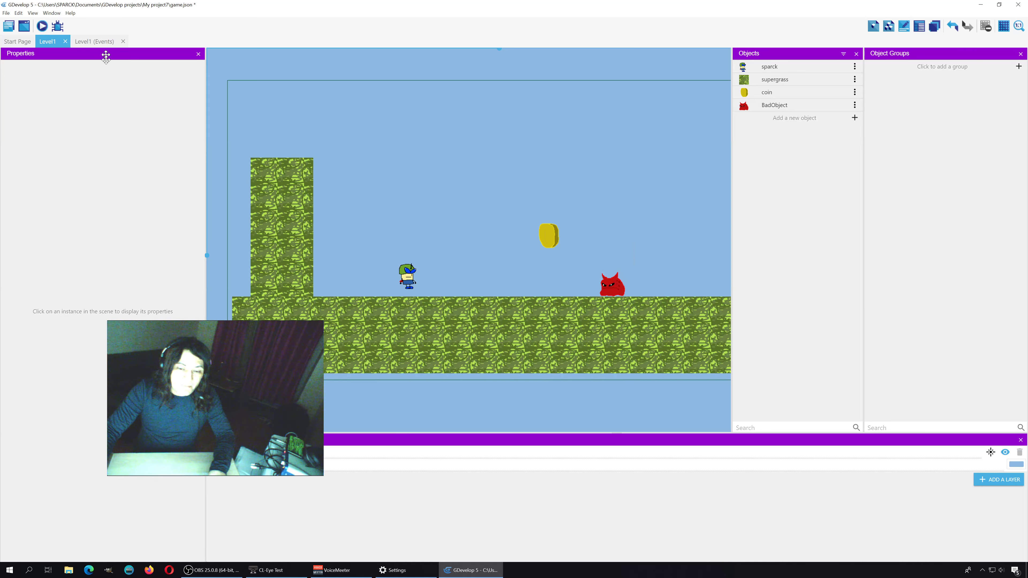
pyautogui.moveTo(413, 279); pyautogui.dragTo(404, 272)
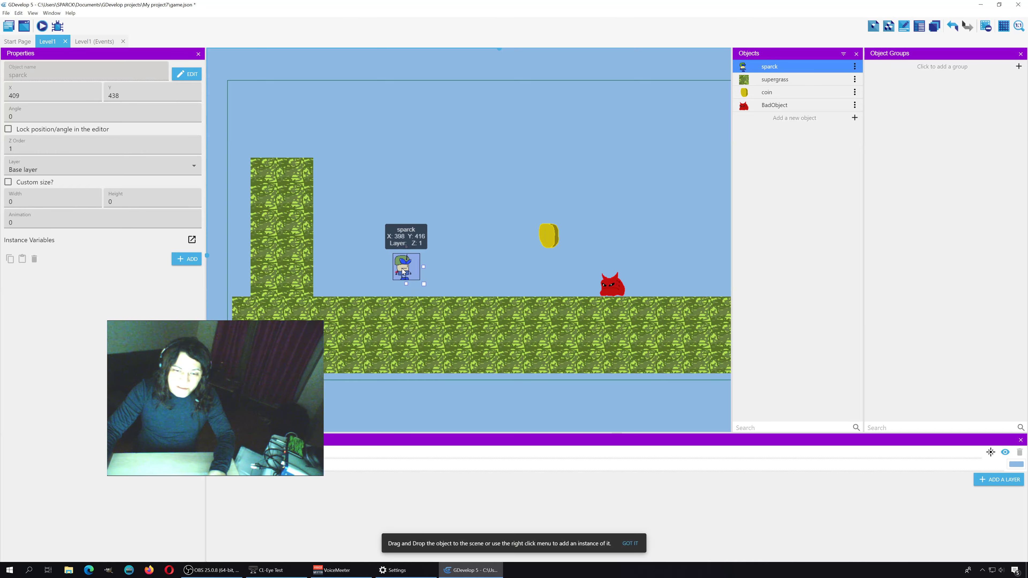
pyautogui.click(471, 259)
# Insert another new Sprite object in the empty sky between sparck and the coin.
pyautogui.rightClick(444, 215)
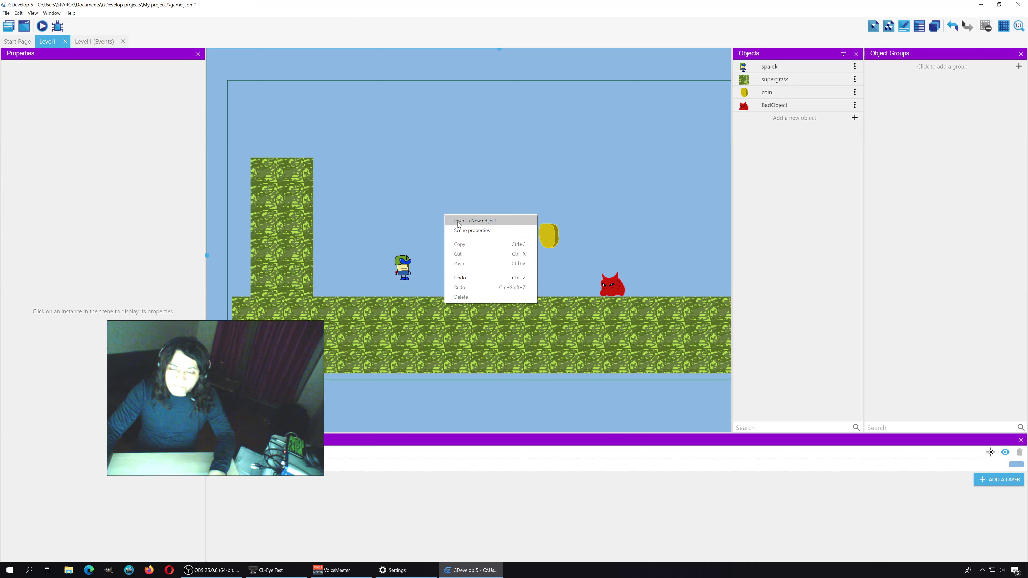
pyautogui.click(459, 223)
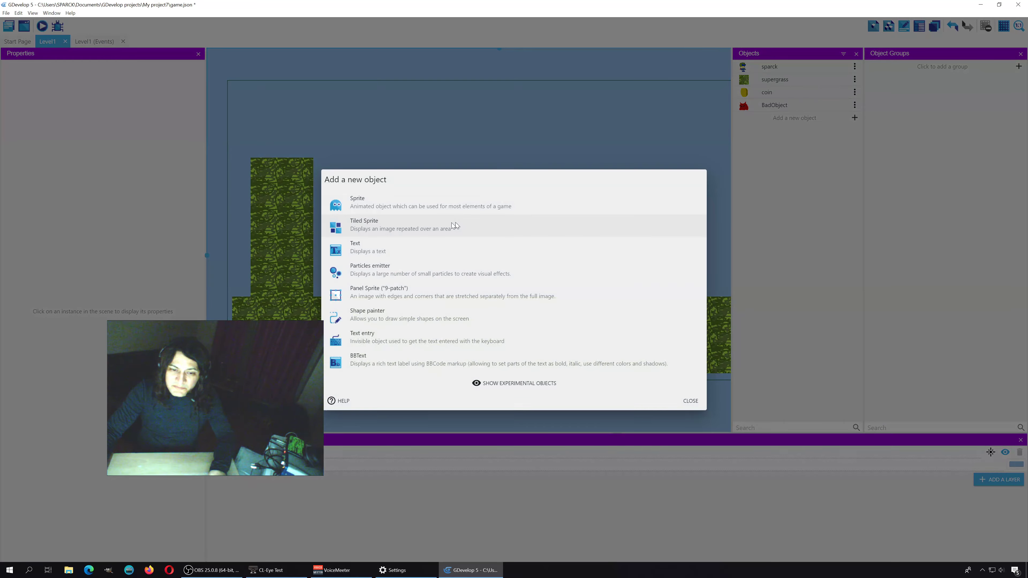
pyautogui.click(380, 203)
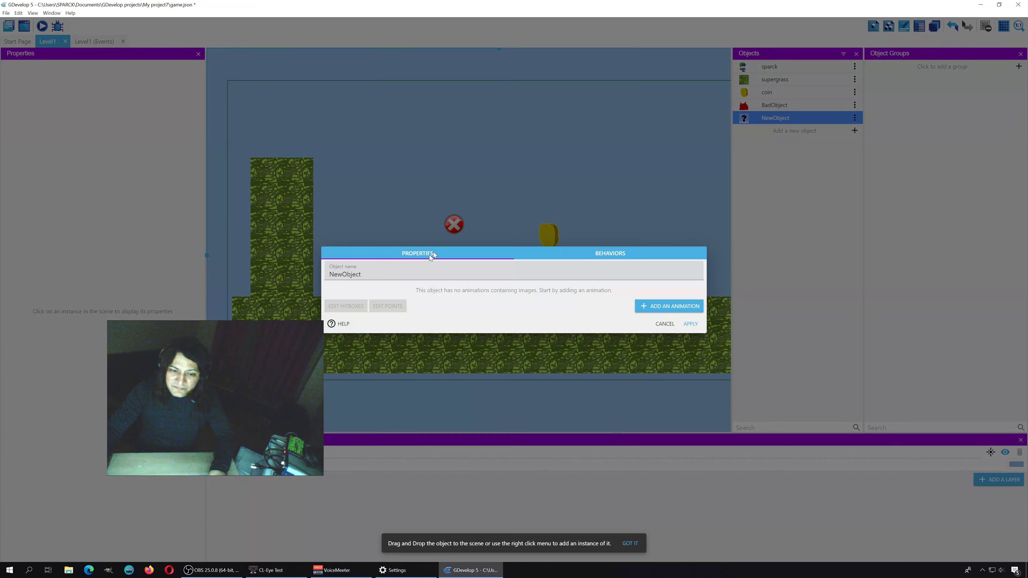
# Name the new sprite object "spawn" and apply the change.
pyautogui.write('spwnm')
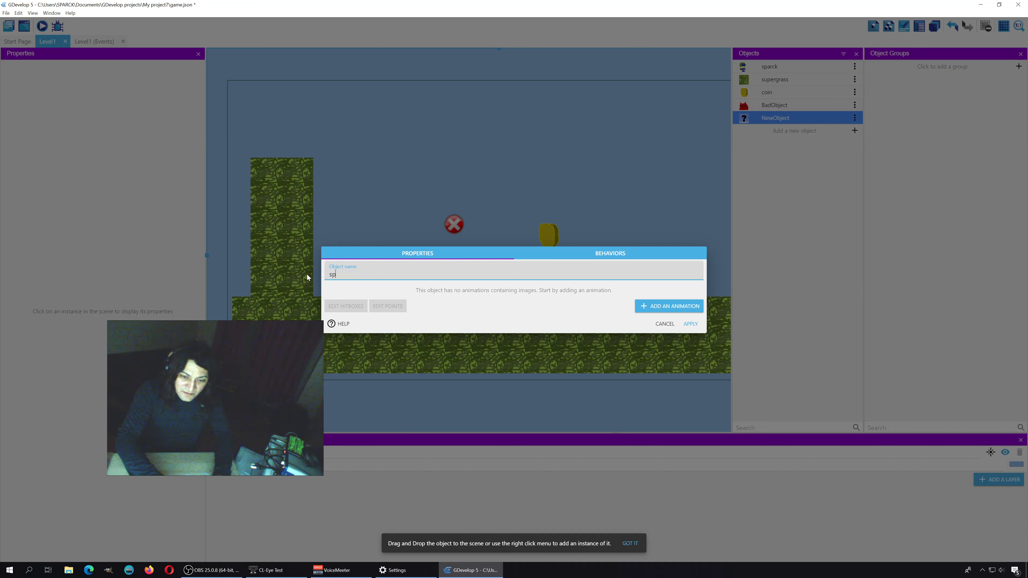
pyautogui.press('BackSpace')
pyautogui.press('BackSpace')
pyautogui.press('BackSpace')
pyautogui.write('awm')
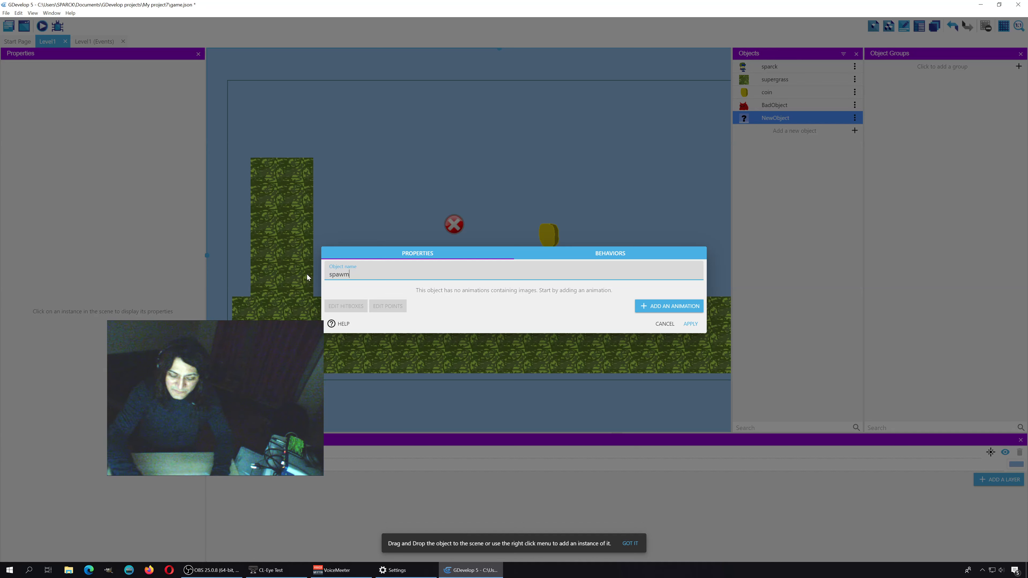
pyautogui.press('BackSpace')
pyautogui.write('n')
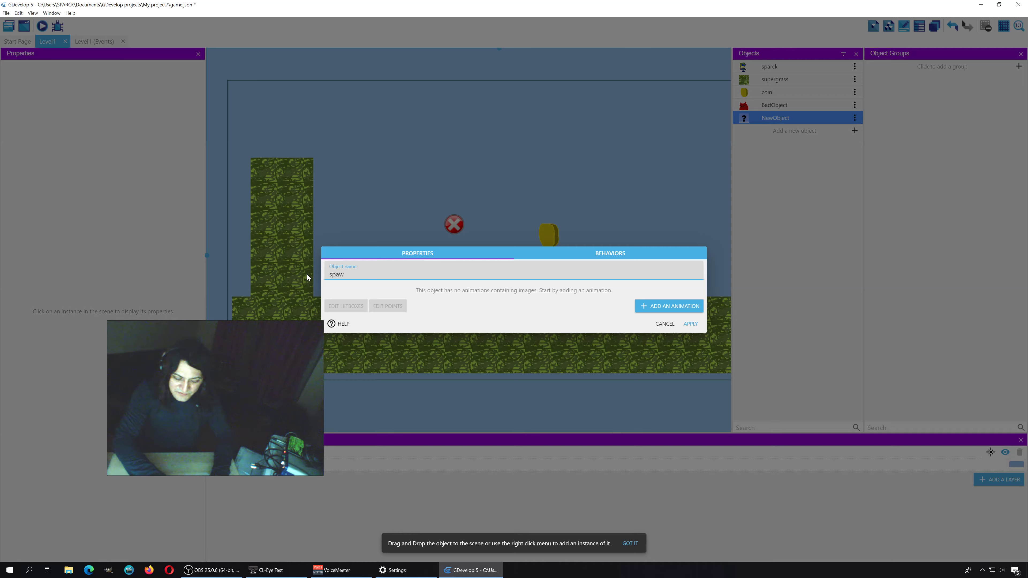
pyautogui.click(689, 324)
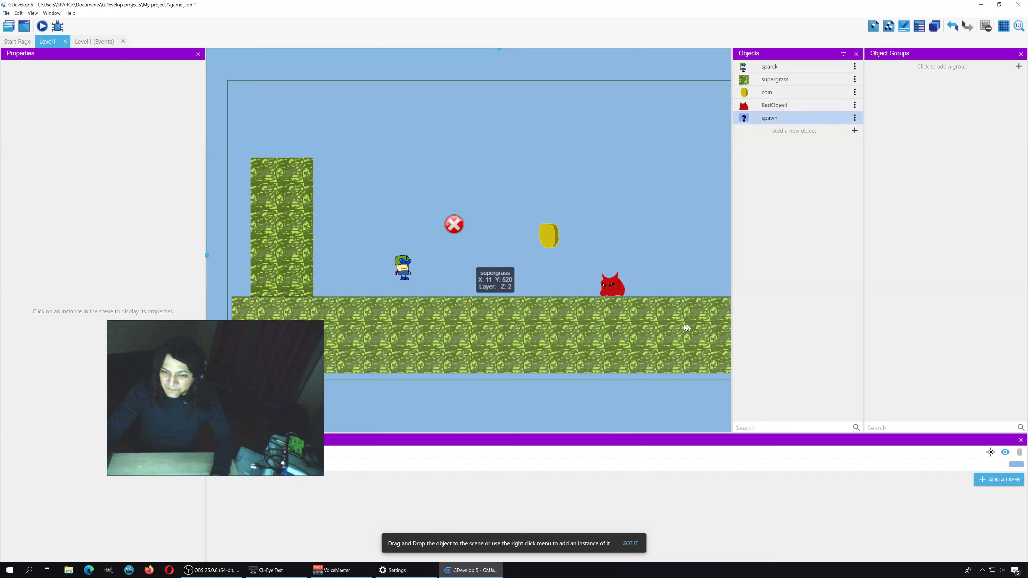
# Add an animation to the spawn object and draw a teal outline of a triangular flag on a pole with a base in Piskel.
pyautogui.doubleClick(455, 229)
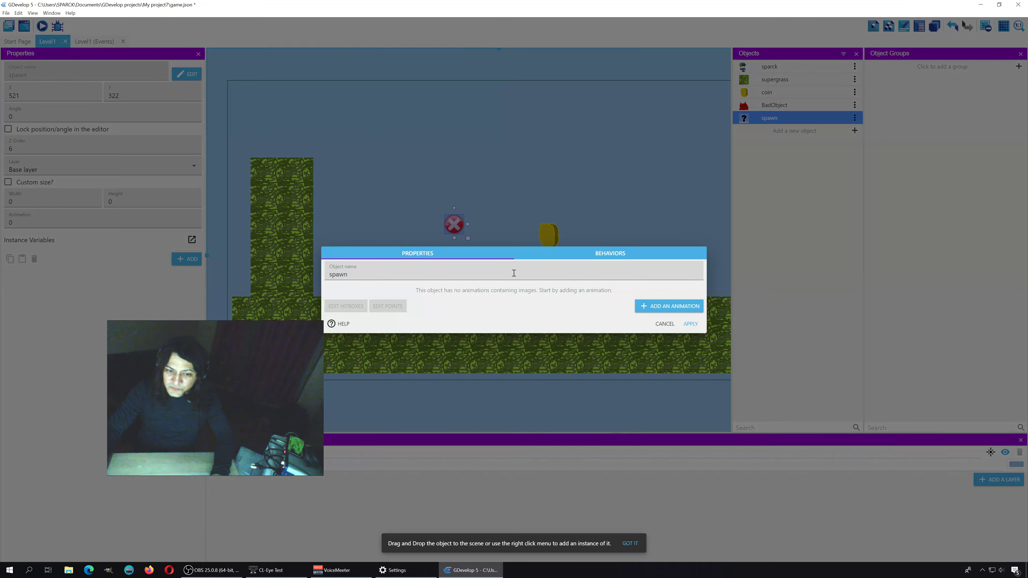
pyautogui.click(673, 308)
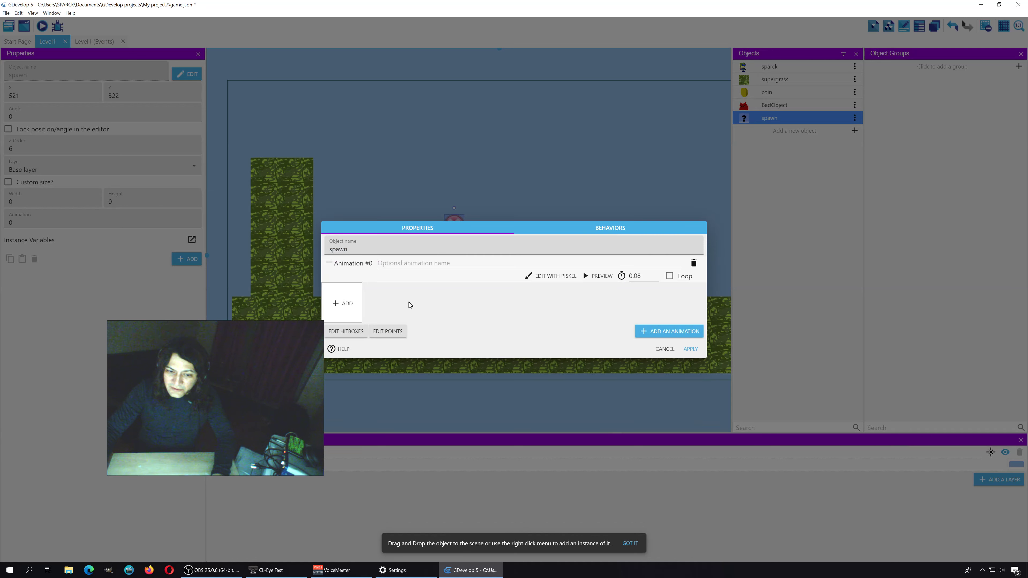
pyautogui.click(544, 278)
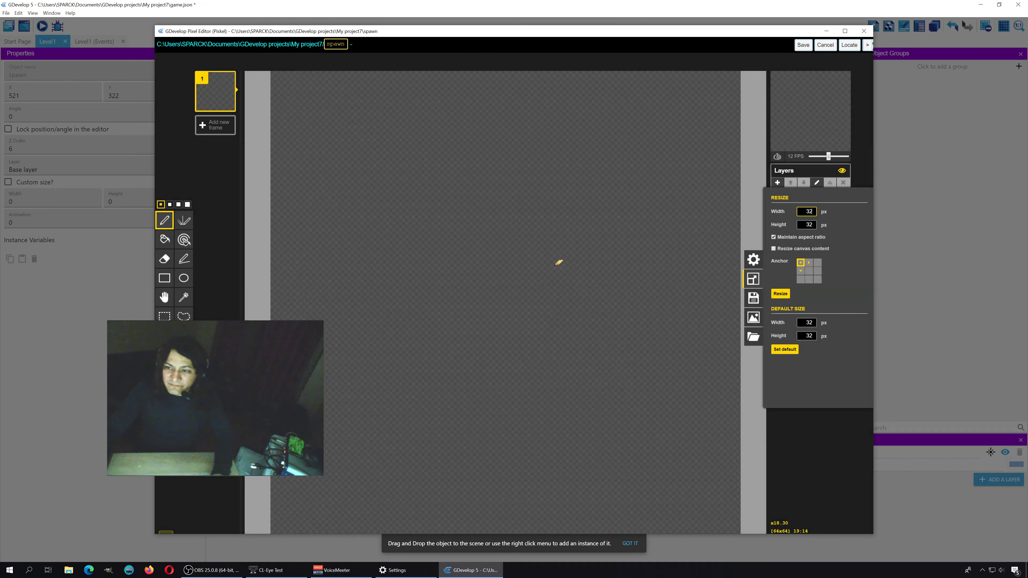
pyautogui.click(165, 239)
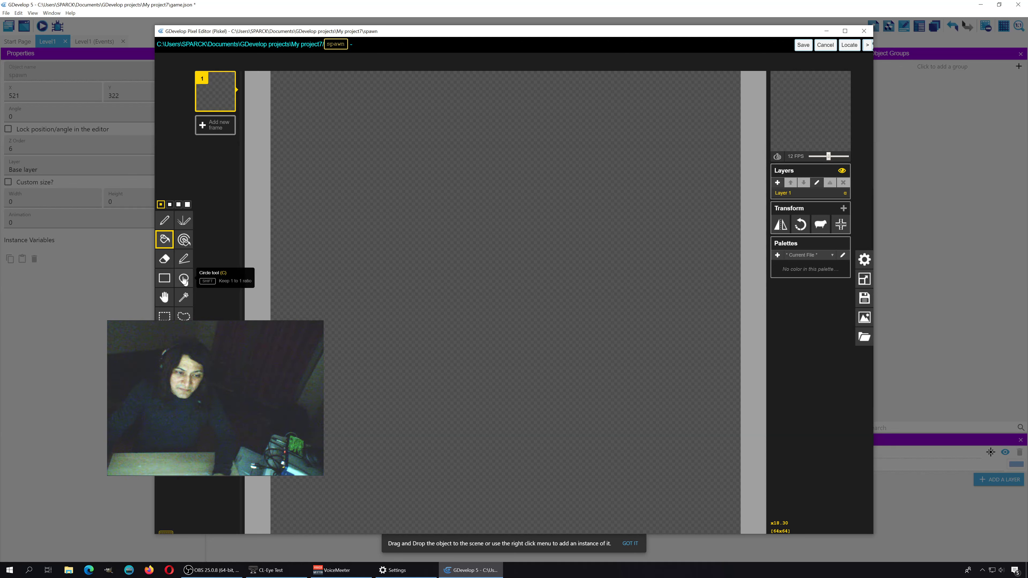
pyautogui.click(164, 221)
pyautogui.moveTo(514, 88)
pyautogui.mouseDown()
pyautogui.moveTo(340, 245)
pyautogui.moveTo(523, 295)
pyautogui.moveTo(515, 90)
pyautogui.mouseUp()
pyautogui.moveTo(526, 294)
pyautogui.mouseDown()
pyautogui.moveTo(524, 532)
pyautogui.moveTo(563, 531)
pyautogui.moveTo(502, 523)
pyautogui.moveTo(526, 521)
pyautogui.moveTo(519, 301)
pyautogui.mouseUp()
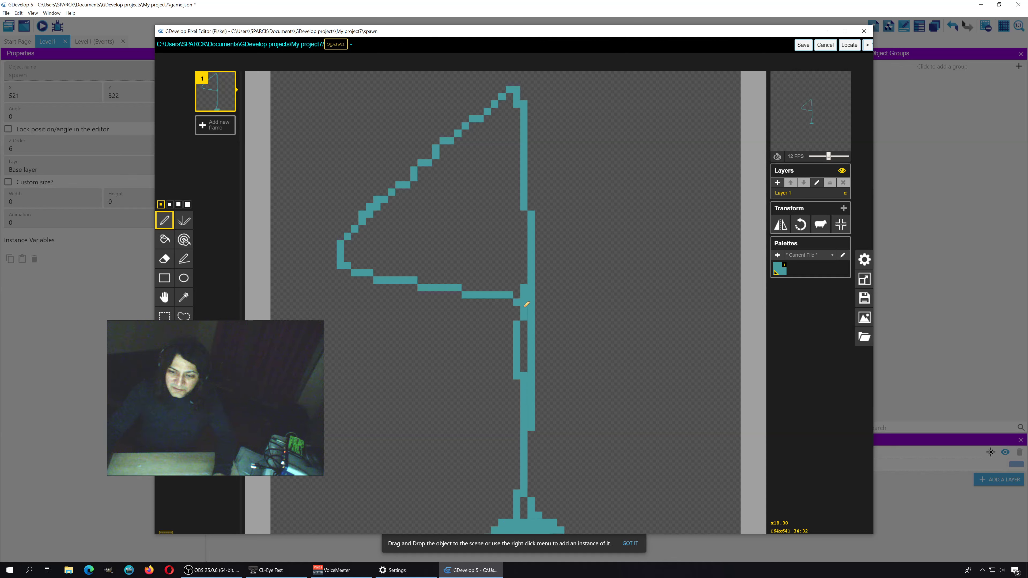
# Fill the flag's interior and the gaps in its pole and base with the same teal.
pyautogui.click(164, 239)
pyautogui.click(421, 227)
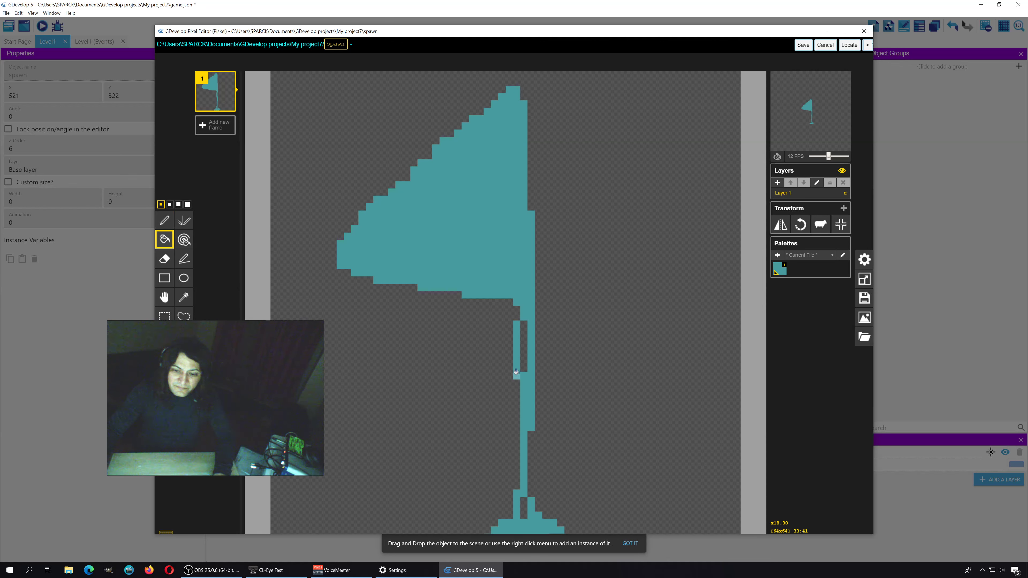
pyautogui.click(525, 351)
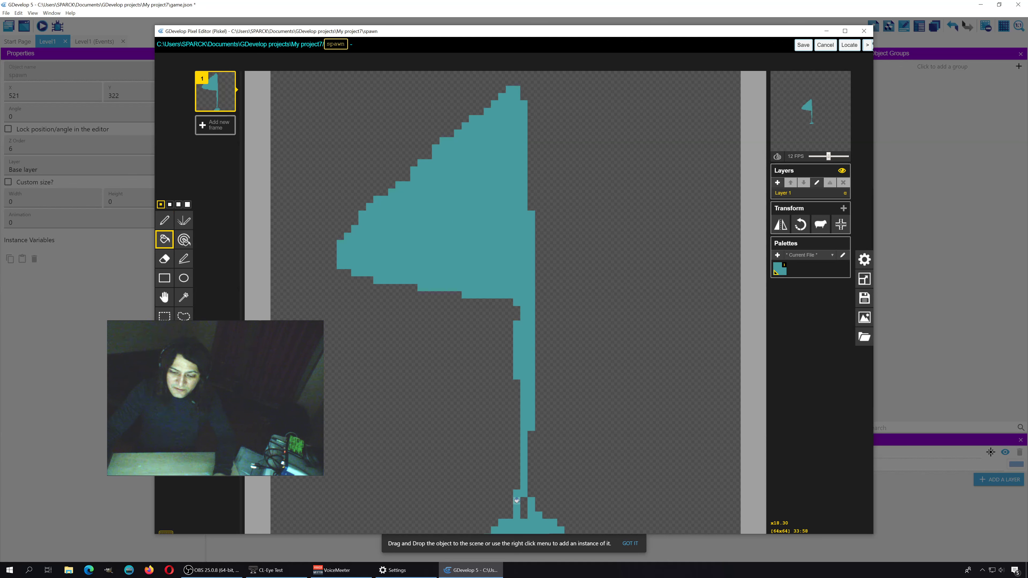
pyautogui.click(523, 503)
# Thicken the upper part of the flagpole with the Pen tool, then save the drawing and apply it to the spawn object.
pyautogui.click(164, 221)
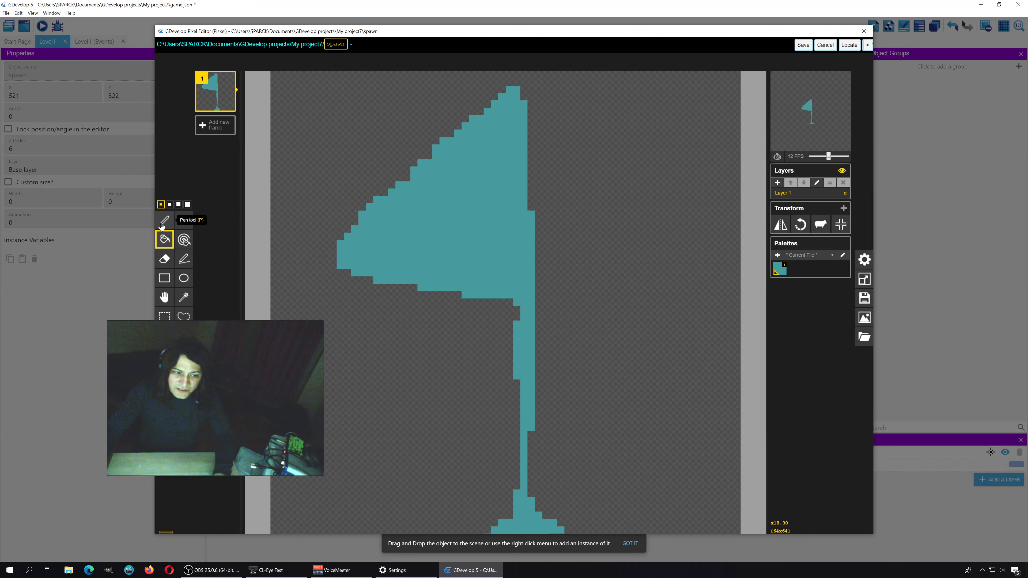
pyautogui.moveTo(539, 206); pyautogui.dragTo(526, 88)
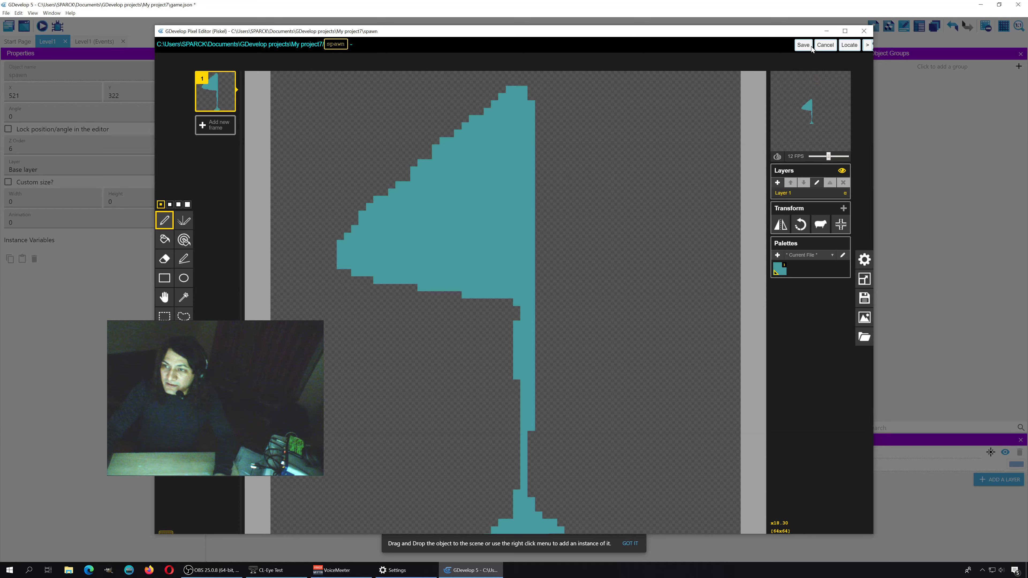
pyautogui.click(804, 45)
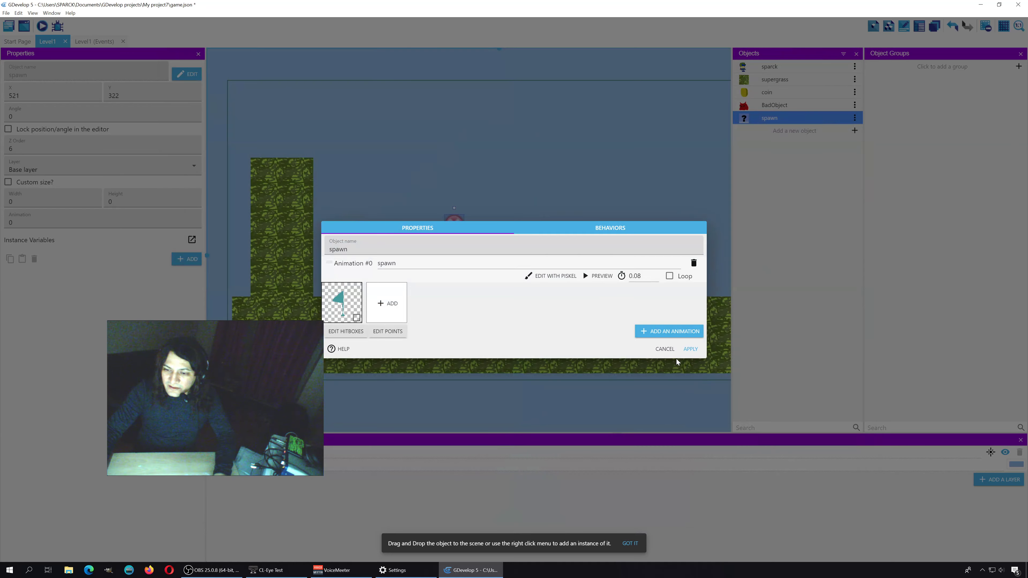
pyautogui.click(691, 349)
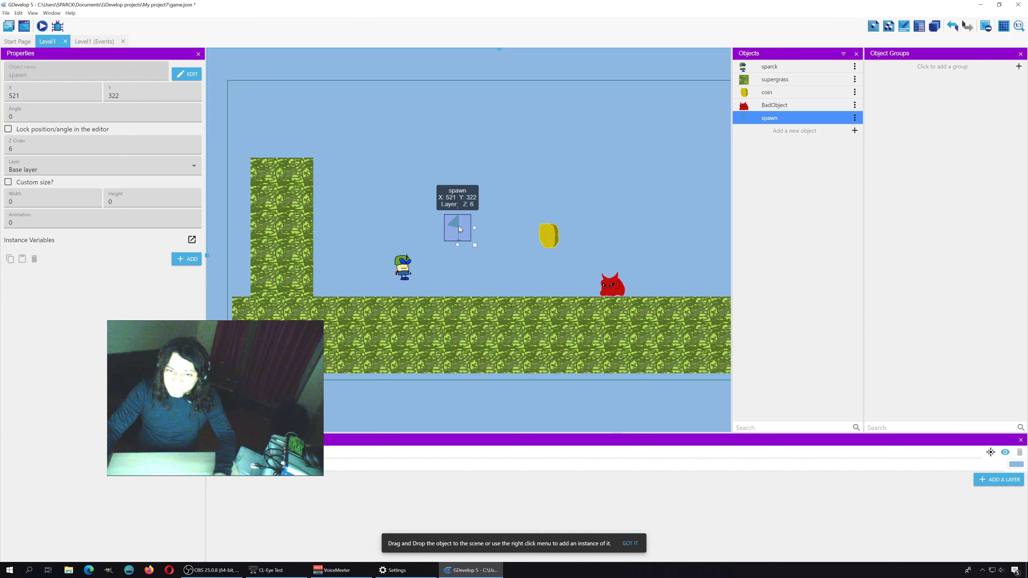
# Move the spawn flag onto the ground between the grass column and sparck, at about X 298, Y 455.
pyautogui.moveTo(441, 238); pyautogui.dragTo(364, 279)
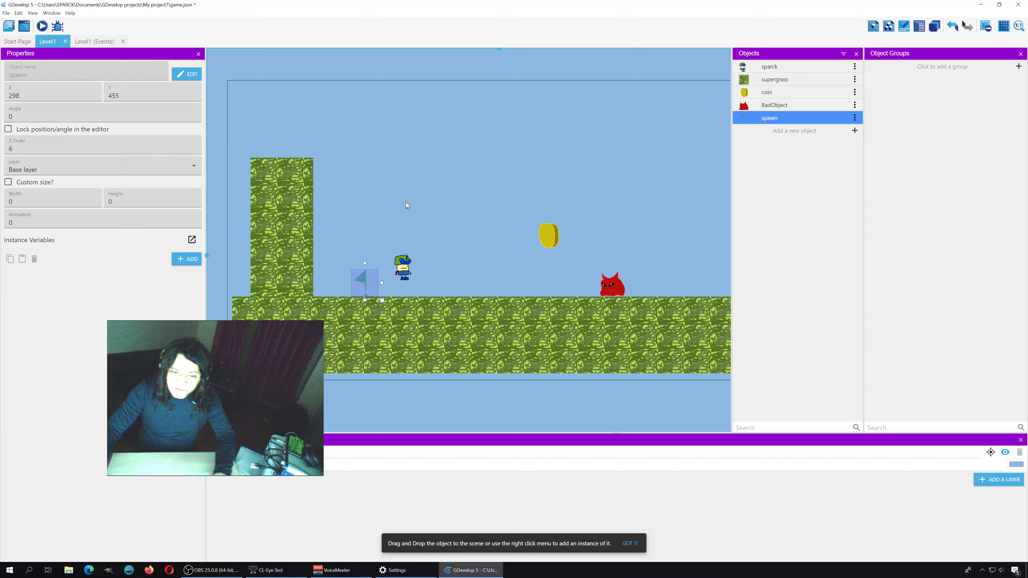
pyautogui.click(384, 276)
pyautogui.click(367, 276)
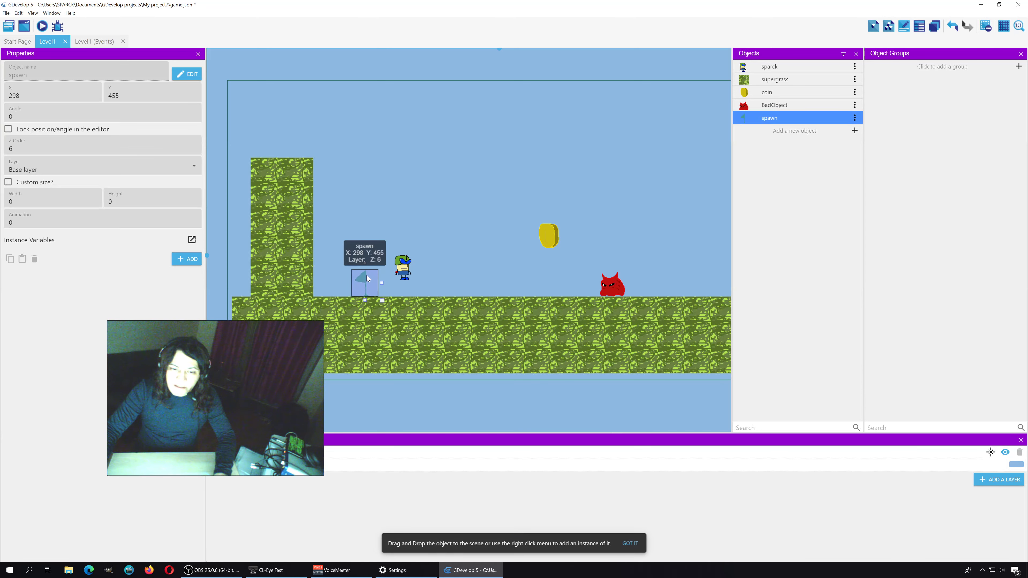
pyautogui.click(499, 205)
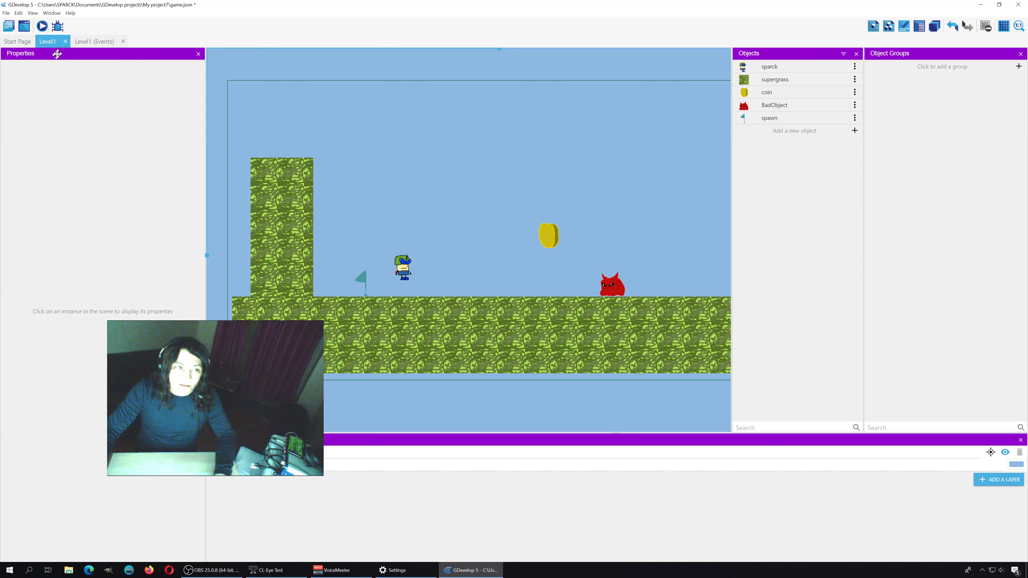
# Add a new event to the Level1 events with the condition "At the beginning of the scene".
pyautogui.click(99, 42)
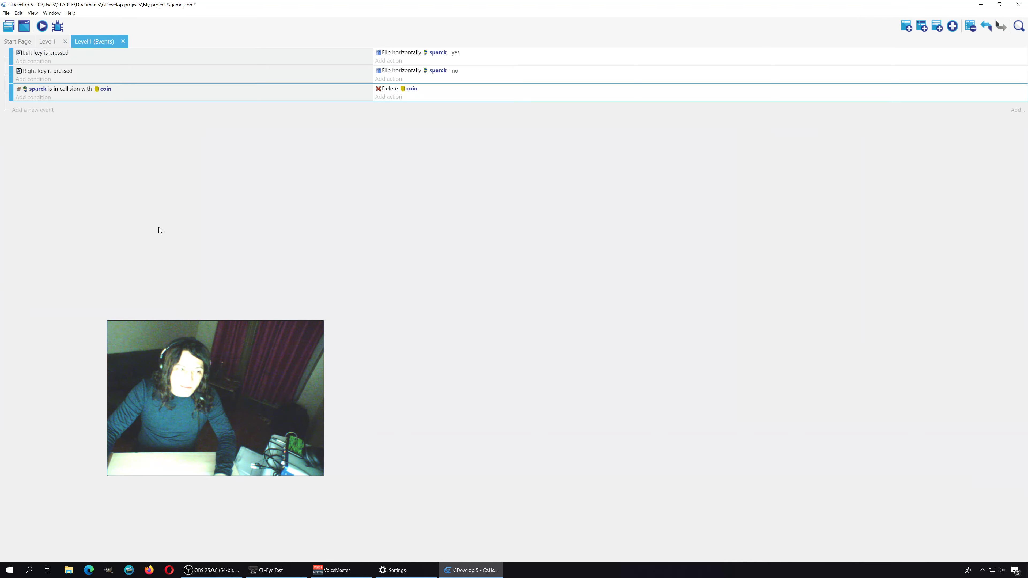
pyautogui.click(32, 110)
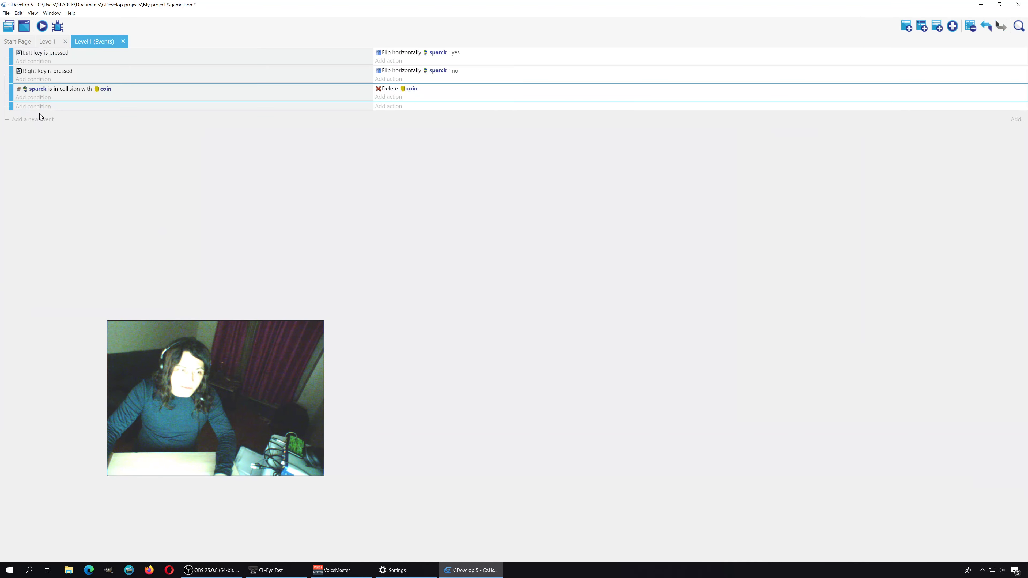
pyautogui.click(39, 106)
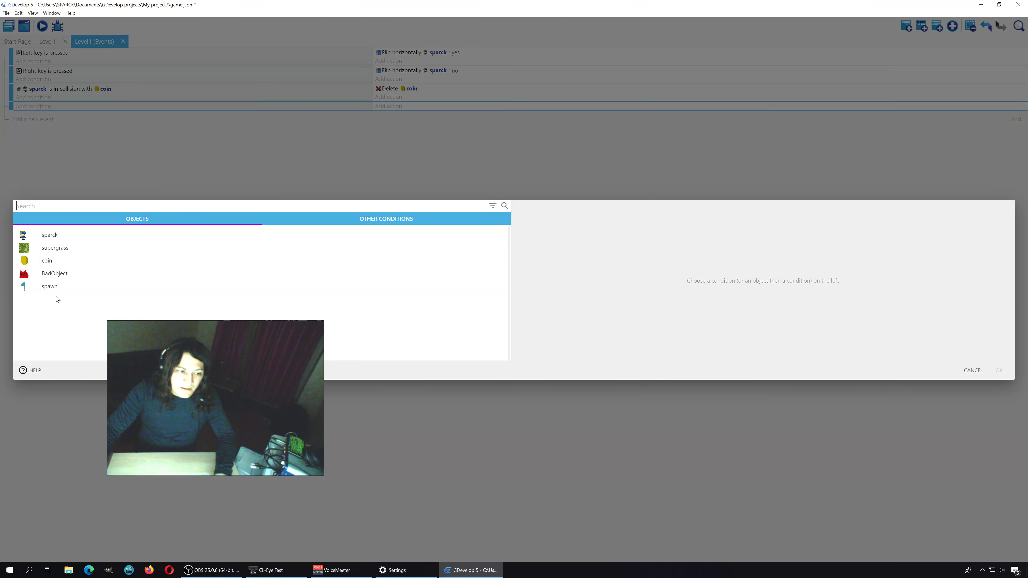
pyautogui.click(371, 219)
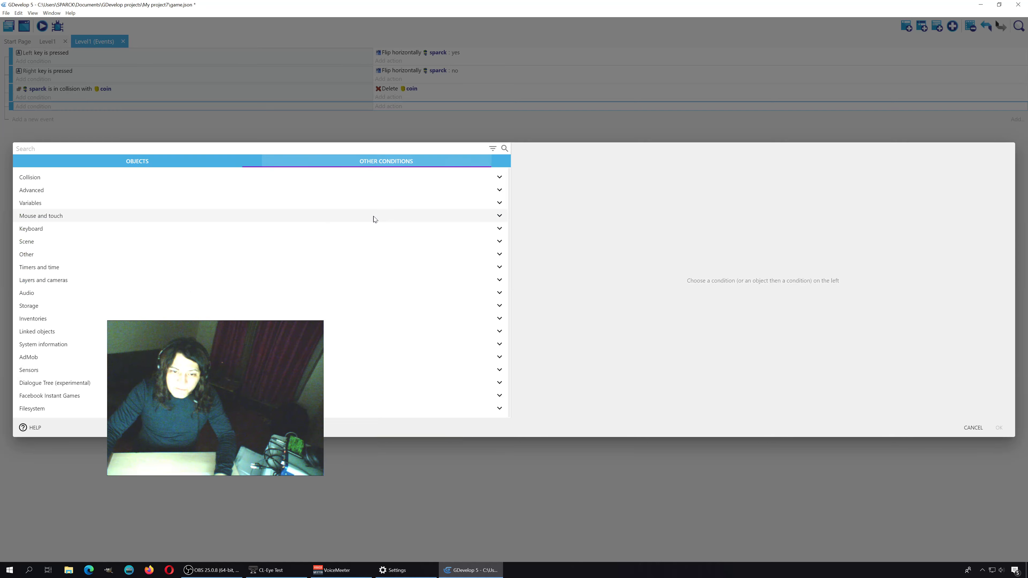
pyautogui.click(40, 242)
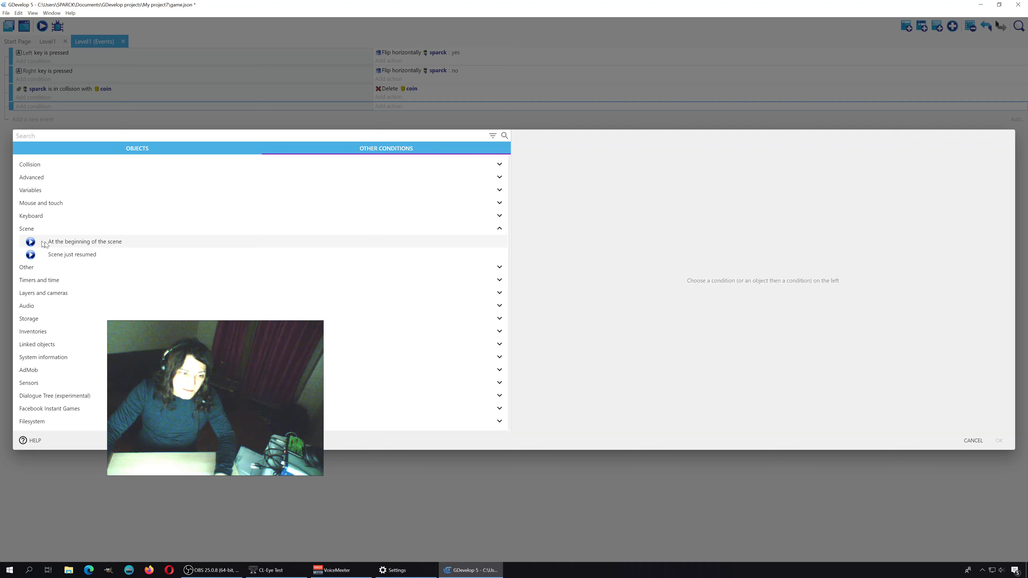
pyautogui.click(116, 242)
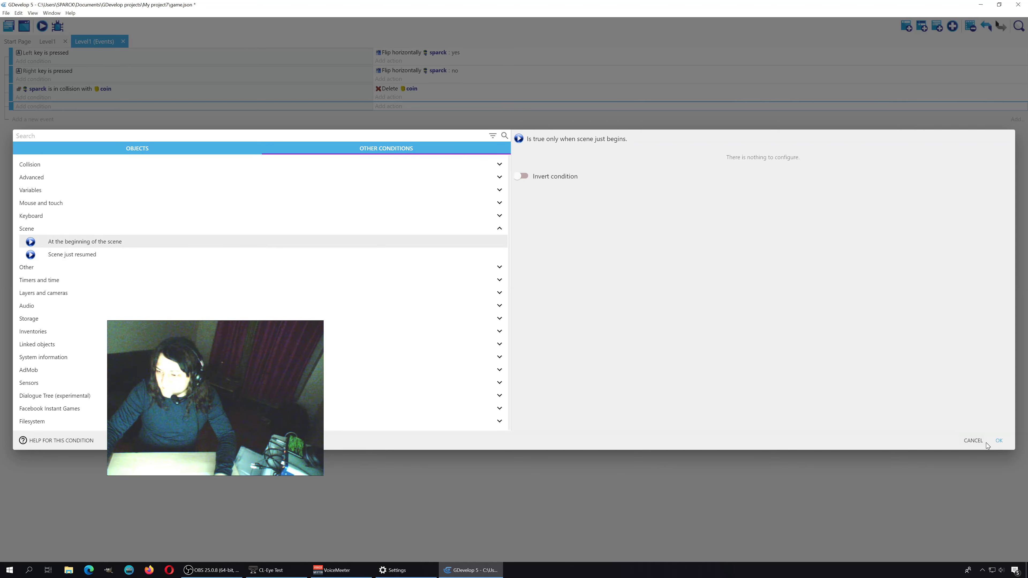
pyautogui.click(999, 441)
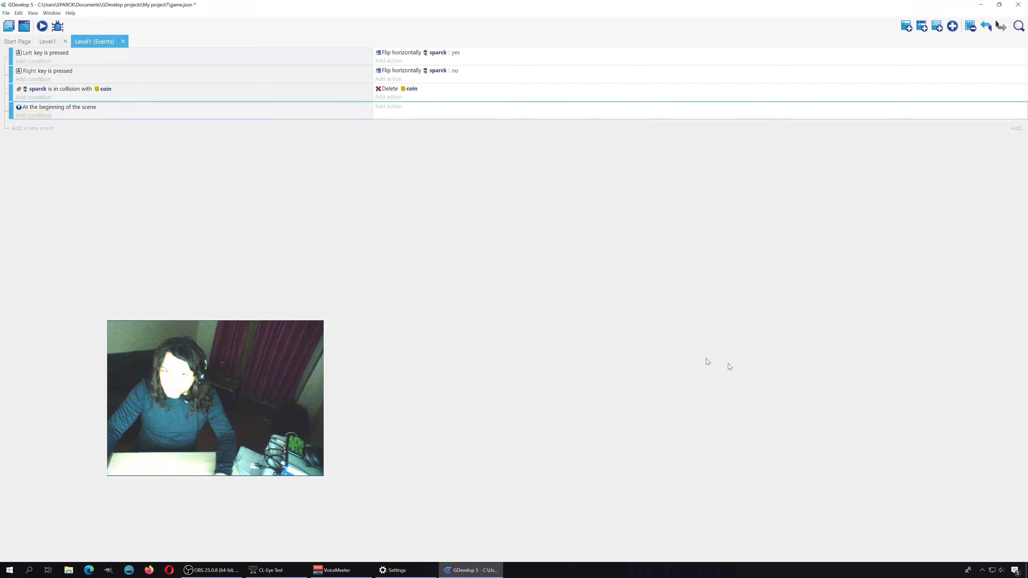
# Add a Hide action for the spawn object to the scene-start event and test it in a game preview.
pyautogui.click(392, 107)
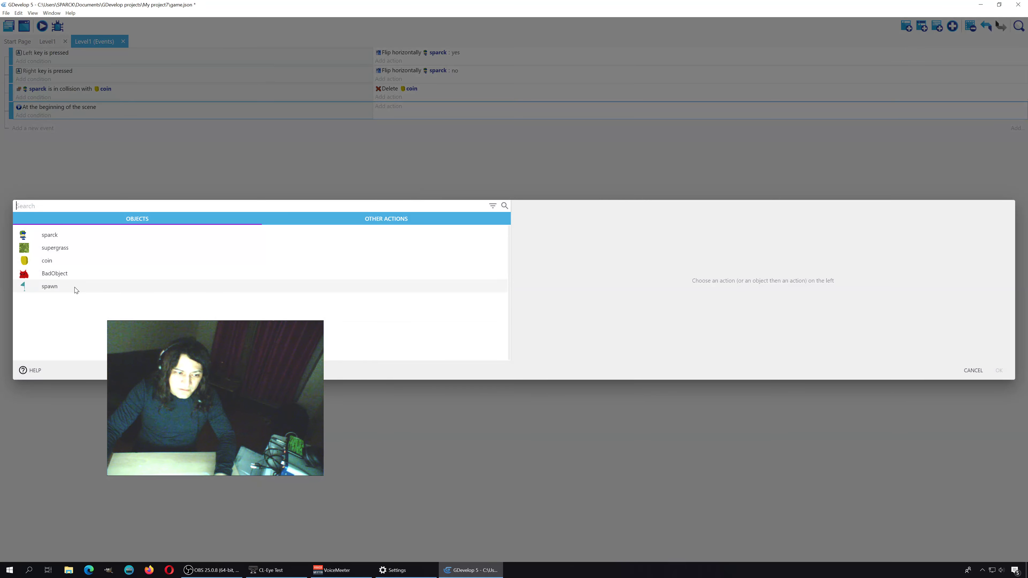
pyautogui.click(61, 287)
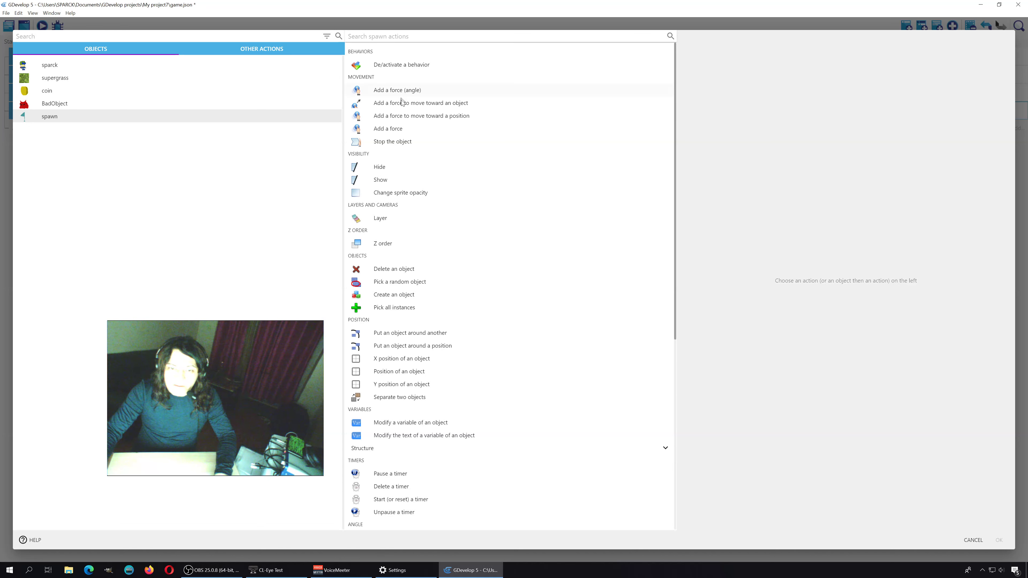
pyautogui.click(390, 170)
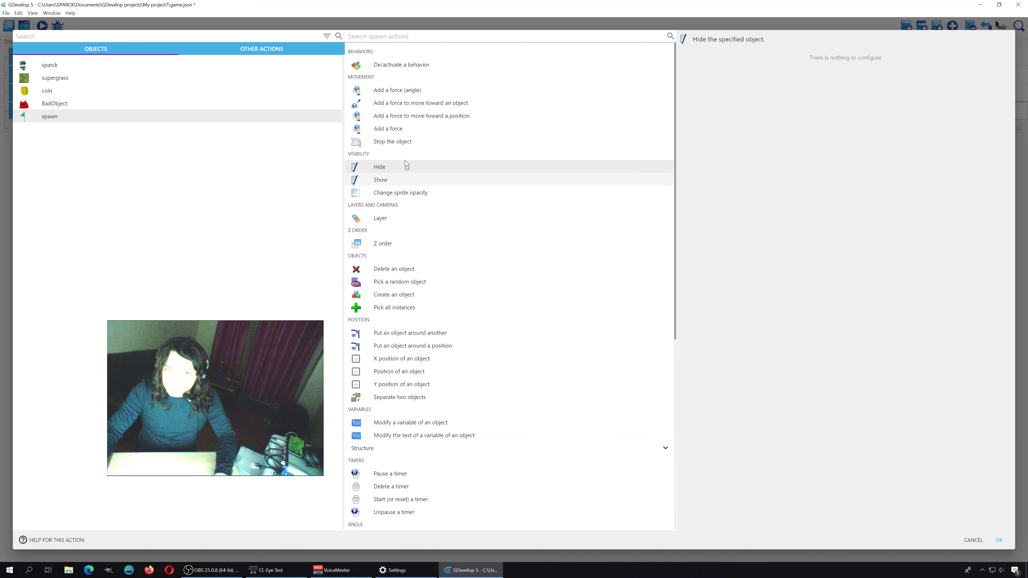
pyautogui.scroll(-8, 434, 377)
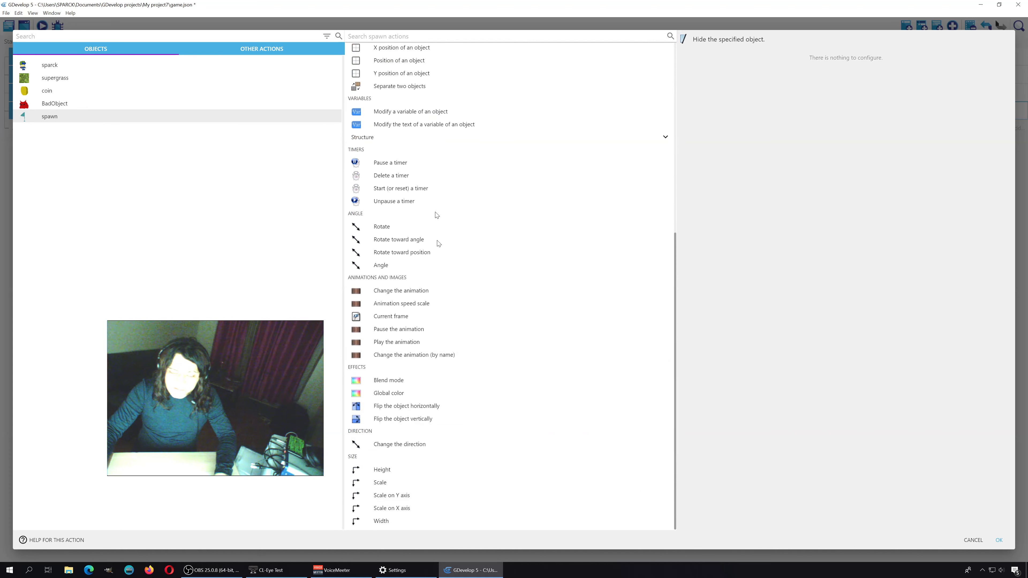
pyautogui.scroll(6, 418, 279)
pyautogui.scroll(3, 410, 119)
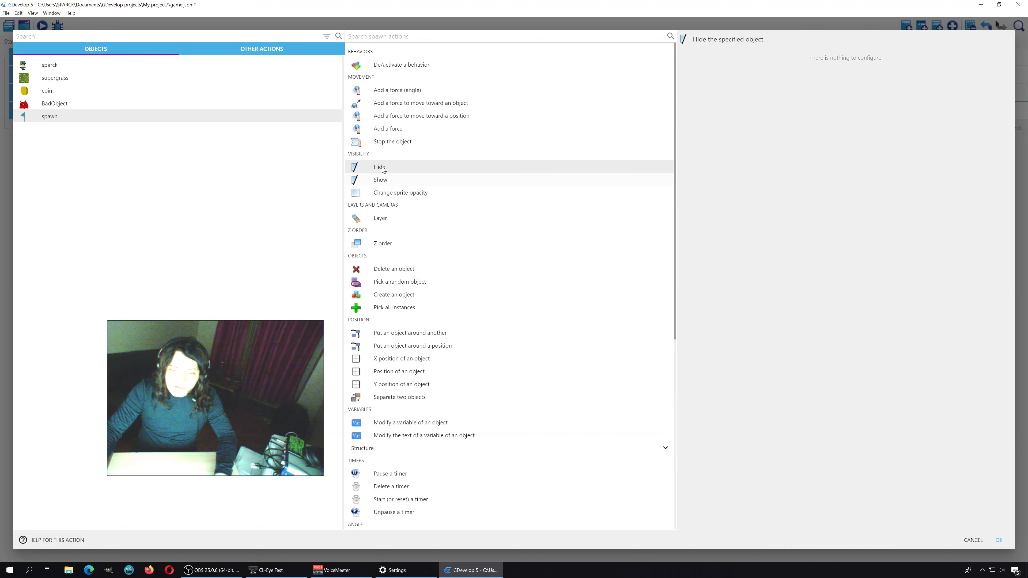
pyautogui.click(1002, 541)
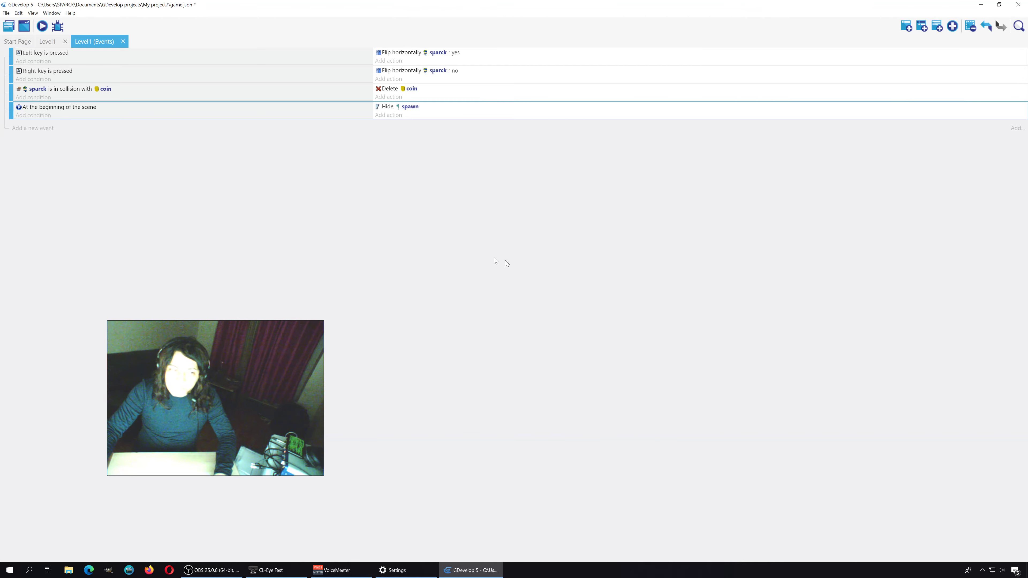
pyautogui.click(42, 26)
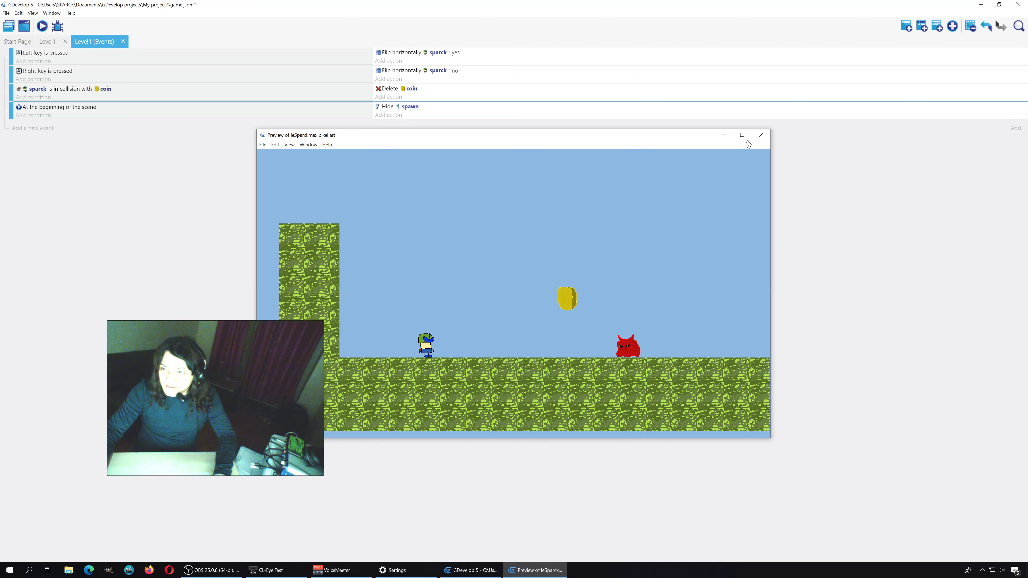
pyautogui.click(761, 135)
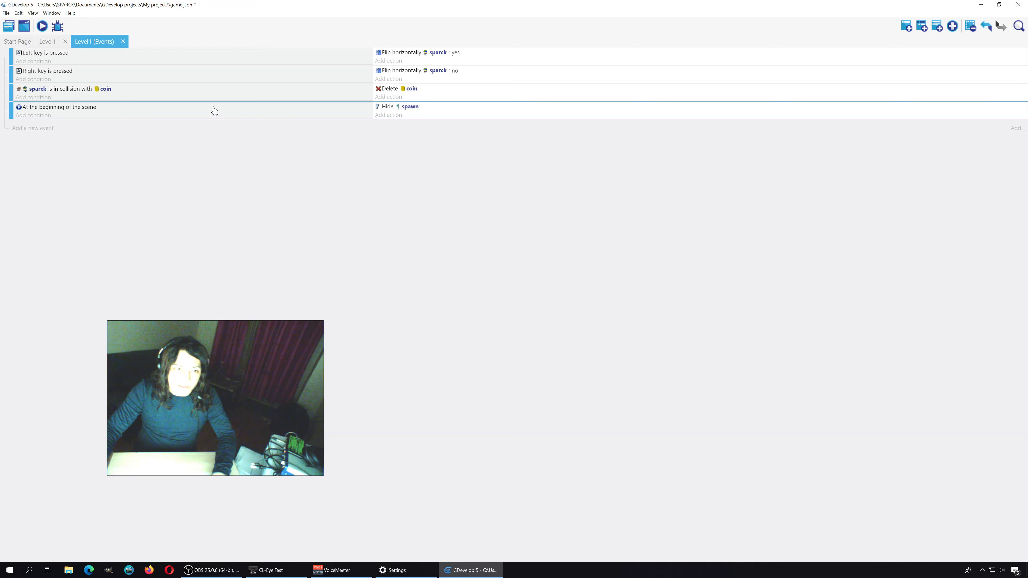
# Duplicate the event for sparck's collision with the coin directly below the original.
pyautogui.click(194, 97)
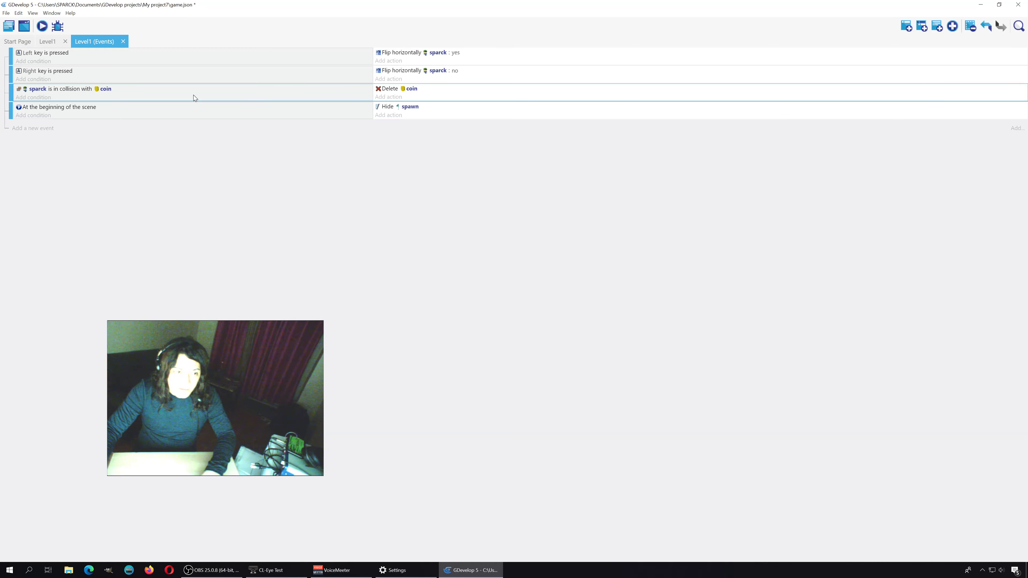
pyautogui.hotkey('ctrl', 'v')
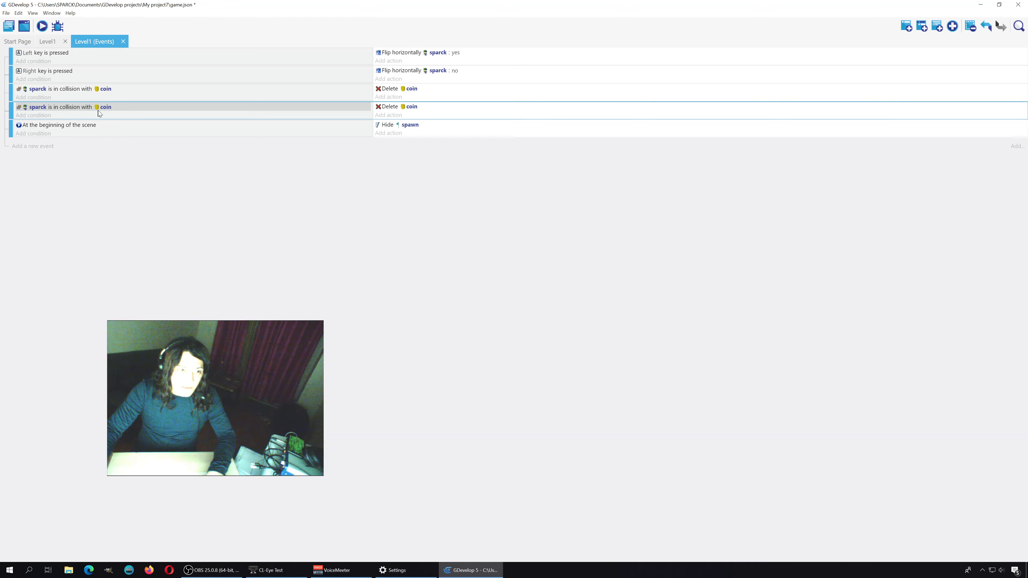
# Change the collided object in the duplicated collision event's condition from coin to BadObject.
pyautogui.click(99, 109)
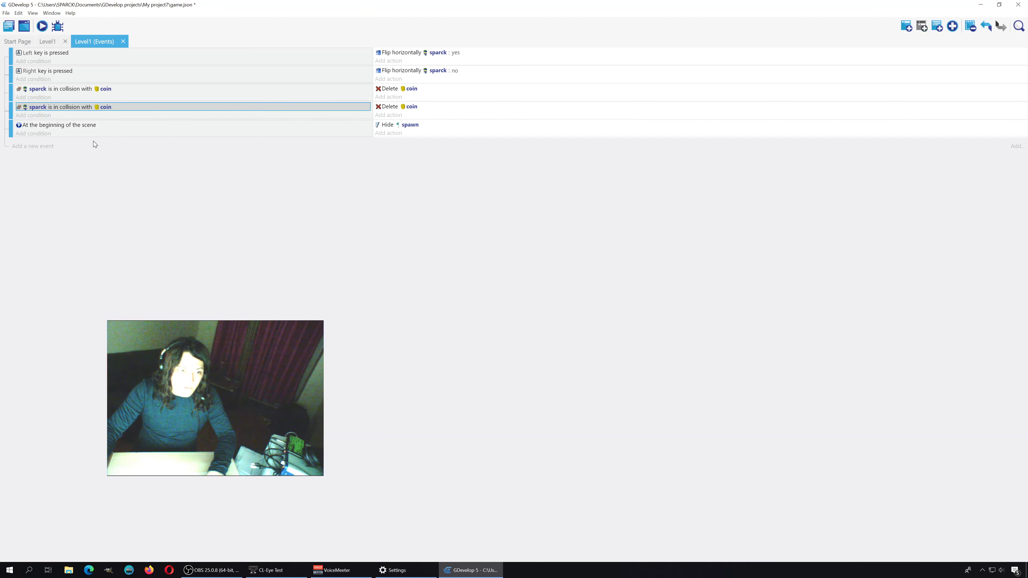
pyautogui.click(97, 108)
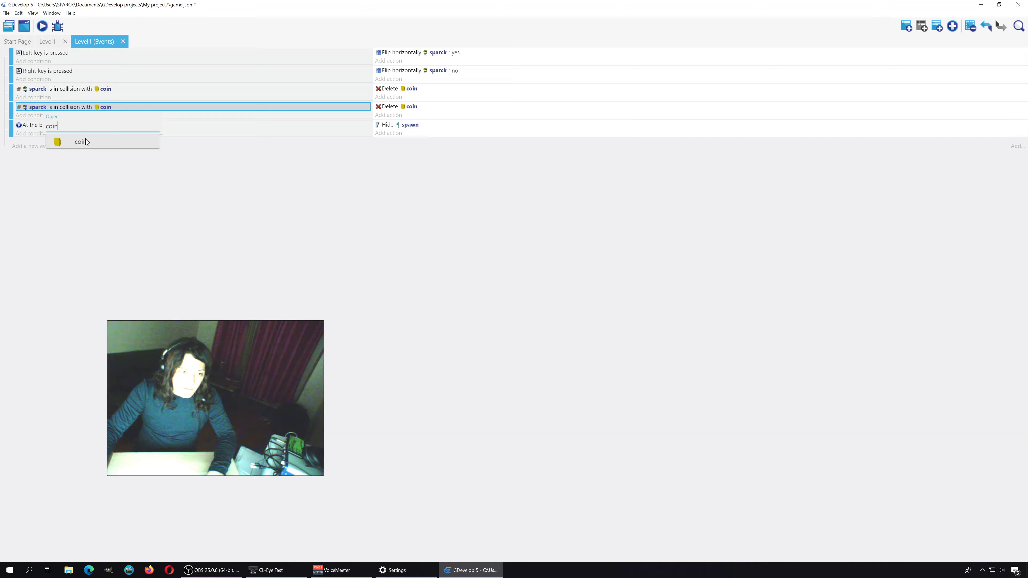
pyautogui.press('BackSpace')
pyautogui.press('BackSpace')
pyautogui.press('BackSpace')
pyautogui.press('BackSpace')
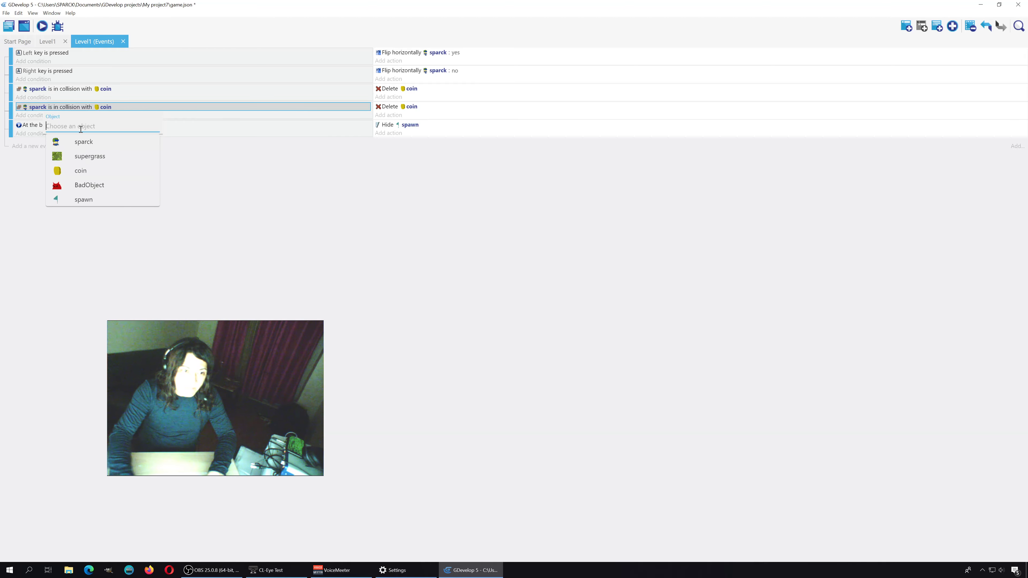
pyautogui.click(98, 187)
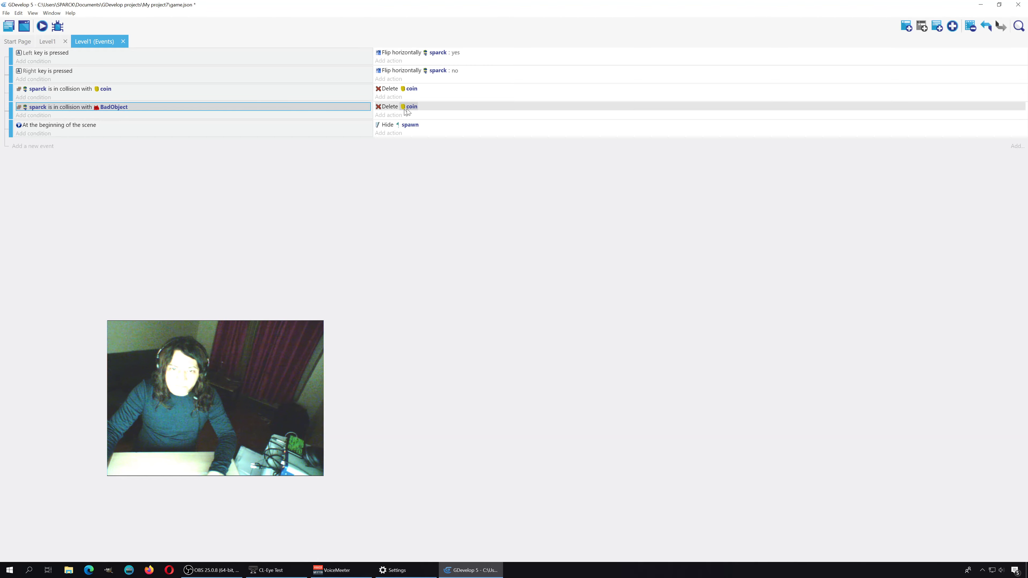
# Replace the Delete coin action in the BadObject collision event with putting sparck around spawn at a distance of 0.
pyautogui.rightClick(420, 107)
pyautogui.click(445, 146)
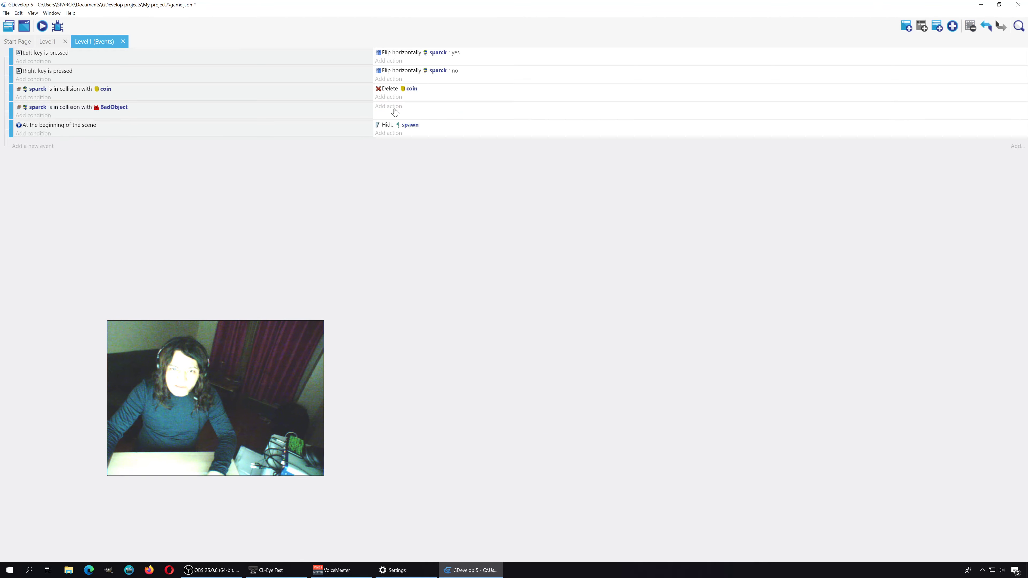
pyautogui.click(392, 107)
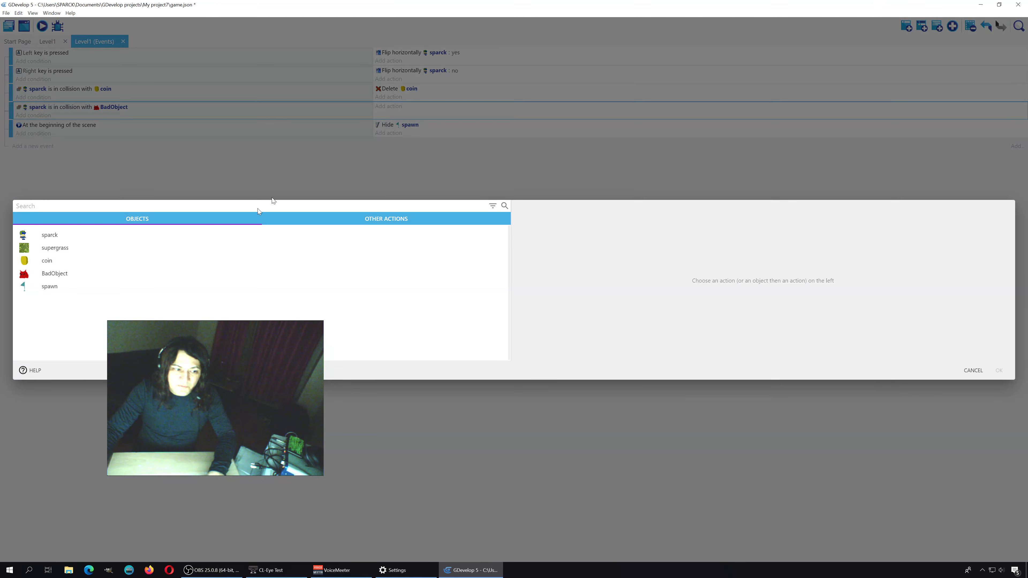
pyautogui.click(59, 236)
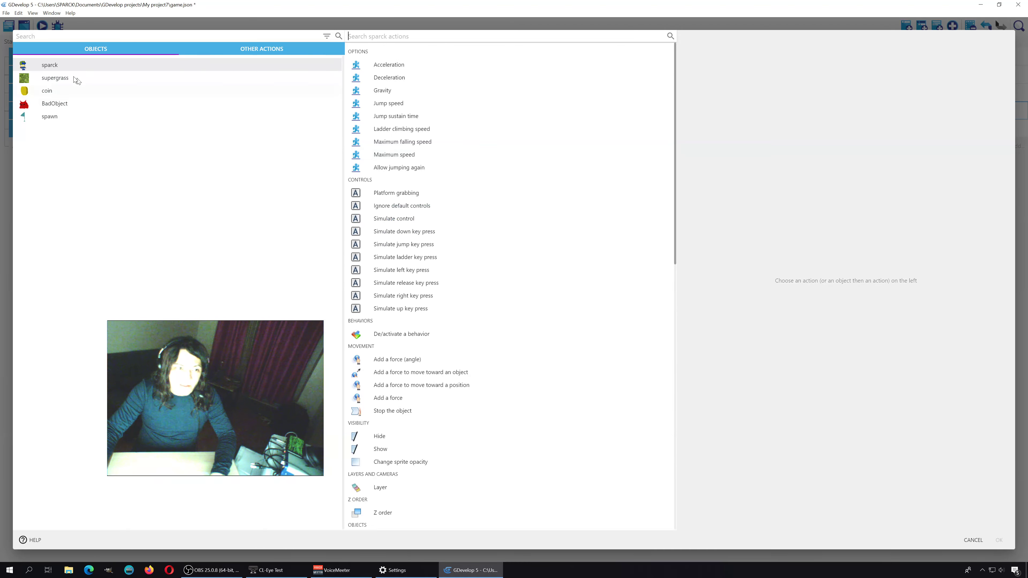
pyautogui.scroll(-2, 408, 323)
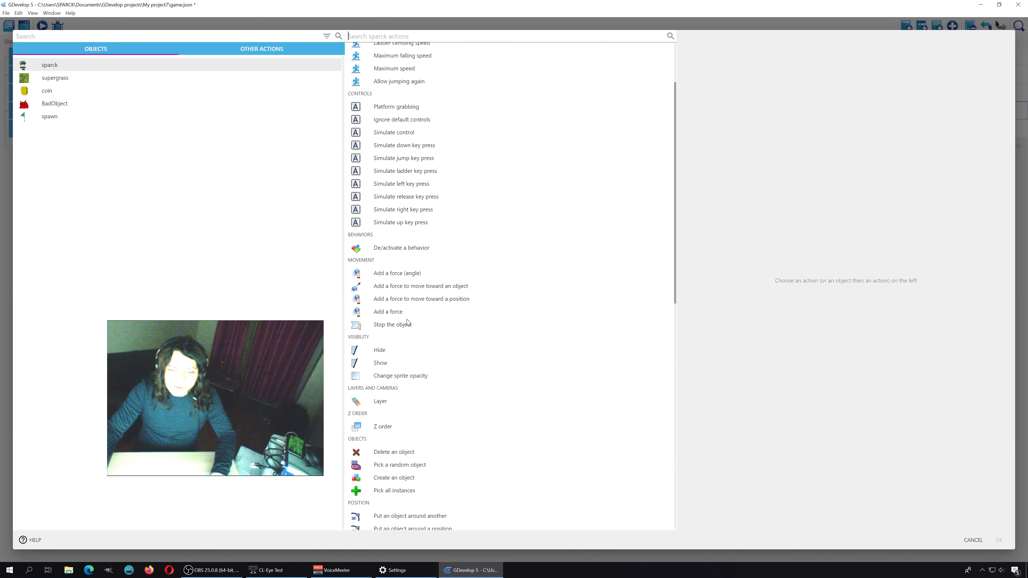
pyautogui.scroll(-1, 407, 322)
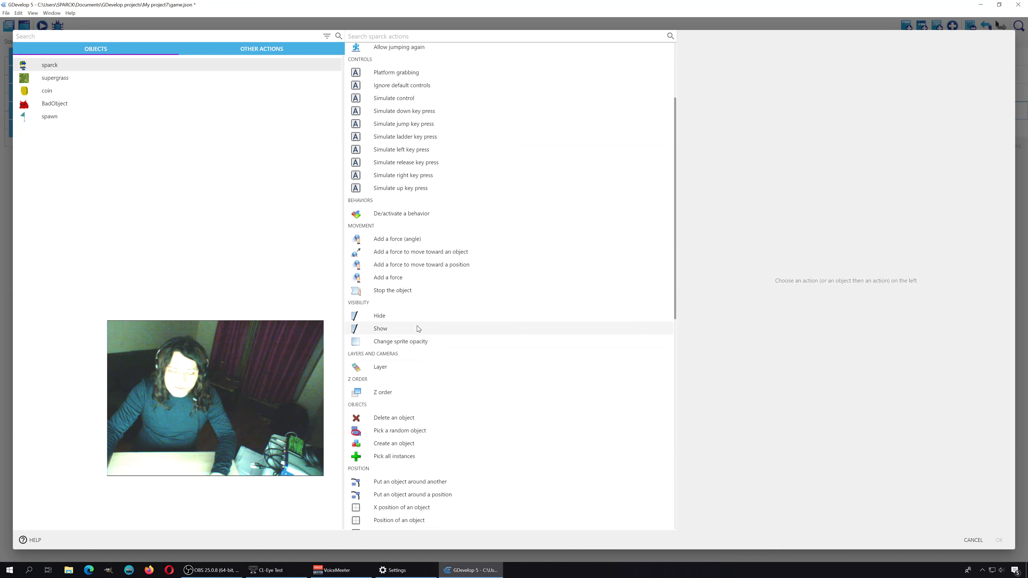
pyautogui.scroll(-4, 417, 329)
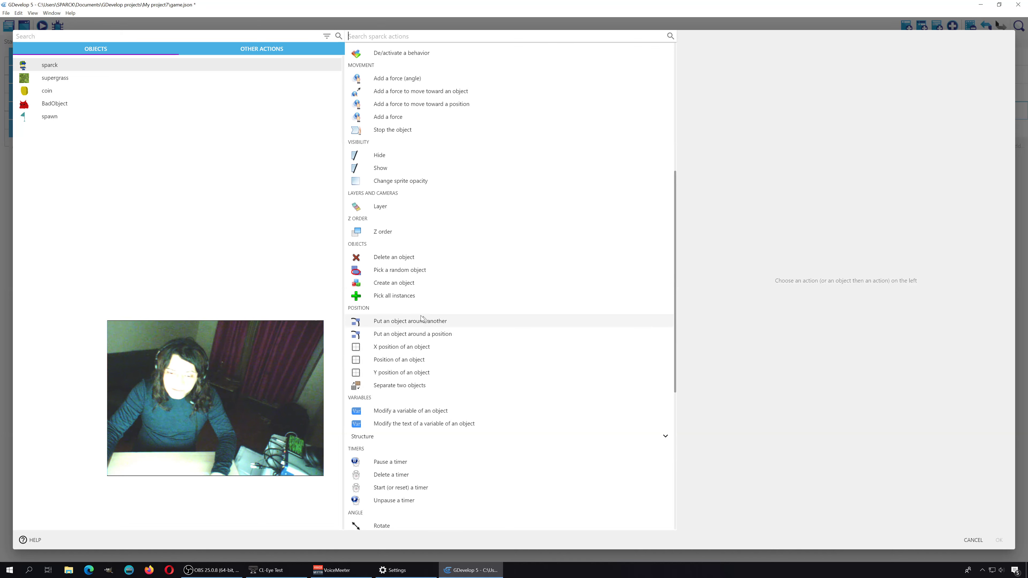
pyautogui.click(392, 322)
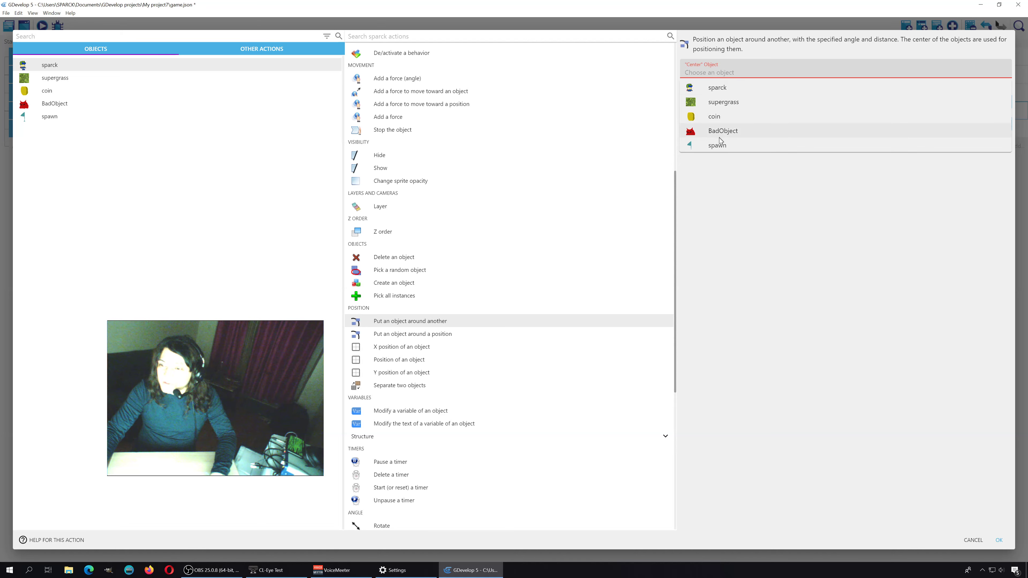
pyautogui.click(719, 146)
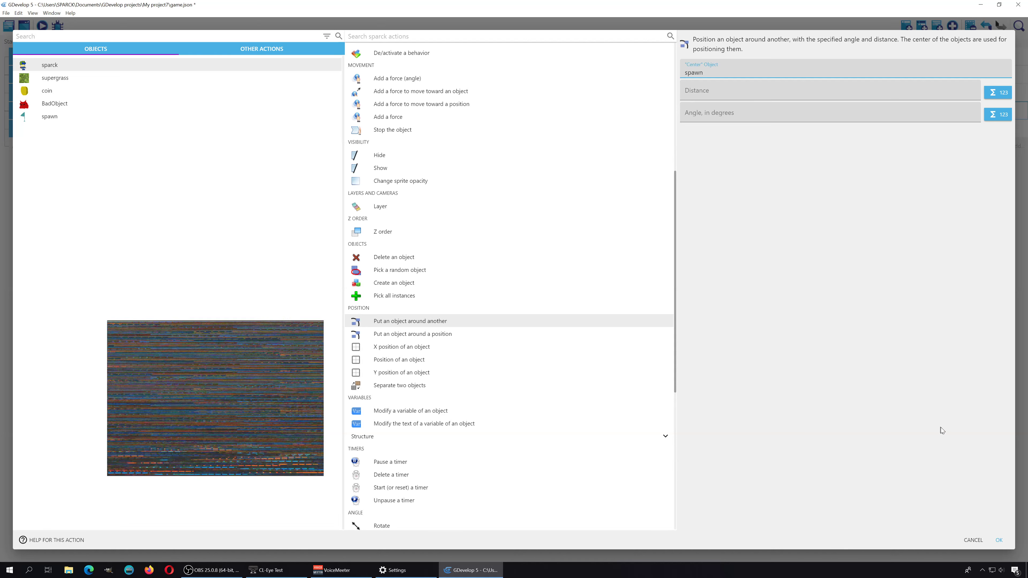
pyautogui.click(713, 90)
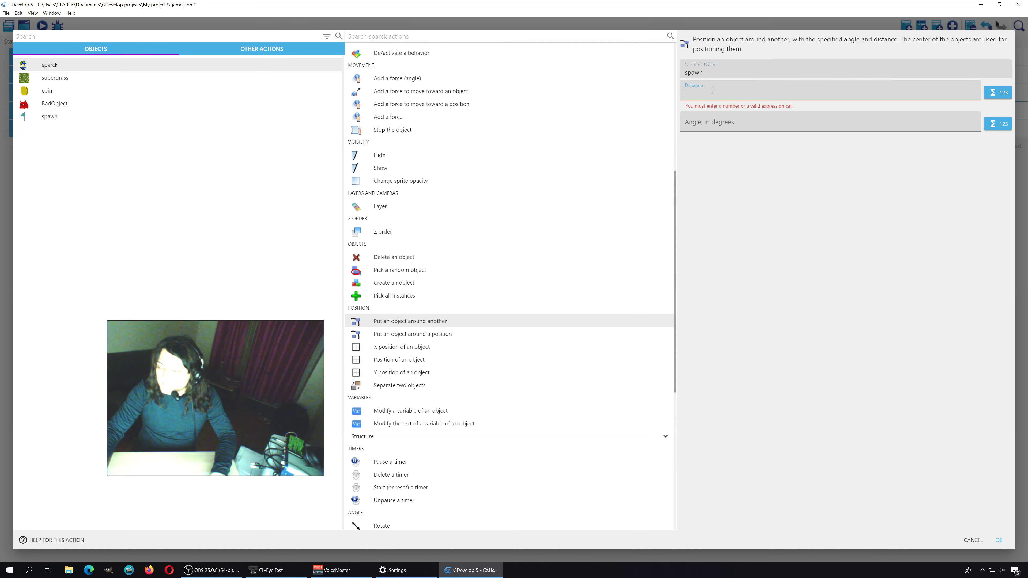
pyautogui.write('0')
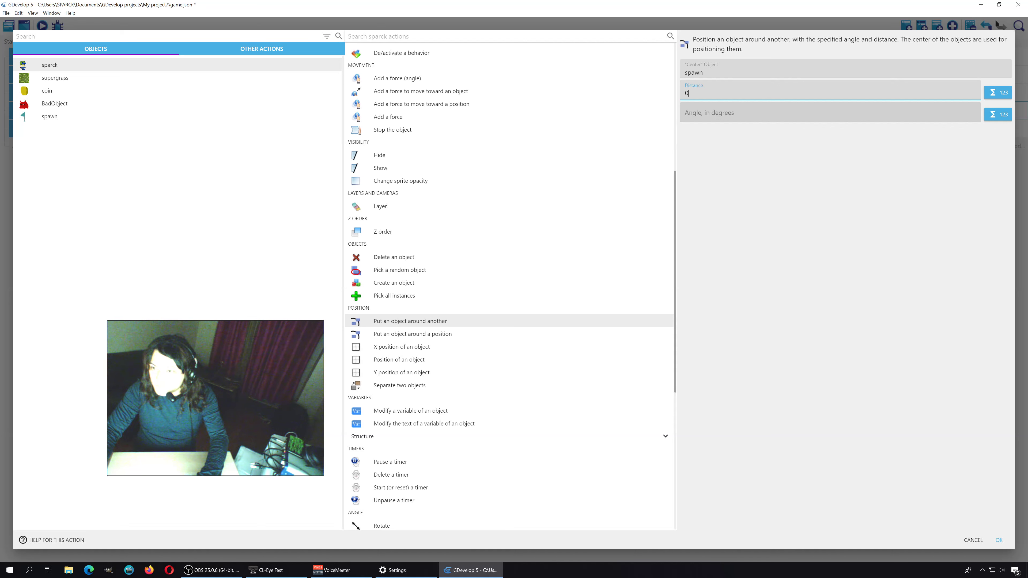
pyautogui.click(845, 407)
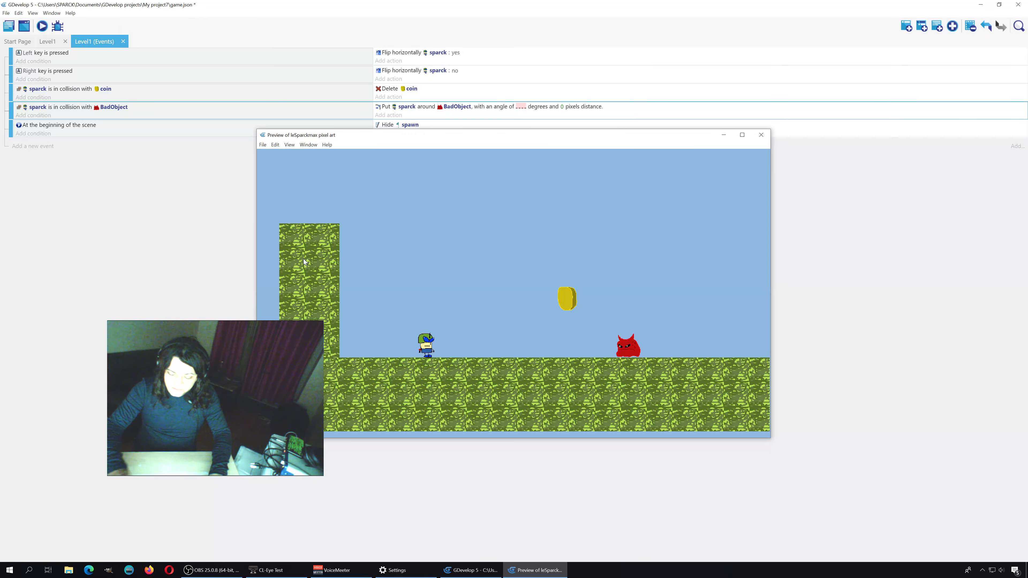
# Test the BadObject collision in the game preview by running sparck into the red enemy, and close the preview.
pyautogui.press('Right')
pyautogui.press('Right')
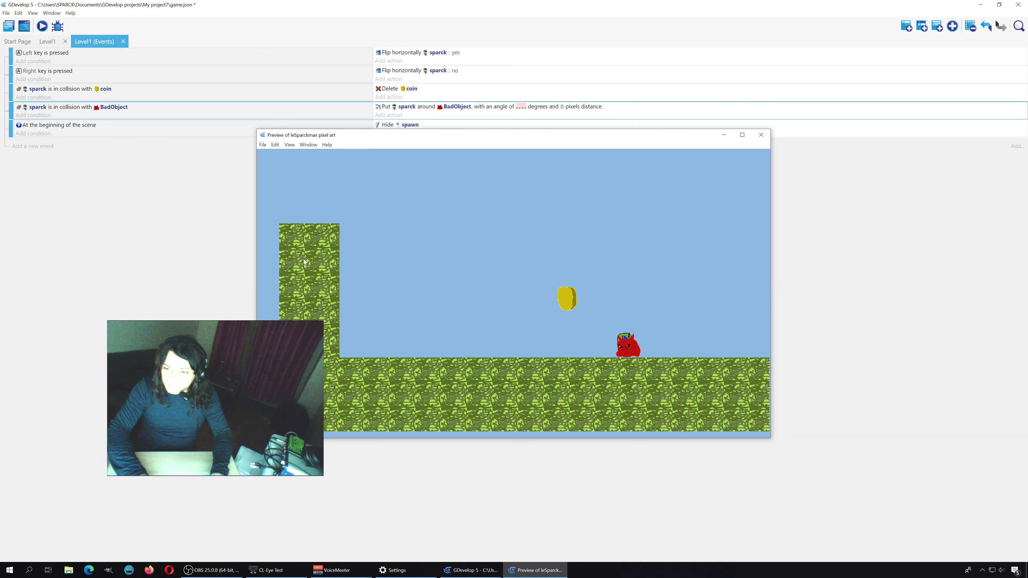
pyautogui.click(761, 135)
# Set spawn as the center object of the action that repositions sparck in the BadObject collision event.
pyautogui.click(455, 106)
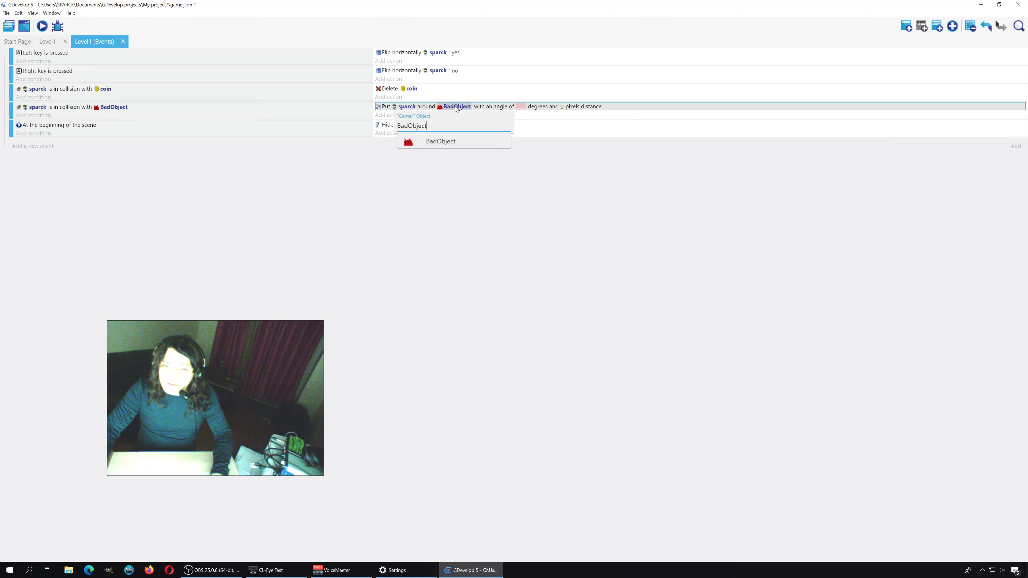
pyautogui.click(464, 142)
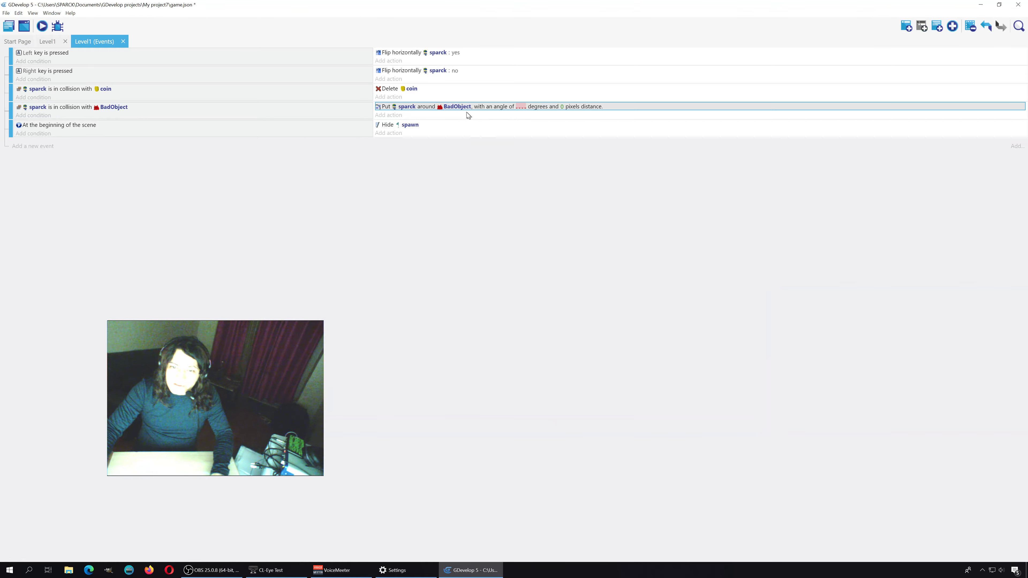
pyautogui.click(456, 106)
pyautogui.press('BackSpace')
pyautogui.press('BackSpace')
pyautogui.press('BackSpace')
pyautogui.press('BackSpace')
pyautogui.press('BackSpace')
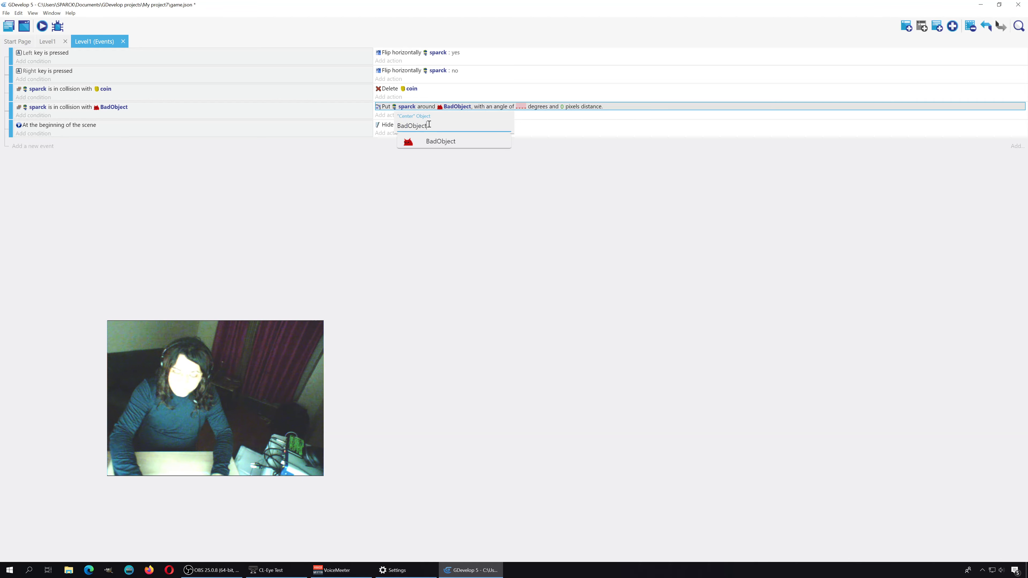
pyautogui.press('BackSpace')
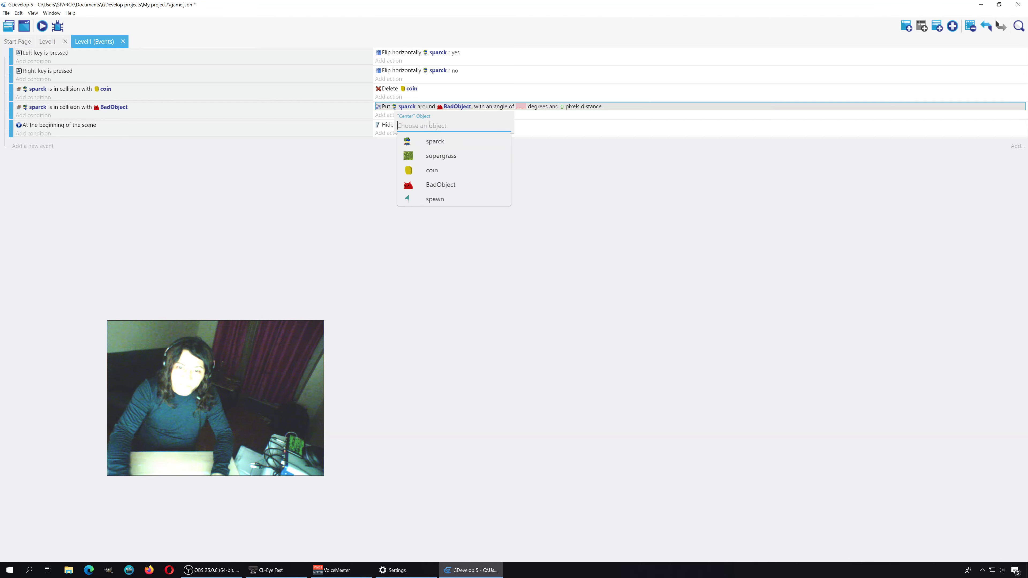
pyautogui.click(427, 199)
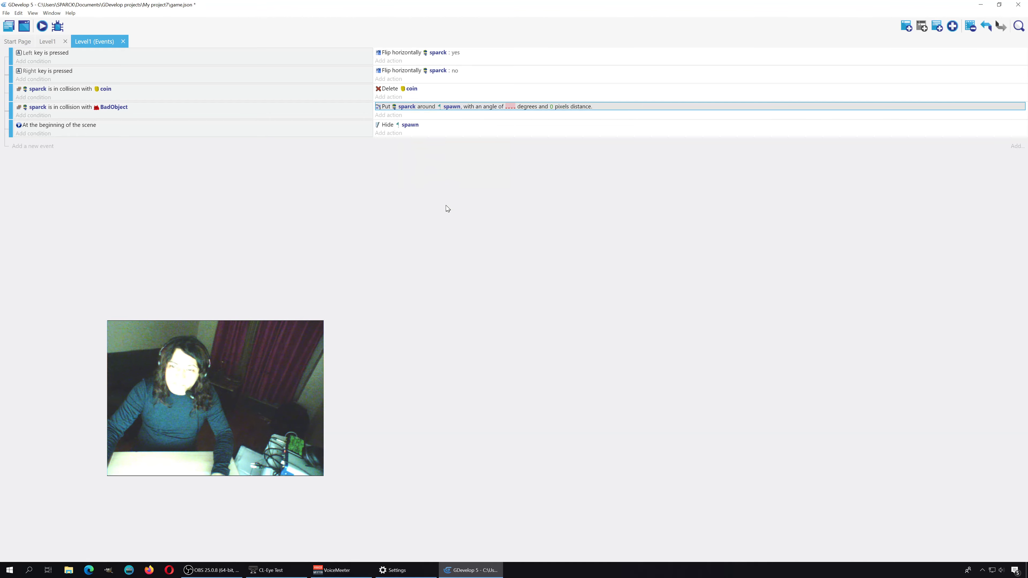
# Preview the game, collect the coin and run and jump sparck into BadObject repeatedly to test the respawn, and close the preview.
pyautogui.click(42, 27)
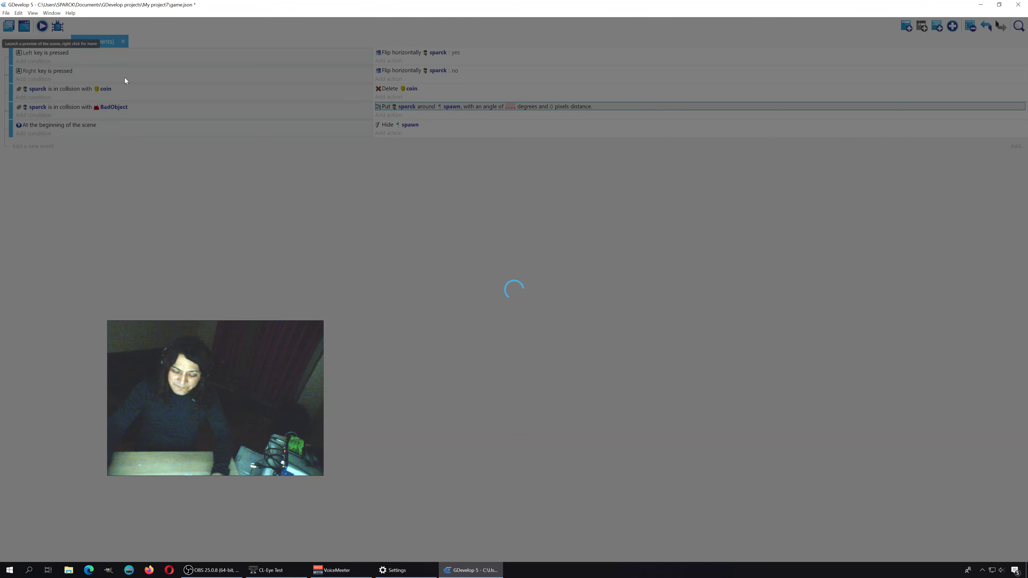
pyautogui.press('Right')
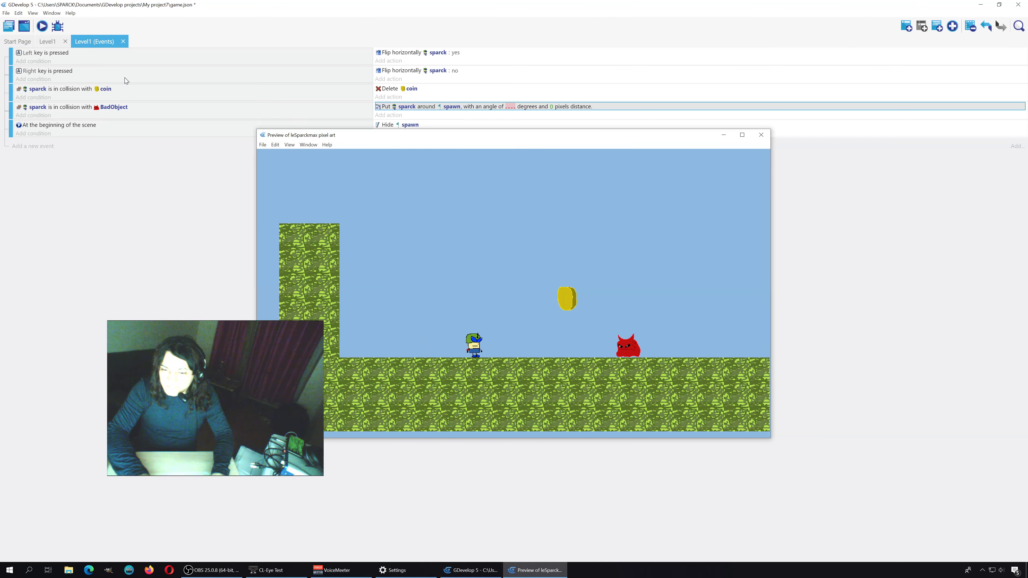
pyautogui.press('space')
pyautogui.press('Right')
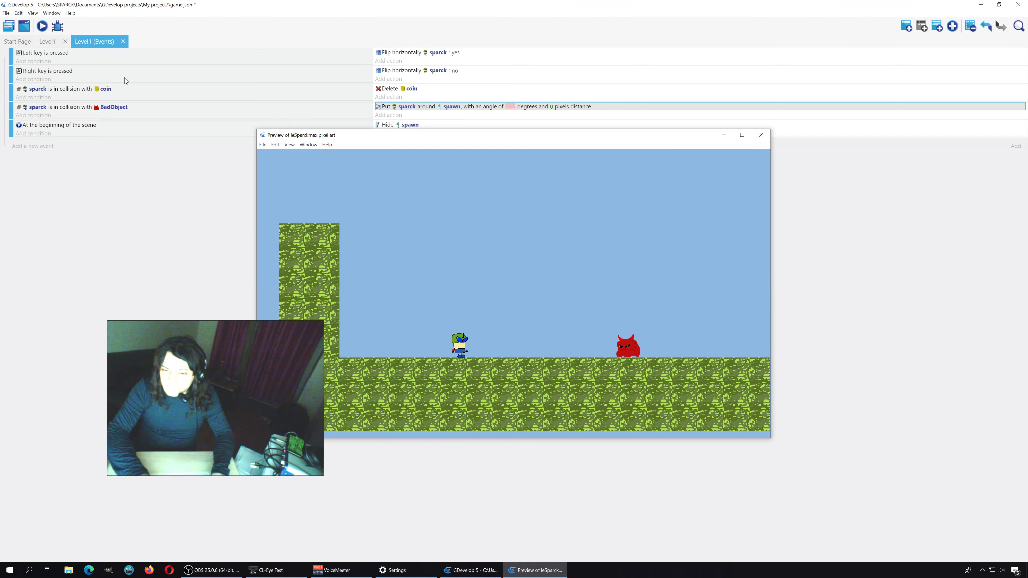
pyautogui.press('space')
pyautogui.press('space')
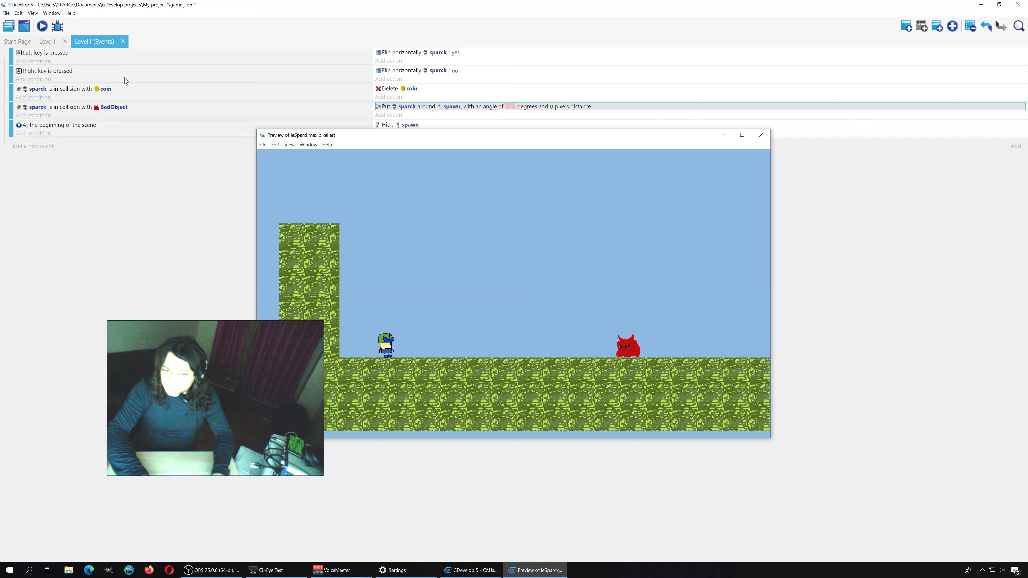
pyautogui.press('Right')
pyautogui.press('space')
pyautogui.press('Right')
pyautogui.press('space')
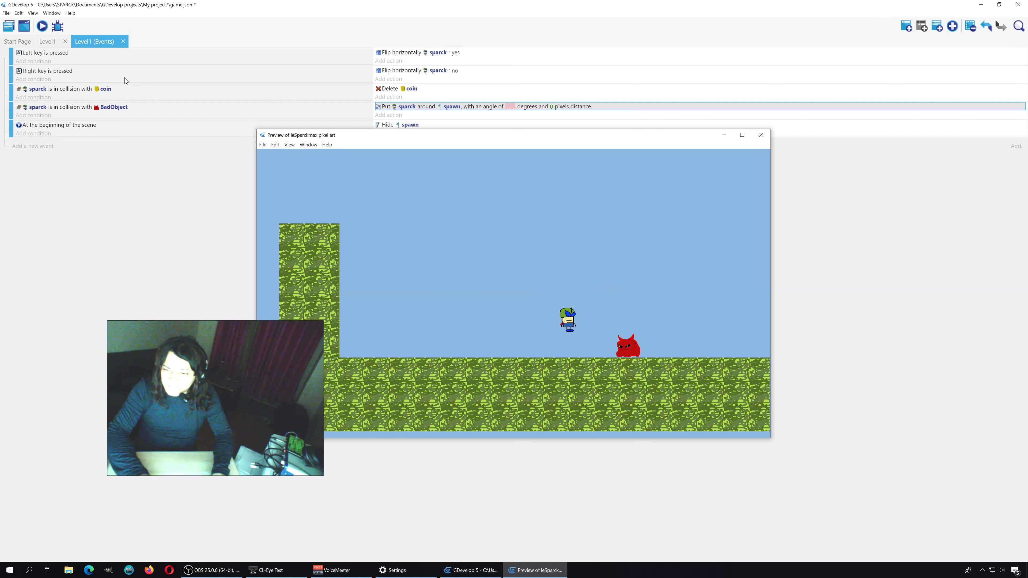
pyautogui.press('Right')
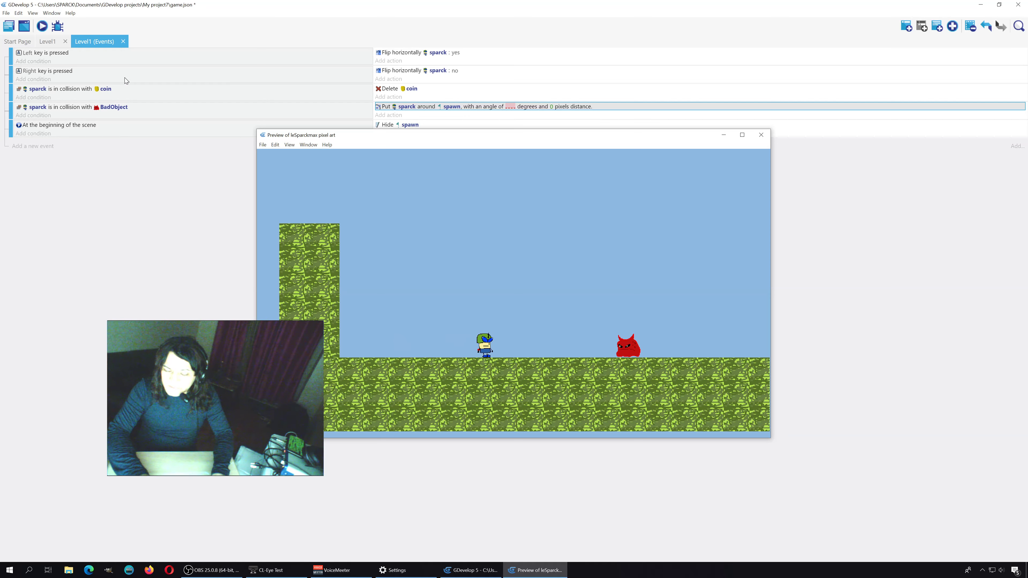
pyautogui.press('space')
pyautogui.press('Left')
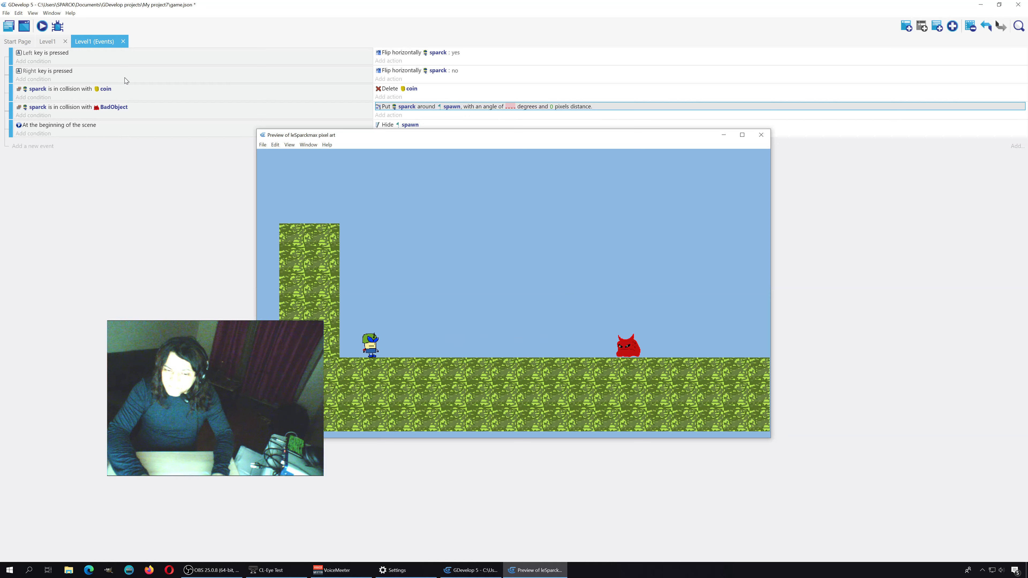
pyautogui.press('space')
pyautogui.press('Right')
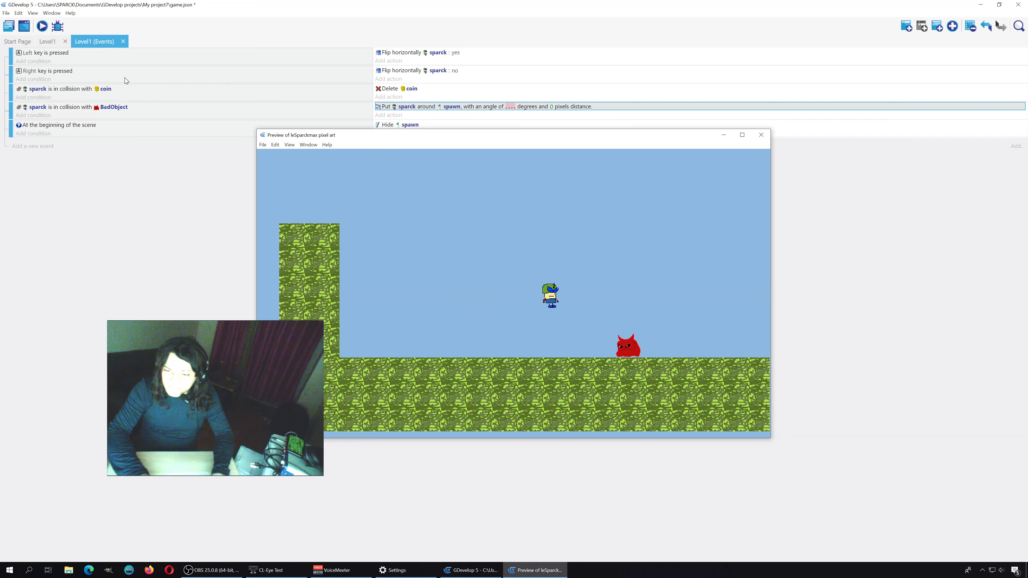
pyautogui.press('Right')
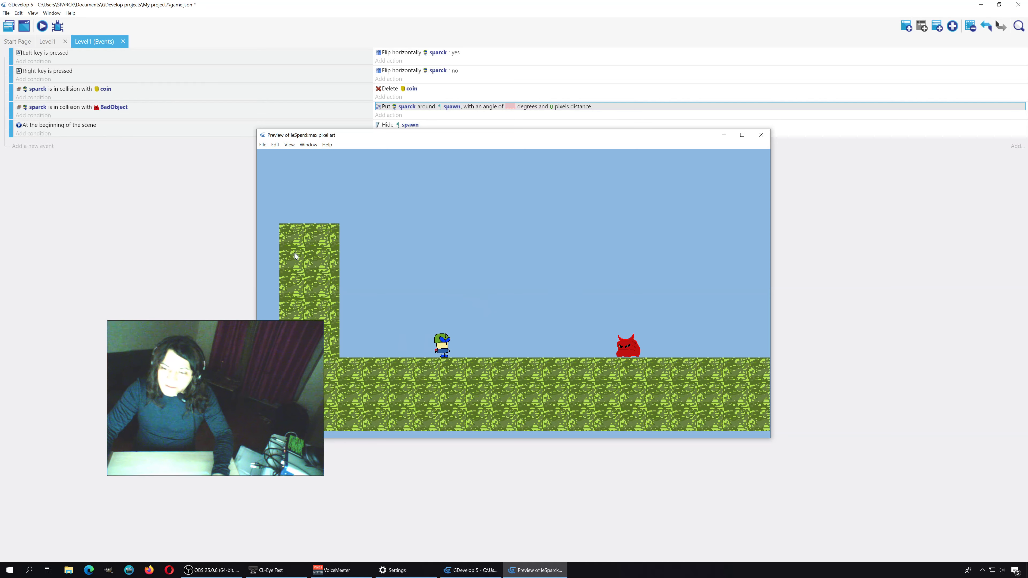
pyautogui.click(760, 135)
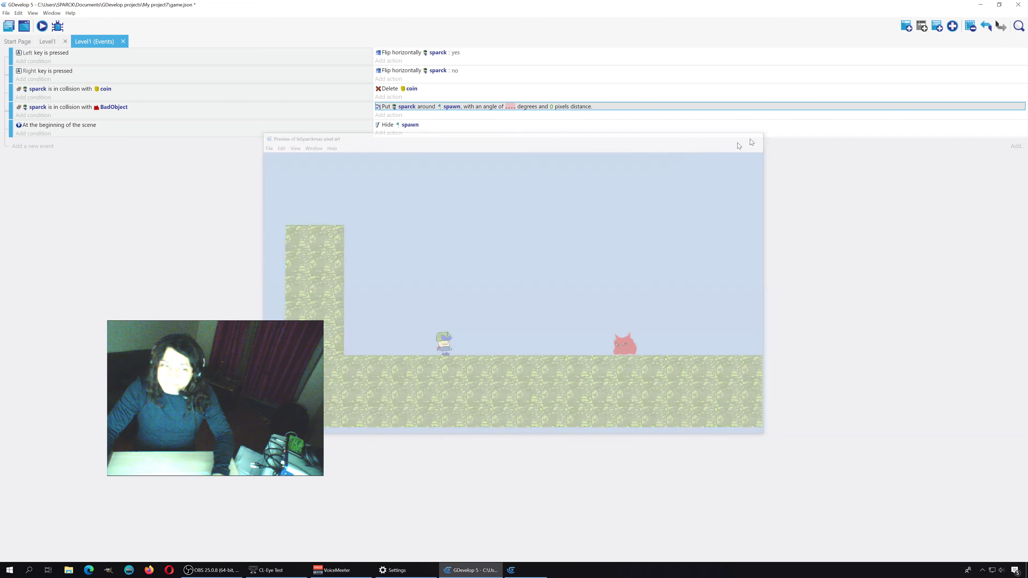
# Open BadObject's collision mask settings from the Level1 scene and switch Animation #0 to a custom collision mask.
pyautogui.click(44, 42)
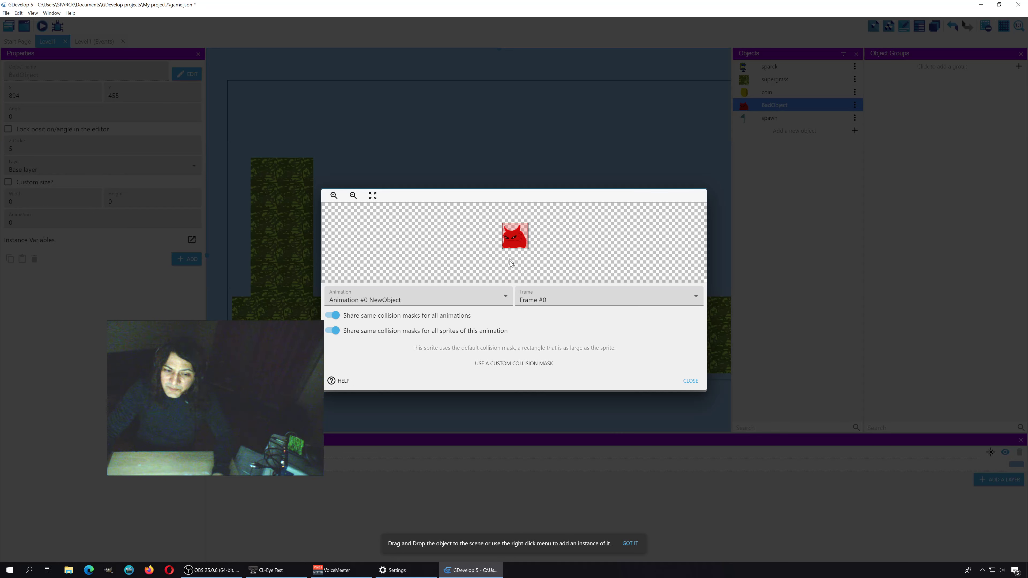
pyautogui.click(506, 297)
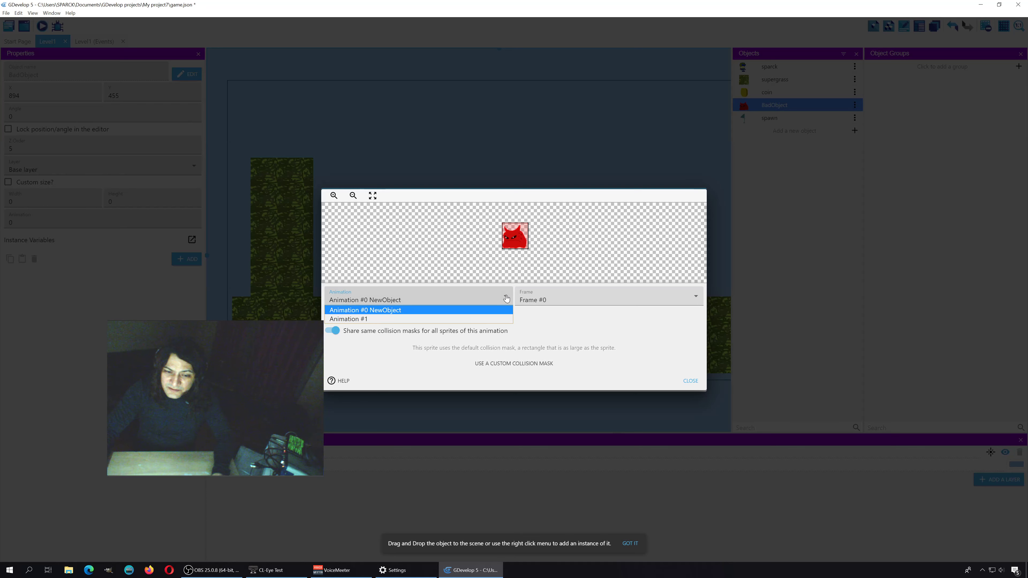
pyautogui.click(507, 299)
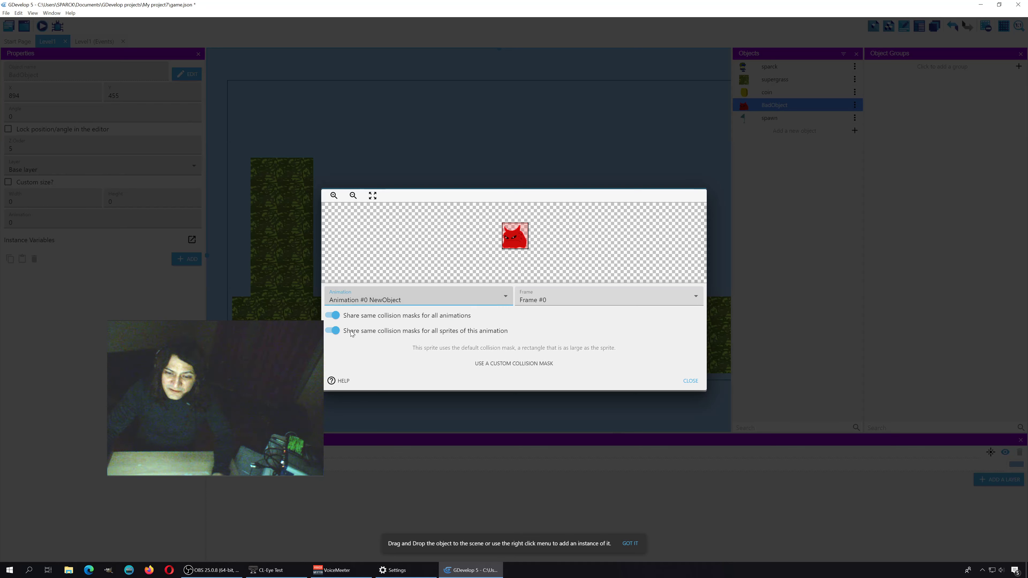
pyautogui.click(512, 365)
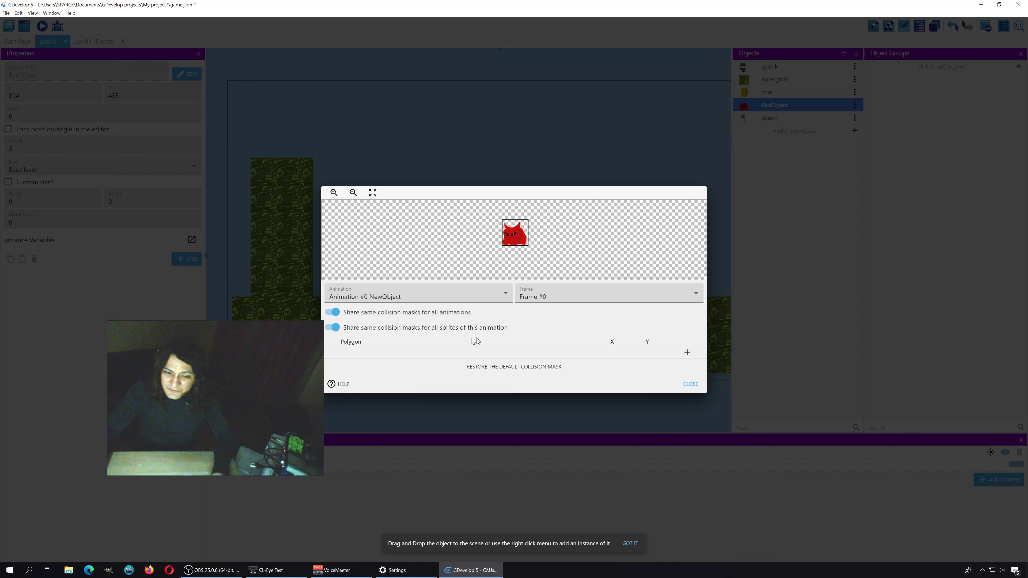
# Add a quadrilateral polygon to BadObject's collision mask and roughly reposition its corners over the red sprite.
pyautogui.click(687, 351)
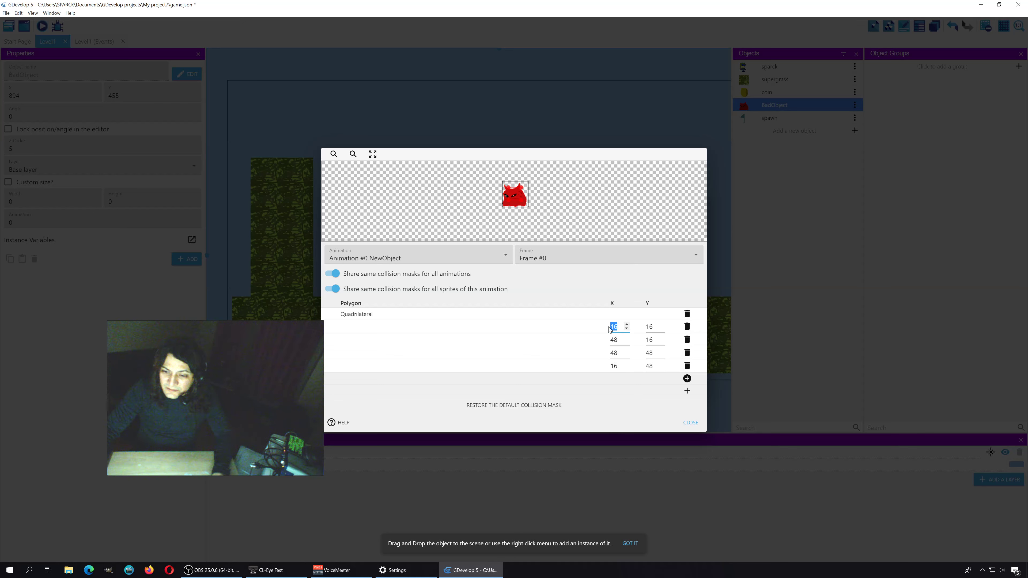
pyautogui.click(523, 187)
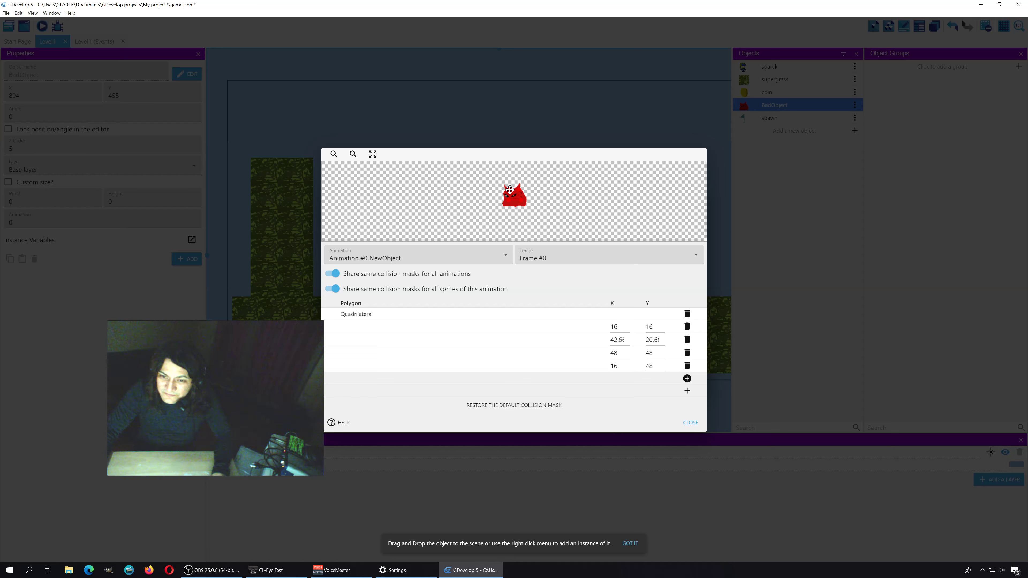
pyautogui.moveTo(509, 189); pyautogui.dragTo(513, 202)
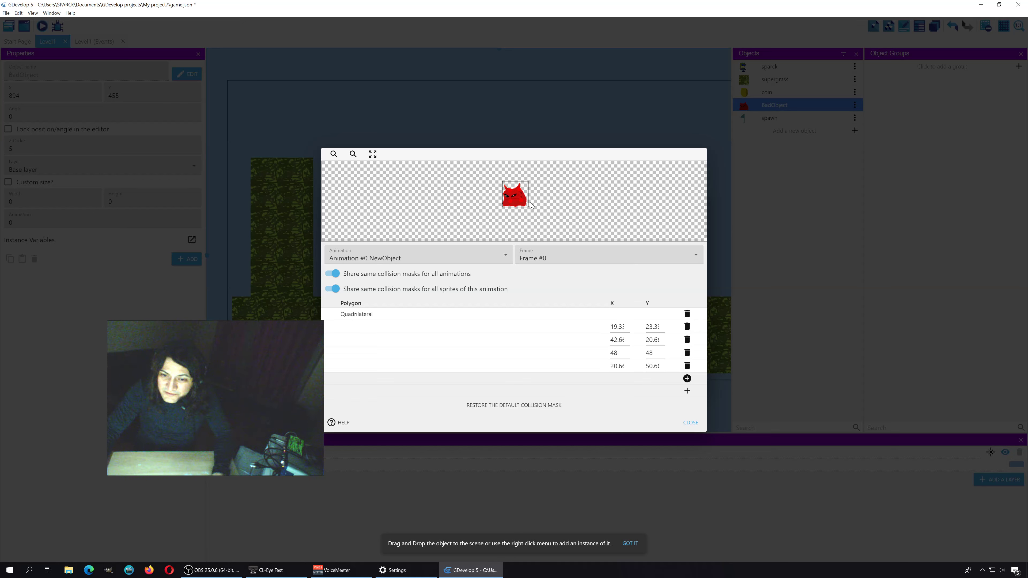
# Fit the quadrilateral's corners to BadObject's body at about (14, 24), (46, 23), (60, 49) and (8, 51), and apply the object changes.
pyautogui.click(334, 154)
pyautogui.click(335, 155)
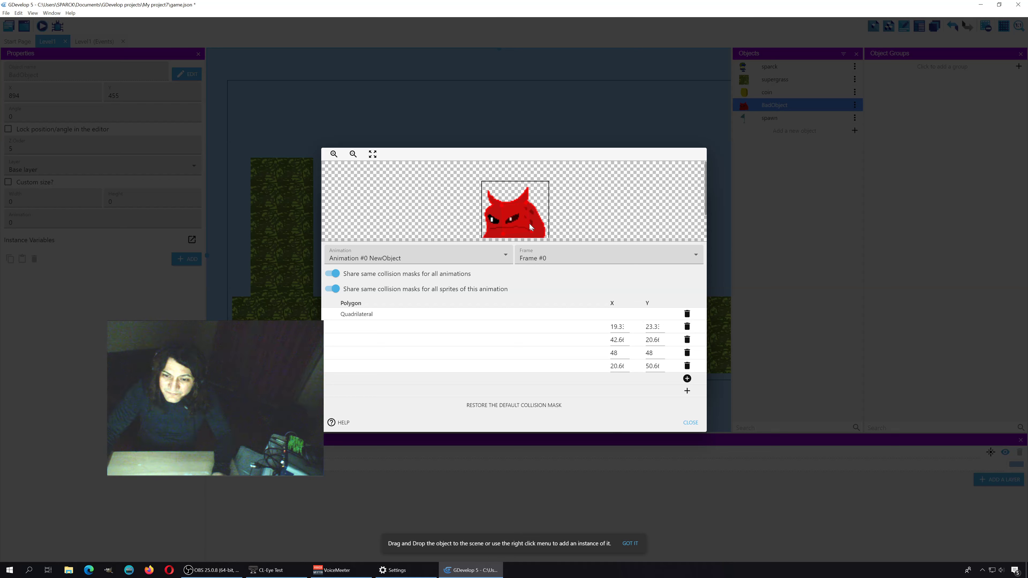
pyautogui.moveTo(528, 232); pyautogui.dragTo(527, 232)
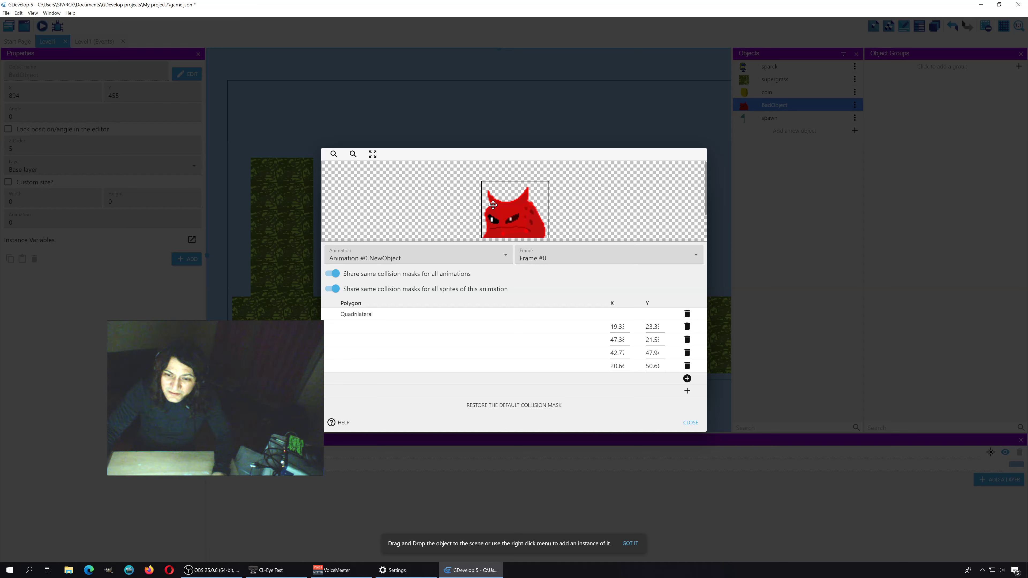
pyautogui.moveTo(493, 206); pyautogui.dragTo(489, 205)
pyautogui.moveTo(544, 234); pyautogui.dragTo(544, 232)
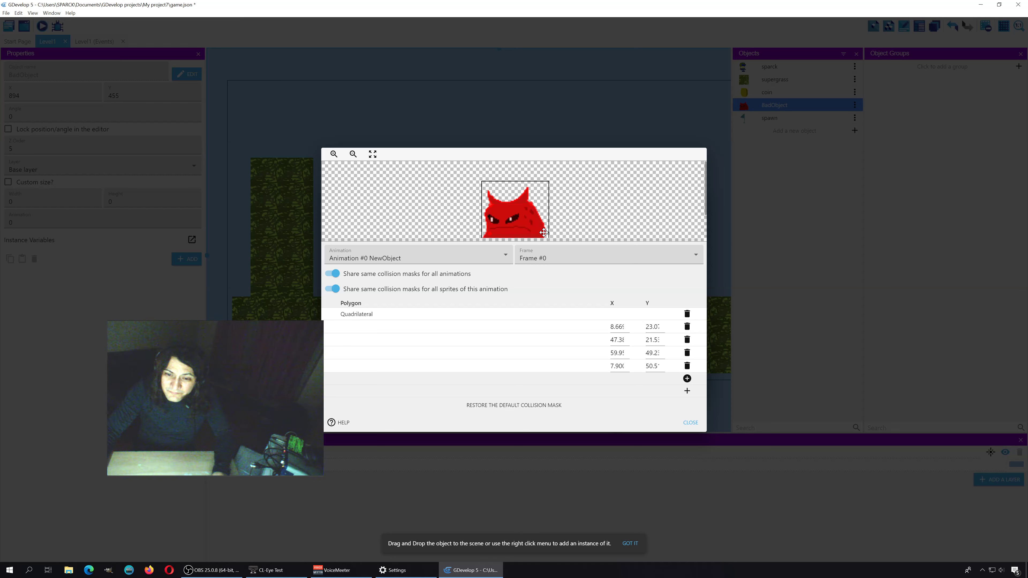
pyautogui.moveTo(497, 206); pyautogui.dragTo(503, 208)
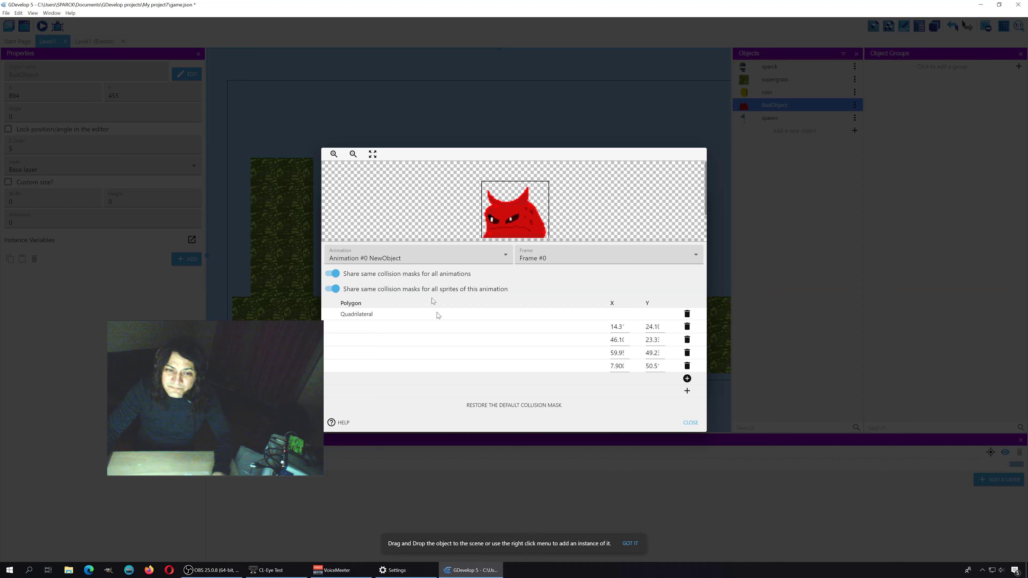
pyautogui.click(690, 422)
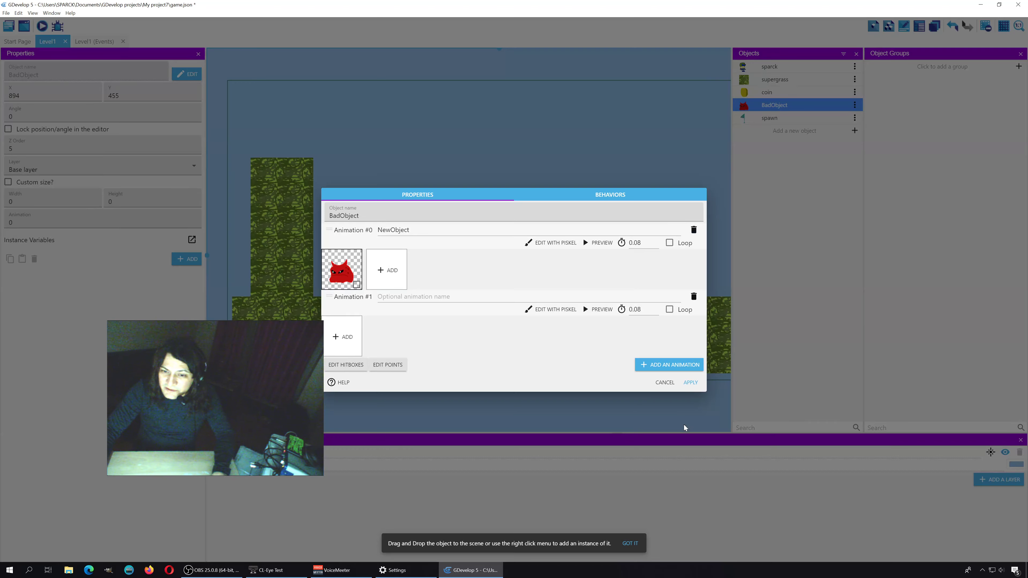
pyautogui.click(691, 383)
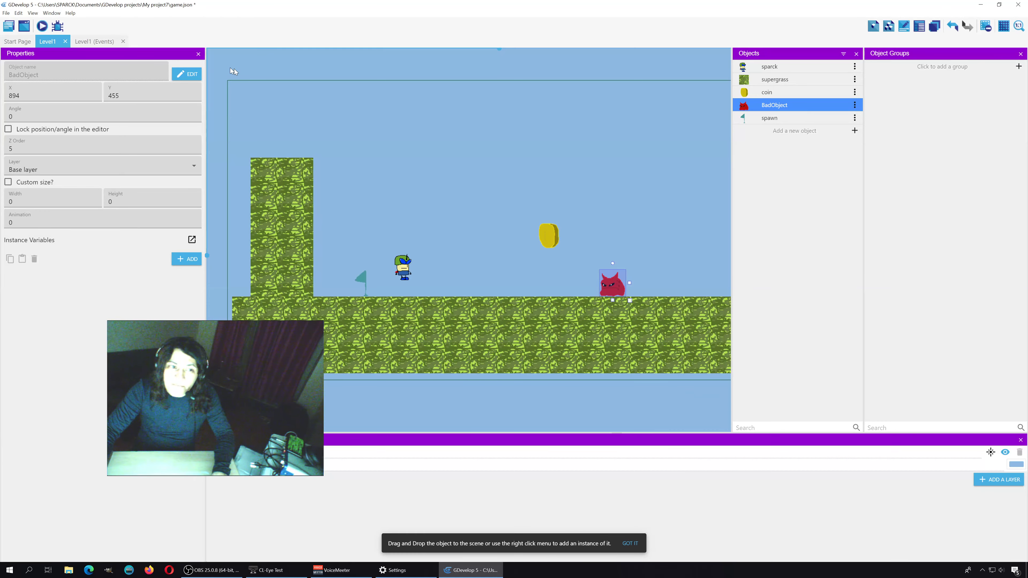
# Preview the game, run and jump sparck into and over BadObject to test the new collision mask, and close the preview.
pyautogui.click(42, 27)
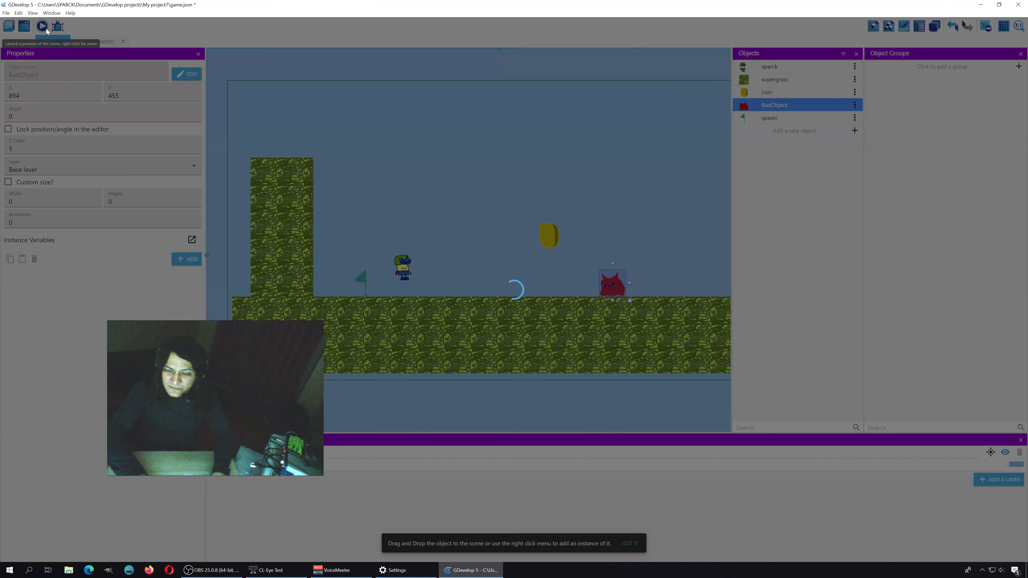
pyautogui.press('Right')
pyautogui.press('space')
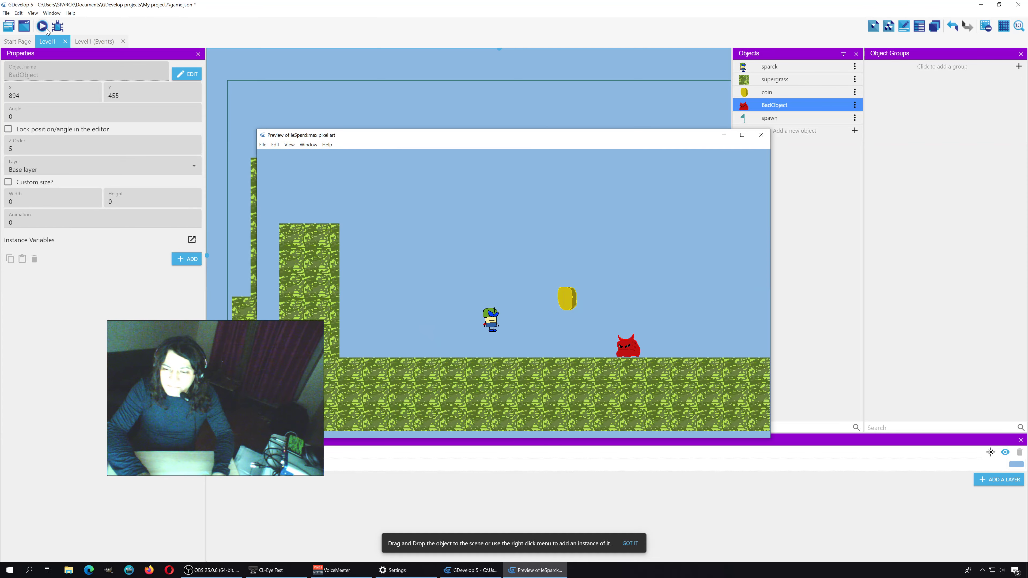
pyautogui.press('Right')
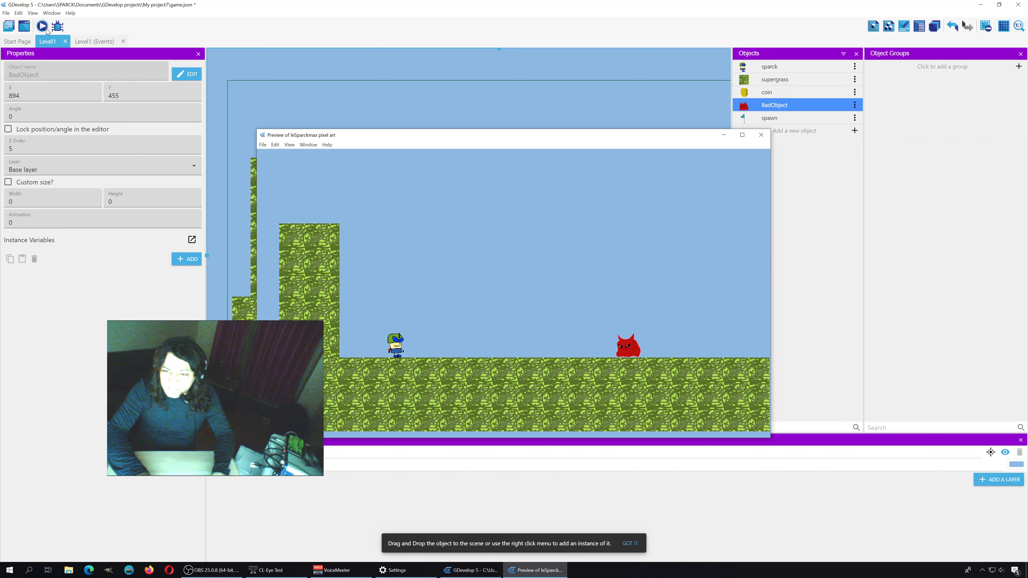
pyautogui.press('space')
pyautogui.press('Right')
pyautogui.press('space')
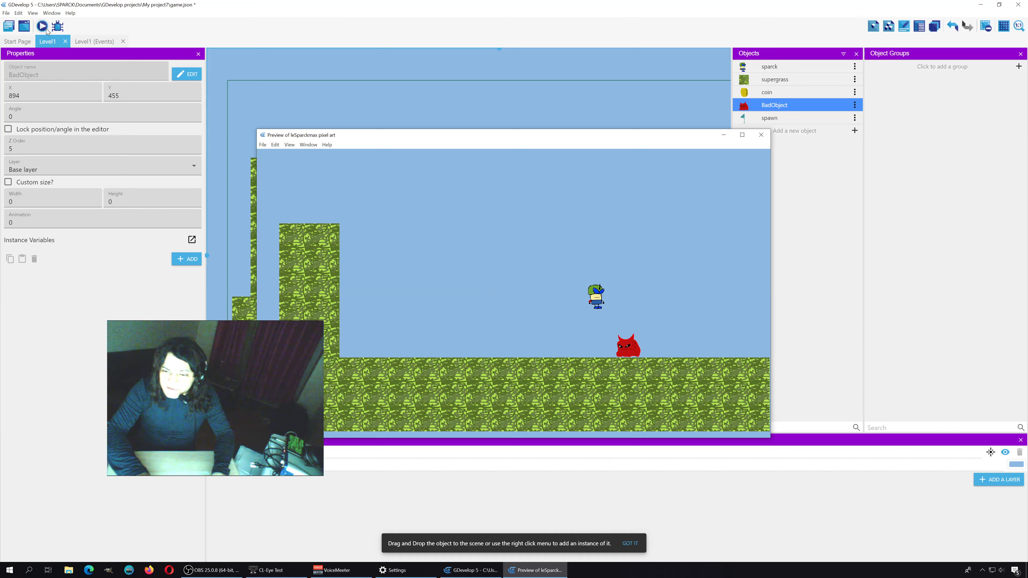
pyautogui.press('Right')
pyautogui.press('space')
pyautogui.press('space')
pyautogui.press('space')
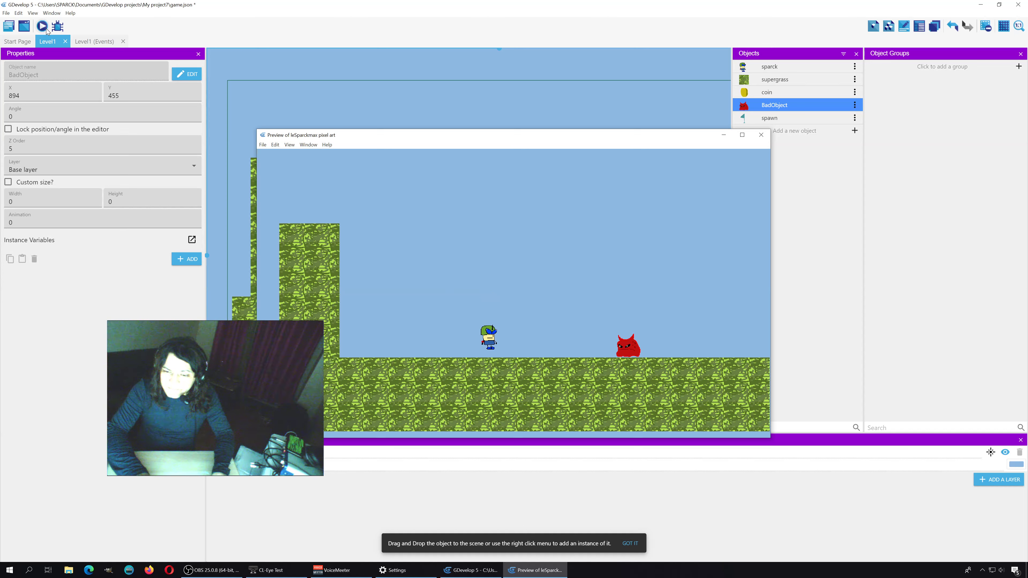
pyautogui.press('Right')
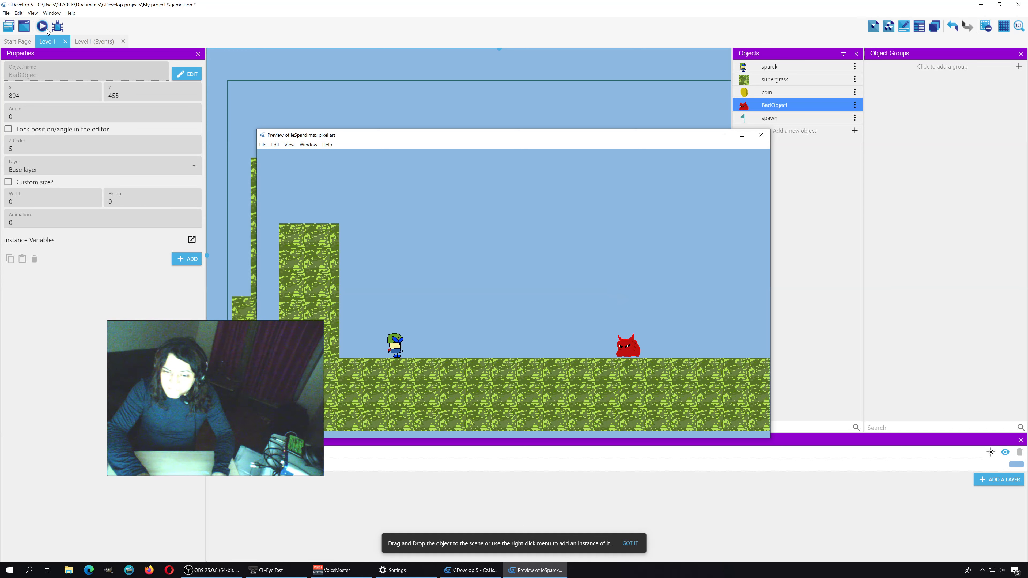
pyautogui.press('Right')
pyautogui.press('space')
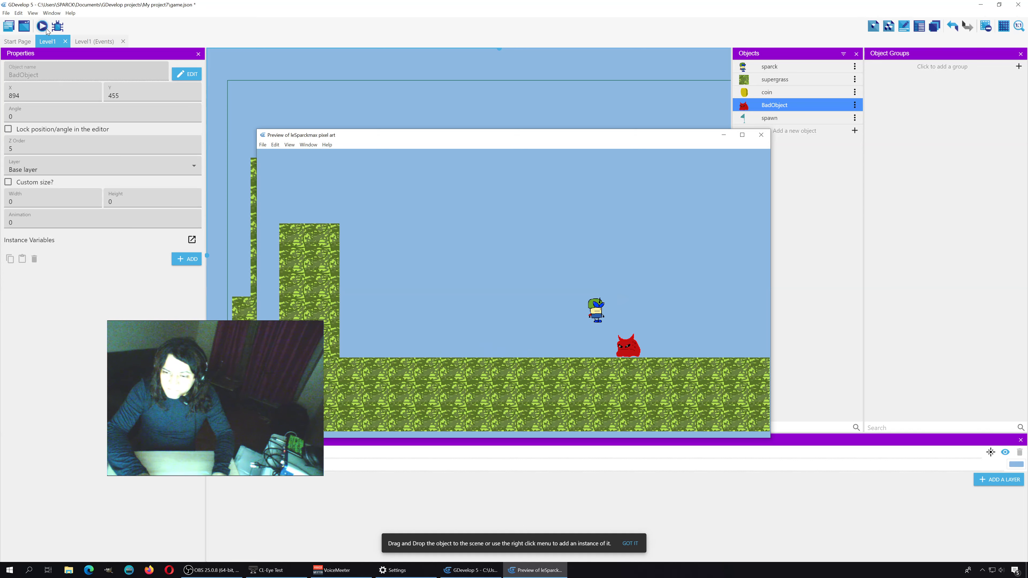
pyautogui.press('Left')
pyautogui.press('space')
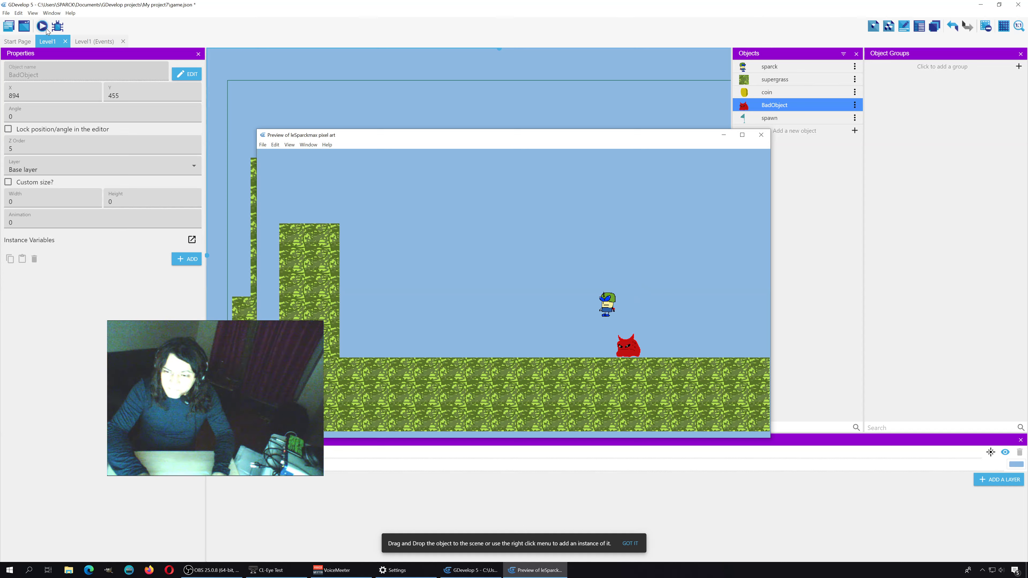
pyautogui.press('Right')
pyautogui.press('space')
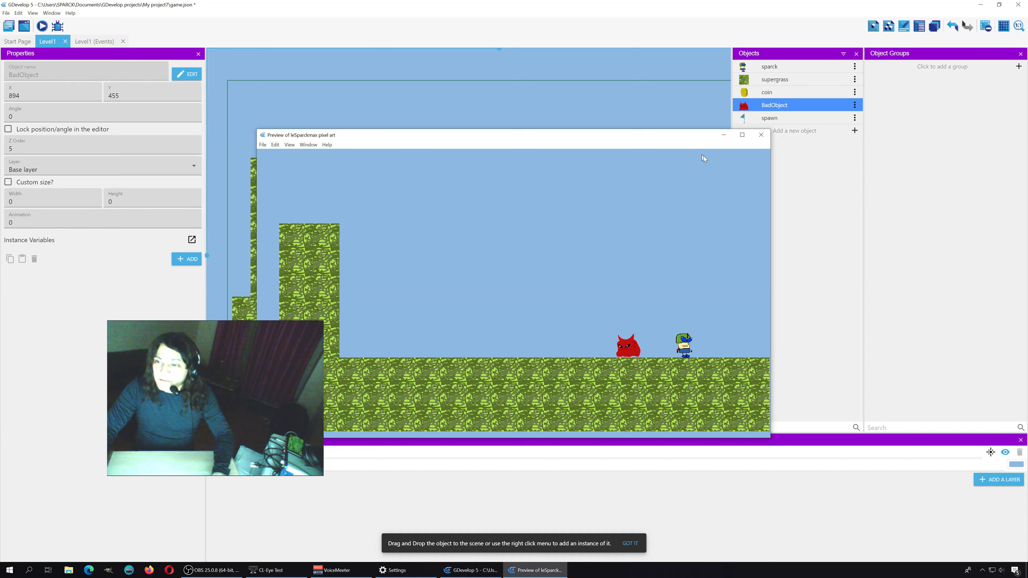
pyautogui.click(761, 136)
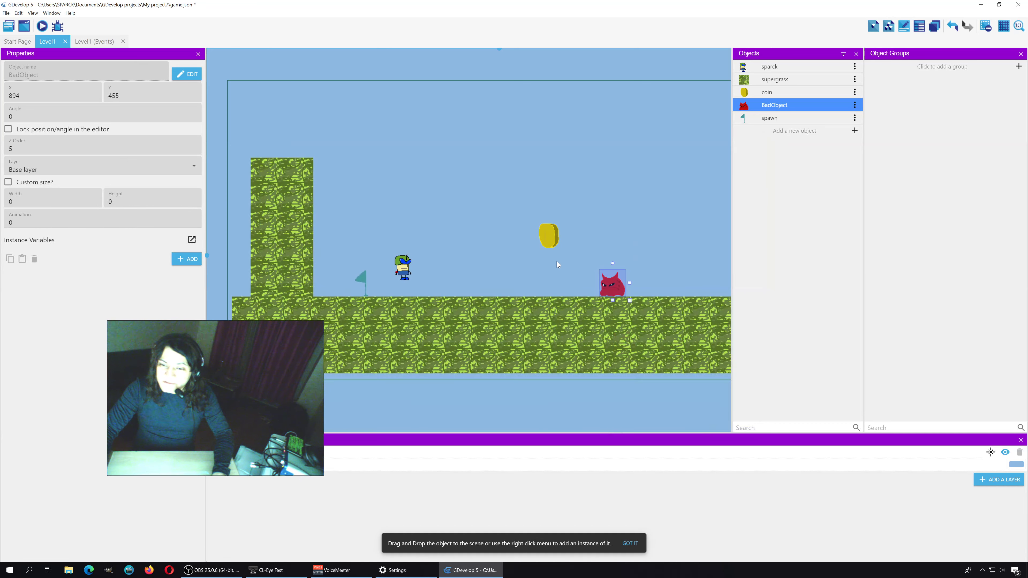
# Move the coin in the Level1 scene closer to sparck, to about X 603, Y 321.
pyautogui.click(557, 265)
pyautogui.moveTo(468, 244); pyautogui.dragTo(425, 279, button='middle')
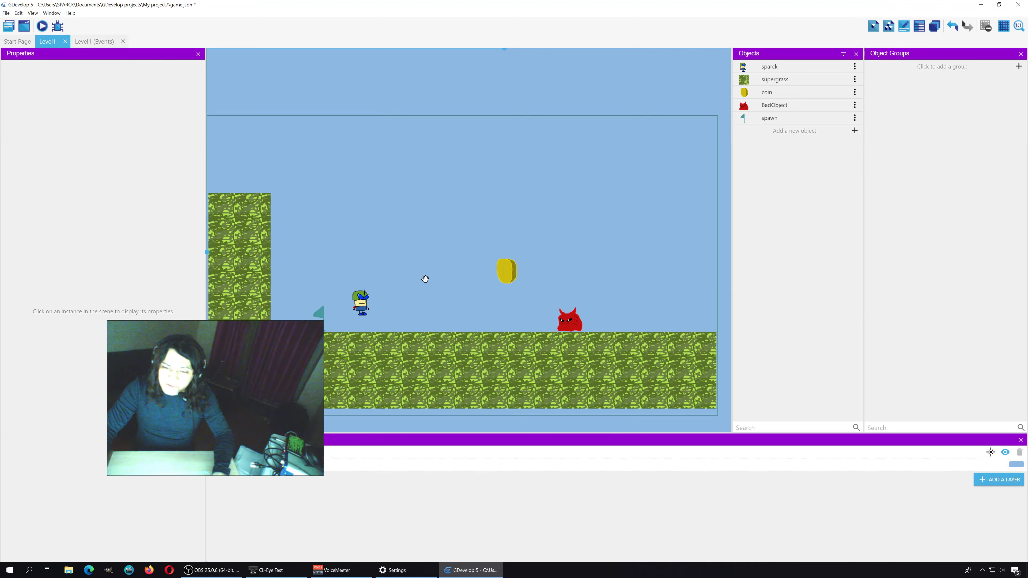
pyautogui.moveTo(508, 274); pyautogui.dragTo(451, 266)
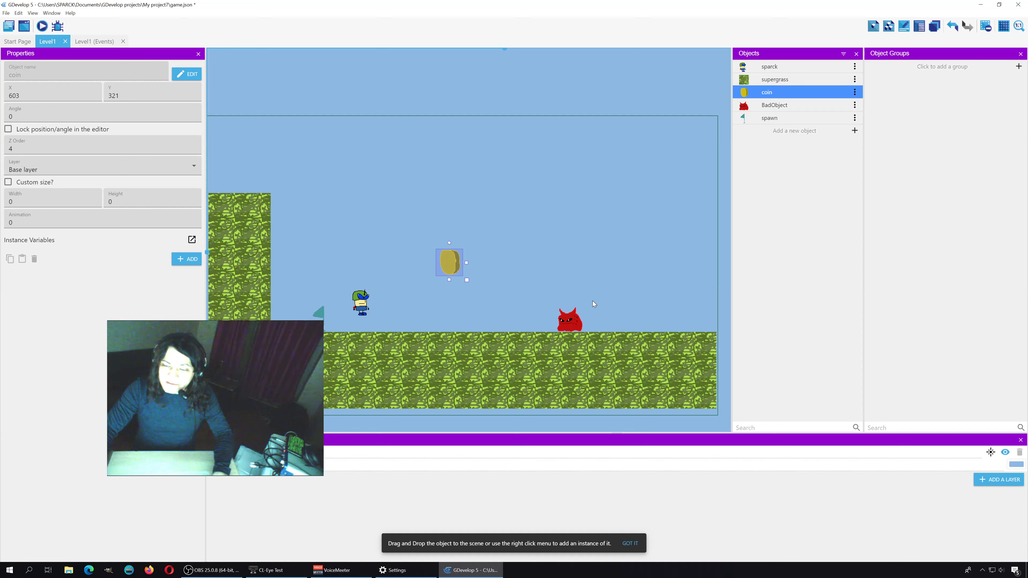
# Insert a new Sprite object into the empty sky area of the scene and name it Door.
pyautogui.rightClick(531, 236)
pyautogui.click(530, 222)
pyautogui.rightClick(531, 224)
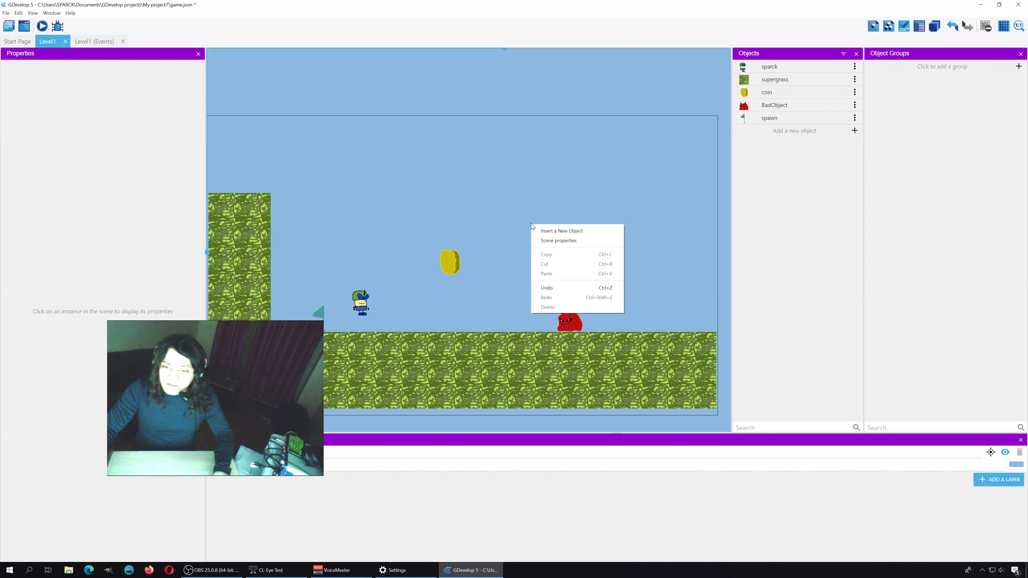
pyautogui.click(575, 229)
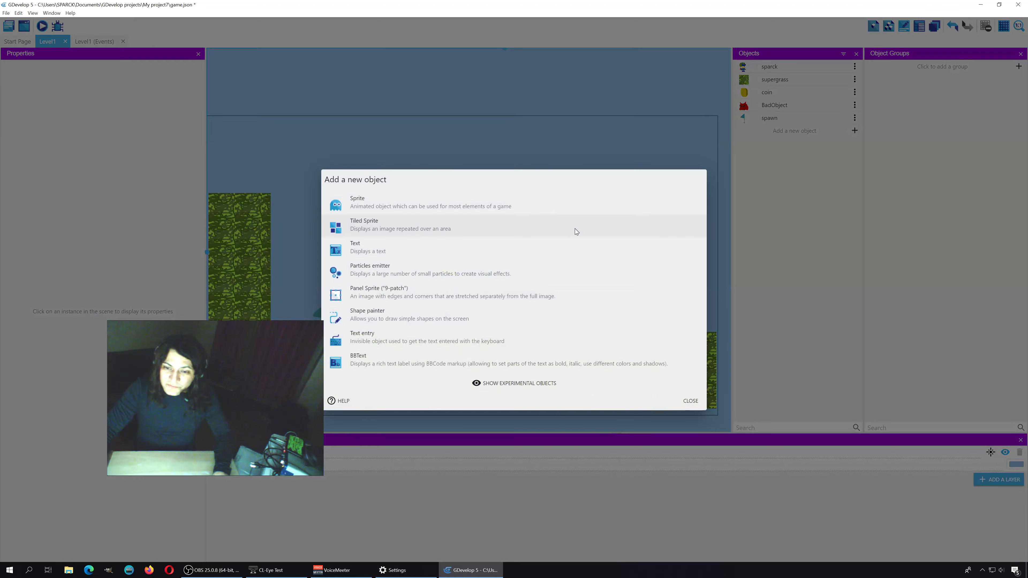
pyautogui.click(367, 203)
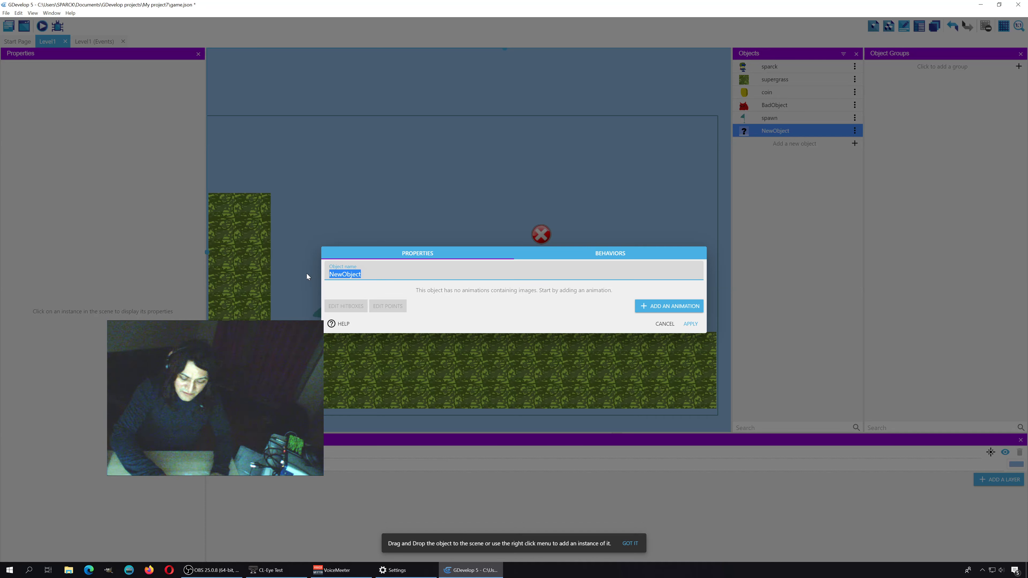
pyautogui.write('Door')
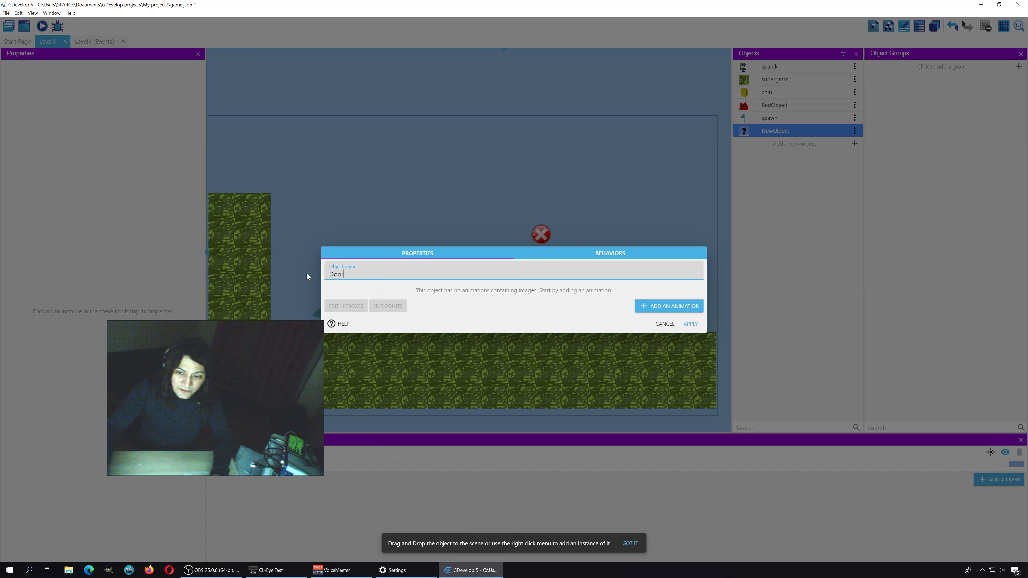
# Add an animation to Door and draw a tall black rectangular outline for it in the Piskel pixel editor.
pyautogui.click(668, 306)
pyautogui.click(560, 277)
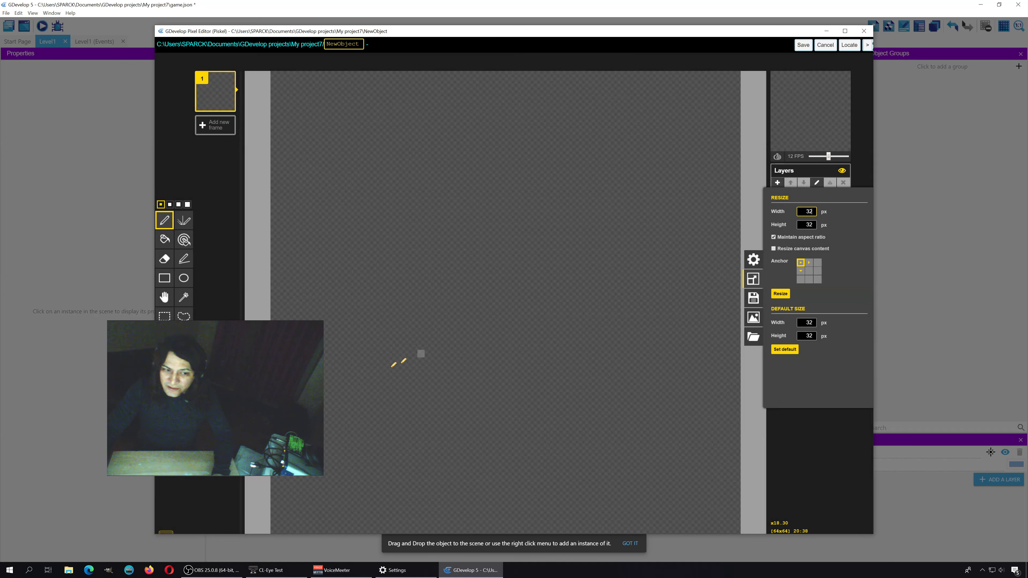
pyautogui.click(165, 278)
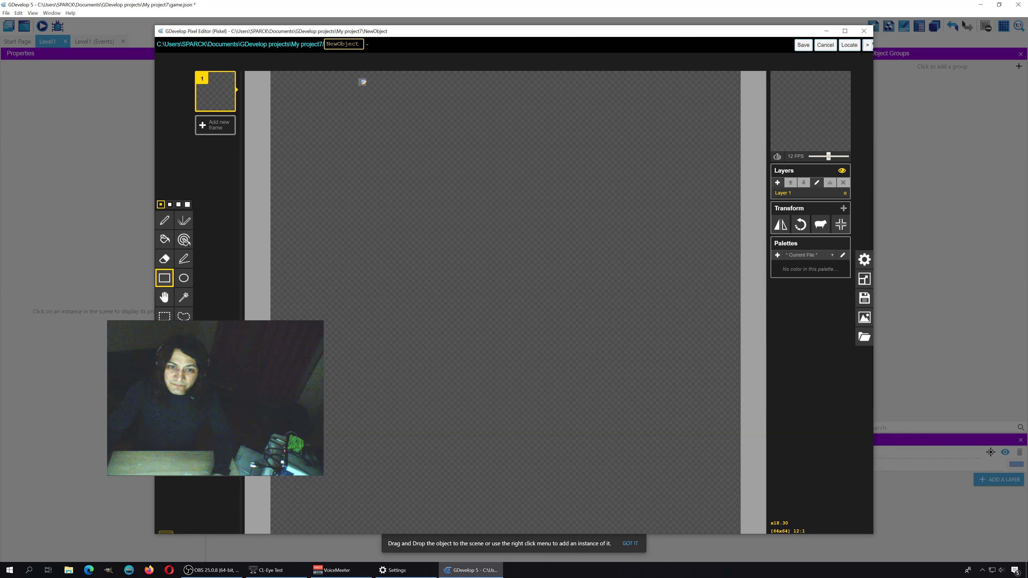
pyautogui.moveTo(361, 81); pyautogui.dragTo(675, 541)
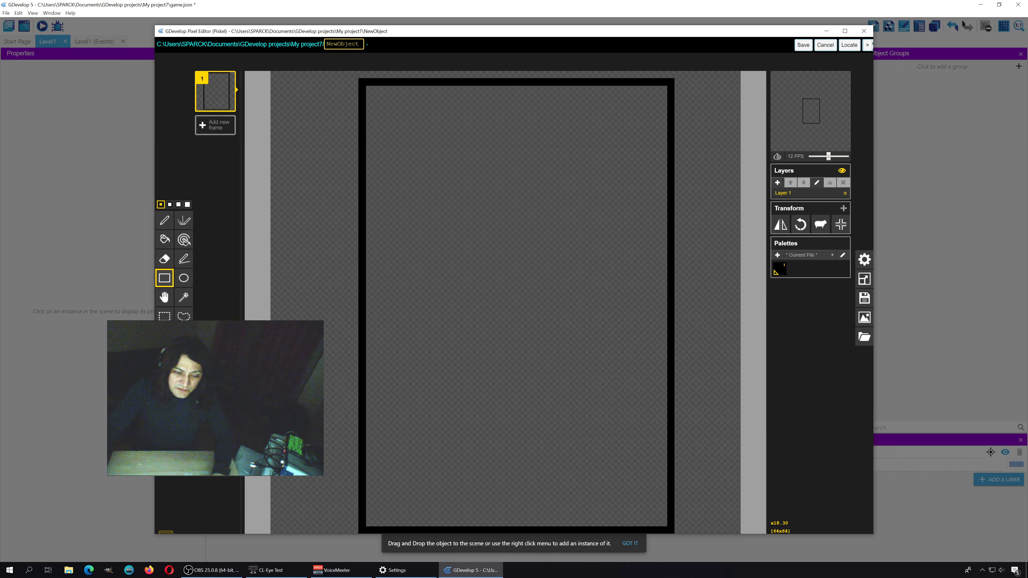
# Fill the door outline with brown, add two dark brown panel frames and a round knob, and apply the sprite to Door.
pyautogui.click(165, 238)
pyautogui.click(448, 280)
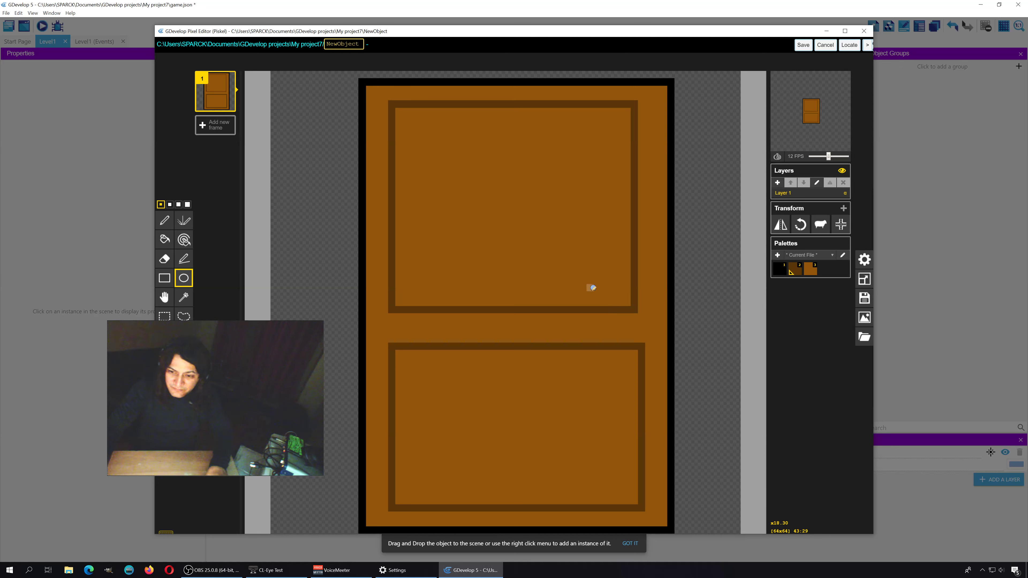
pyautogui.moveTo(591, 286); pyautogui.dragTo(654, 351)
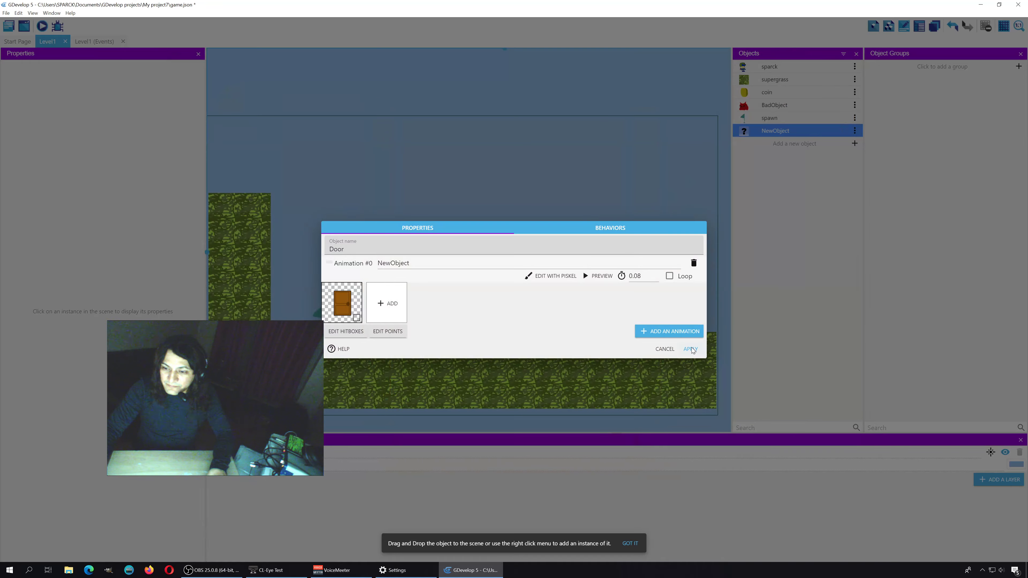
pyautogui.click(692, 350)
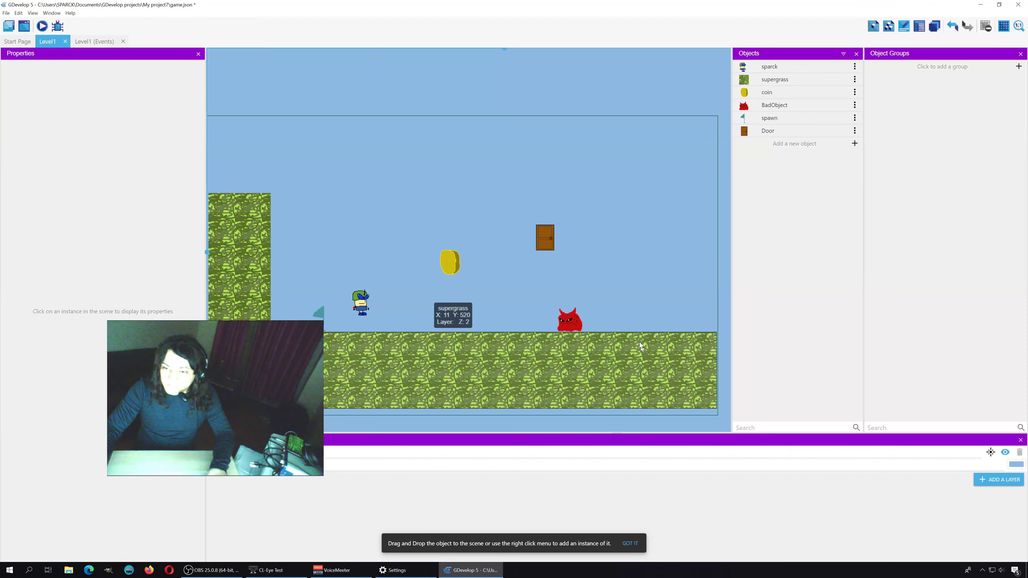
# Place the door on the grass beyond BadObject at the level's far end, and lower the coin between sparck and BadObject.
pyautogui.moveTo(544, 236); pyautogui.dragTo(682, 318)
pyautogui.click(624, 276)
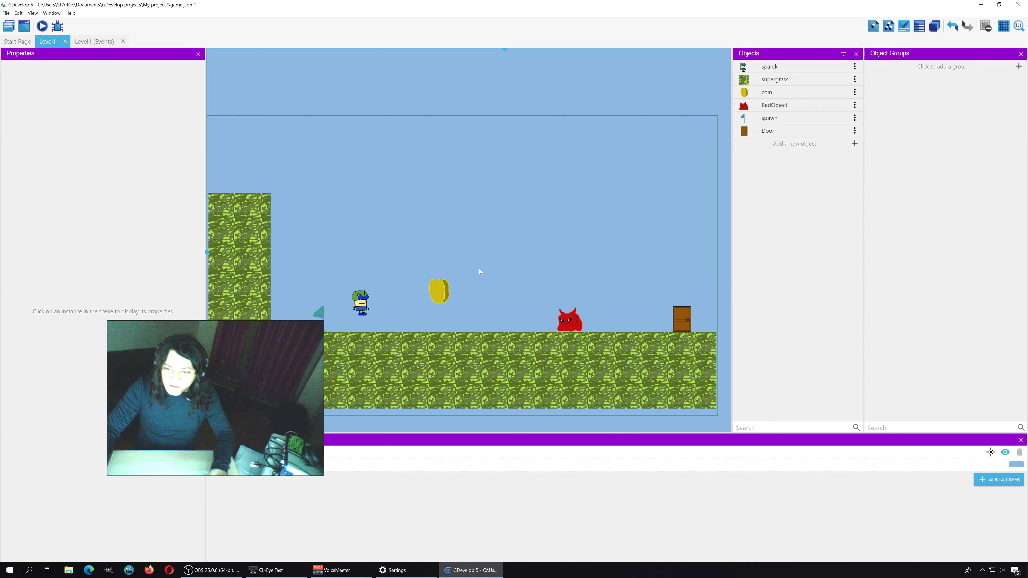
pyautogui.rightClick(457, 208)
pyautogui.click(410, 190)
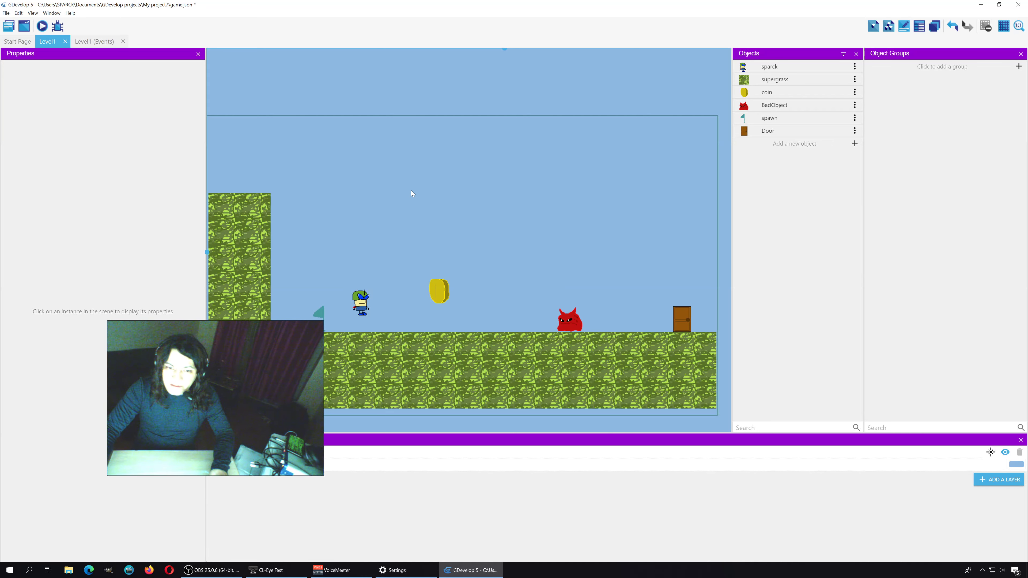
# Add a scene variable named coins to Level1 and apply it.
pyautogui.click(9, 27)
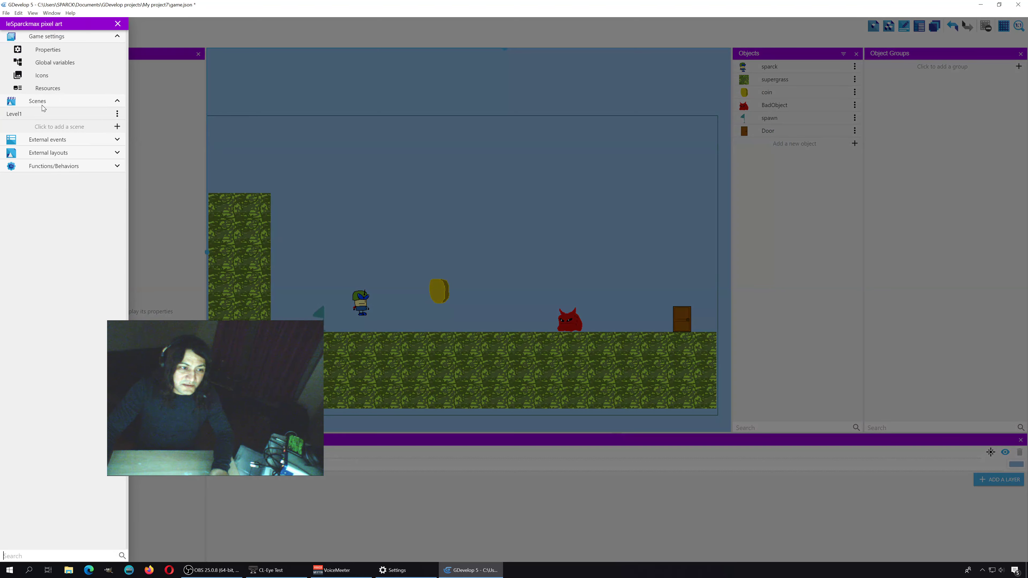
pyautogui.rightClick(62, 119)
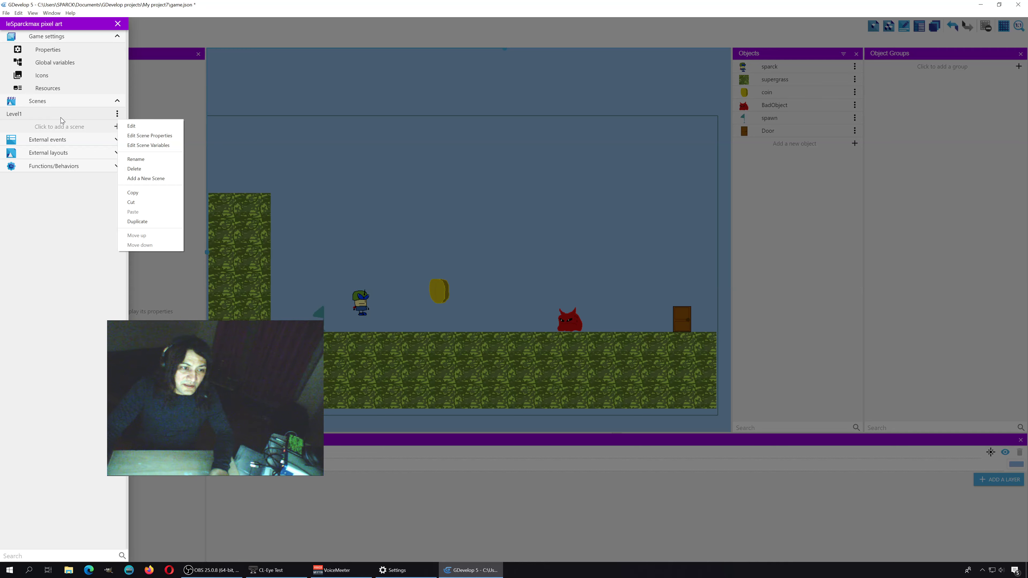
pyautogui.click(161, 146)
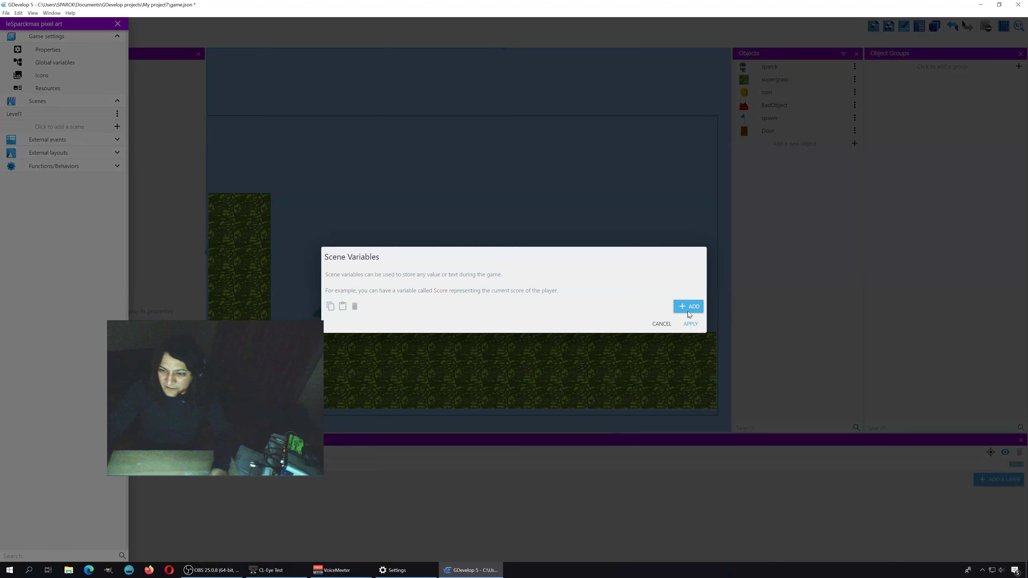
pyautogui.click(691, 311)
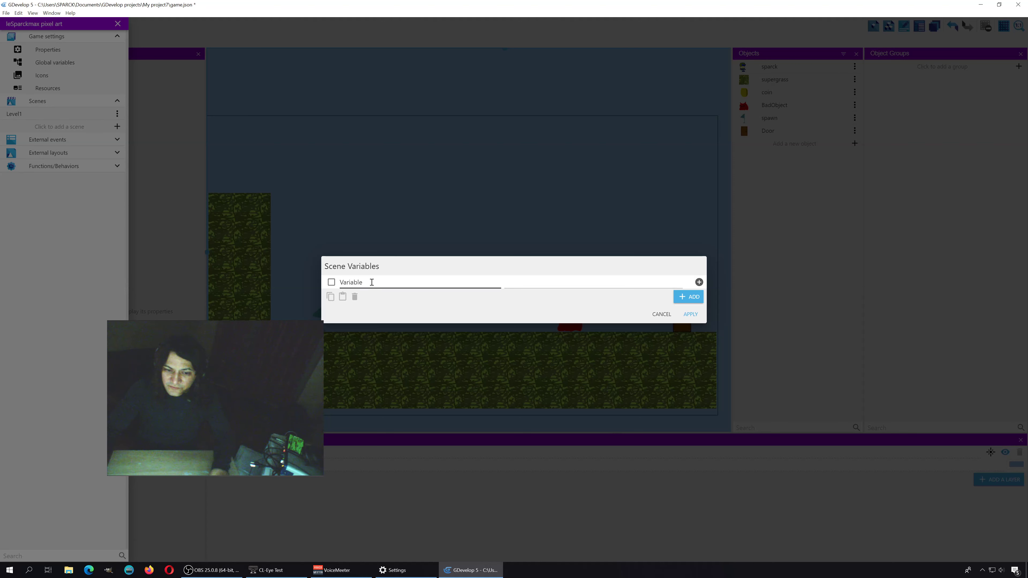
pyautogui.moveTo(371, 283); pyautogui.dragTo(330, 285)
pyautogui.write('coins')
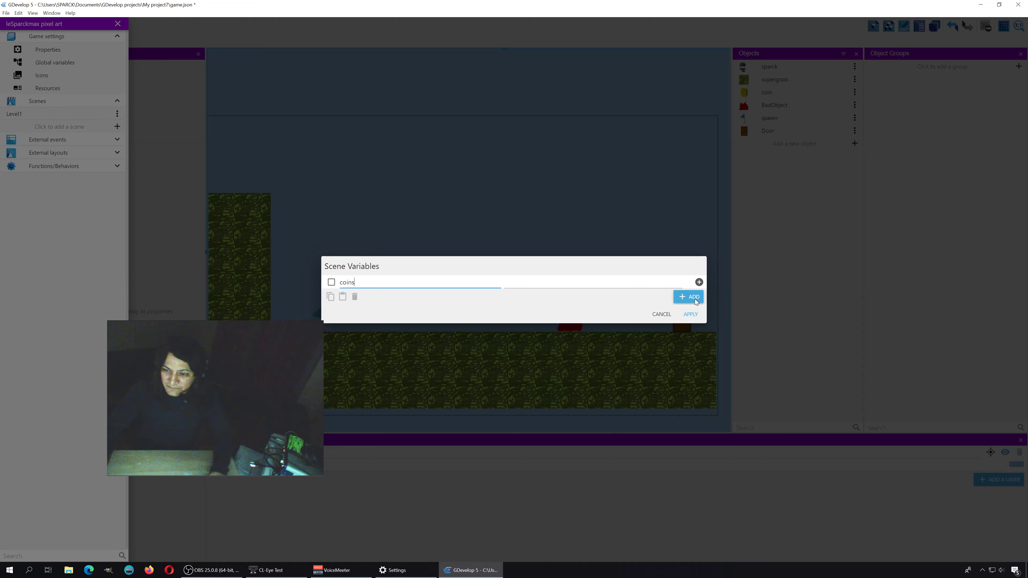
pyautogui.click(690, 316)
pyautogui.click(537, 241)
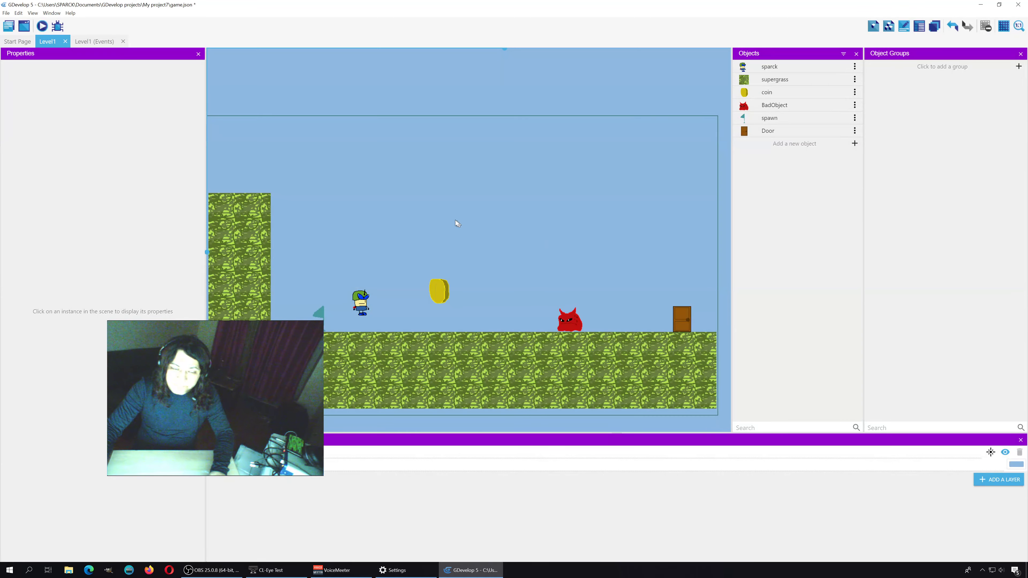
# In Level1's events, add an action to the sparck–coin collision event that adds 1 to the scene variable coins.
pyautogui.click(105, 42)
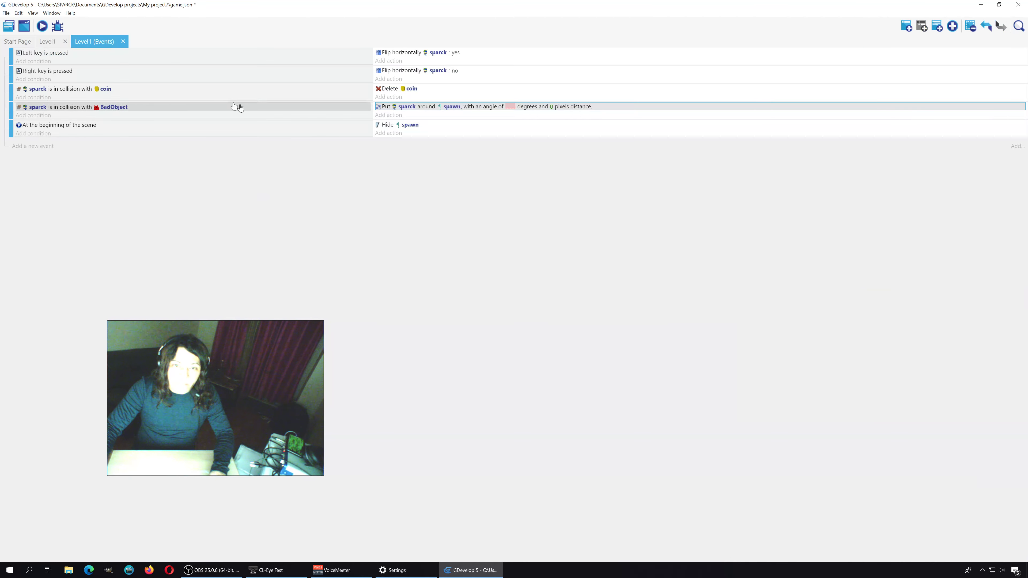
pyautogui.click(389, 97)
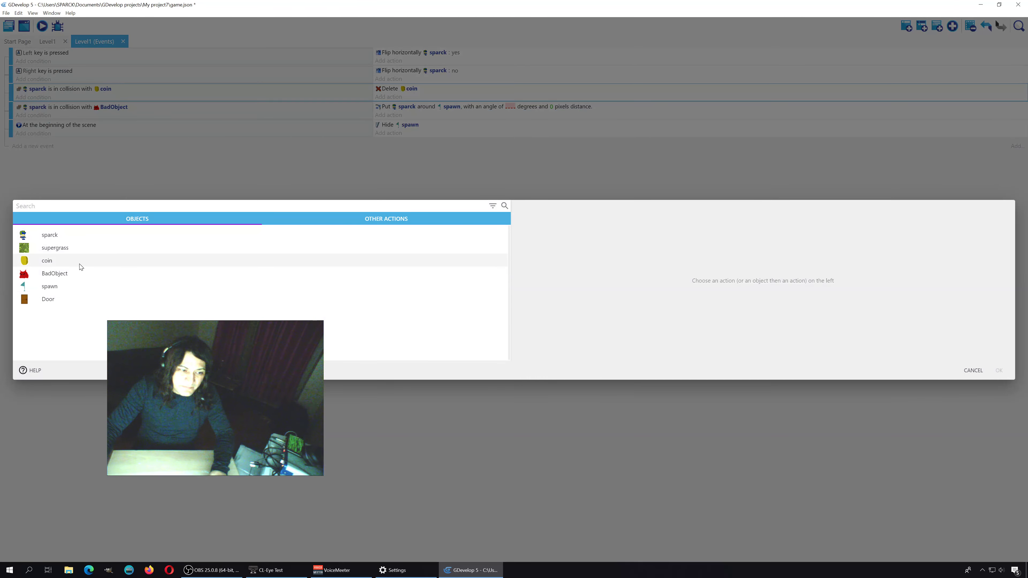
pyautogui.click(398, 219)
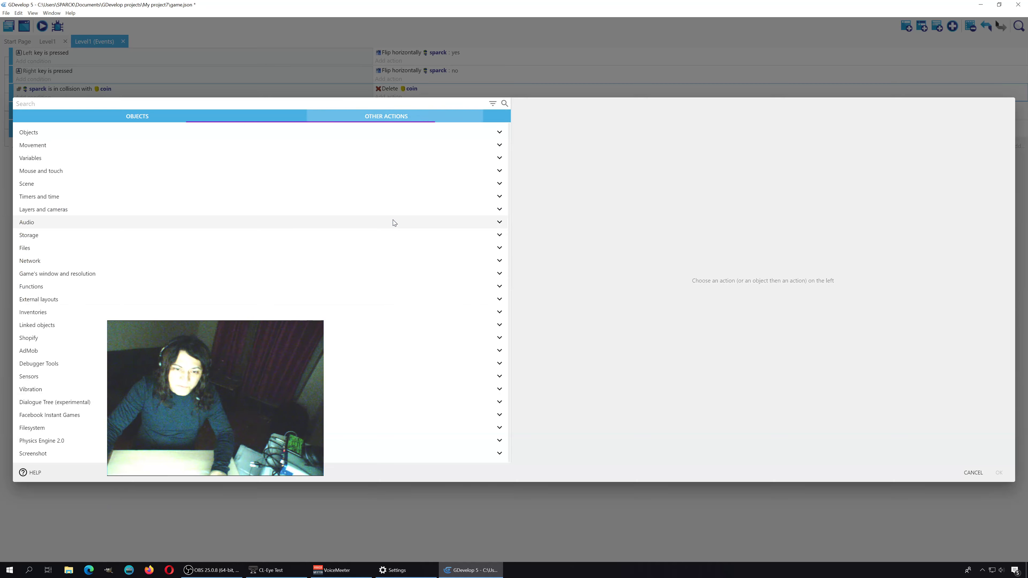
pyautogui.click(49, 162)
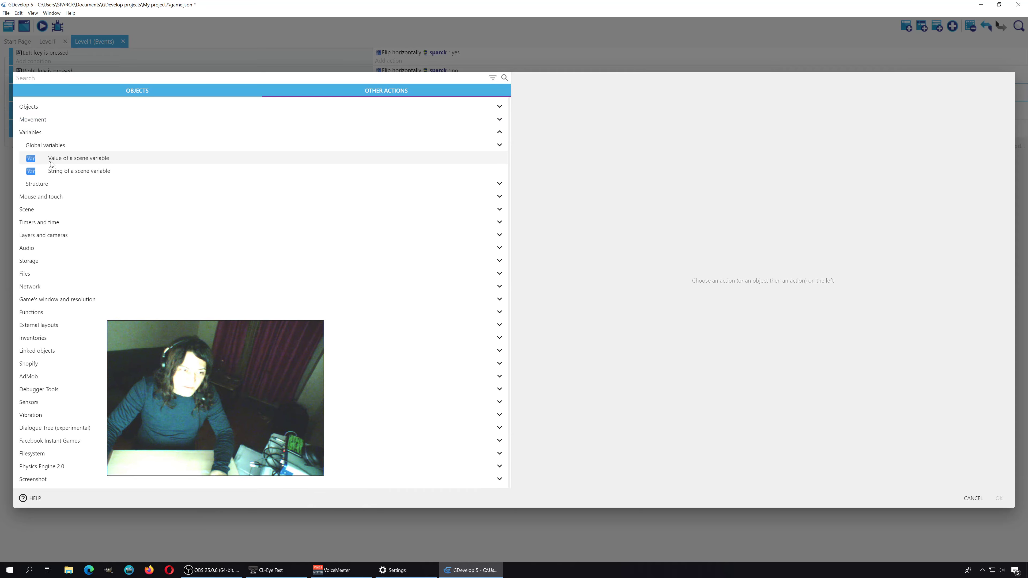
pyautogui.click(109, 162)
pyautogui.write('coins')
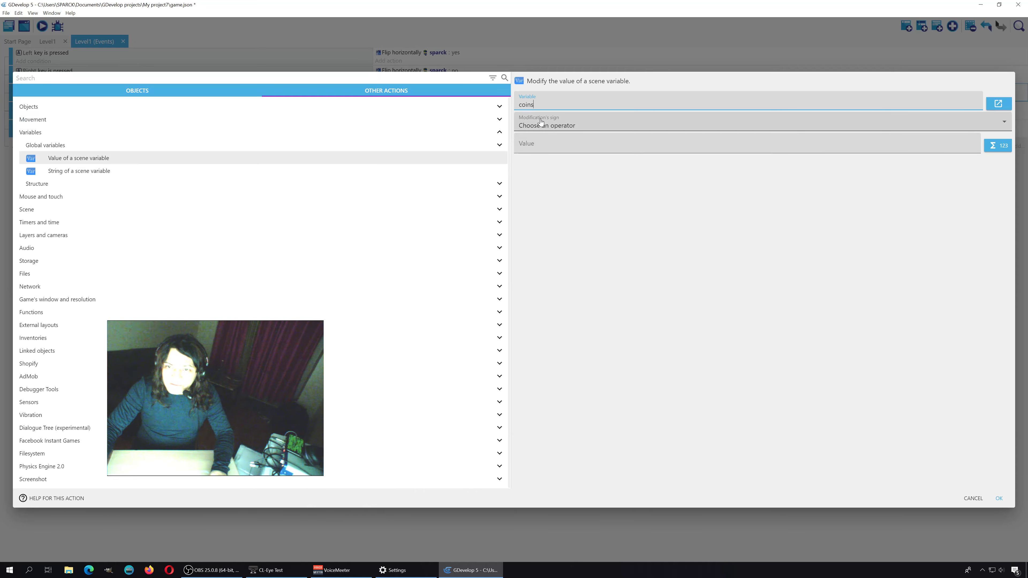
pyautogui.click(548, 126)
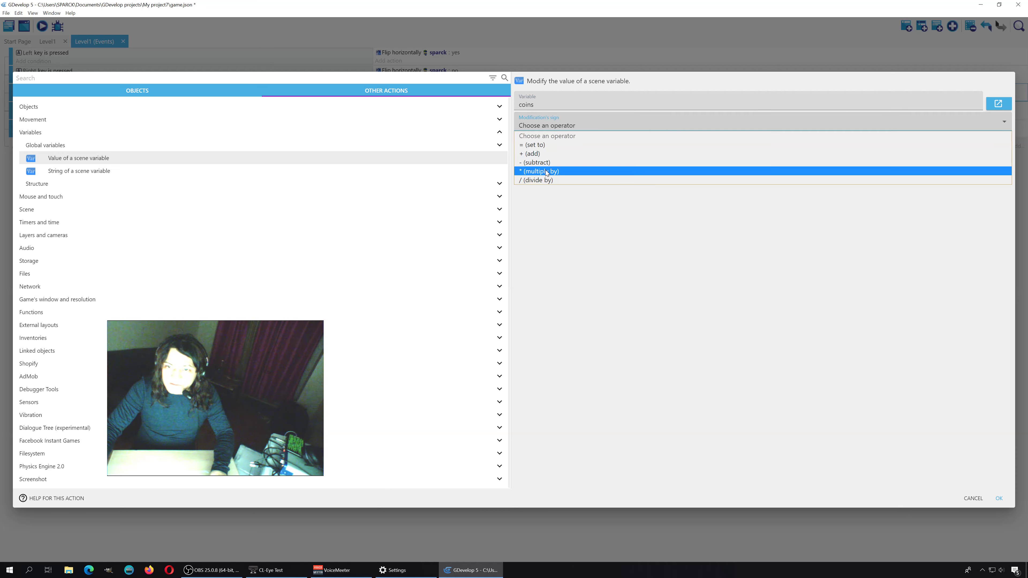
pyautogui.click(545, 154)
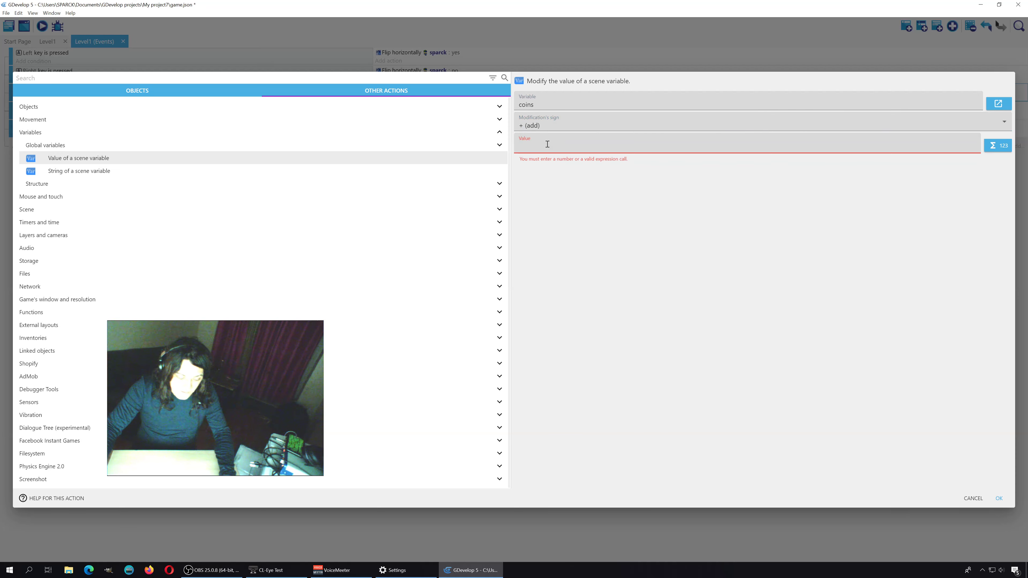
pyautogui.click(547, 144)
pyautogui.write('1')
pyautogui.click(997, 496)
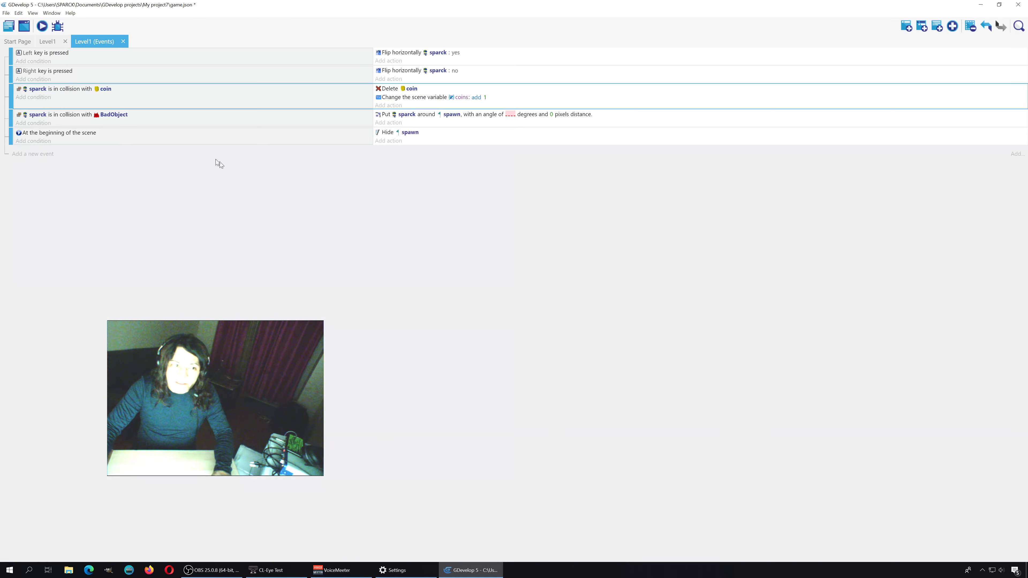
# Preview the game, steer sparck with a jump into the coin to collect it, and close the preview.
pyautogui.click(42, 26)
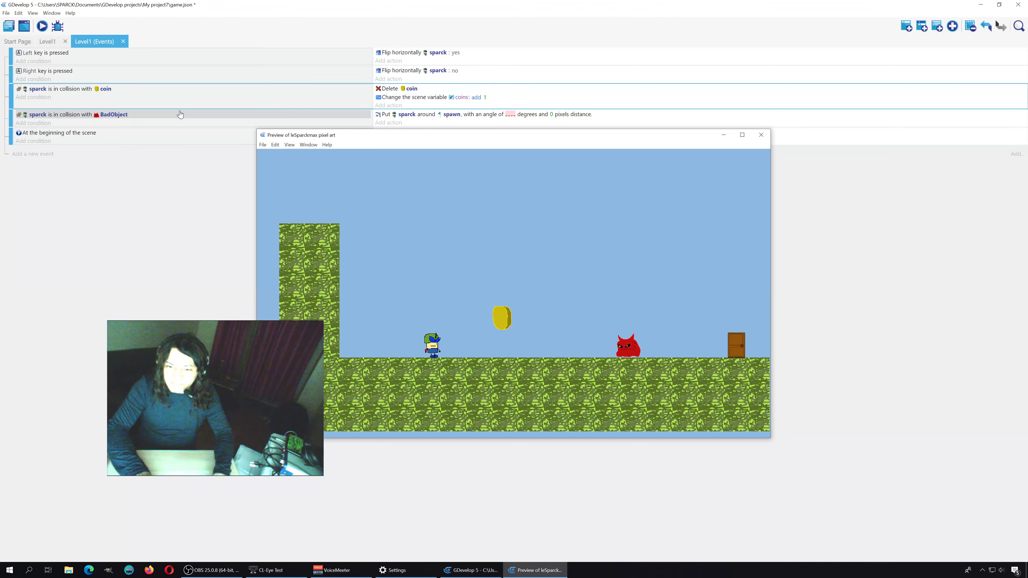
pyautogui.press('Right')
pyautogui.press('space')
pyautogui.press('Left')
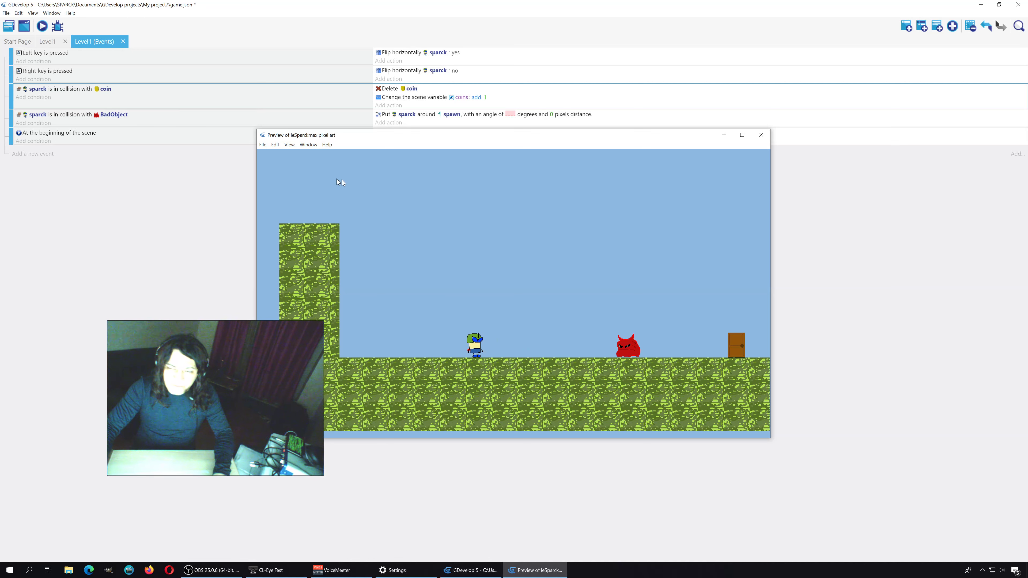
pyautogui.click(761, 135)
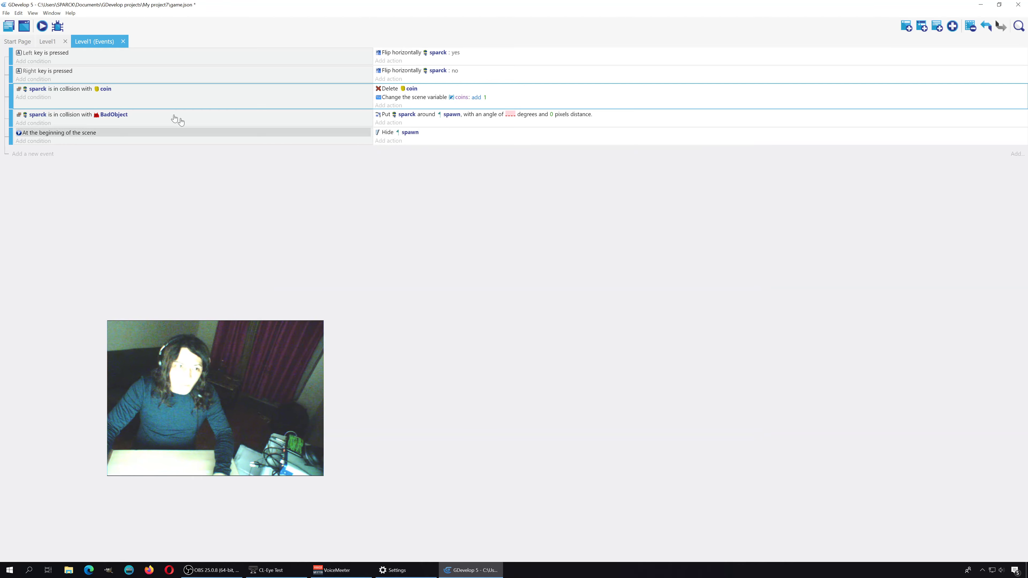
# Close the Level1 scene editor, reopen it from the project's scenes, and return to Level1's events.
pyautogui.click(64, 41)
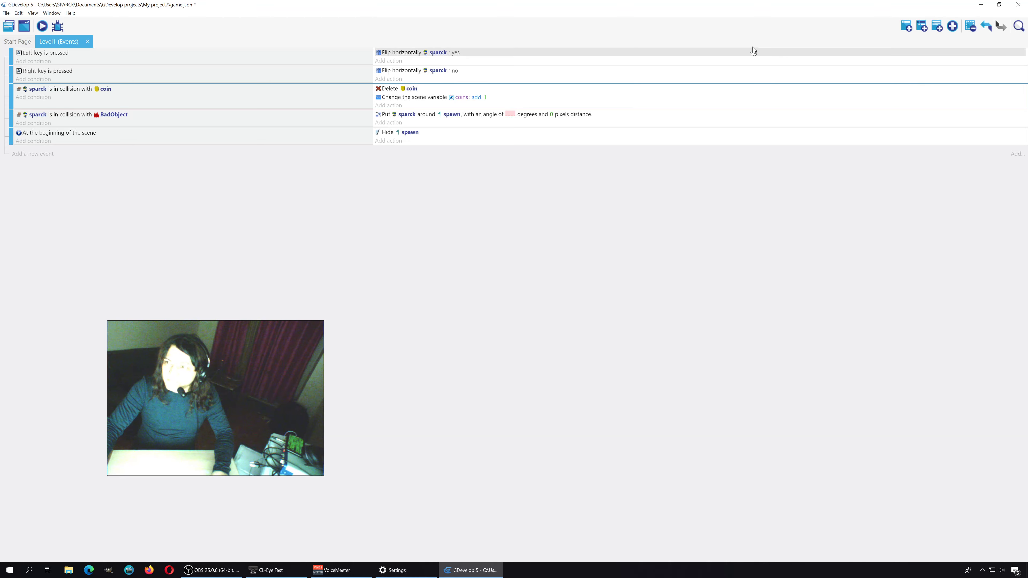
pyautogui.click(10, 27)
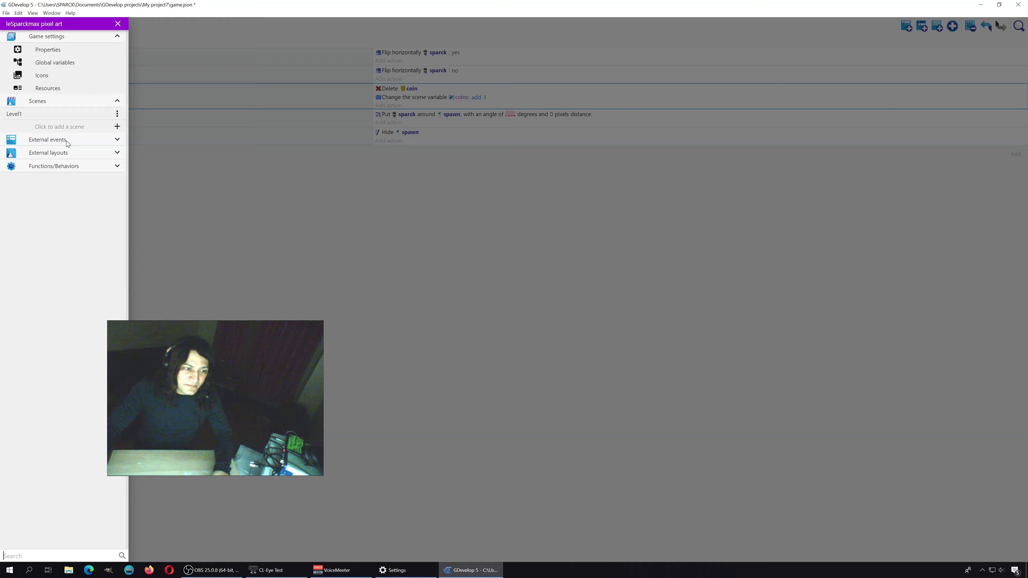
pyautogui.click(41, 115)
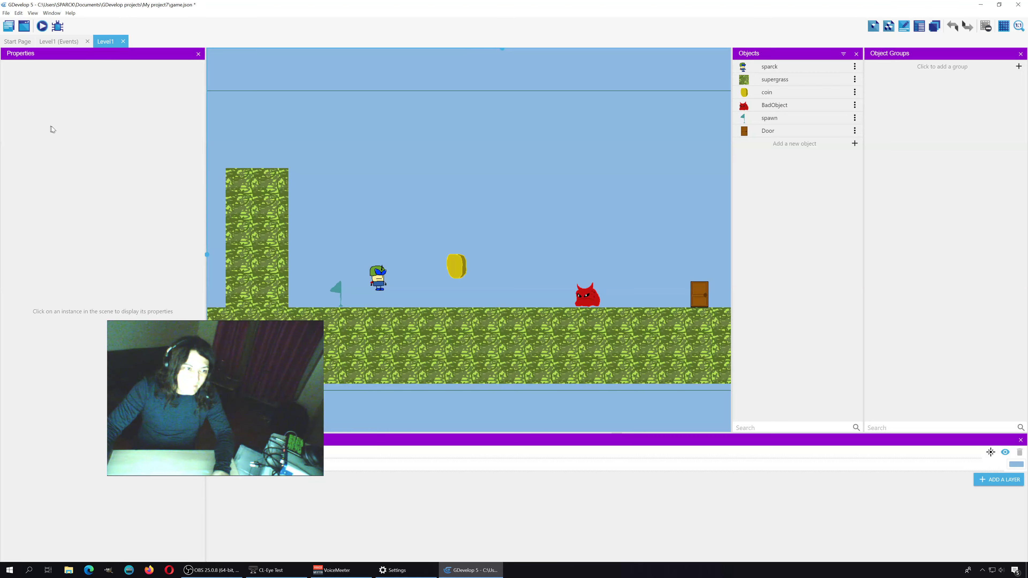
pyautogui.click(65, 45)
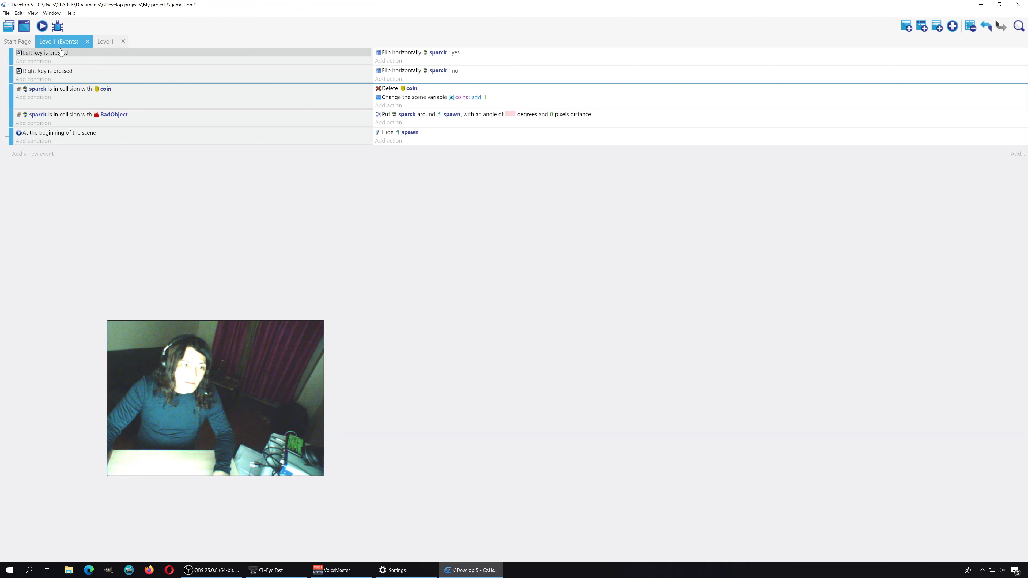
# Insert a new Text object into the empty sky above BadObject in the Level1 scene.
pyautogui.click(105, 41)
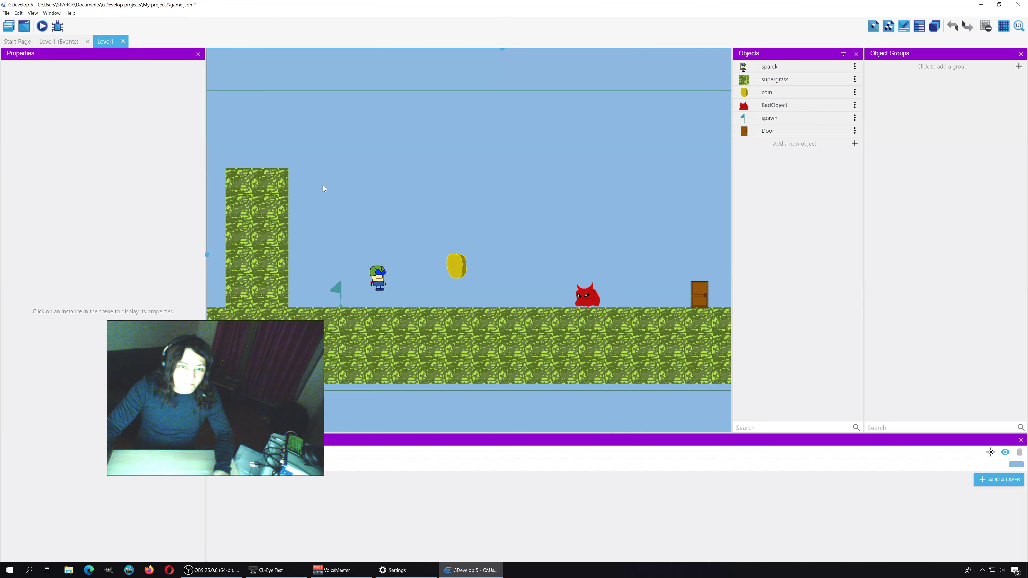
pyautogui.rightClick(367, 178)
pyautogui.click(470, 156)
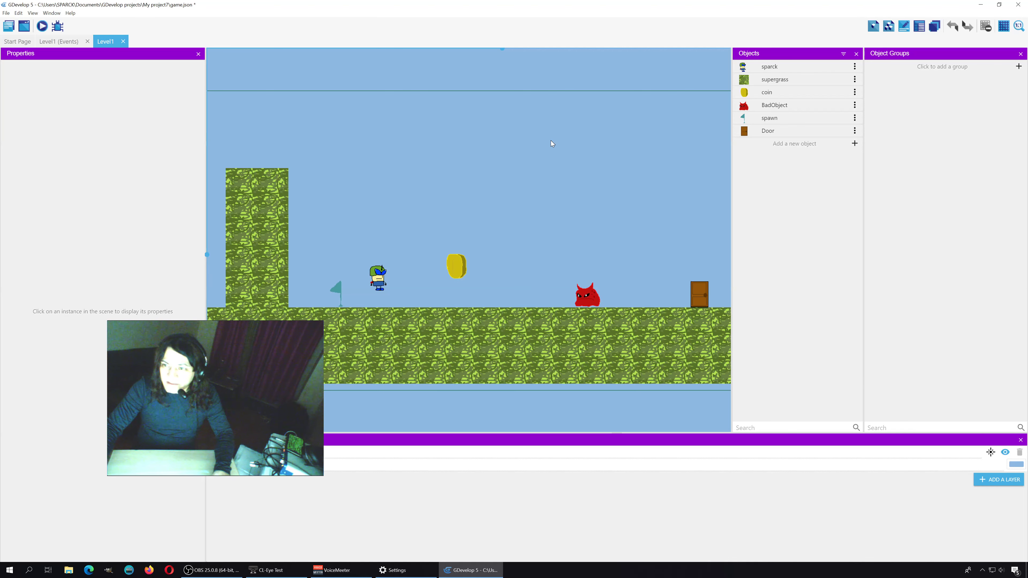
pyautogui.rightClick(612, 148)
pyautogui.click(629, 159)
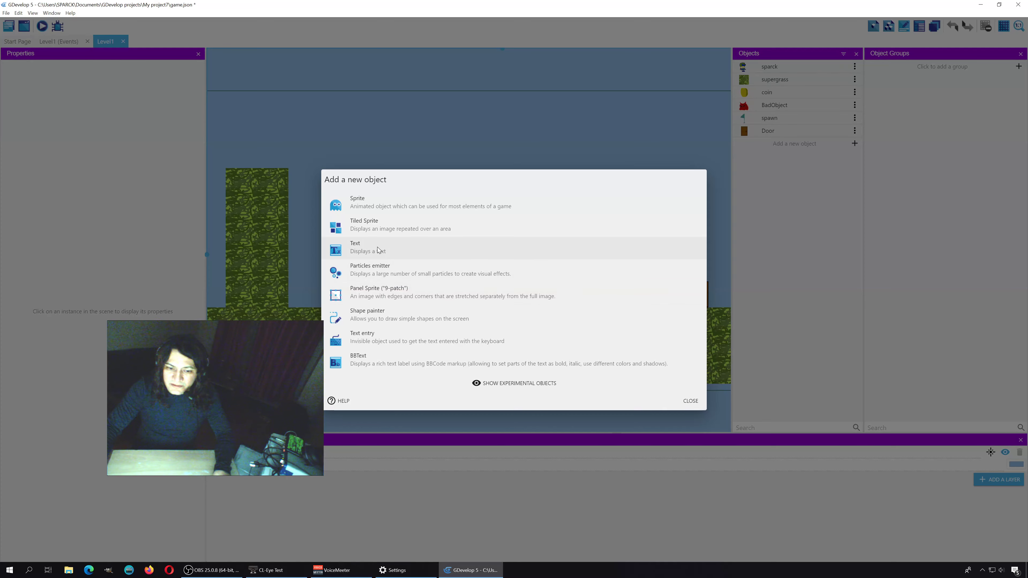
pyautogui.click(379, 249)
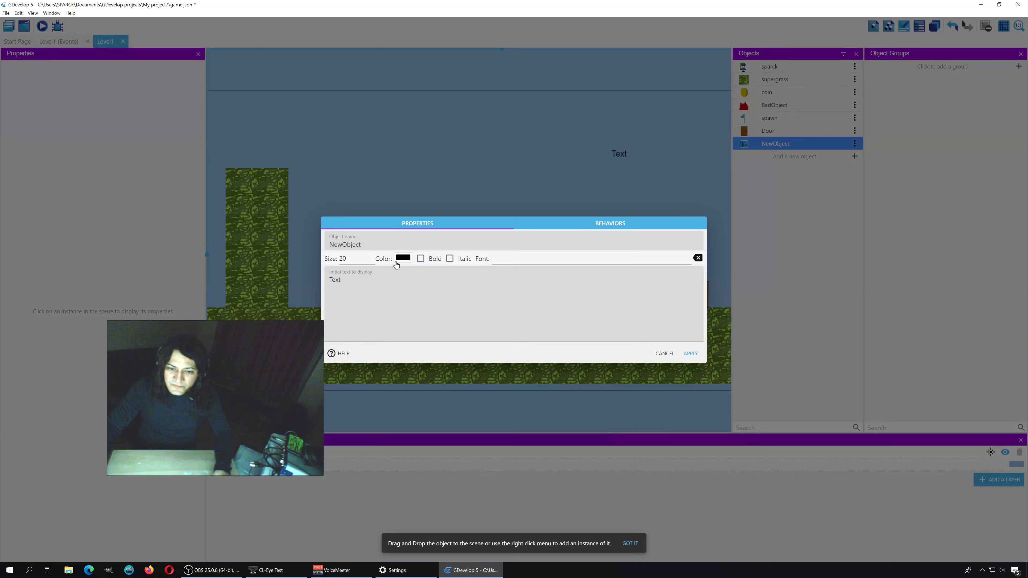
# Format the new text object in yellow F3FF00, bold, at size 50, and apply the properties.
pyautogui.click(404, 260)
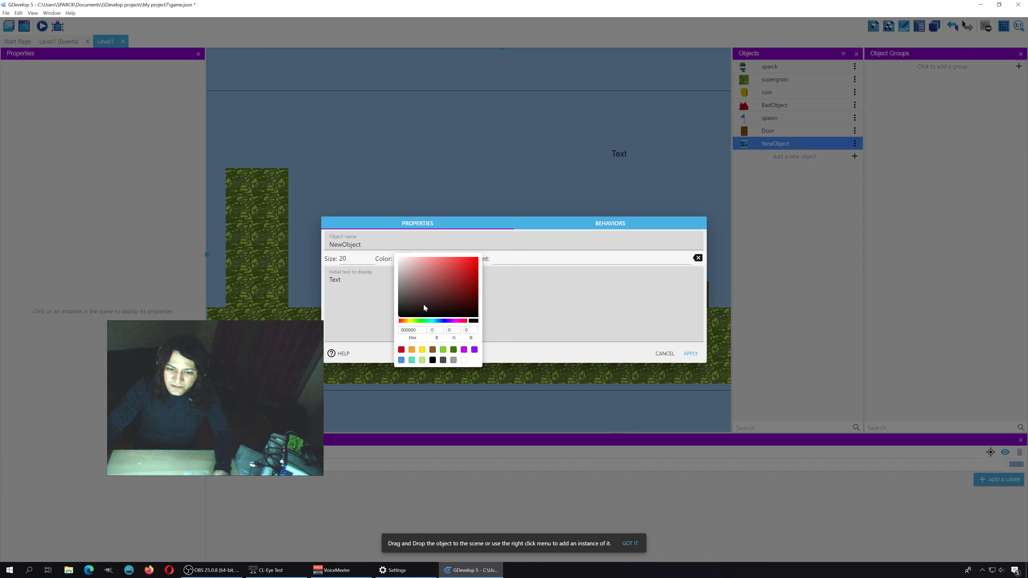
pyautogui.click(411, 322)
pyautogui.moveTo(475, 272); pyautogui.dragTo(487, 250)
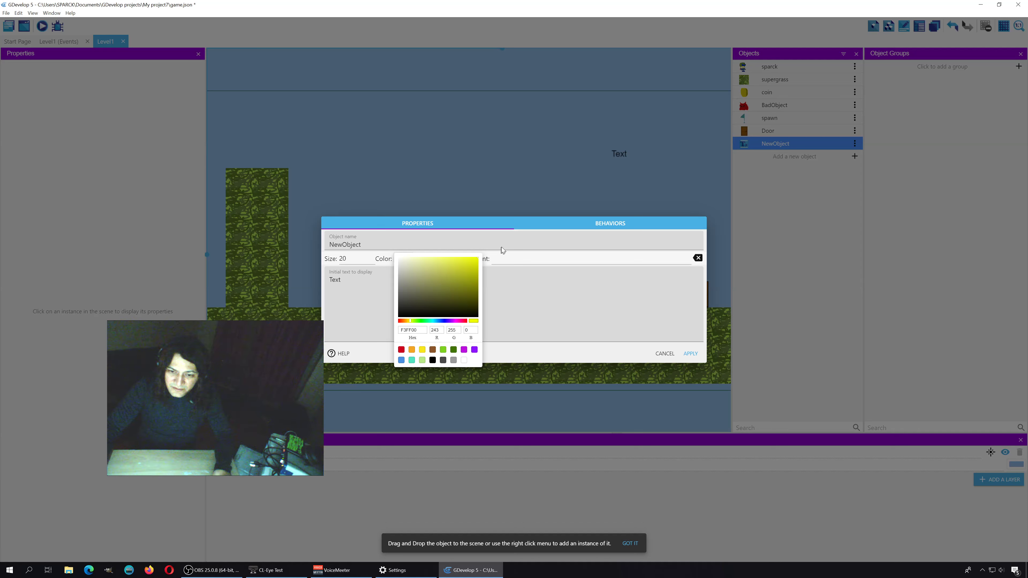
pyautogui.click(355, 316)
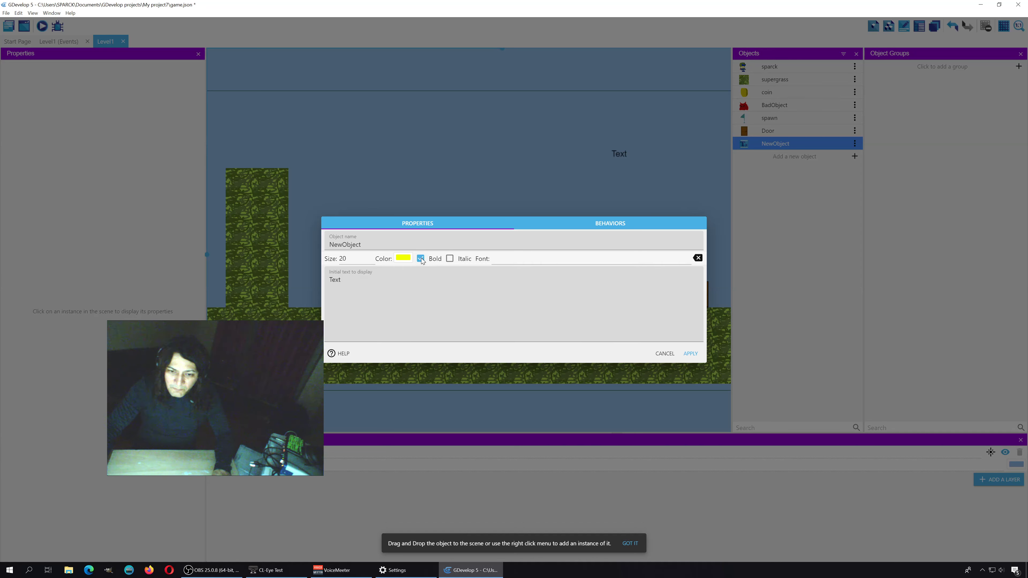
pyautogui.moveTo(357, 259); pyautogui.dragTo(322, 259)
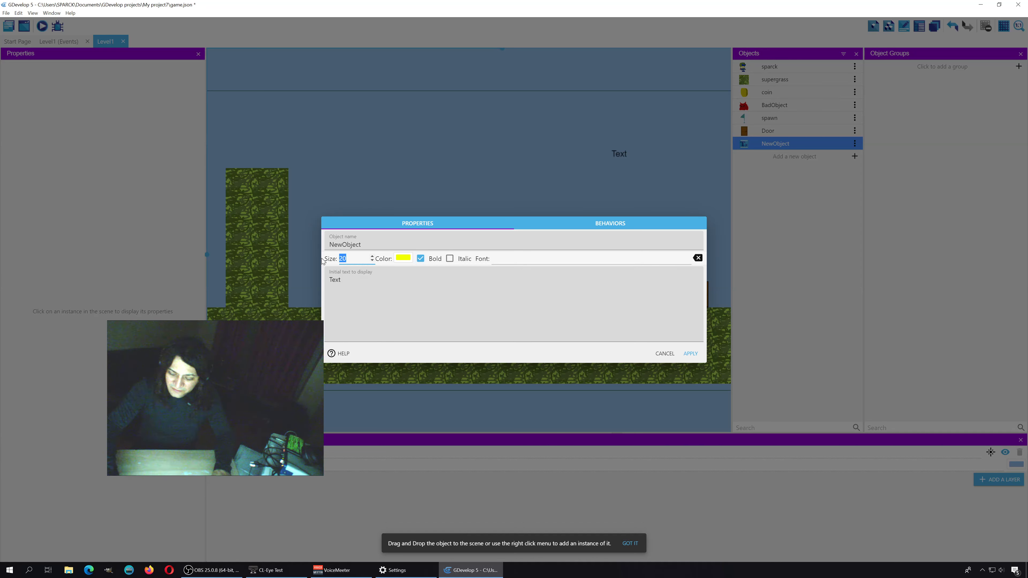
pyautogui.write('50')
pyautogui.press('Tab')
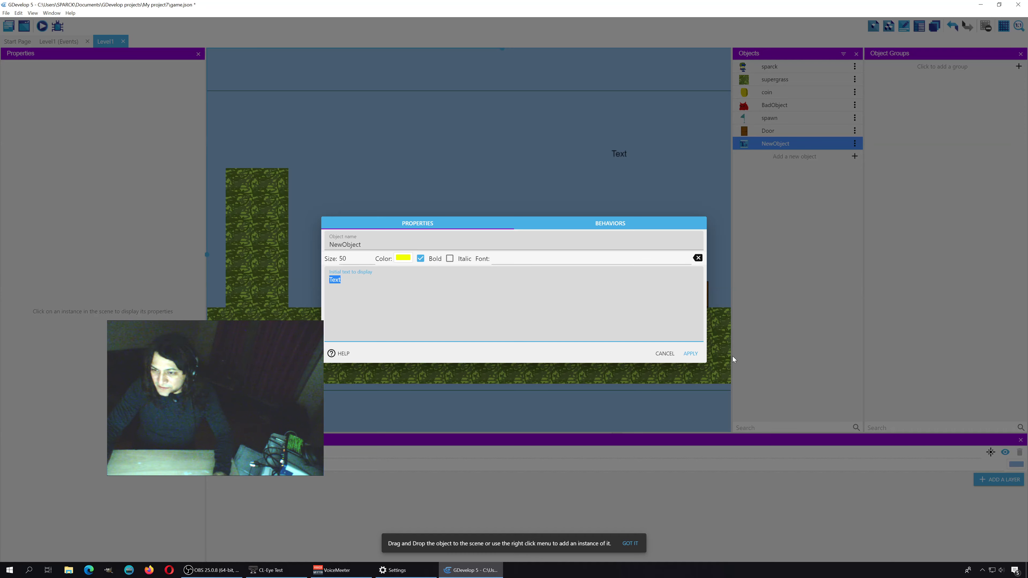
pyautogui.click(691, 354)
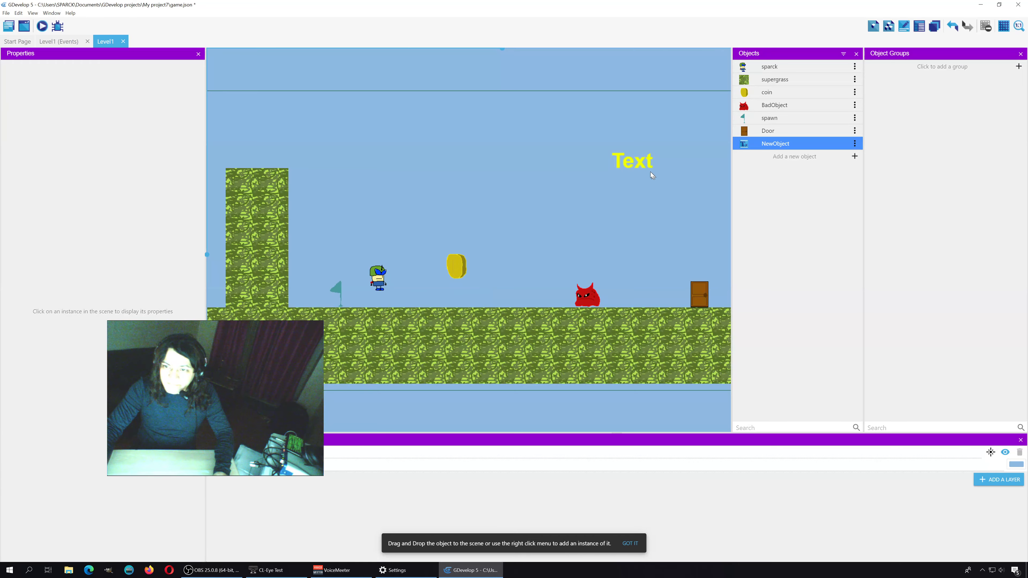
# Move the yellow text into the sky above the tall grass column, at about X 63, Y 48.
pyautogui.click(634, 166)
pyautogui.moveTo(575, 165); pyautogui.dragTo(204, 128)
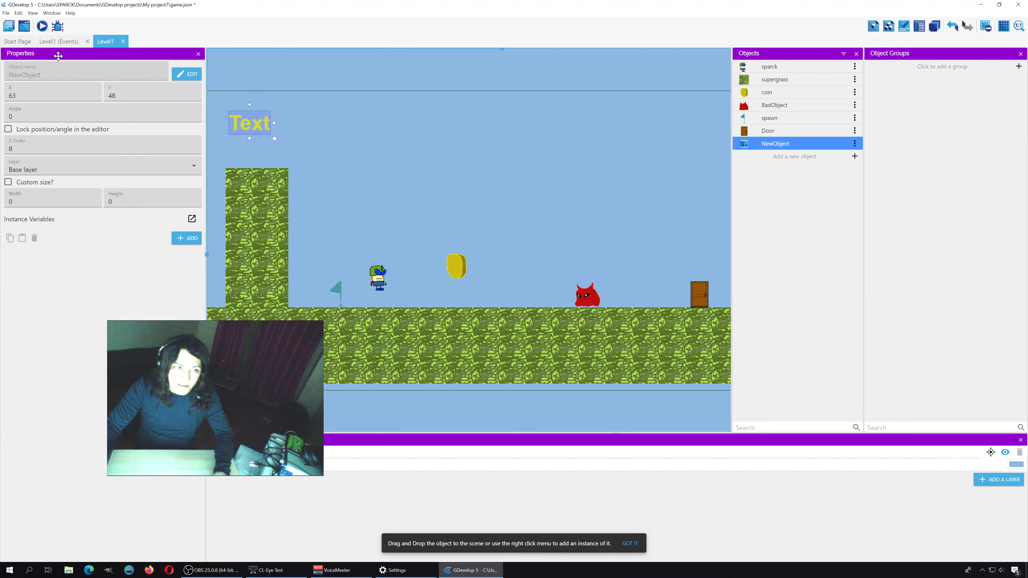
# Preview the scene to check the text's placement, close the preview, and go back to Level1's events.
pyautogui.click(42, 26)
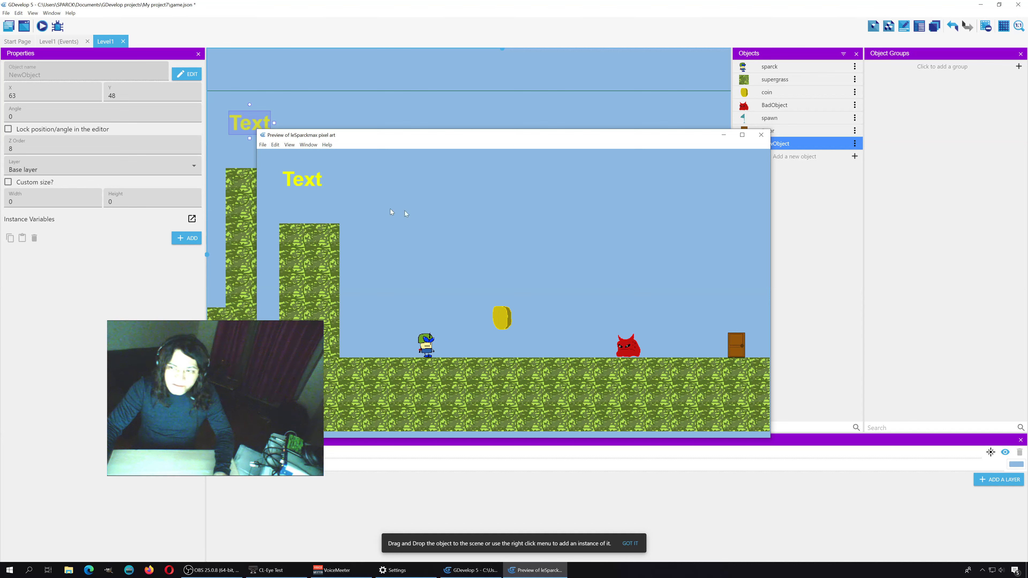
pyautogui.click(761, 135)
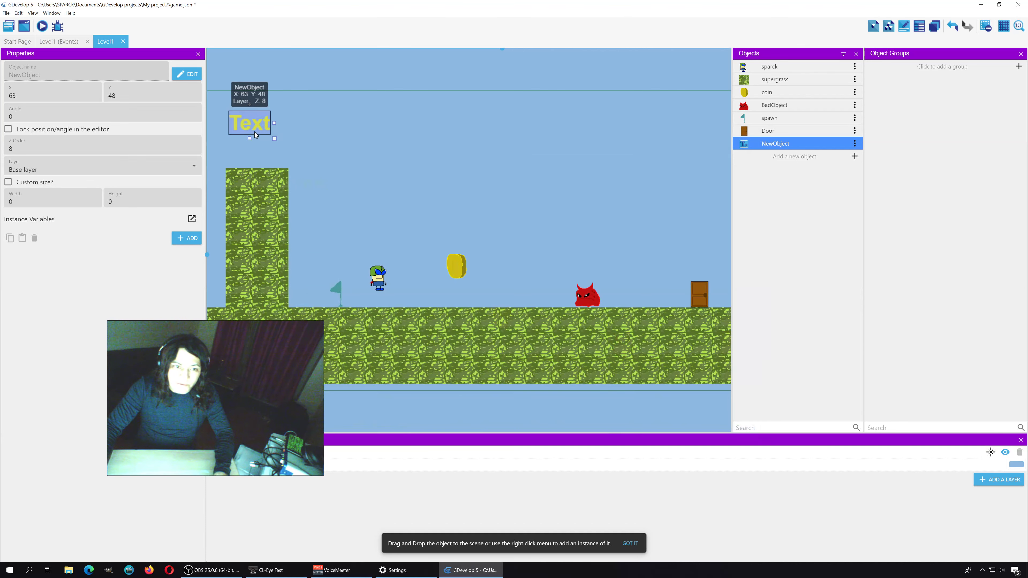
pyautogui.click(338, 139)
pyautogui.click(63, 42)
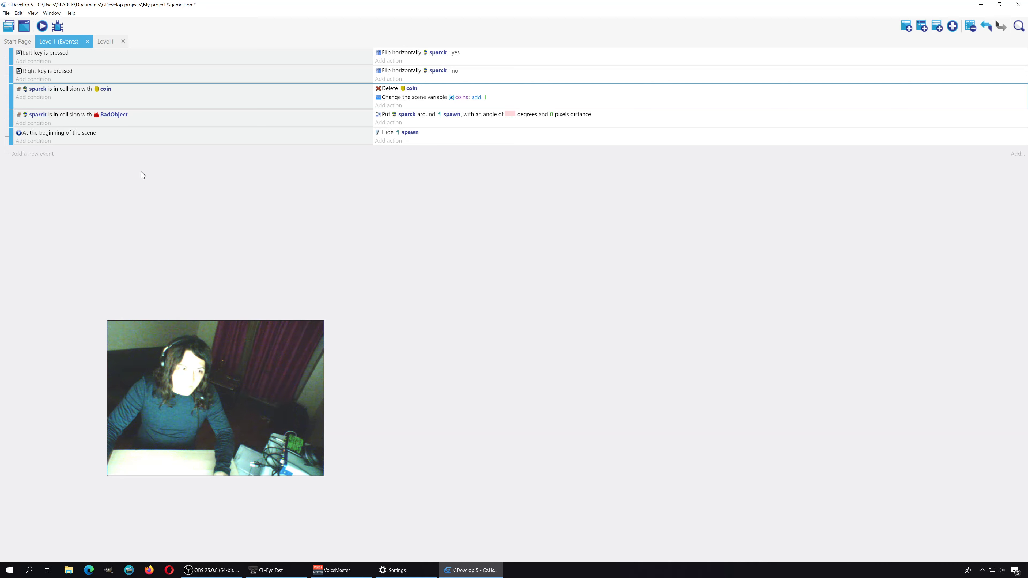
# Add a new event with a Modify the text action for NewObject, using the = (set to) operator.
pyautogui.click(37, 157)
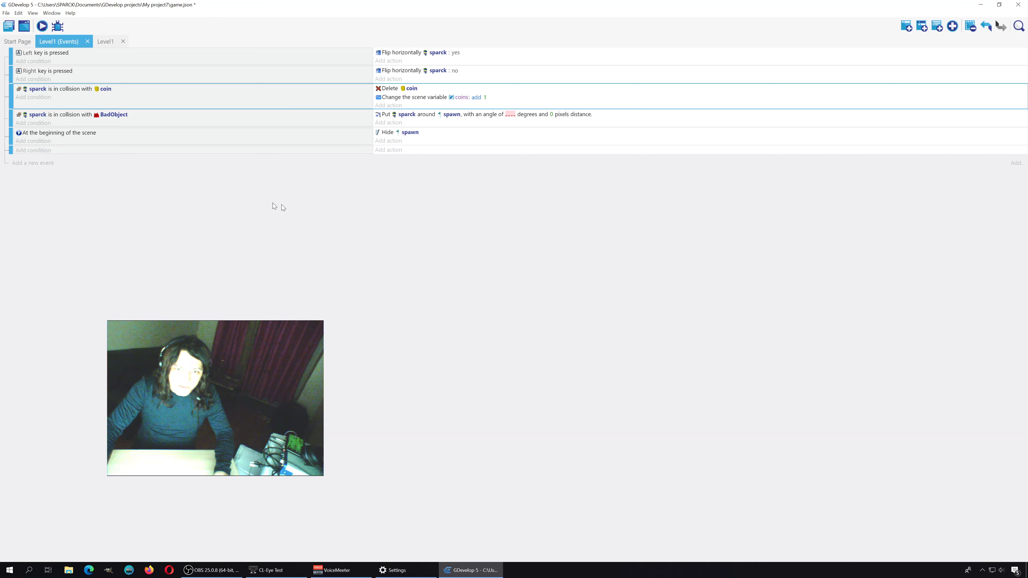
pyautogui.click(394, 151)
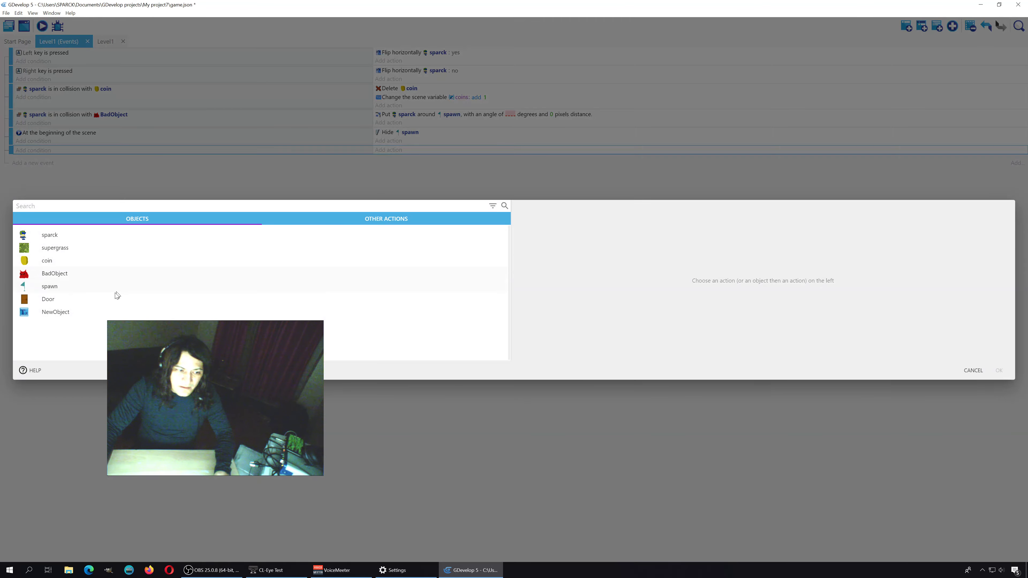
pyautogui.click(64, 314)
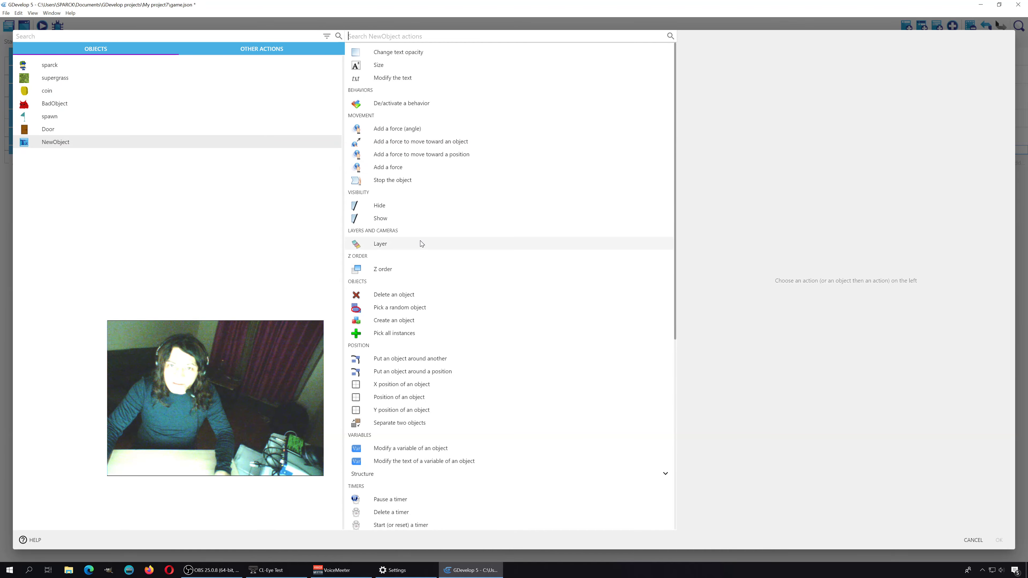
pyautogui.click(399, 78)
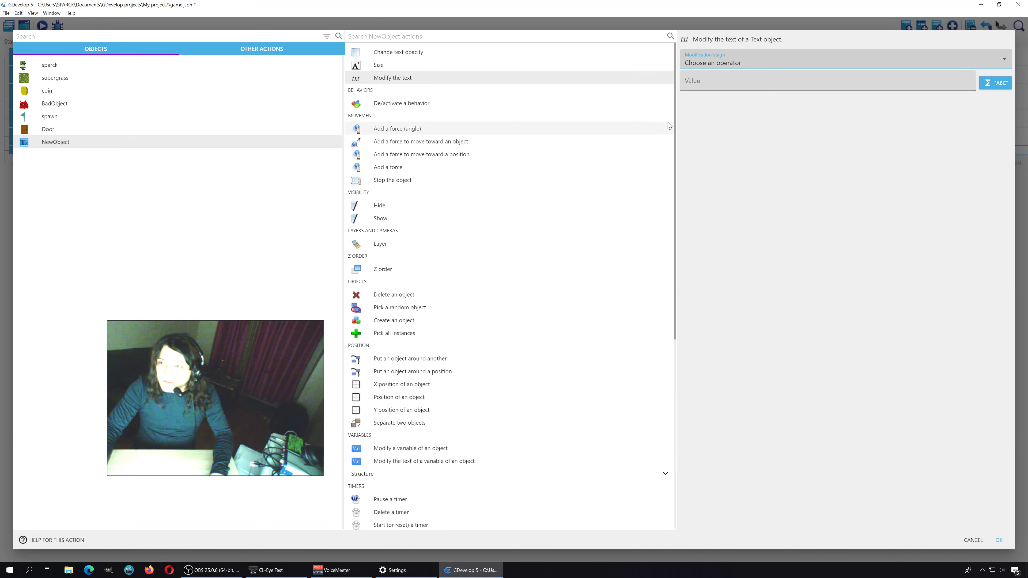
pyautogui.click(724, 65)
pyautogui.click(716, 83)
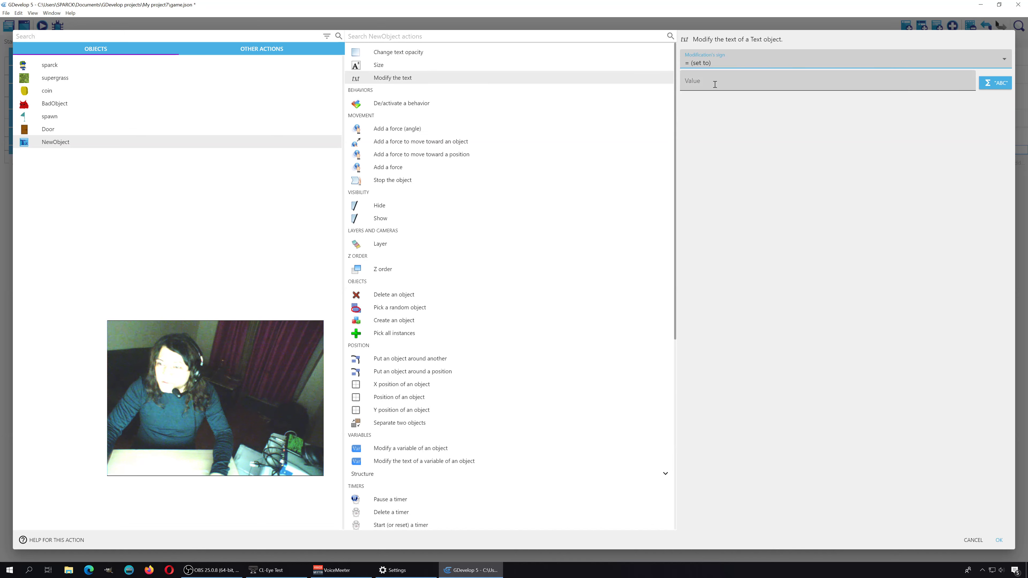
# Set the action's value to the text of the scene variable coins, VariableString(coins), and apply the action.
pyautogui.click(997, 83)
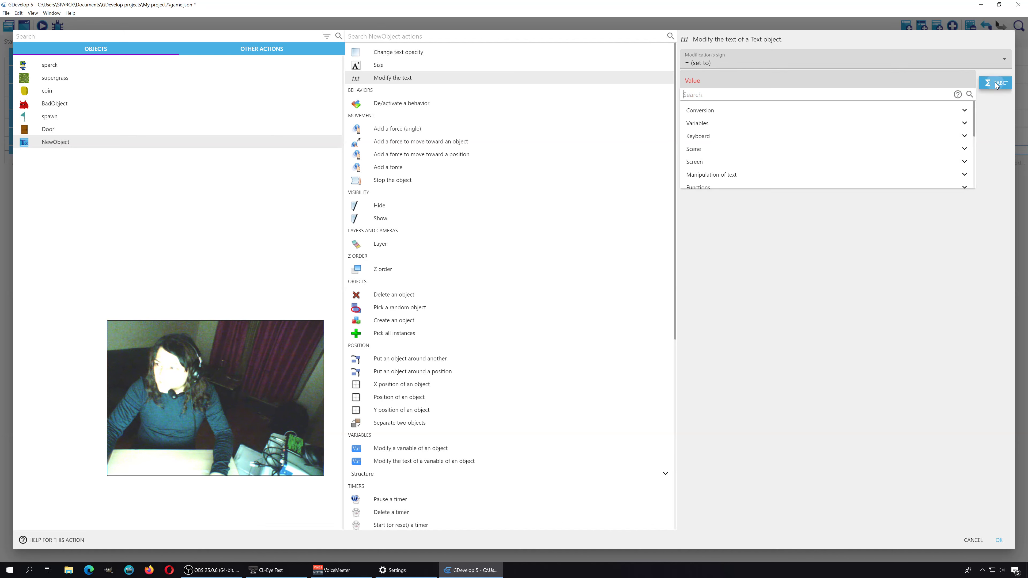
pyautogui.click(733, 125)
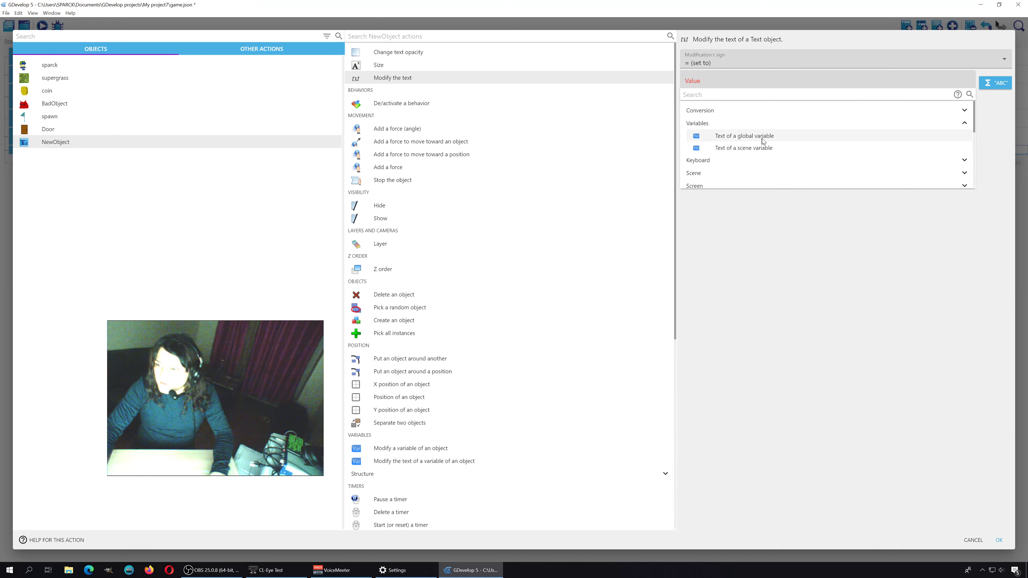
pyautogui.click(763, 152)
pyautogui.click(370, 242)
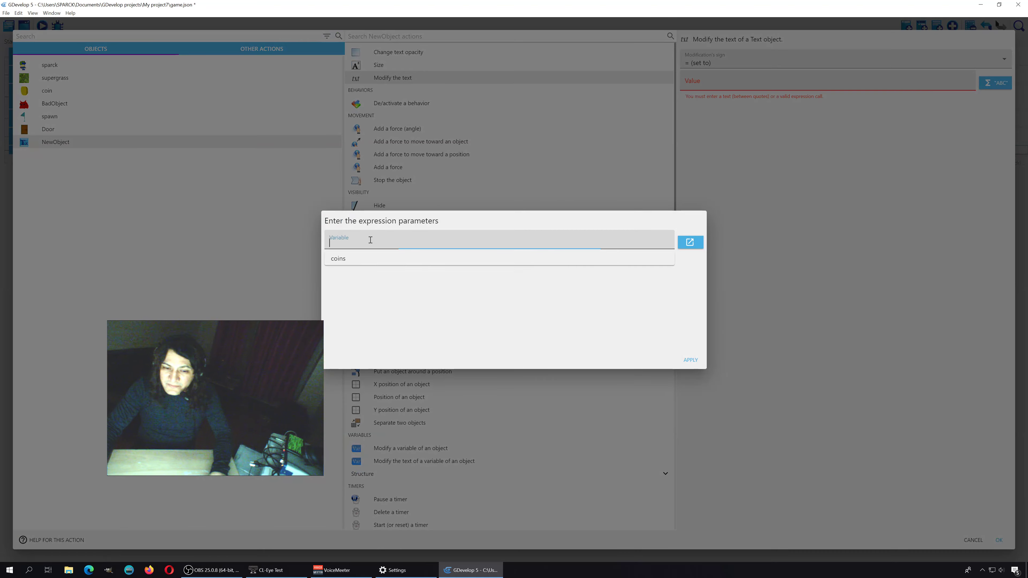
pyautogui.click(346, 260)
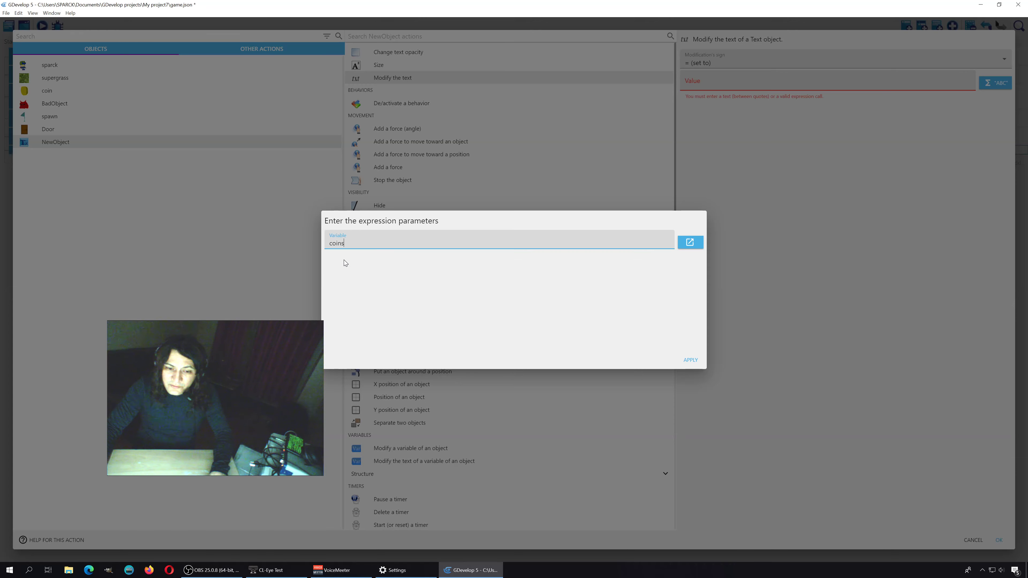
pyautogui.click(693, 362)
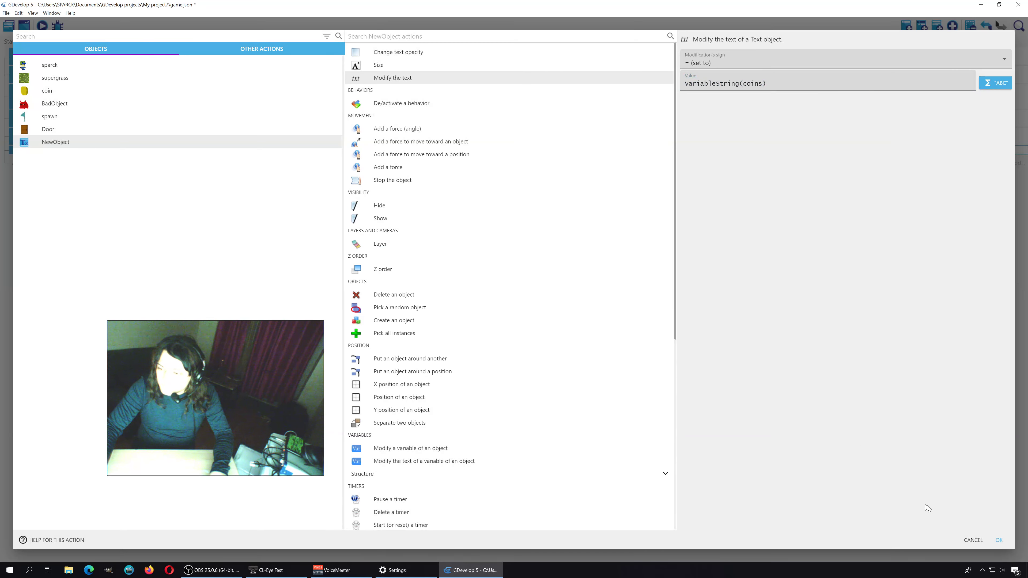
pyautogui.click(999, 540)
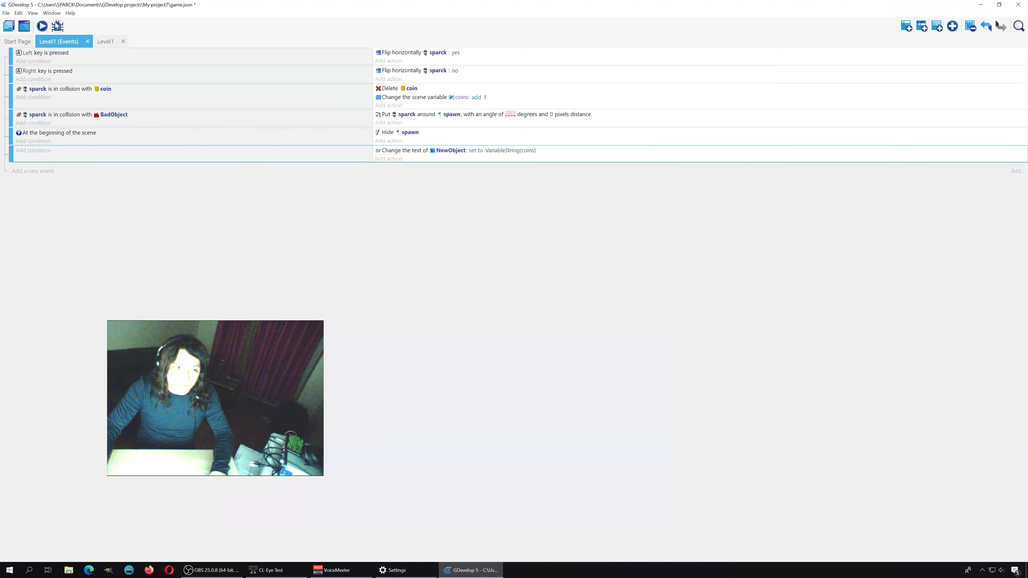
# Preview the scene, collect the coin with sparck to test the counter text, and close the preview.
pyautogui.click(42, 26)
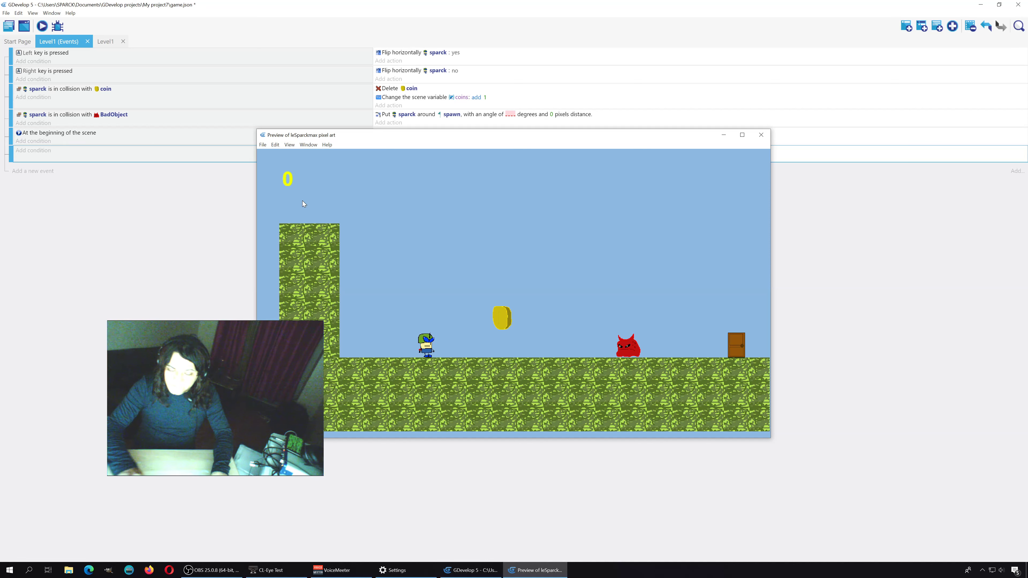
pyautogui.press('Right')
pyautogui.press('space')
pyautogui.press('Left')
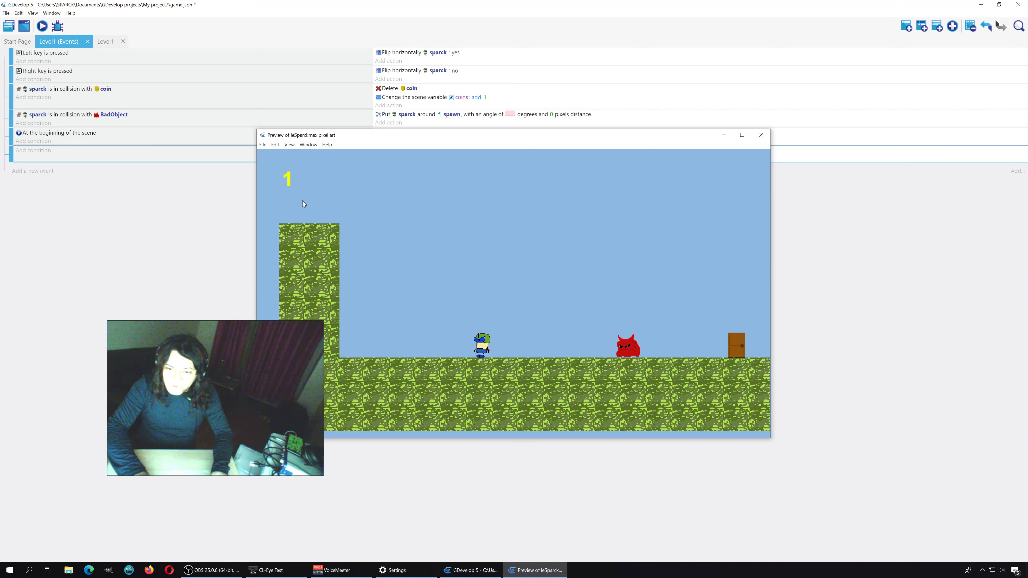
pyautogui.click(762, 137)
# Add another event at the end of the list with a Value of a scene variable condition.
pyautogui.click(47, 171)
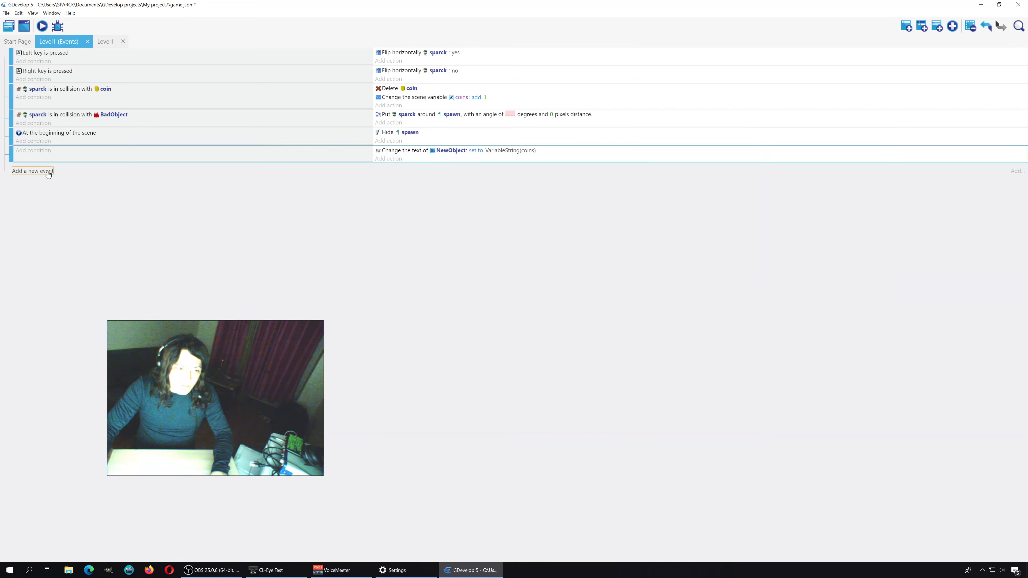
pyautogui.click(48, 171)
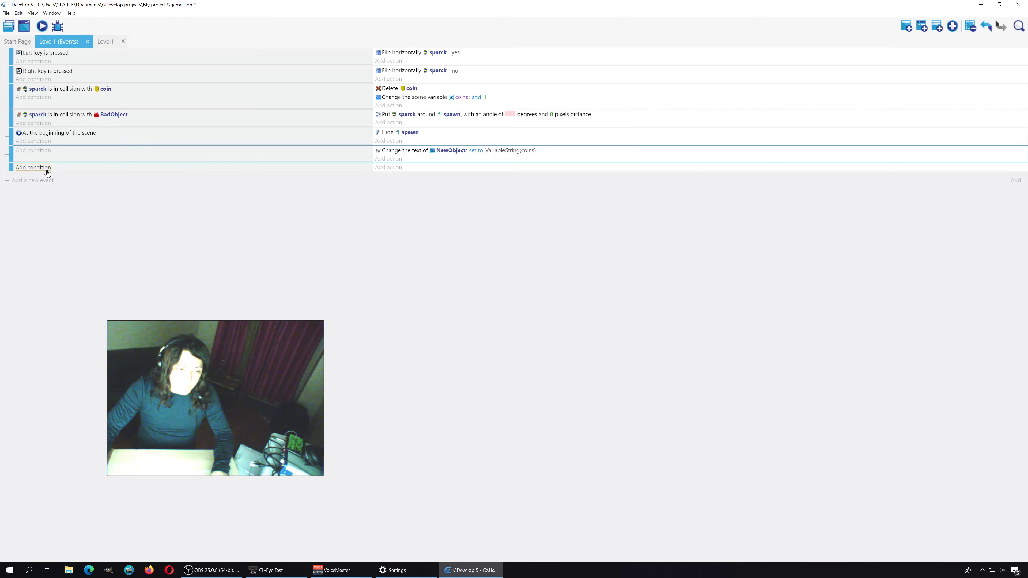
pyautogui.click(40, 168)
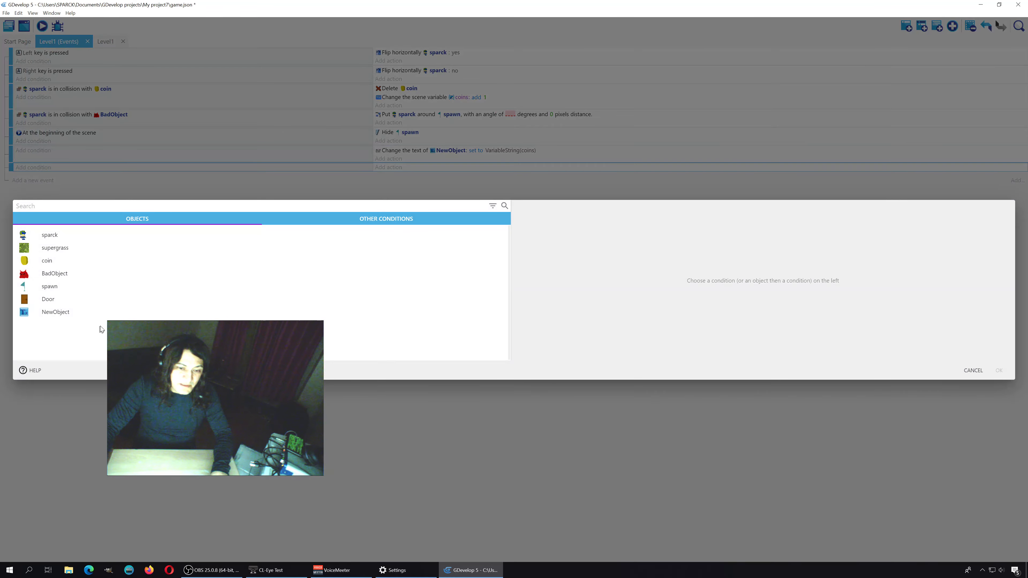
pyautogui.click(355, 223)
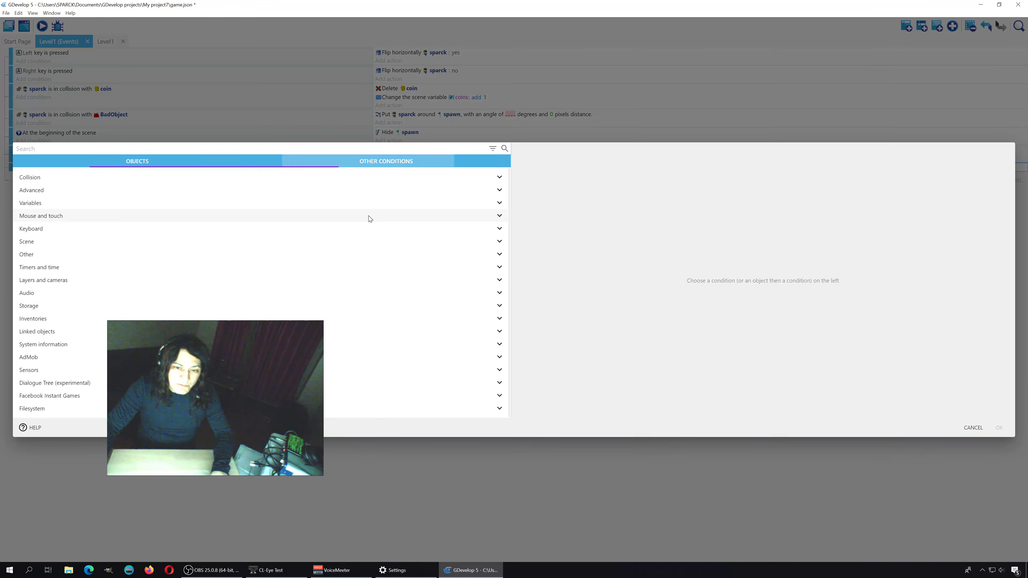
pyautogui.click(48, 203)
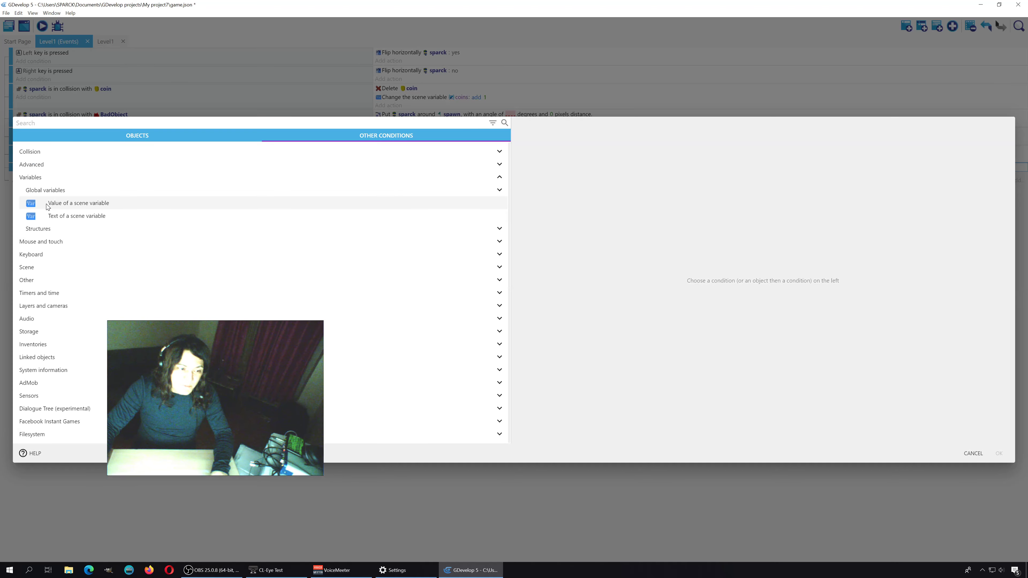
pyautogui.click(105, 205)
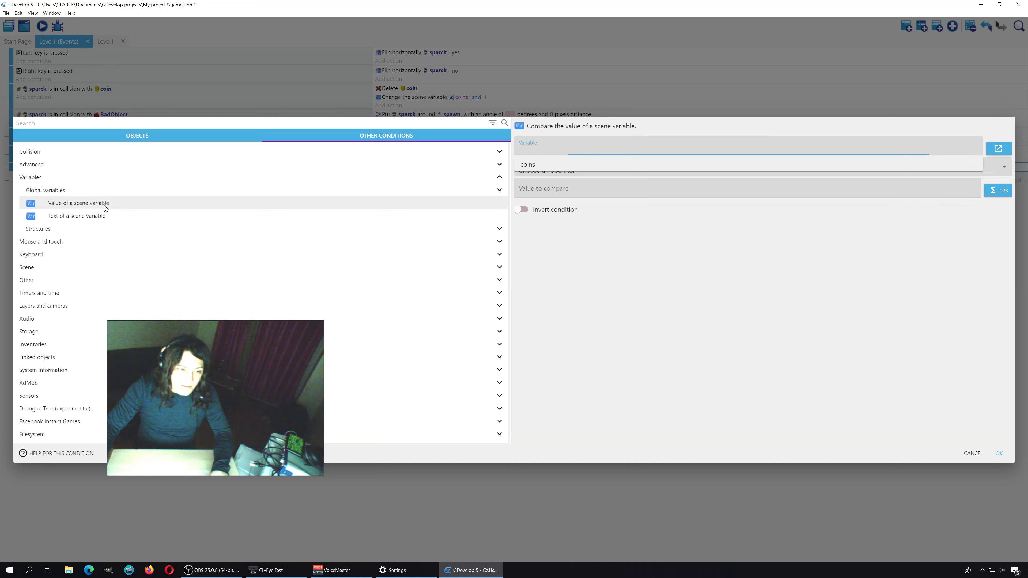
# Set the condition to coins greater than 0, apply it, and preview the scene to look at the Door.
pyautogui.write('coins')
pyautogui.click(549, 173)
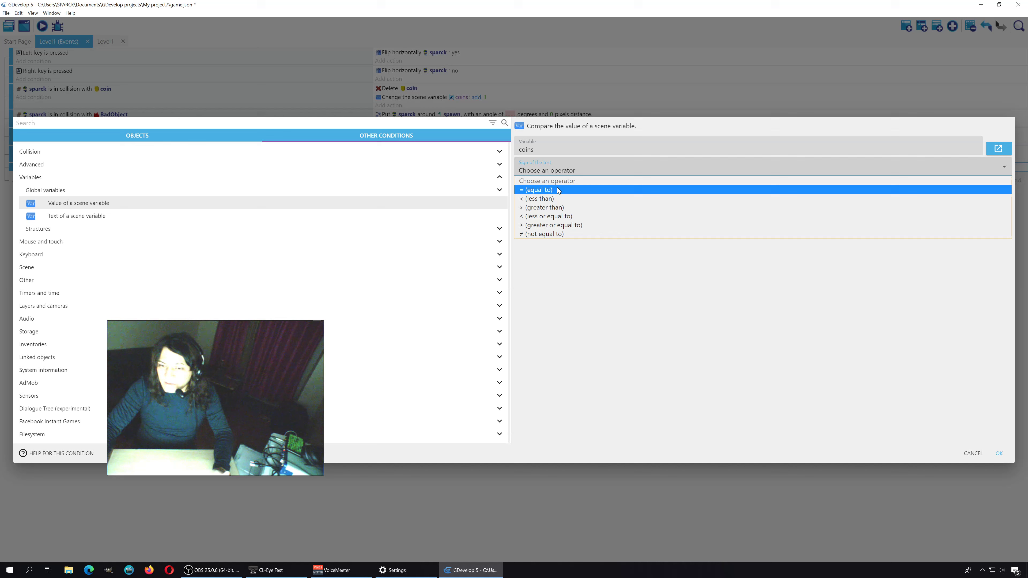
pyautogui.click(560, 207)
pyautogui.click(544, 191)
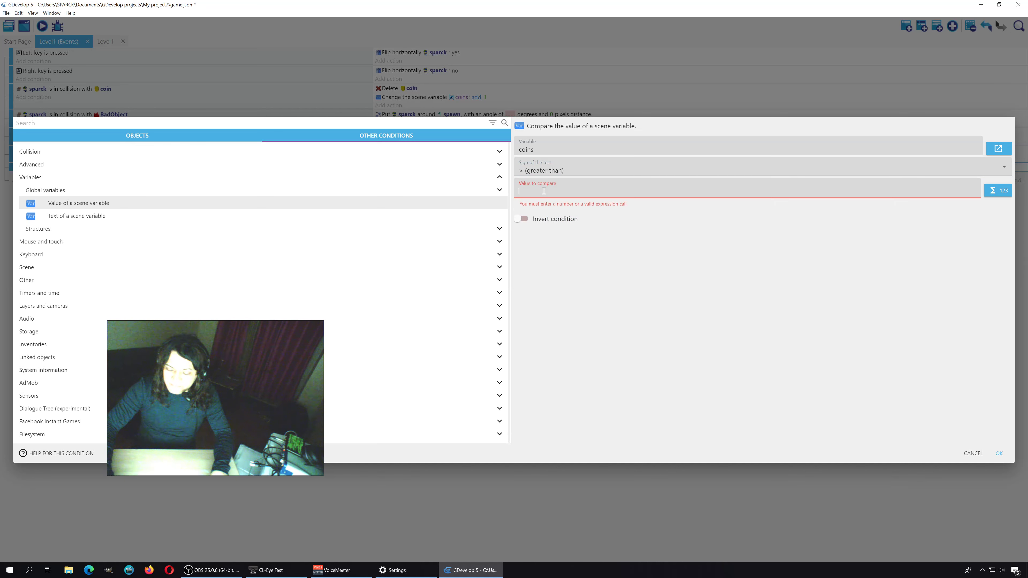
pyautogui.write('0')
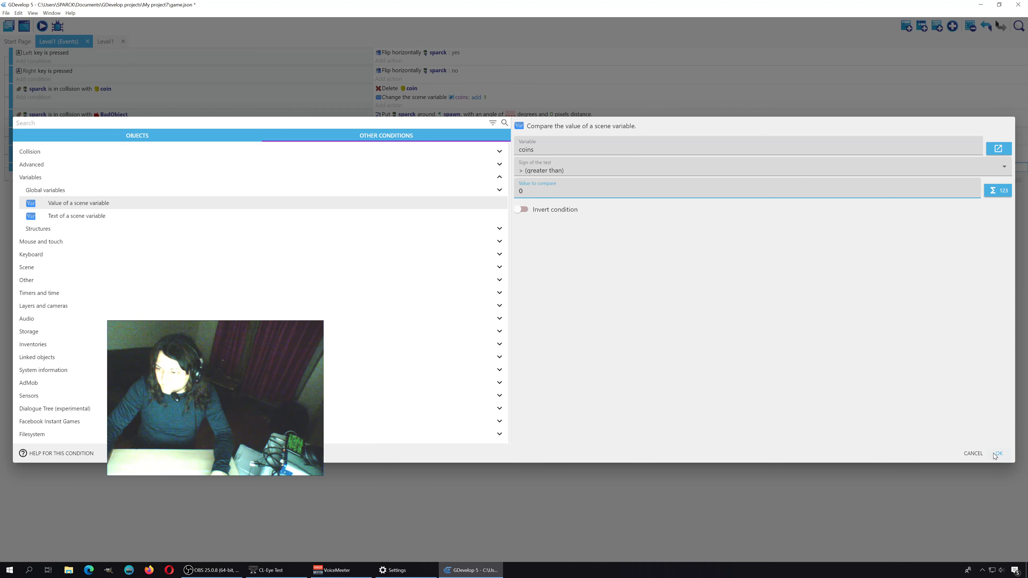
pyautogui.click(996, 454)
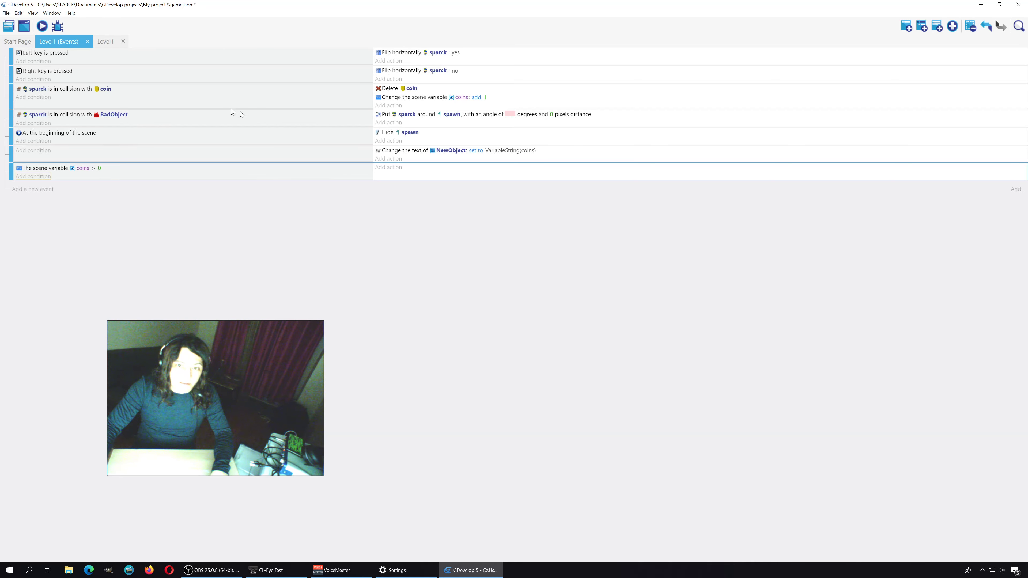
pyautogui.click(43, 28)
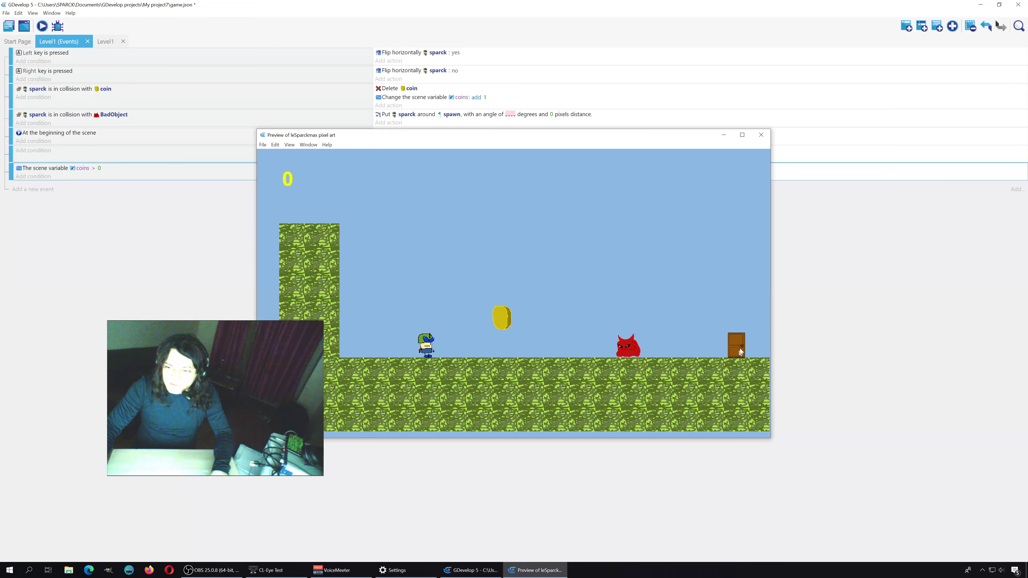
pyautogui.click(761, 135)
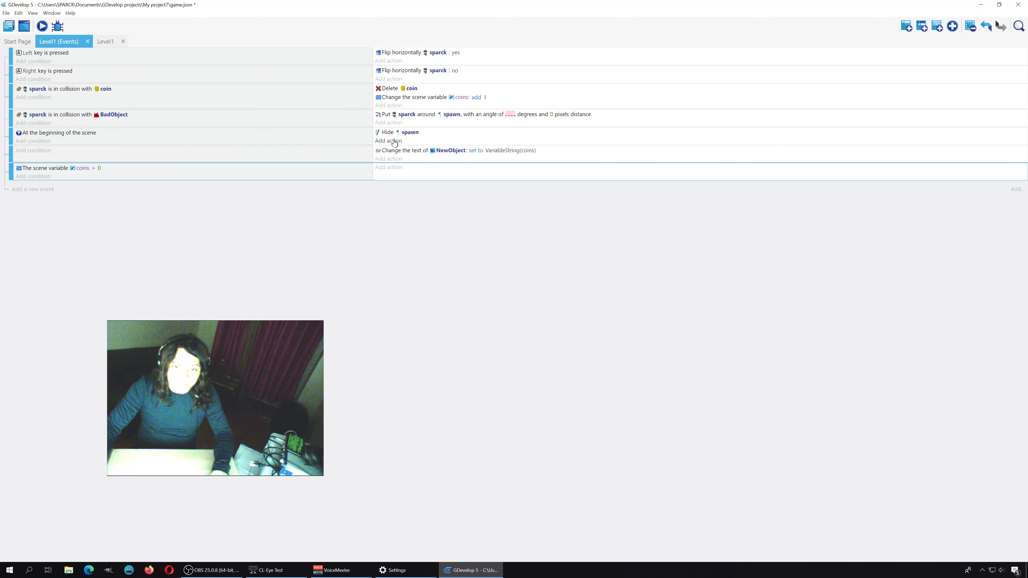
# Duplicate the Hide spawn action within the beginning-of-scene event.
pyautogui.click(425, 136)
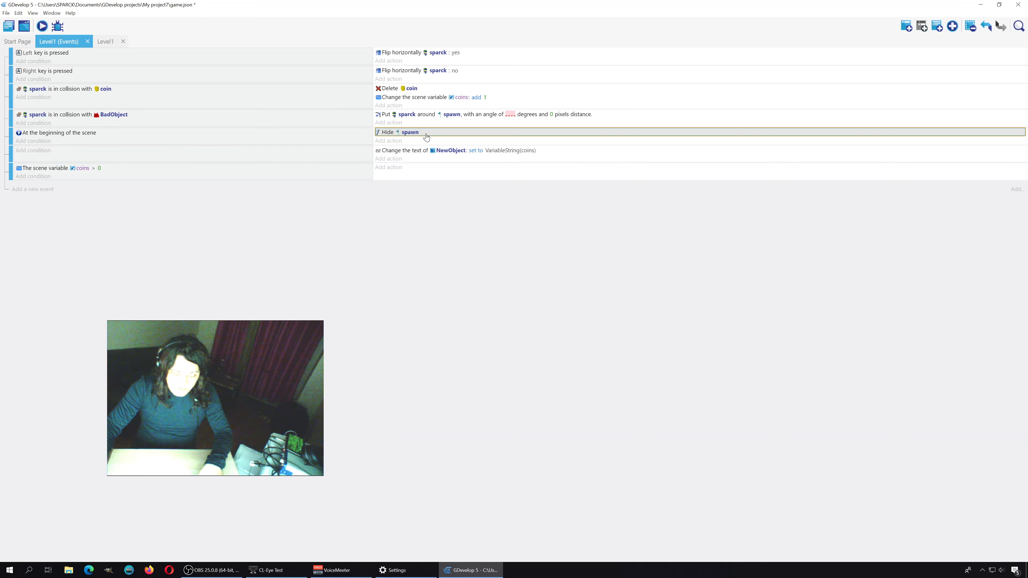
pyautogui.hotkey('ctrl', 'c')
pyautogui.hotkey('ctrl', 'v')
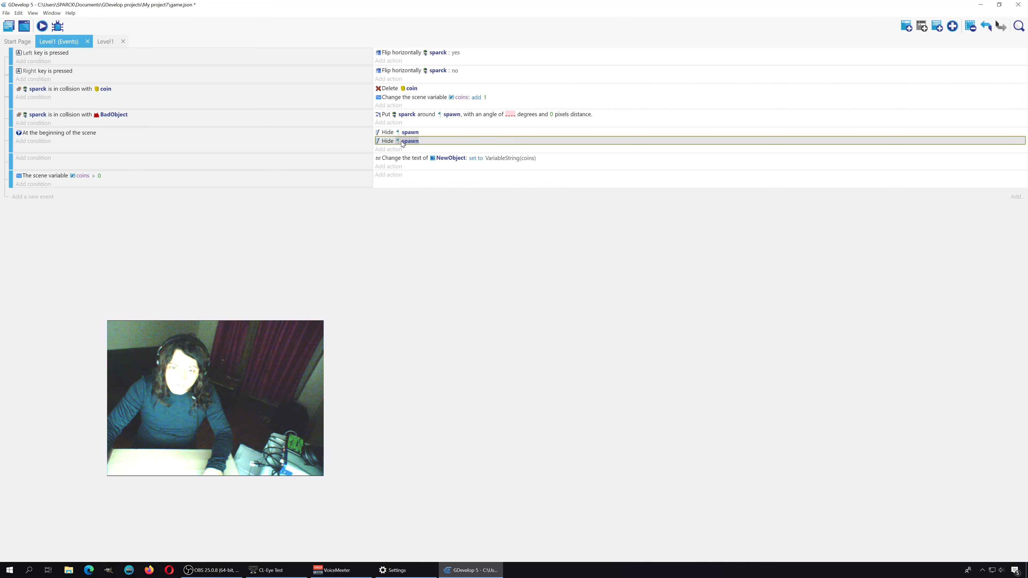
# Change the duplicated Hide action's object to Door and preview the scene to check it.
pyautogui.click(406, 141)
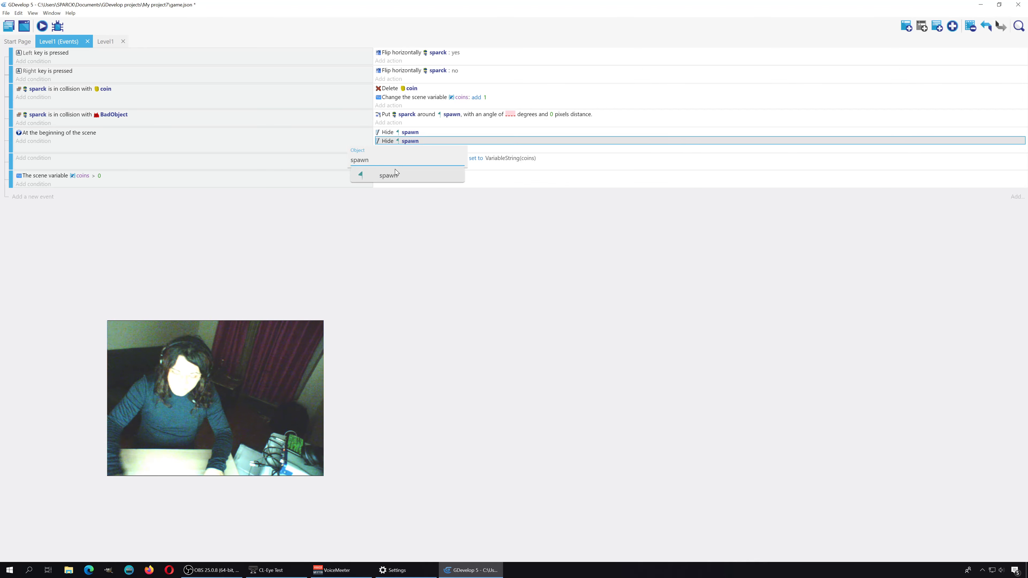
pyautogui.press('BackSpace')
pyautogui.press('BackSpace')
pyautogui.press('BackSpace')
pyautogui.press('BackSpace')
pyautogui.press('BackSpace')
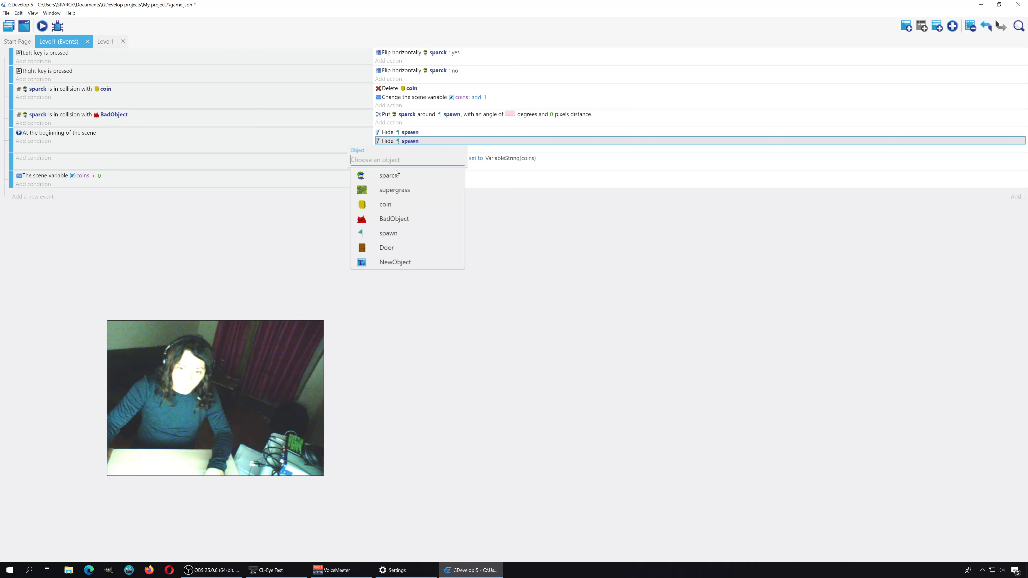
pyautogui.click(408, 245)
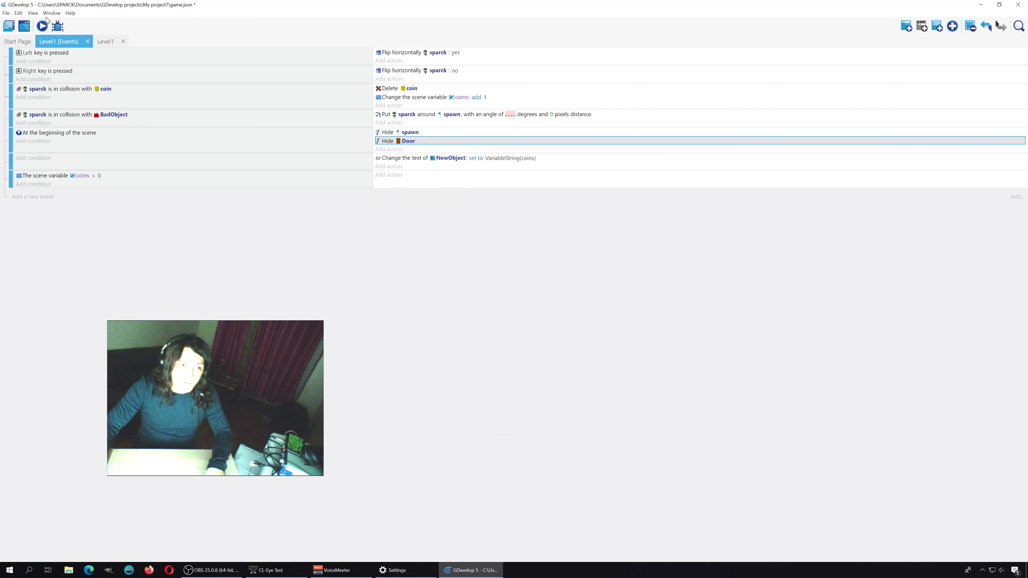
pyautogui.click(42, 26)
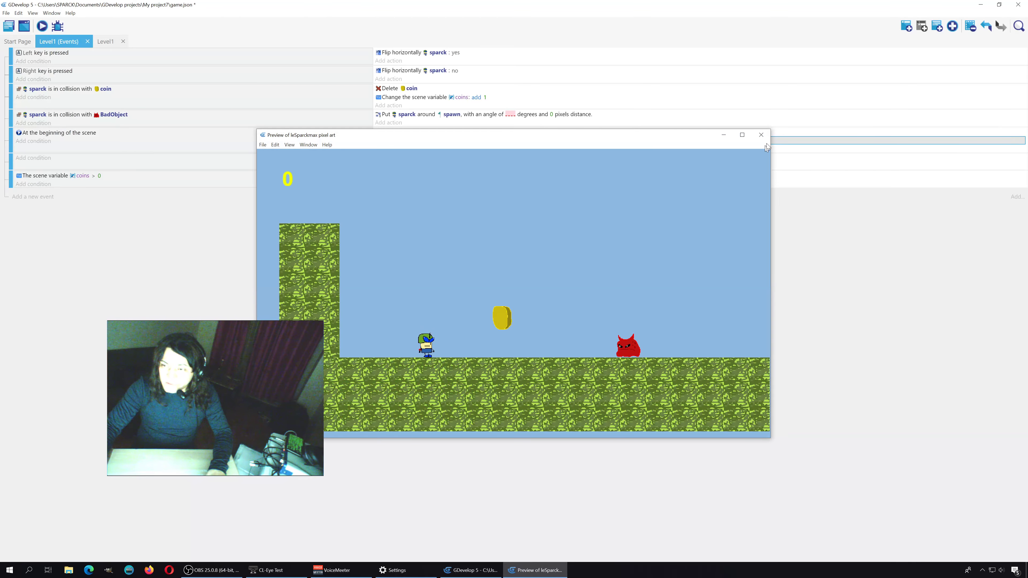
pyautogui.click(762, 136)
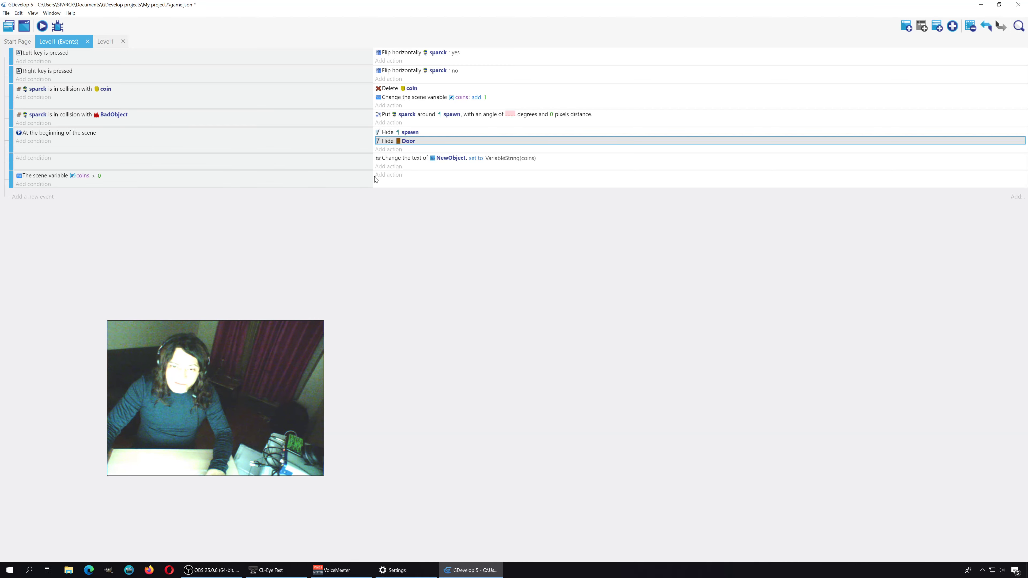
pyautogui.click(384, 179)
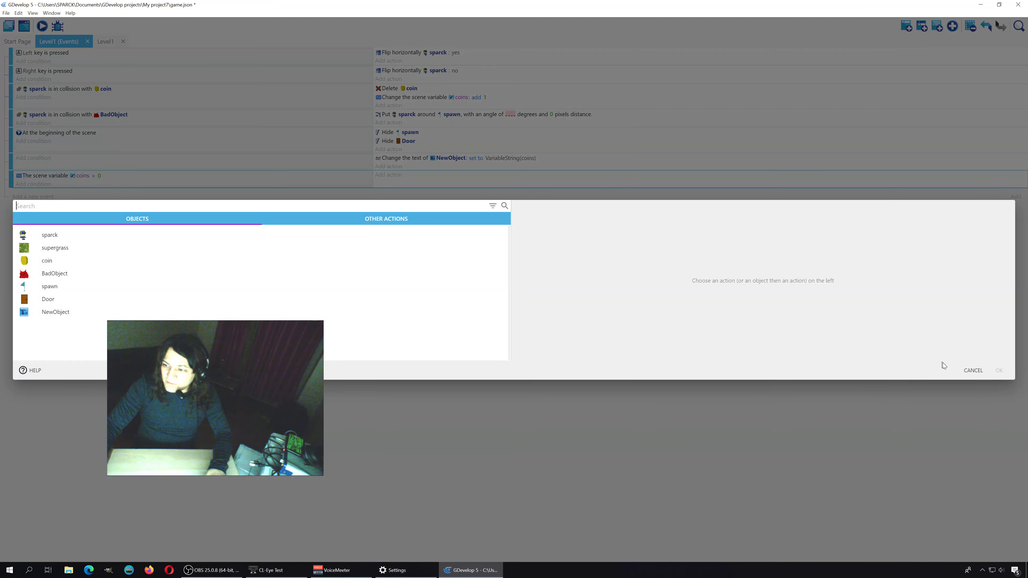
pyautogui.click(972, 374)
pyautogui.click(390, 175)
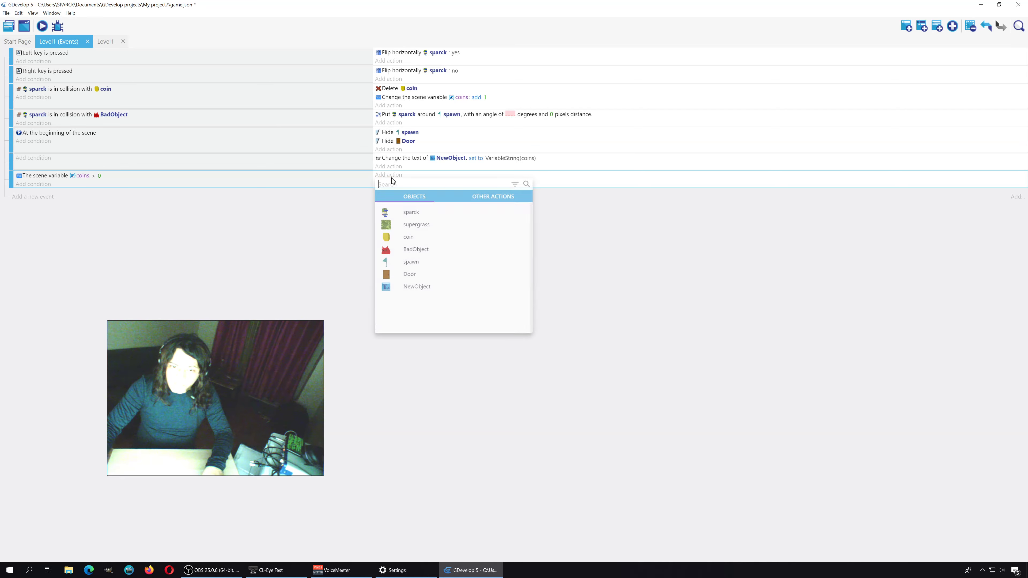
pyautogui.click(311, 252)
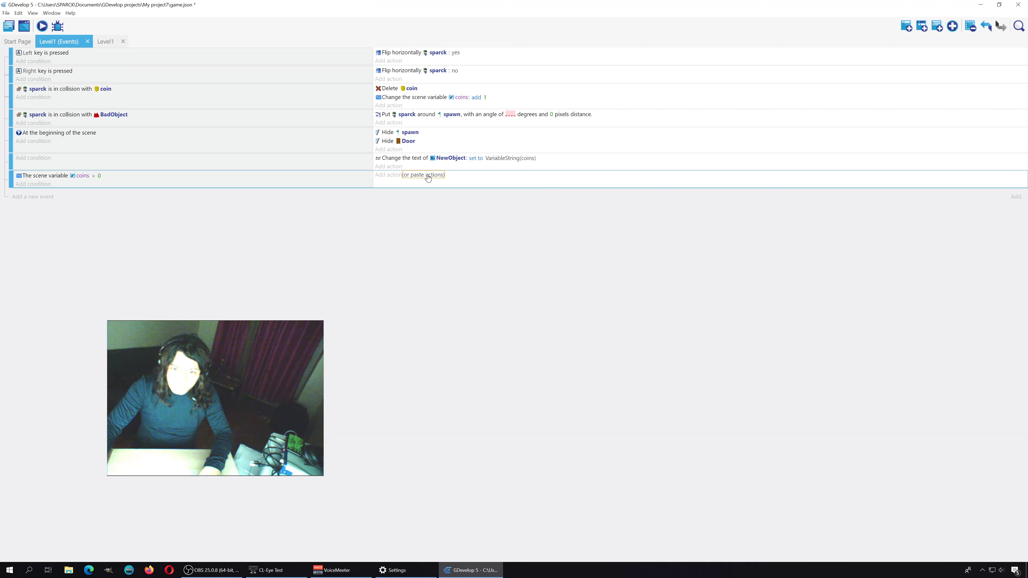
# Paste the copied Hide action into the coins greater than 0 event and change its object to Door.
pyautogui.click(428, 176)
pyautogui.click(409, 176)
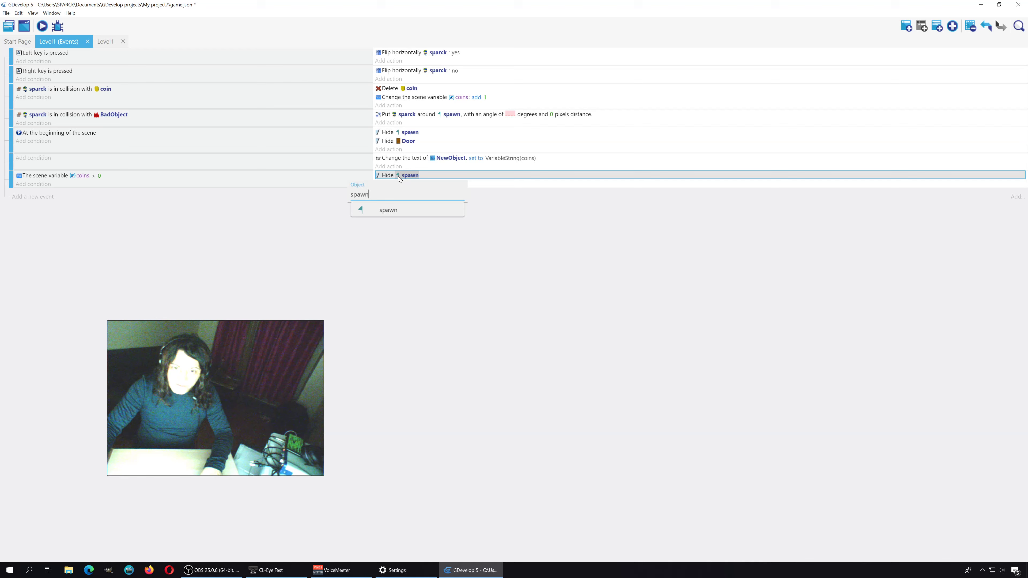
pyautogui.press('BackSpace')
pyautogui.press('BackSpace')
pyautogui.press('BackSpace')
pyautogui.press('BackSpace')
pyautogui.press('BackSpace')
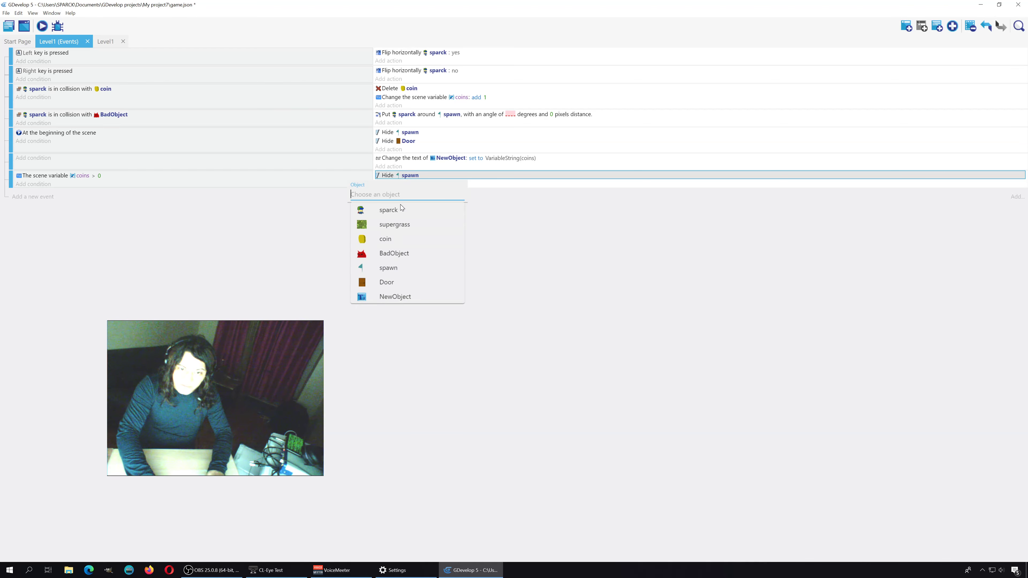
pyautogui.write('doo')
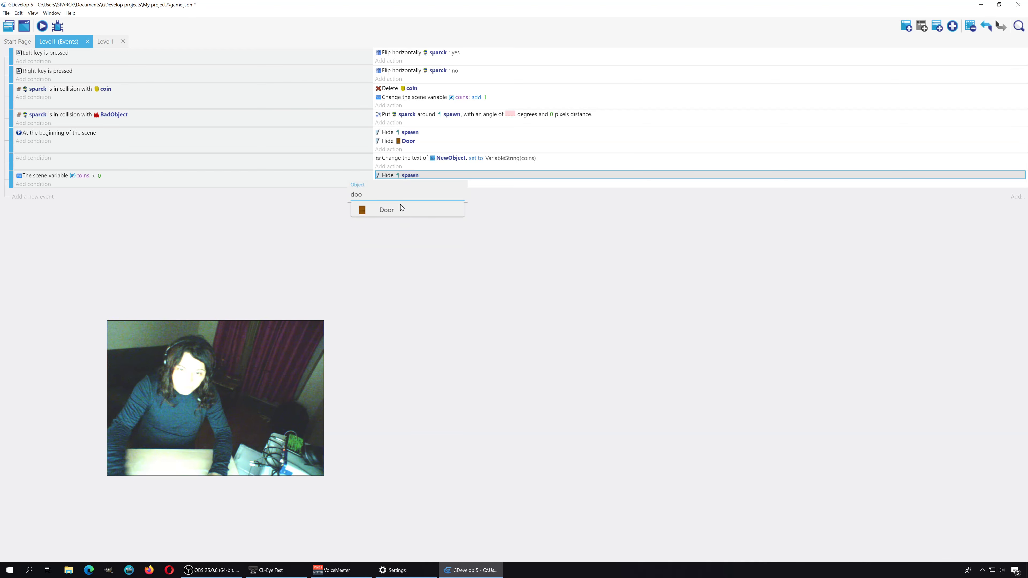
pyautogui.click(396, 210)
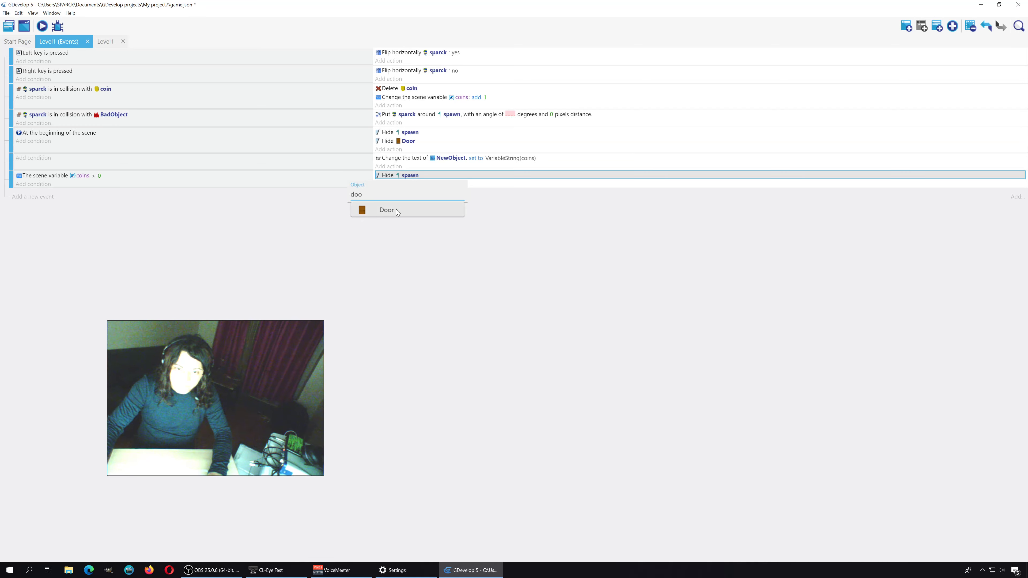
# Change the Door action in the coins greater than 0 event from Hide to Show and apply it.
pyautogui.doubleClick(382, 177)
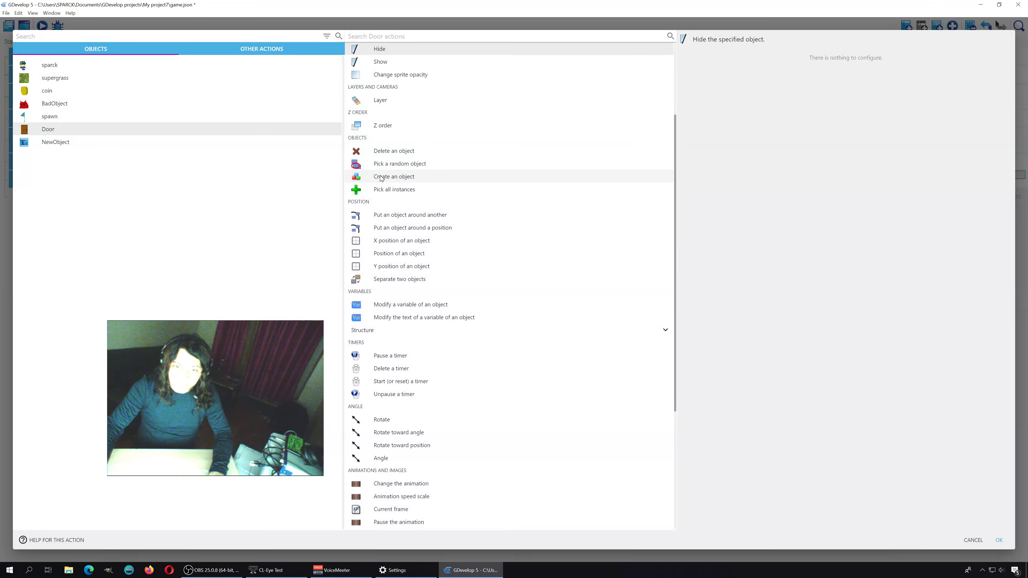
pyautogui.click(383, 64)
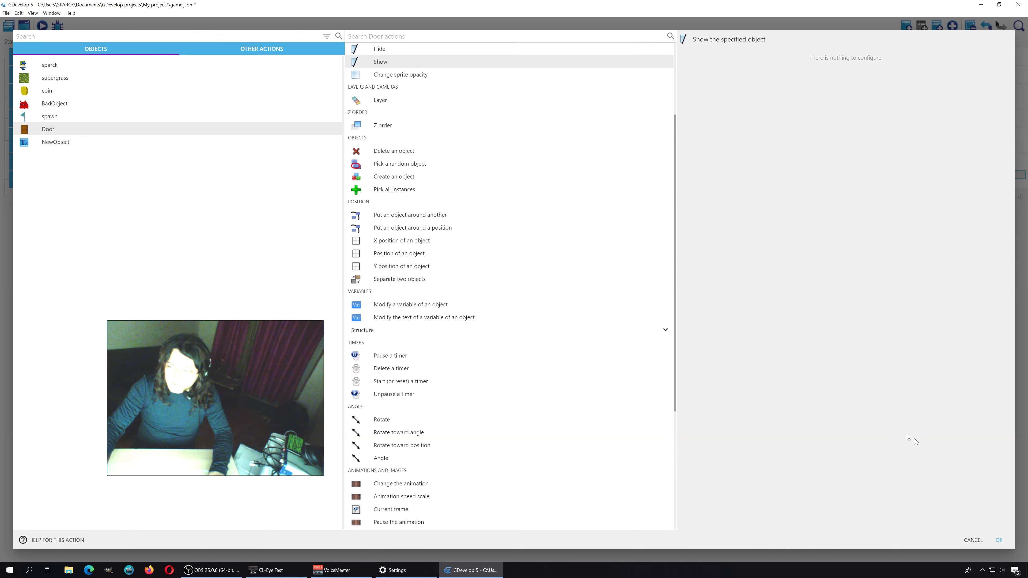
pyautogui.click(999, 542)
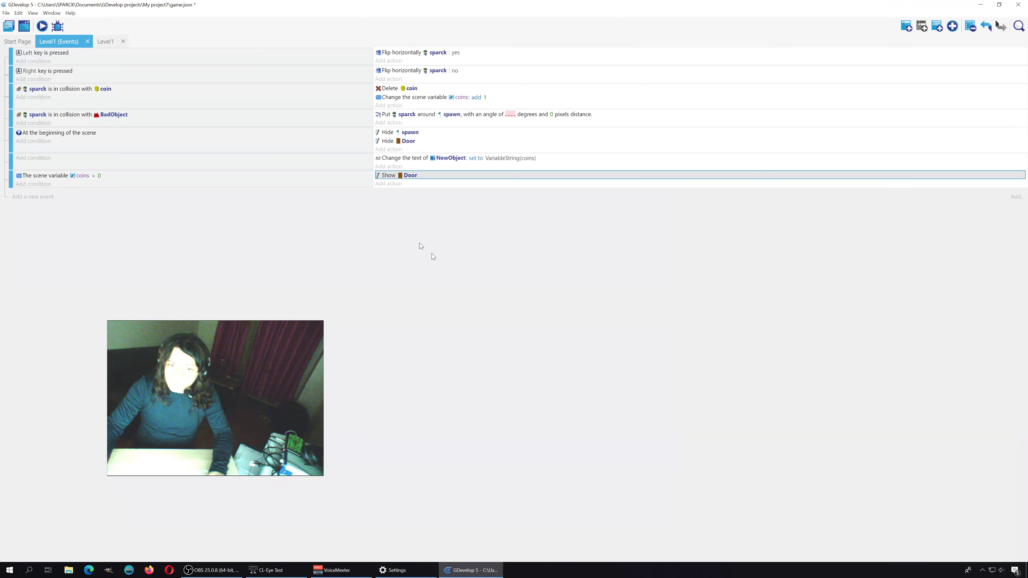
# Preview the scene, collect the coin with the character to check the Door, and close the preview.
pyautogui.click(42, 26)
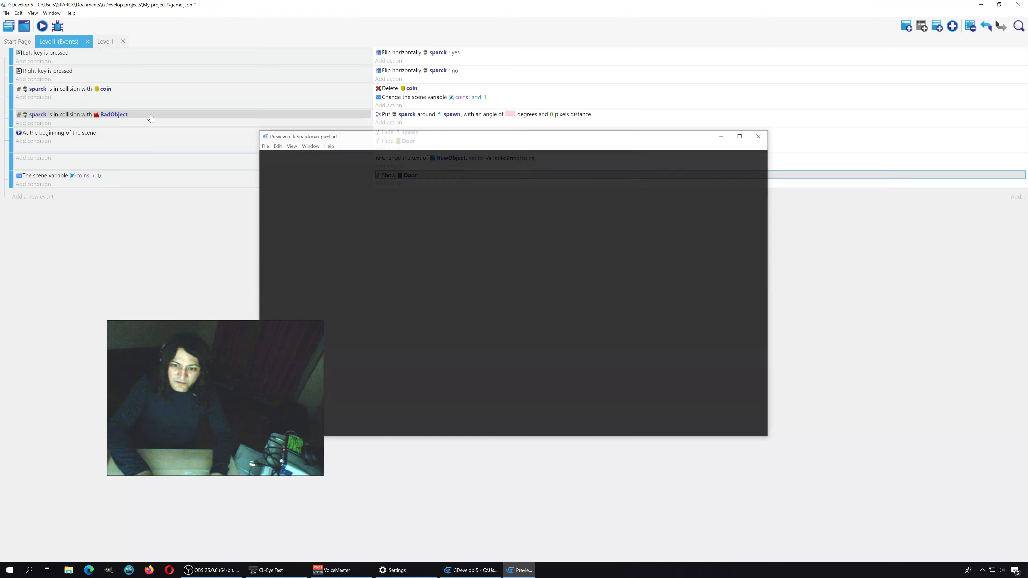
pyautogui.press('Right')
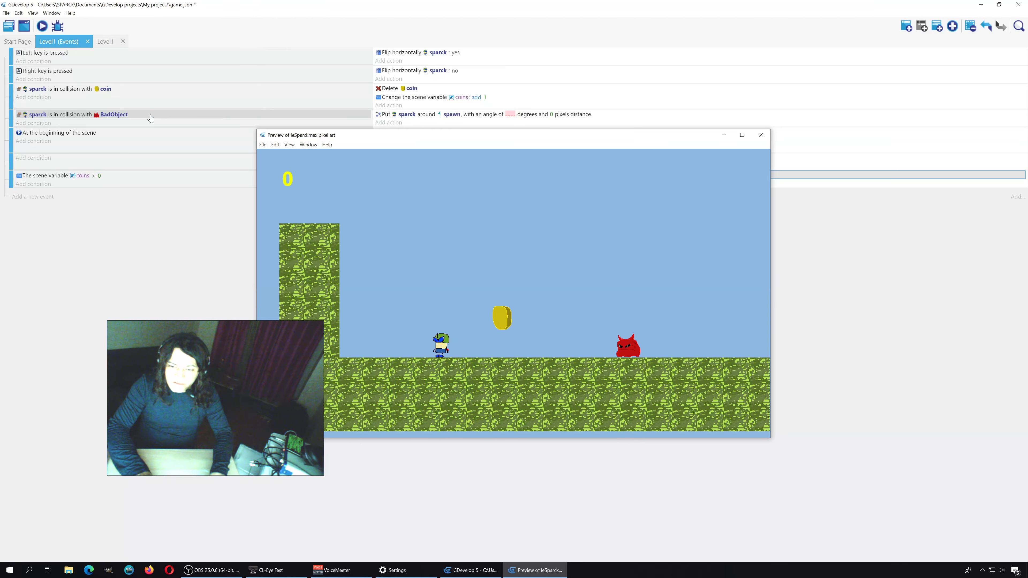
pyautogui.press('space')
pyautogui.press('Left')
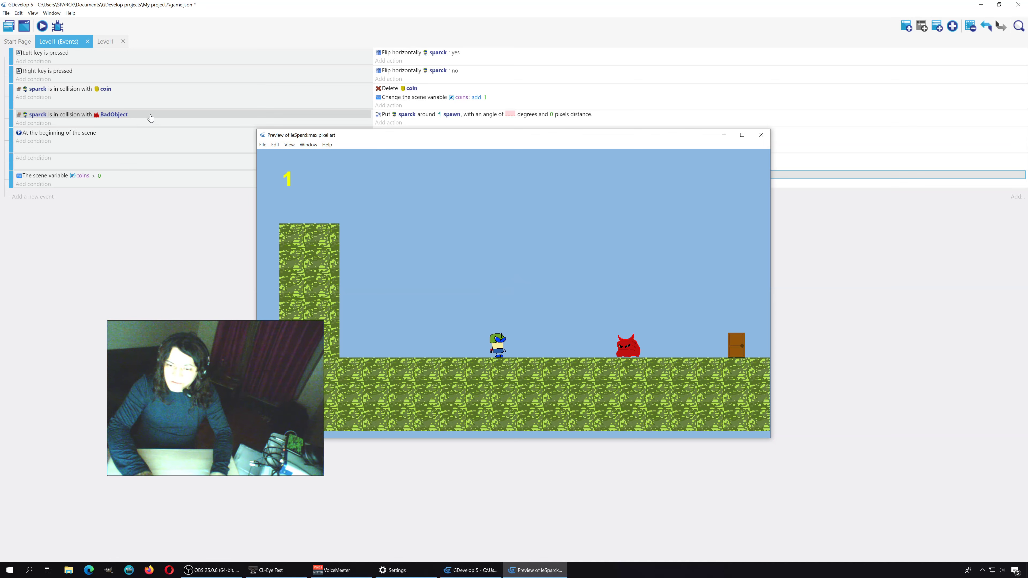
pyautogui.click(761, 135)
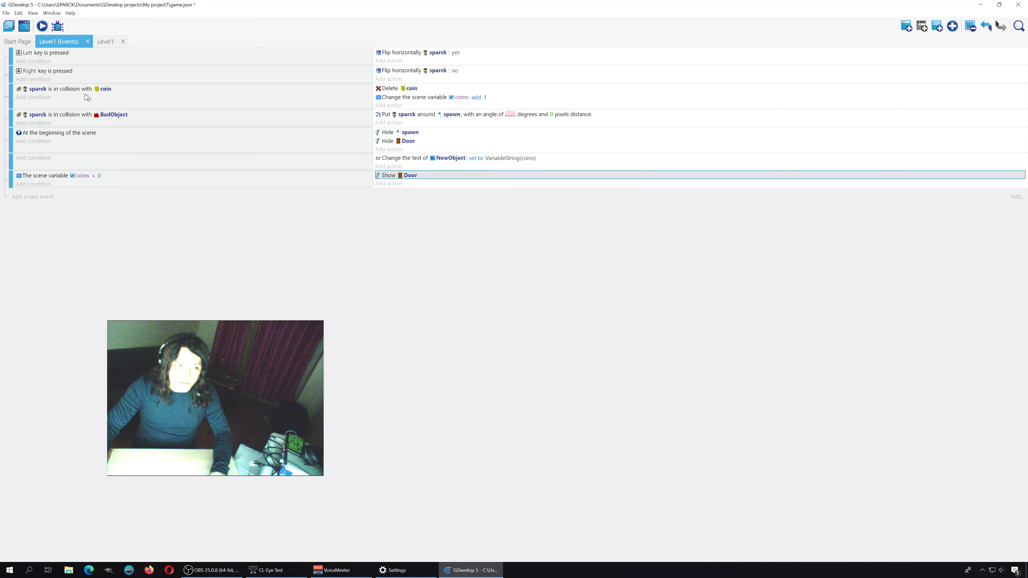
# Duplicate the Level1 scene in the project and place the copy after Level1 in the scene list.
pyautogui.click(6, 26)
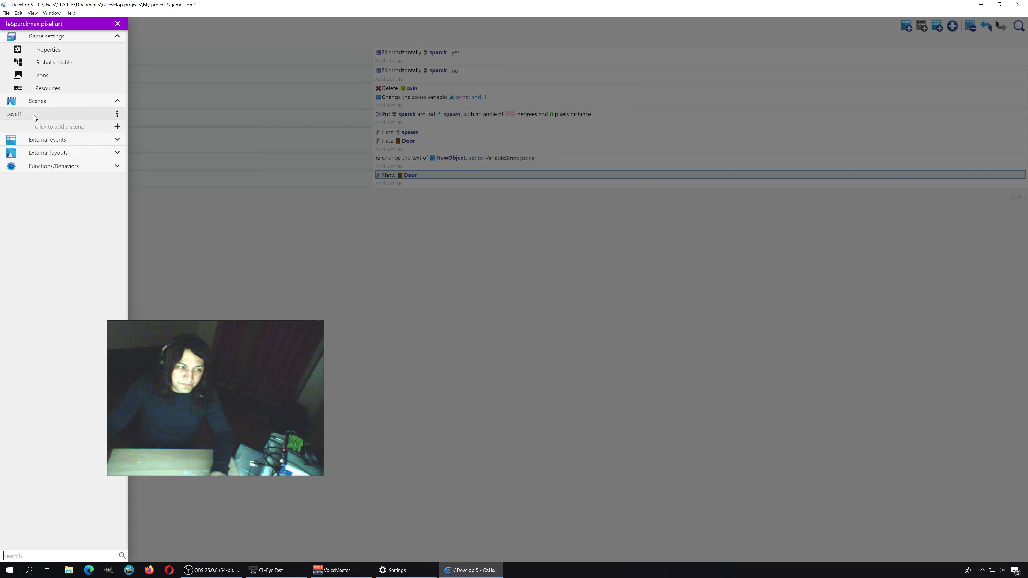
pyautogui.click(117, 113)
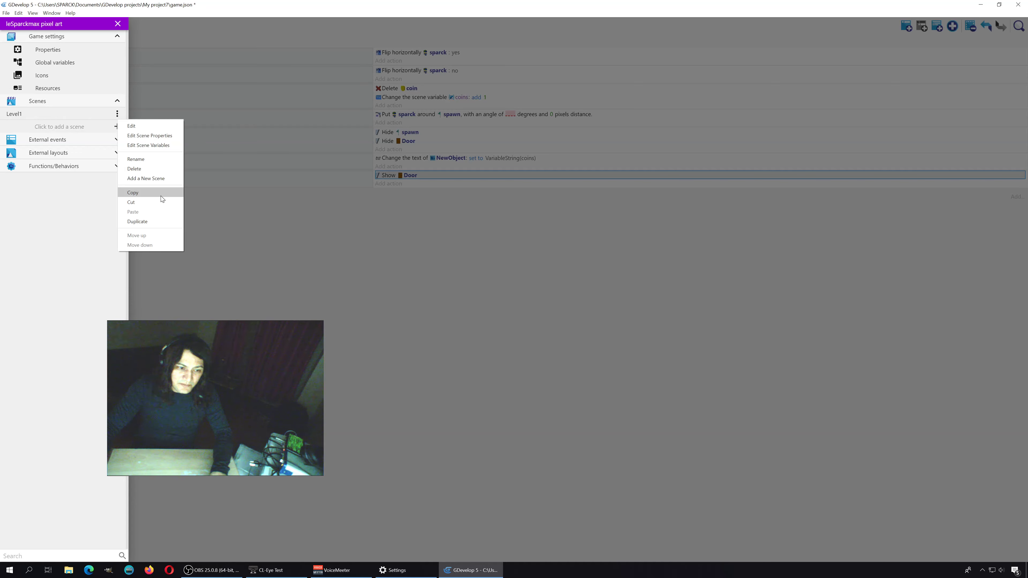
pyautogui.click(160, 221)
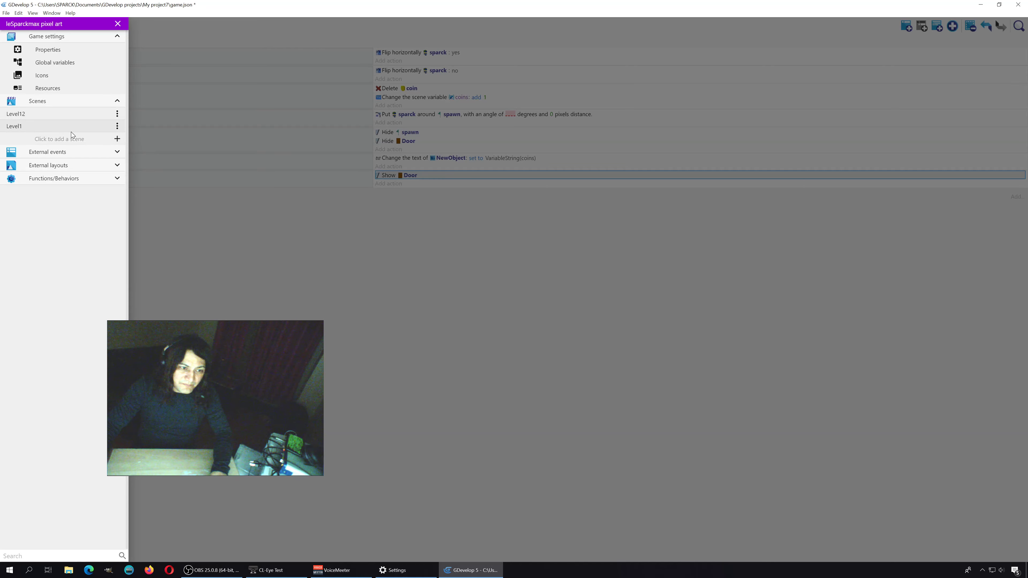
pyautogui.moveTo(71, 131); pyautogui.dragTo(42, 128)
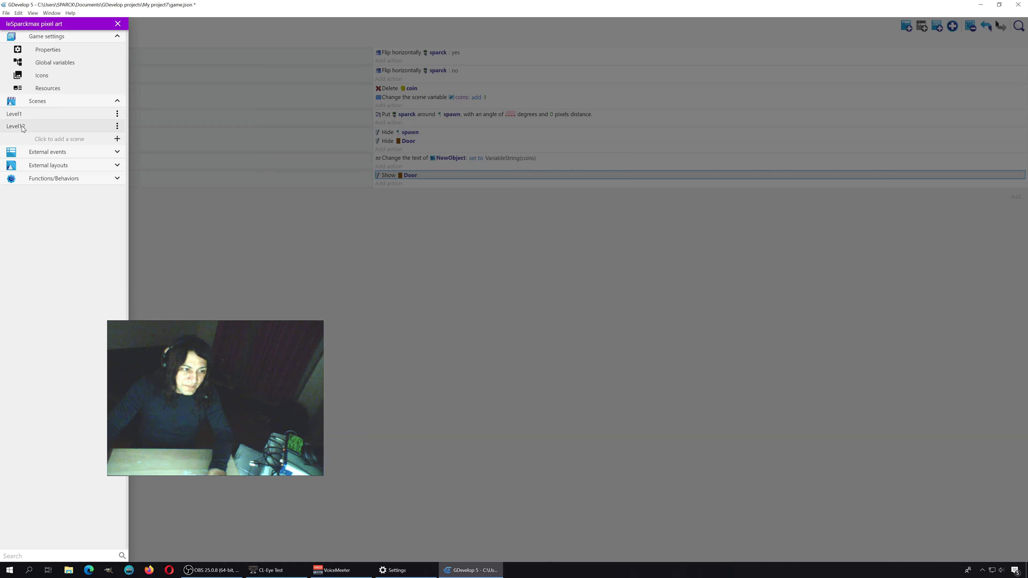
# Rename the duplicated scene to Level2 and close the project manager.
pyautogui.click(117, 126)
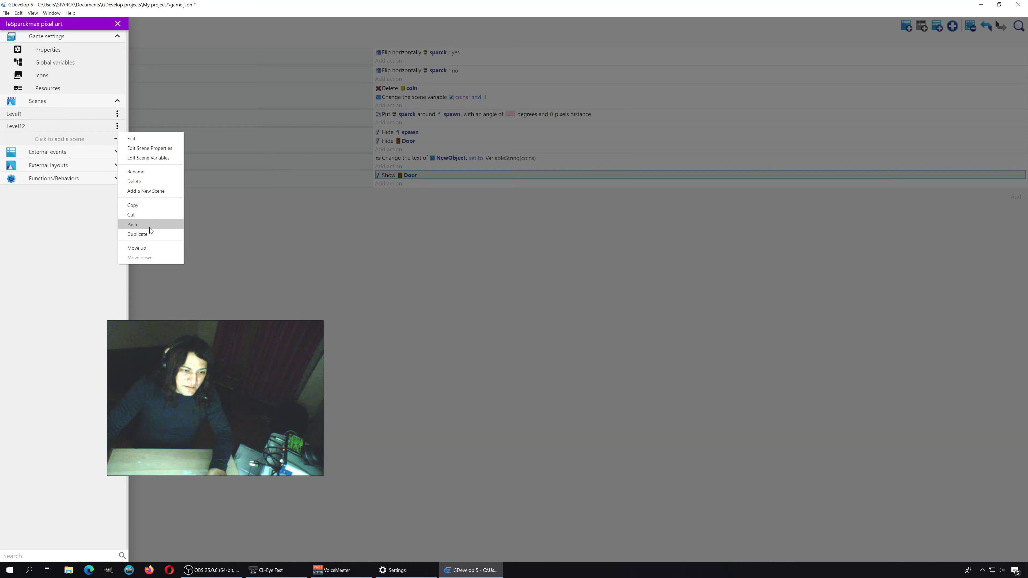
pyautogui.click(145, 173)
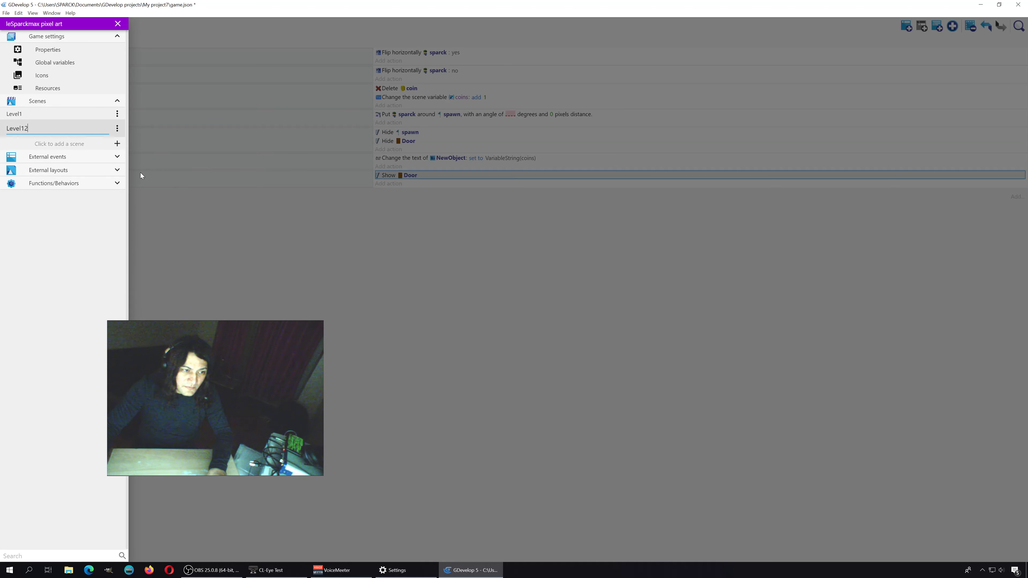
pyautogui.press('Left')
pyautogui.press('BackSpace')
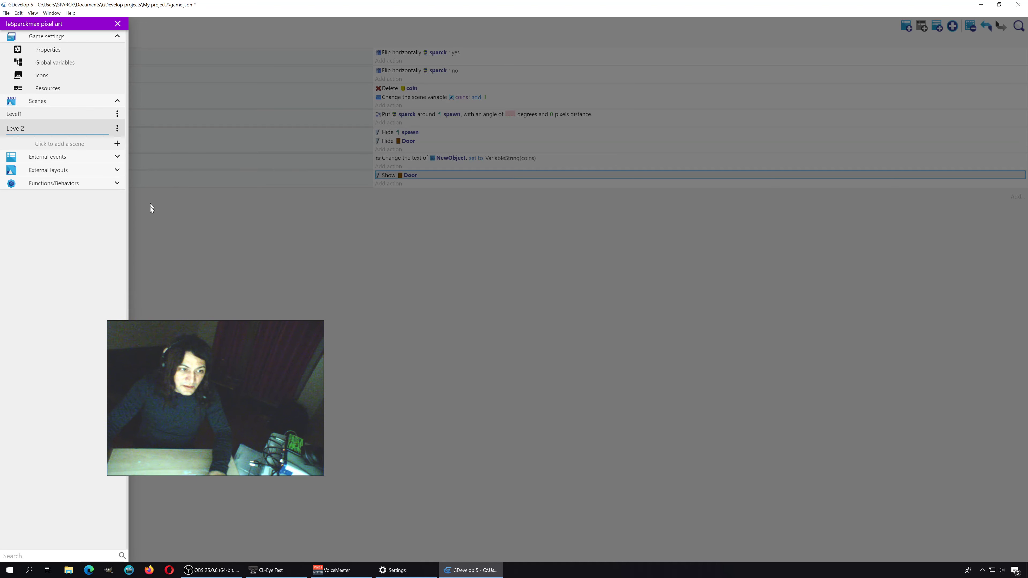
pyautogui.click(40, 265)
pyautogui.click(140, 197)
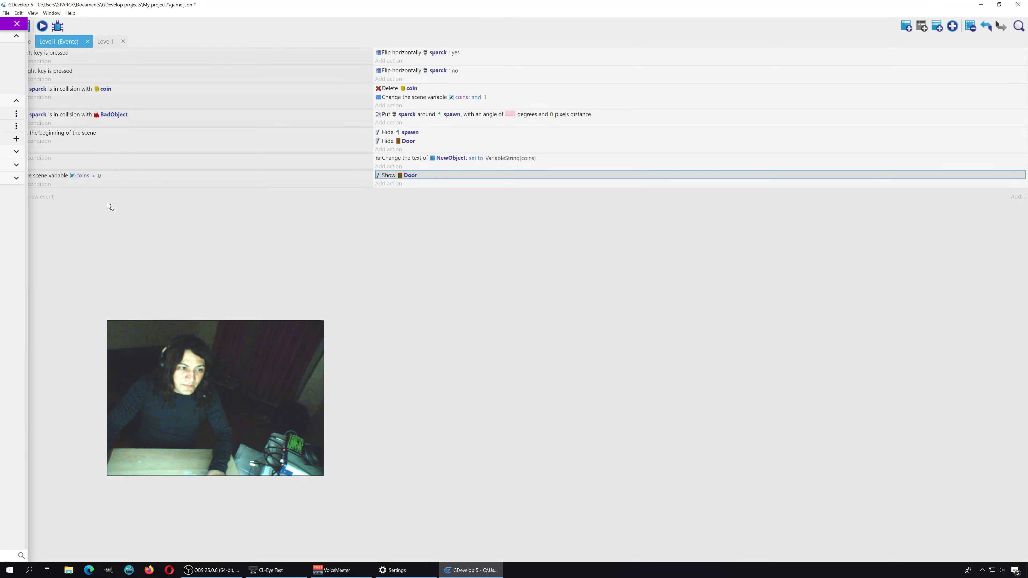
# Open the Level2 scene, set its background color to light green AFE28E, and save the project.
pyautogui.click(14, 26)
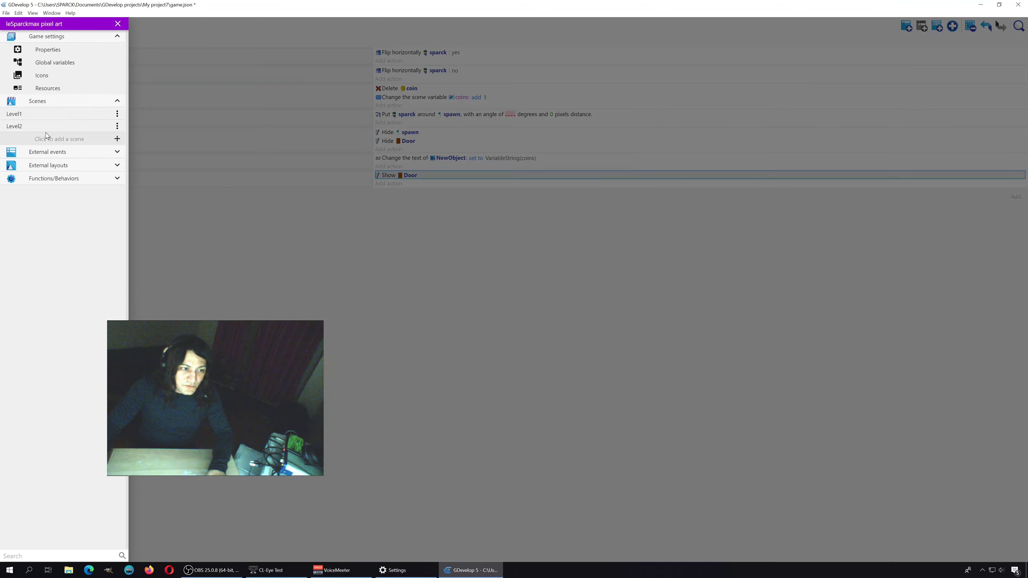
pyautogui.click(40, 125)
pyautogui.rightClick(373, 160)
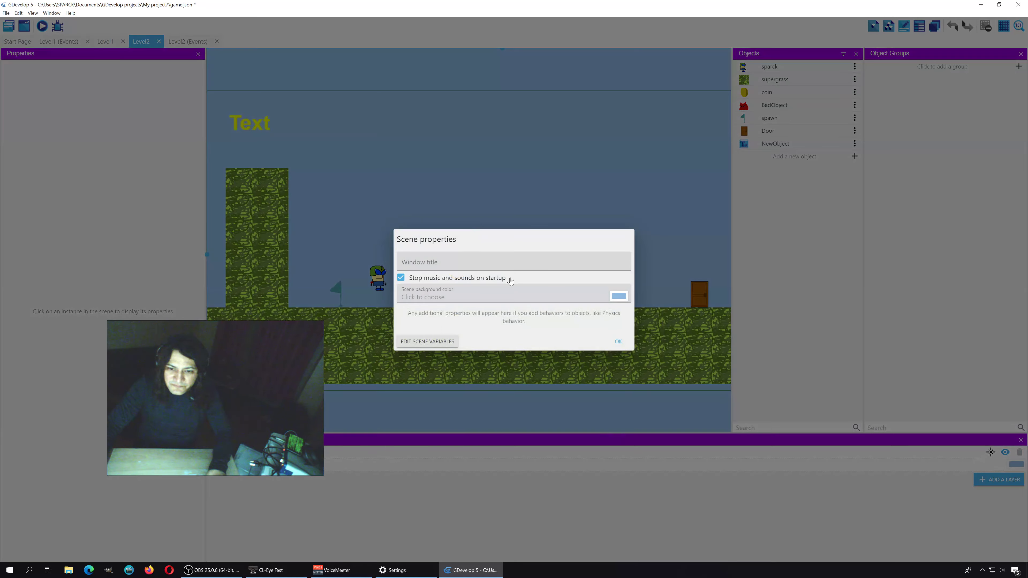
pyautogui.click(618, 296)
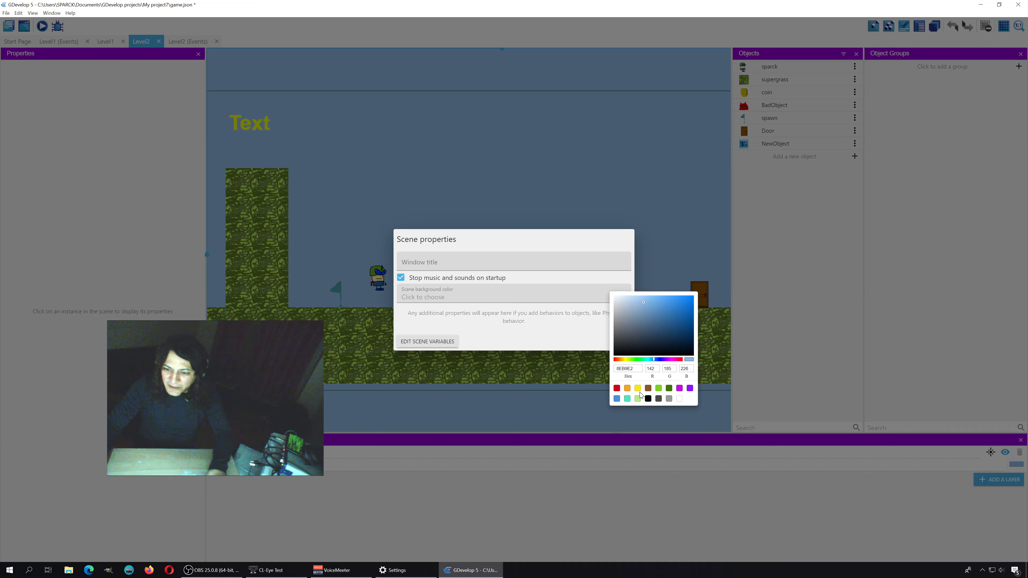
pyautogui.click(639, 360)
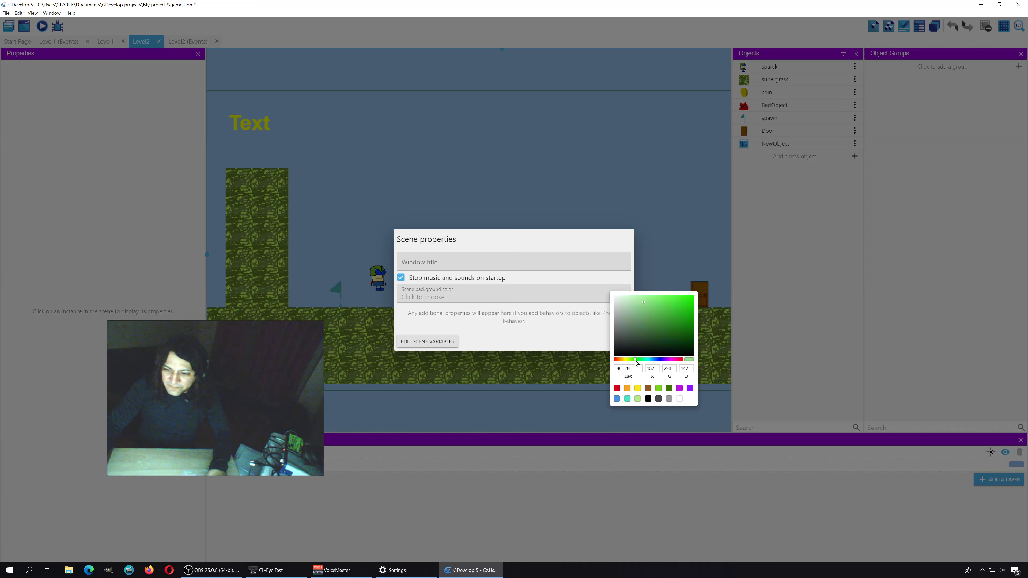
pyautogui.moveTo(637, 362); pyautogui.dragTo(634, 363)
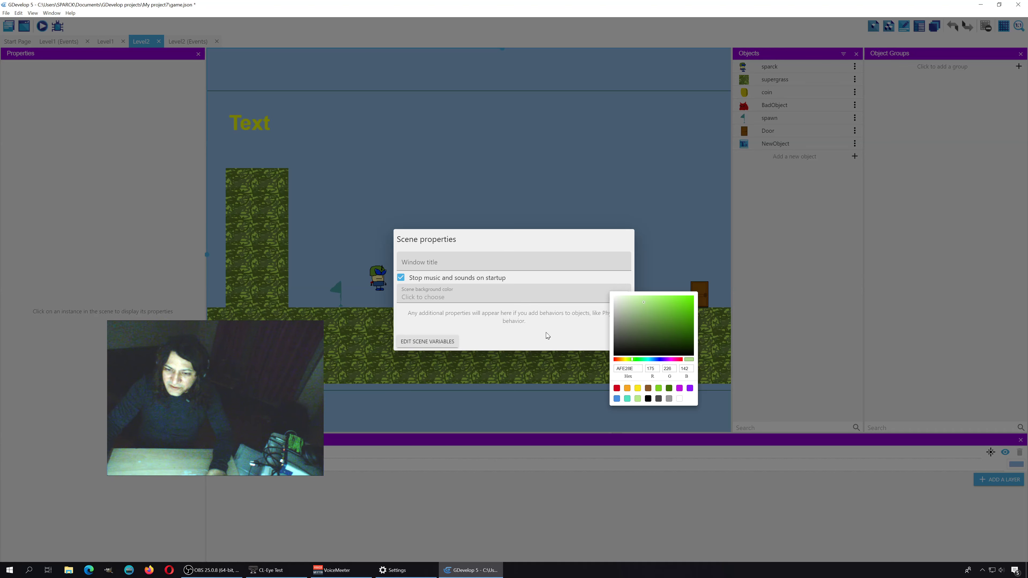
pyautogui.click(546, 336)
pyautogui.click(624, 342)
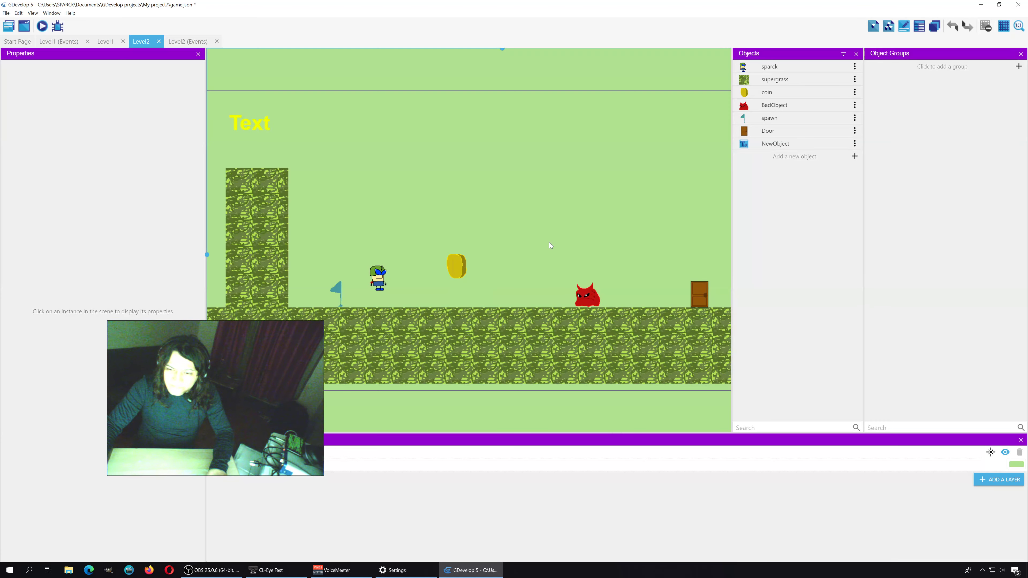
pyautogui.hotkey('ctrl', 's')
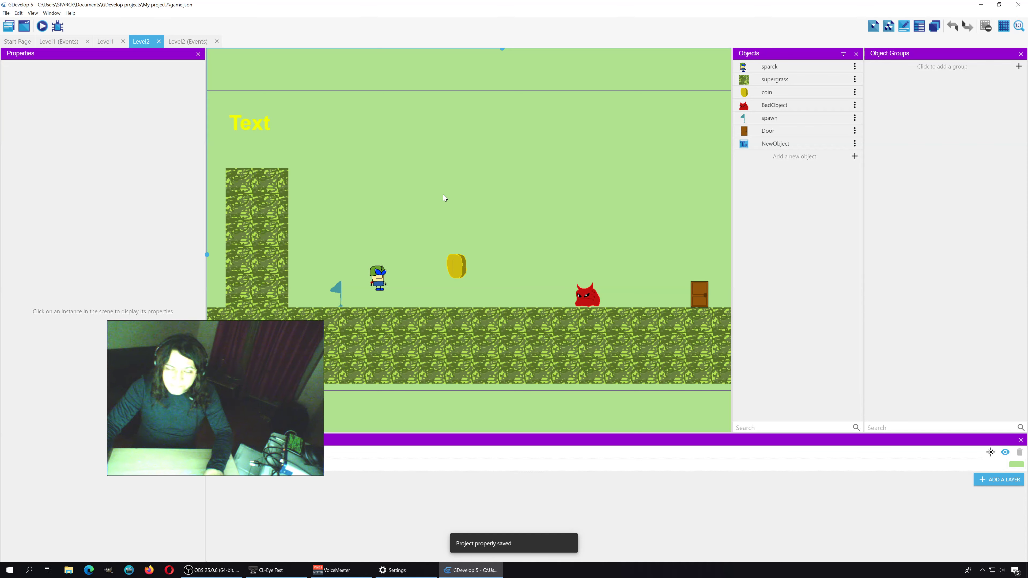
# Darken Level2's scene background color to the muted green 899E7B and apply it.
pyautogui.rightClick(404, 183)
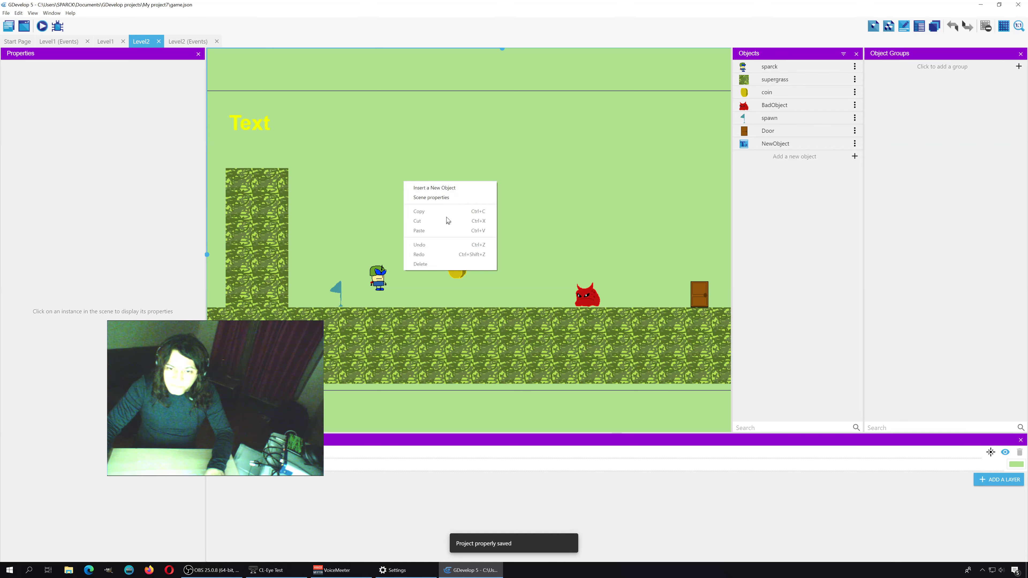
pyautogui.click(448, 198)
pyautogui.click(619, 297)
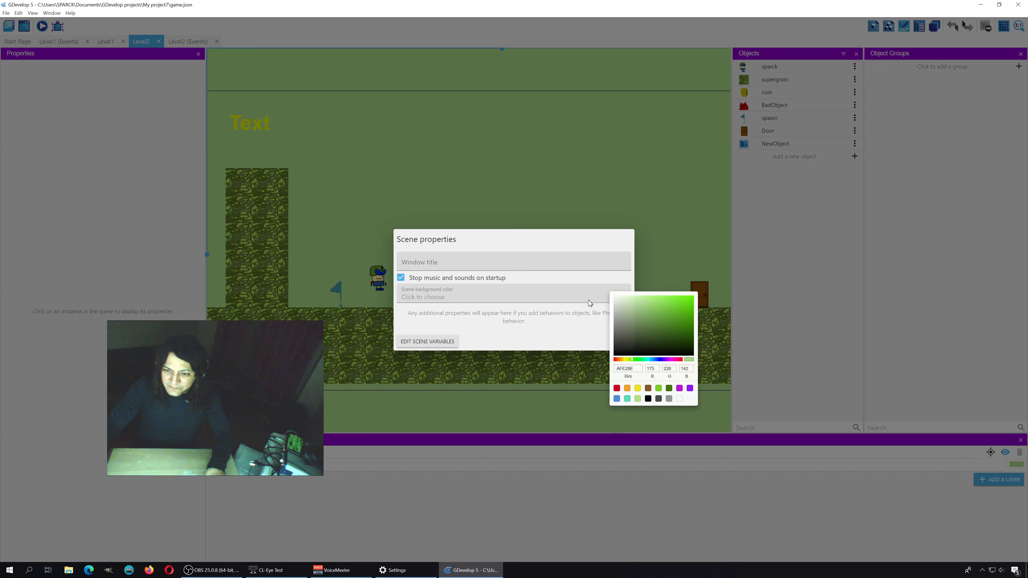
pyautogui.moveTo(639, 311); pyautogui.dragTo(637, 327)
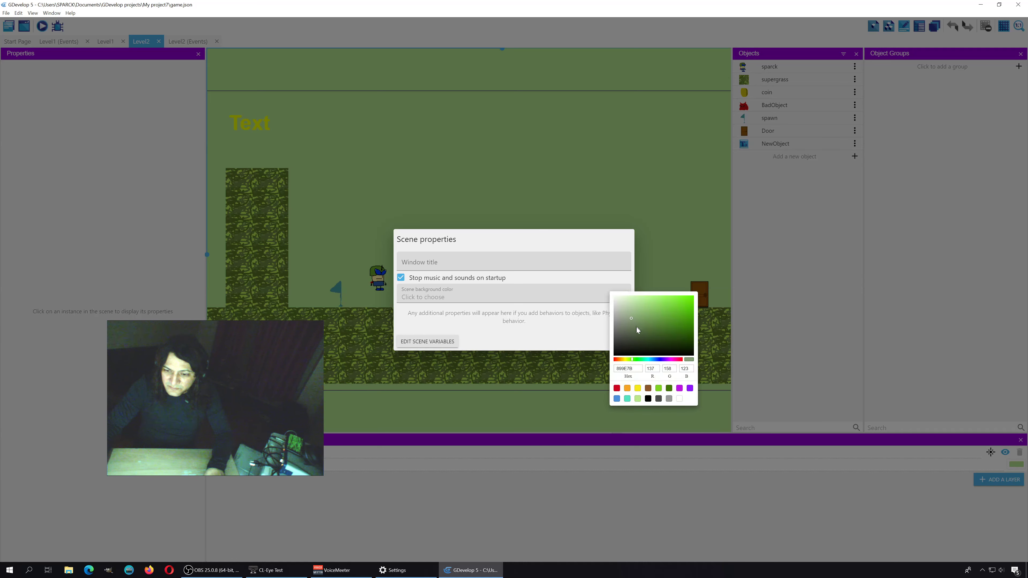
pyautogui.click(571, 334)
pyautogui.click(620, 343)
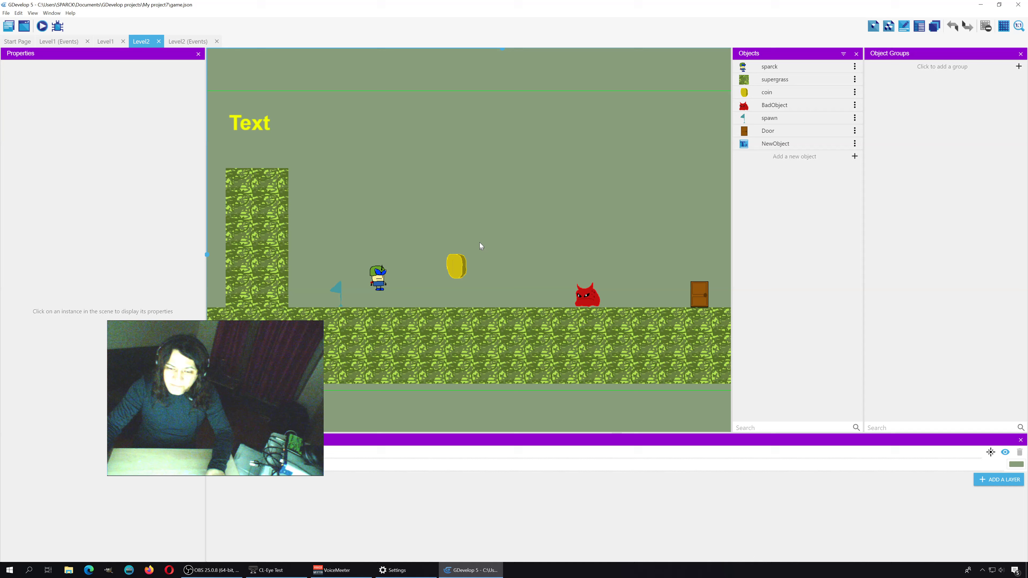
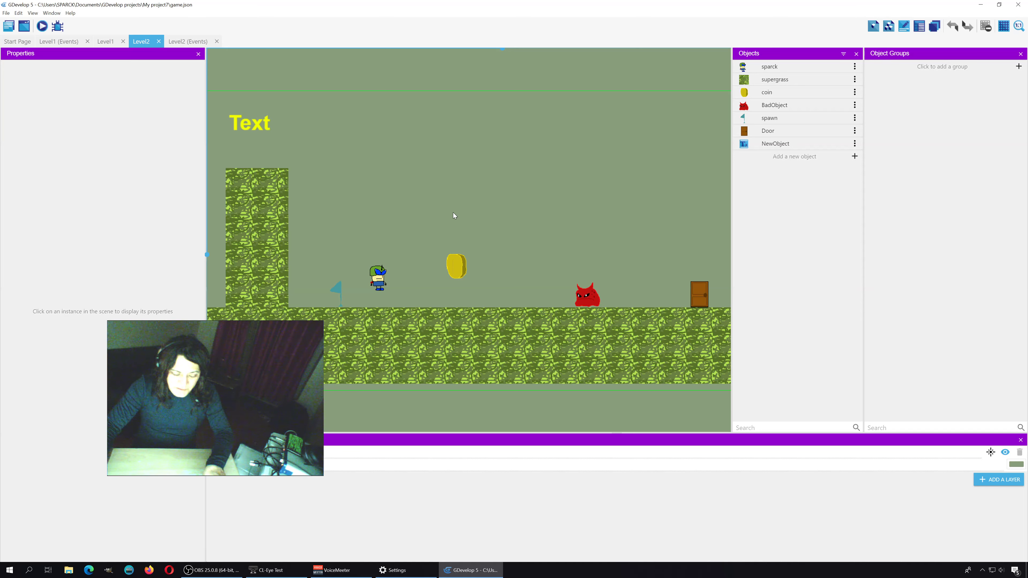
# Switch back to Level1, save the project, and select the BadObject collision event in Level1's events.
pyautogui.click(105, 44)
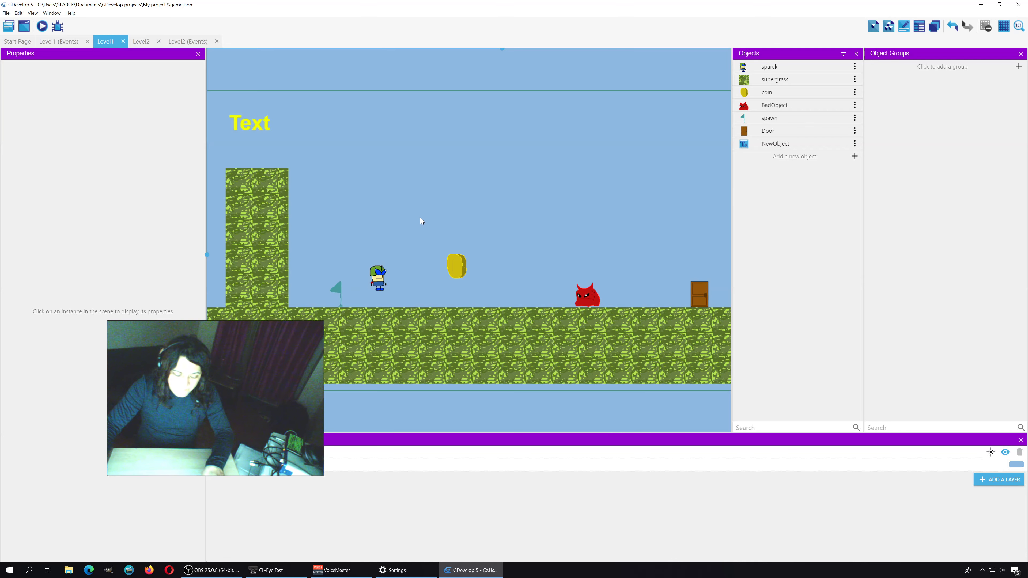
pyautogui.hotkey('ctrl', 's')
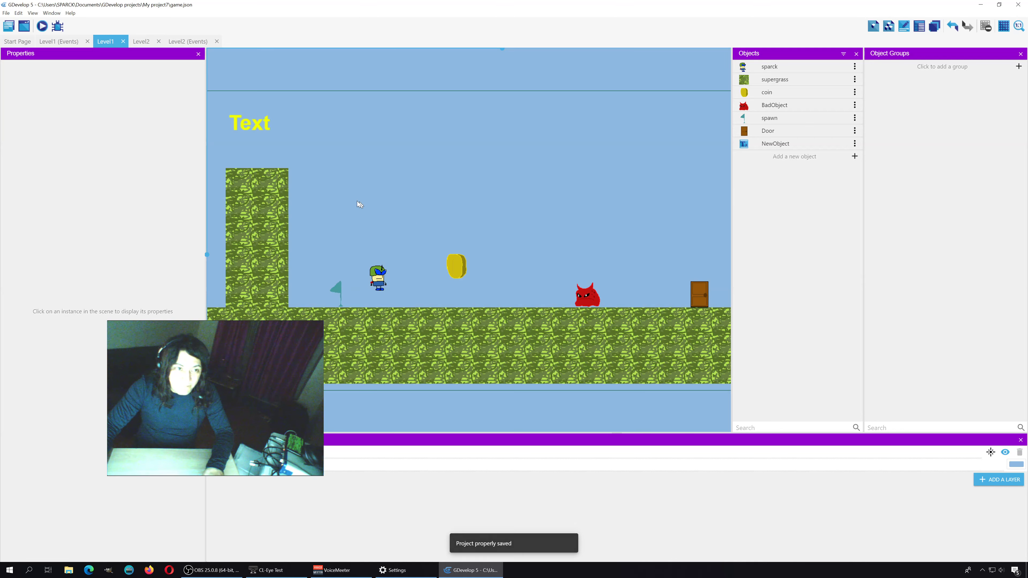
pyautogui.click(51, 42)
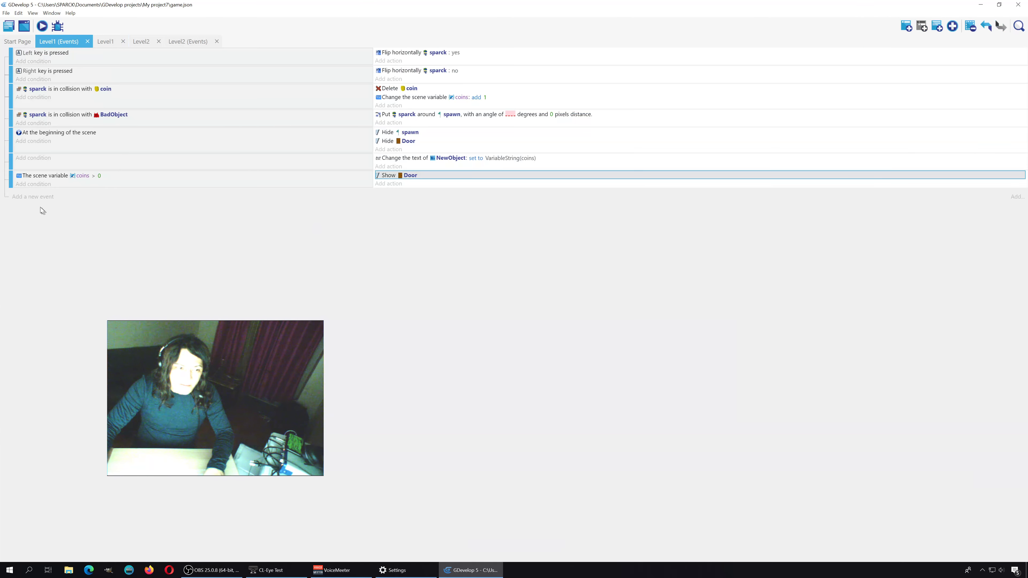
pyautogui.click(167, 121)
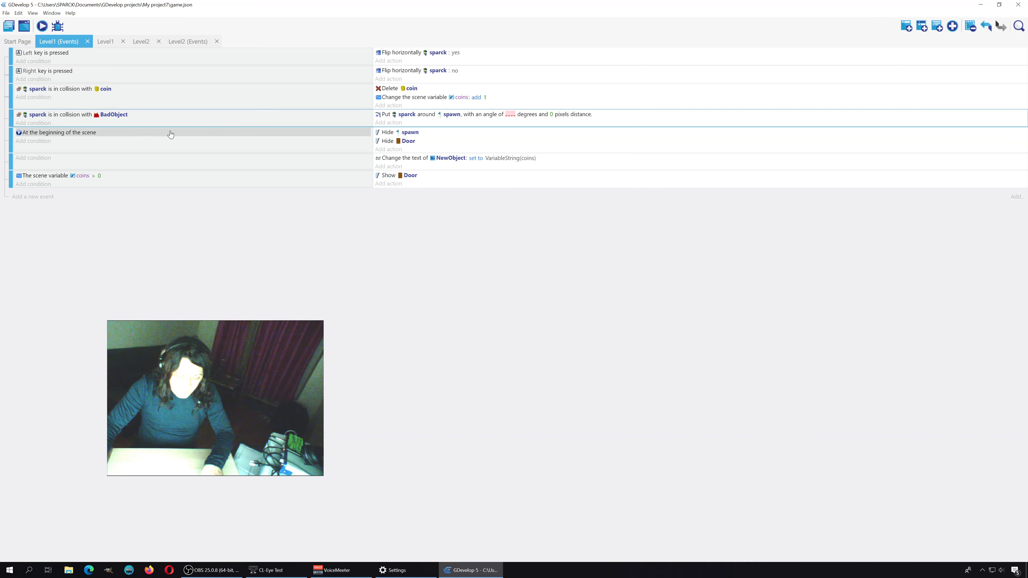
# Paste a copy of the BadObject collision event below the original and make its condition check sparck's collision with Door.
pyautogui.hotkey('ctrl', 'v')
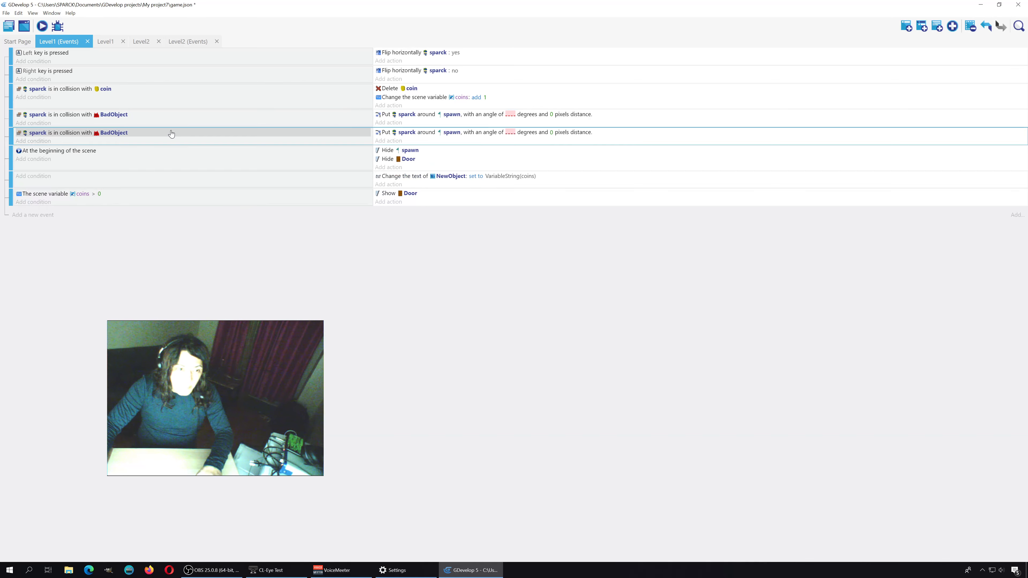
pyautogui.click(114, 132)
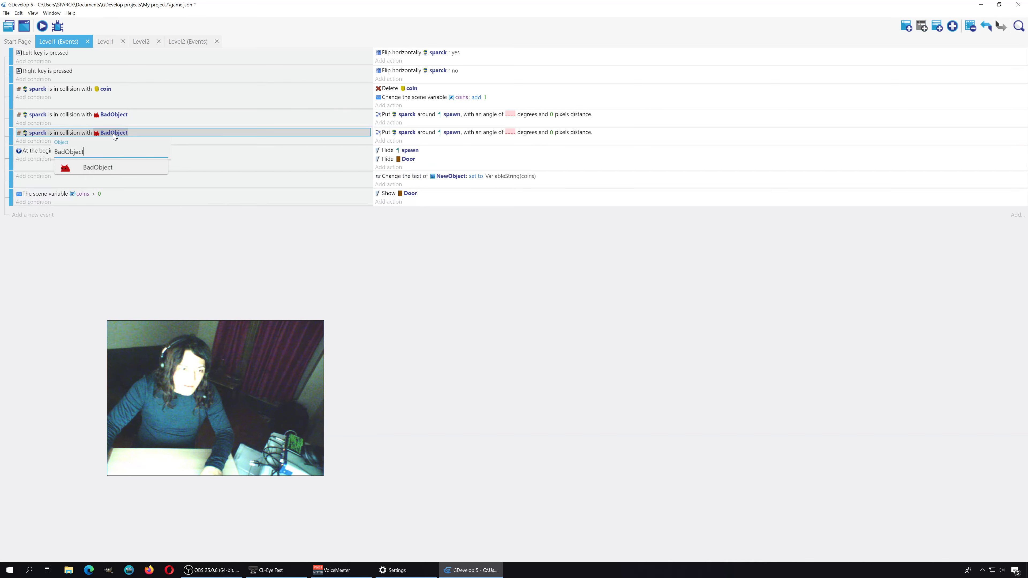
pyautogui.press('BackSpace')
pyautogui.press('BackSpace')
pyautogui.press('BackSpace')
pyautogui.press('BackSpace')
pyautogui.press('BackSpace')
pyautogui.press('BackSpace')
pyautogui.press('BackSpace')
pyautogui.press('BackSpace')
pyautogui.press('BackSpace')
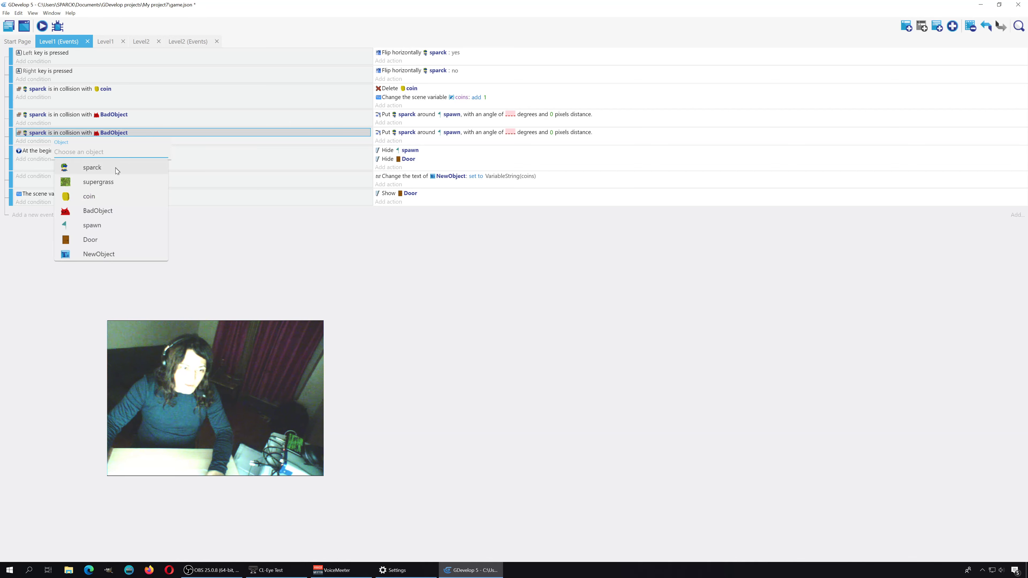
pyautogui.click(101, 242)
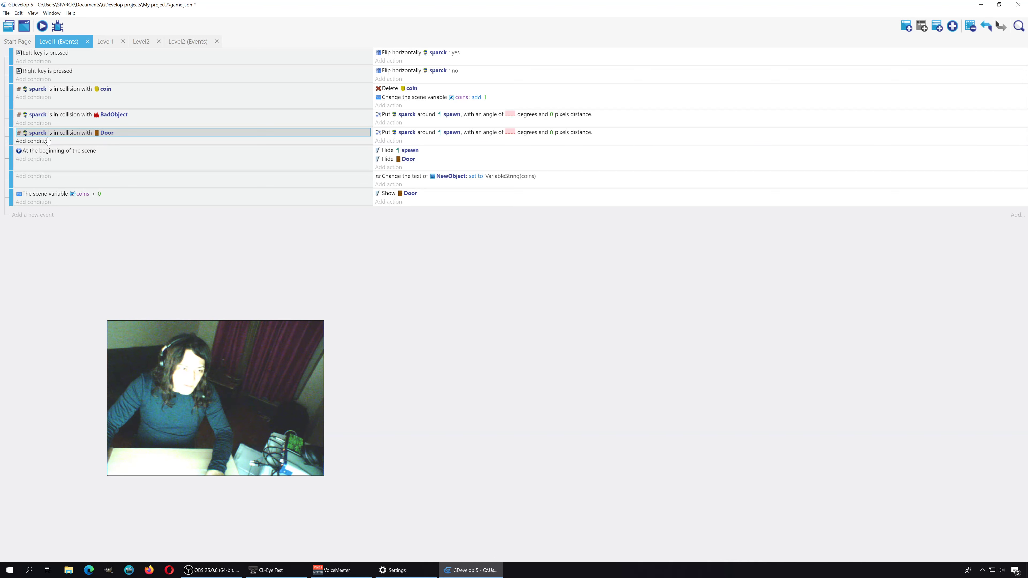
# Add a condition to the Door collision event requiring the scene variable coins to be greater than 0.
pyautogui.rightClick(58, 132)
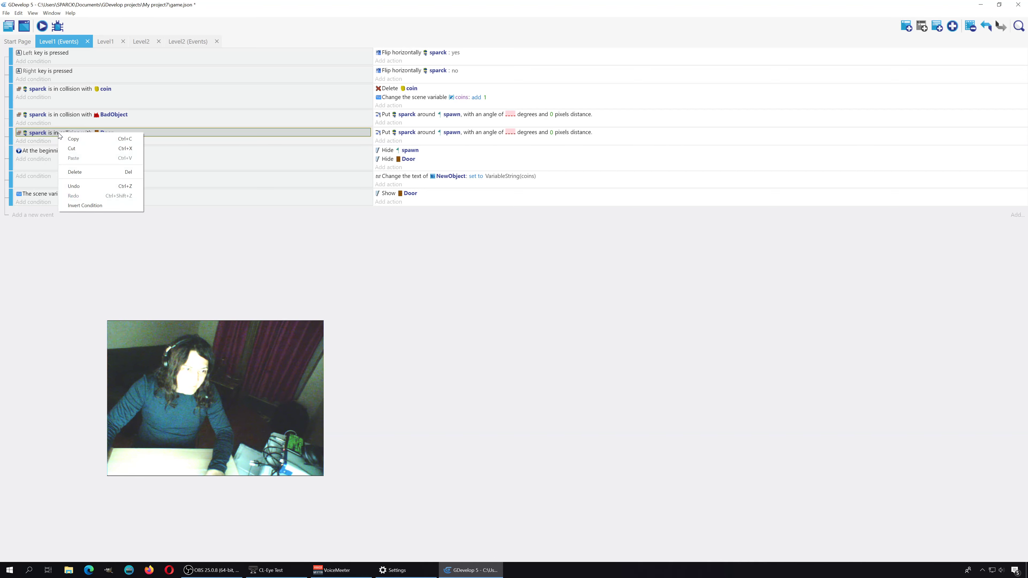
pyautogui.click(39, 144)
pyautogui.click(40, 142)
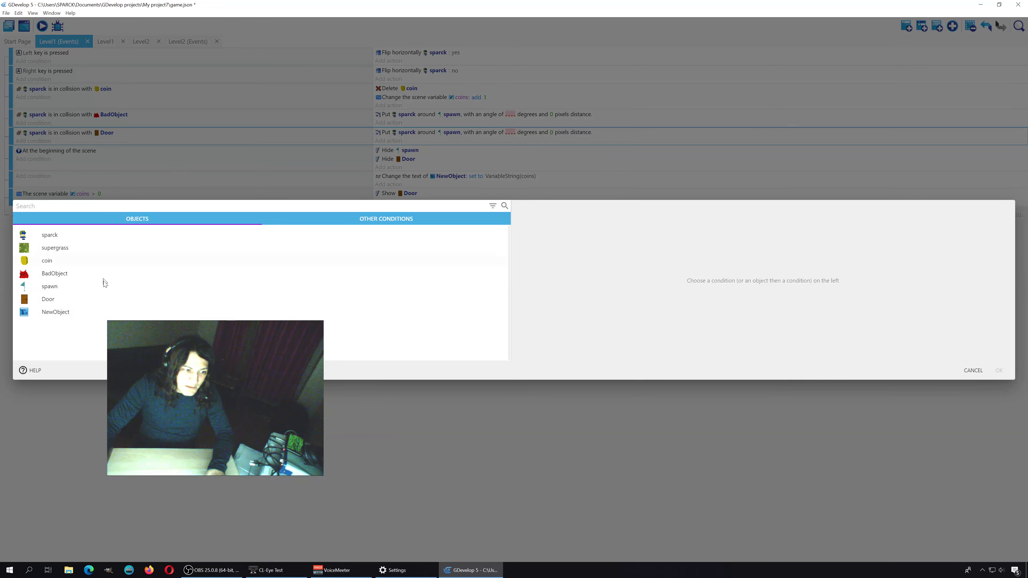
pyautogui.click(359, 219)
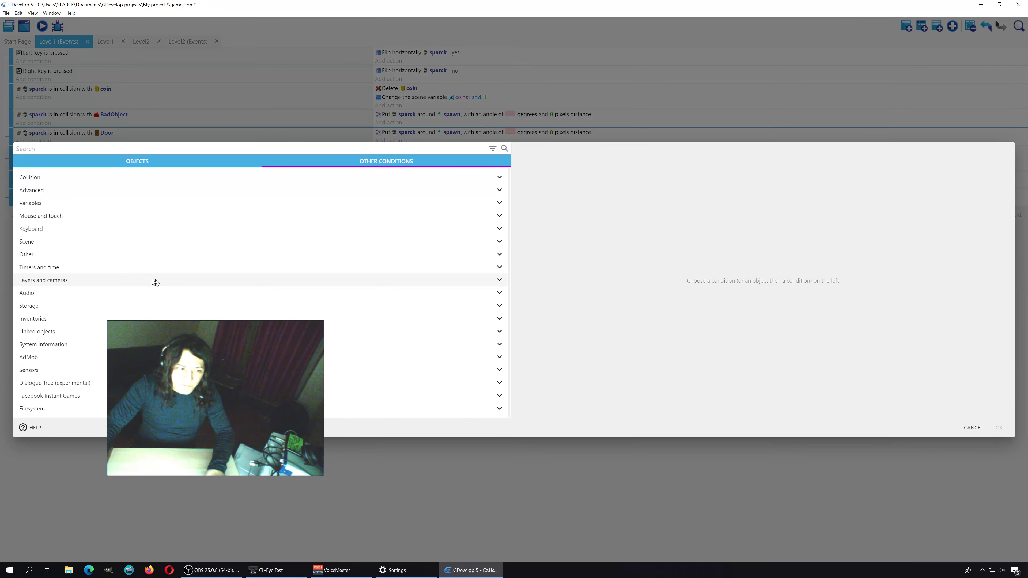
pyautogui.click(51, 203)
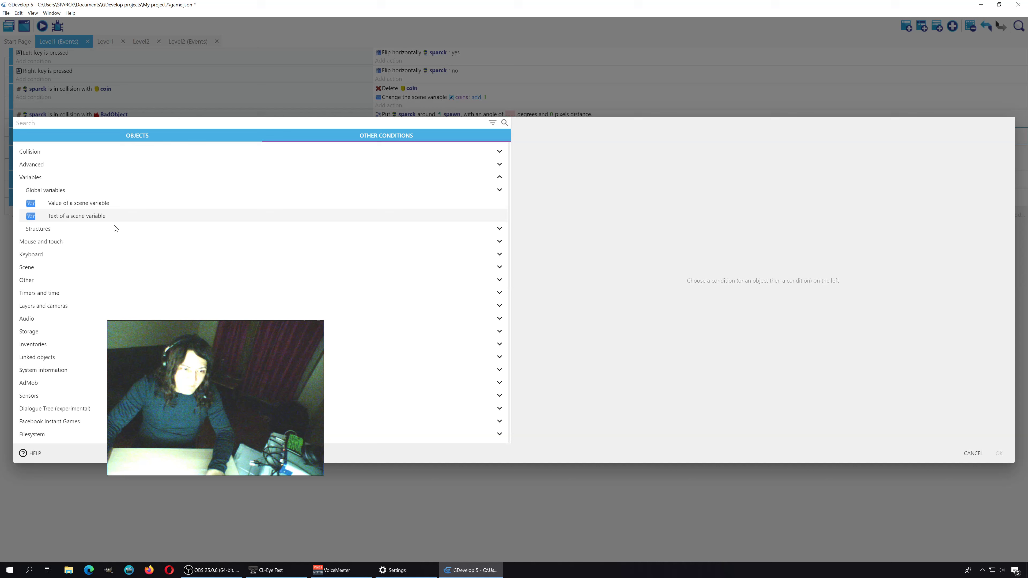
pyautogui.click(115, 204)
pyautogui.click(536, 165)
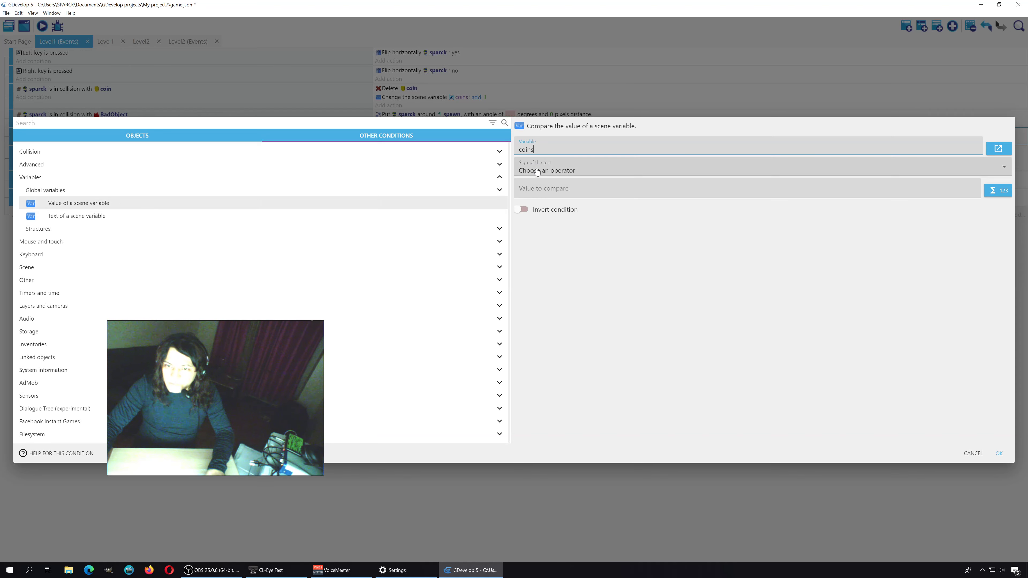
pyautogui.click(538, 171)
pyautogui.click(545, 207)
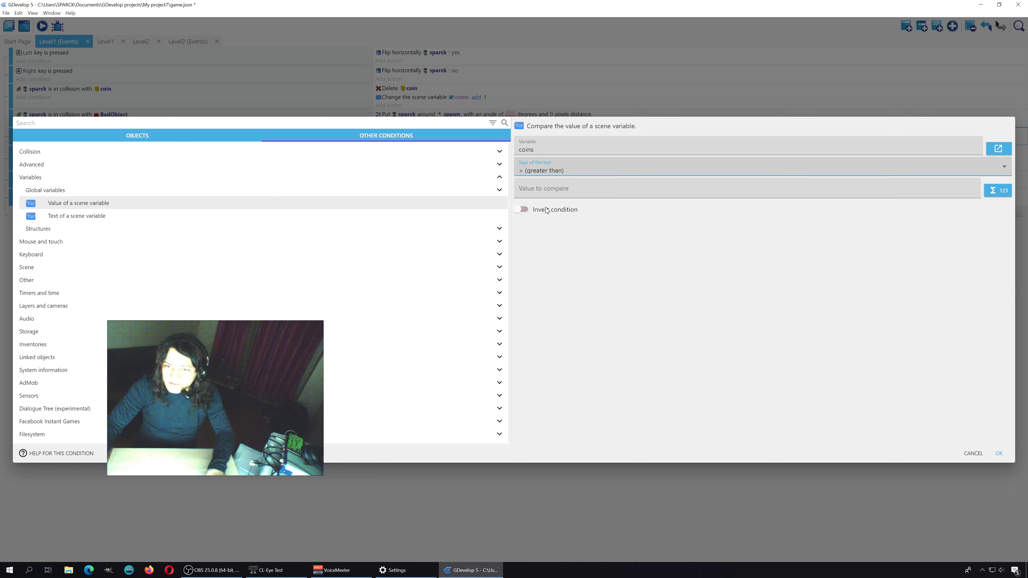
pyautogui.click(544, 192)
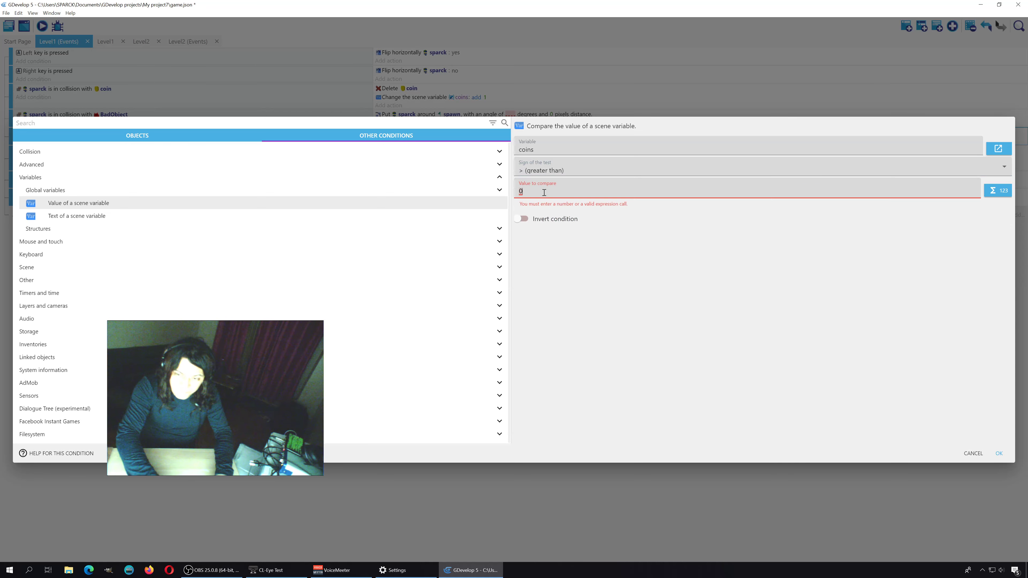
pyautogui.write('0')
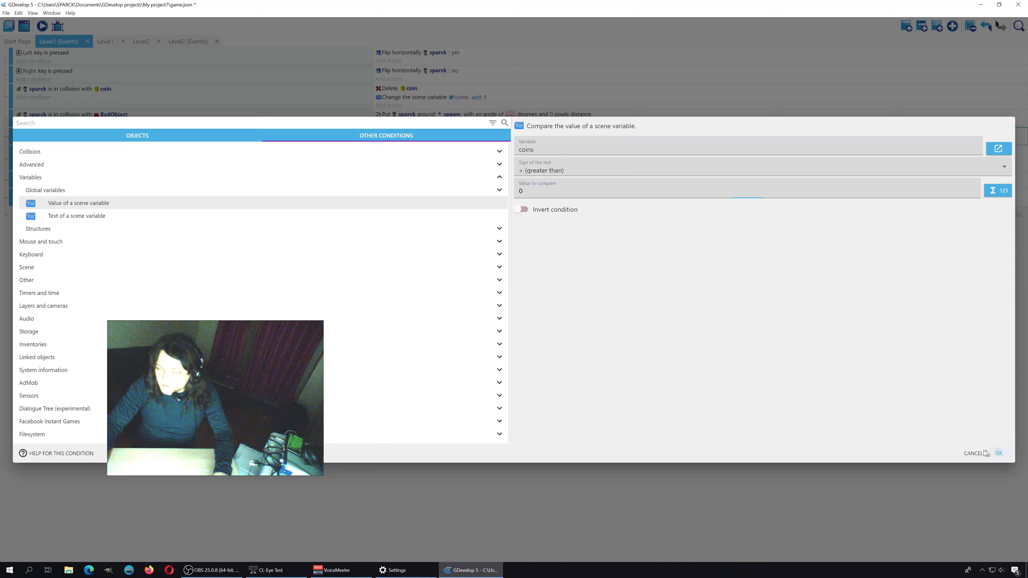
pyautogui.click(1006, 458)
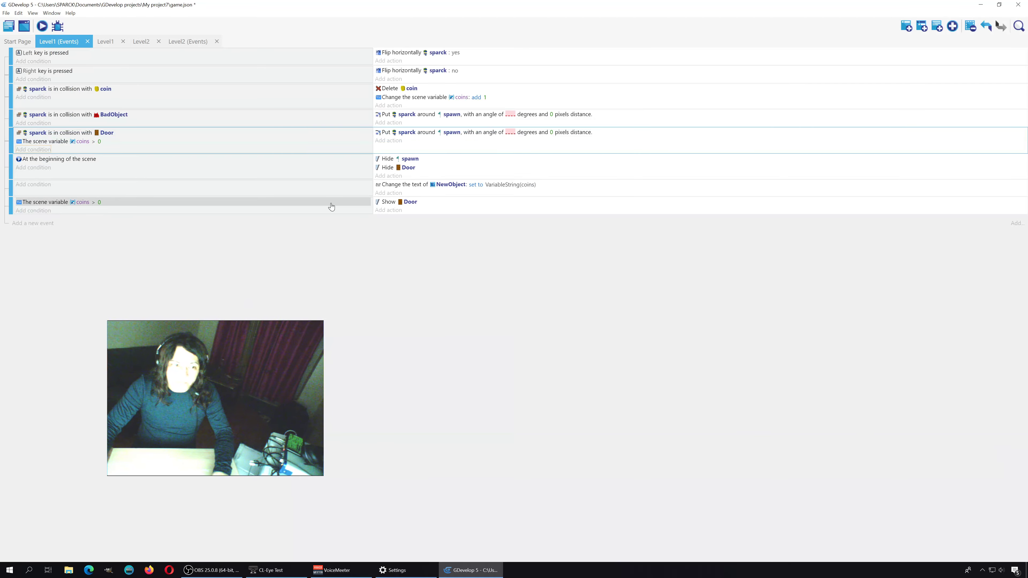
# Replace the Door collision event's spawn-positioning action with a scene change to "Level2" that stops any other paused scenes.
pyautogui.rightClick(482, 131)
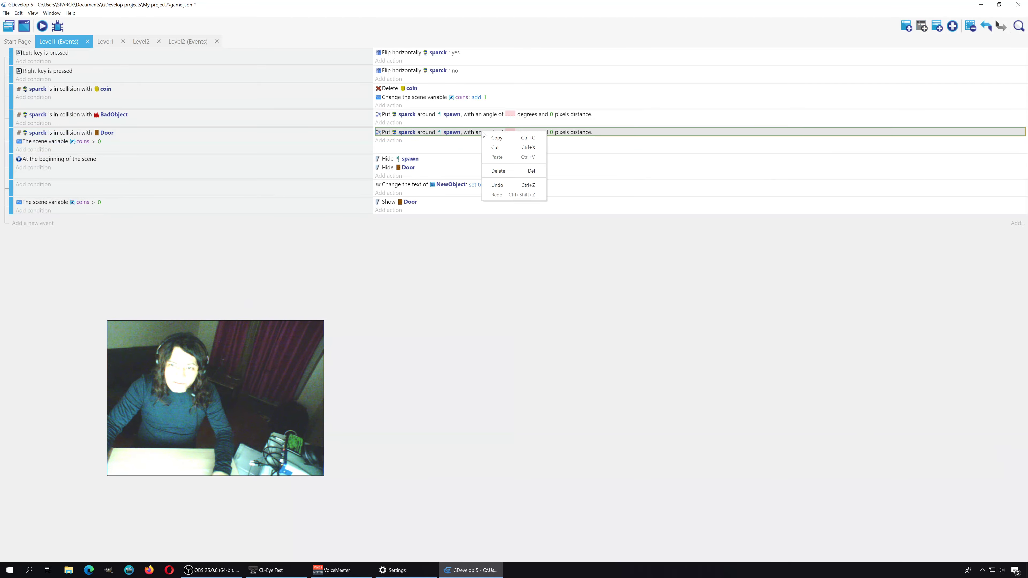
pyautogui.click(498, 171)
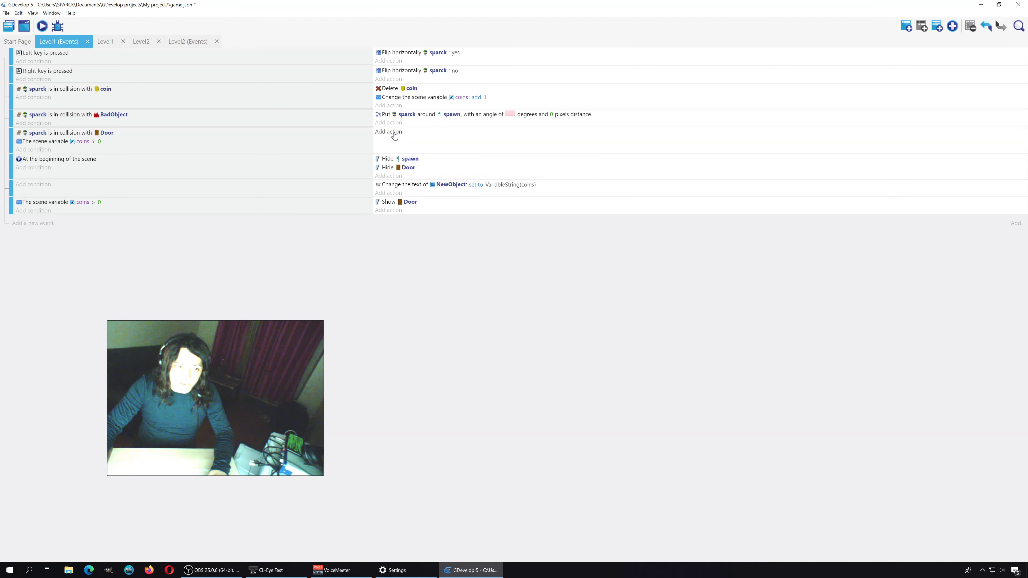
pyautogui.click(389, 132)
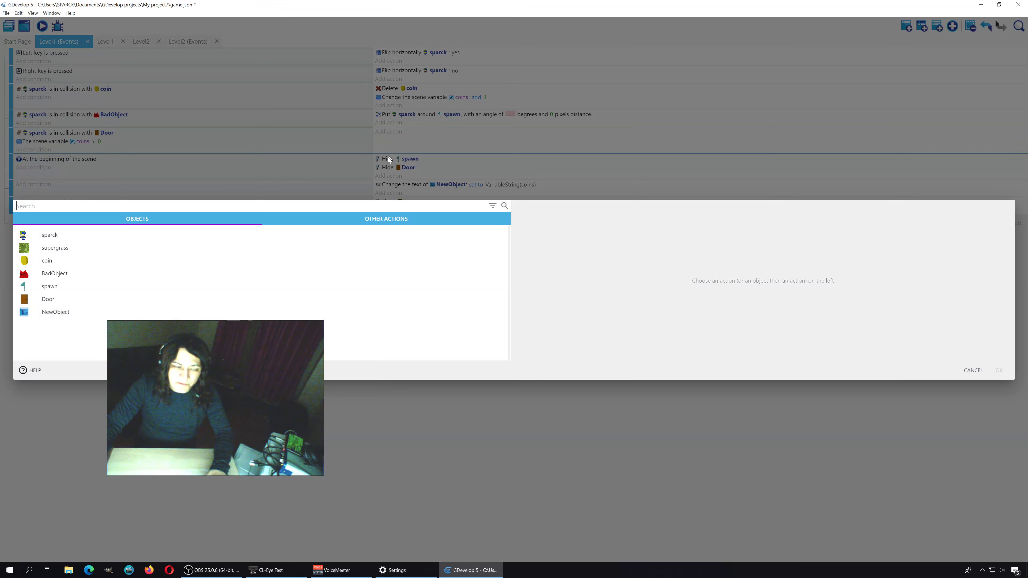
pyautogui.click(386, 219)
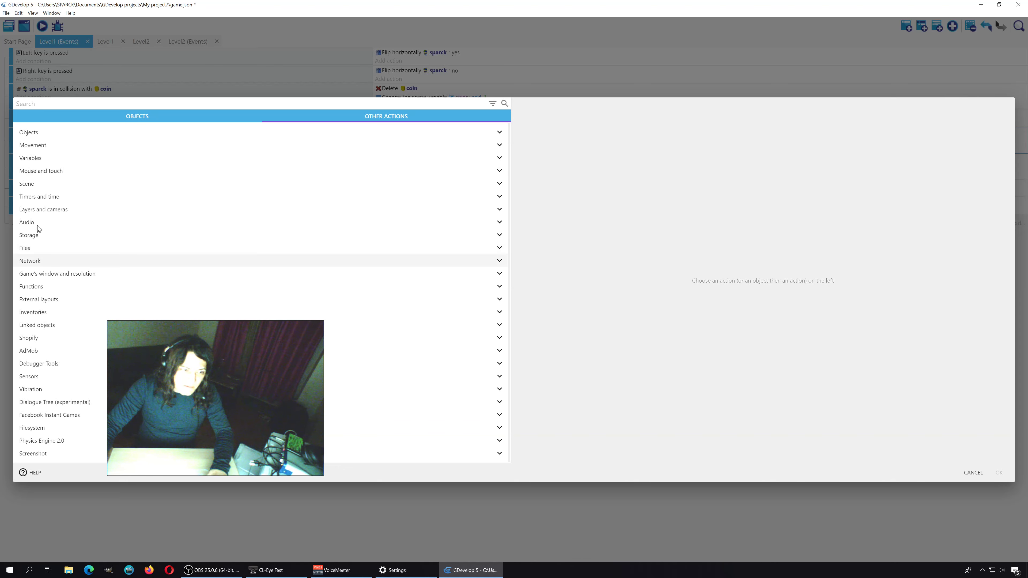
pyautogui.click(31, 188)
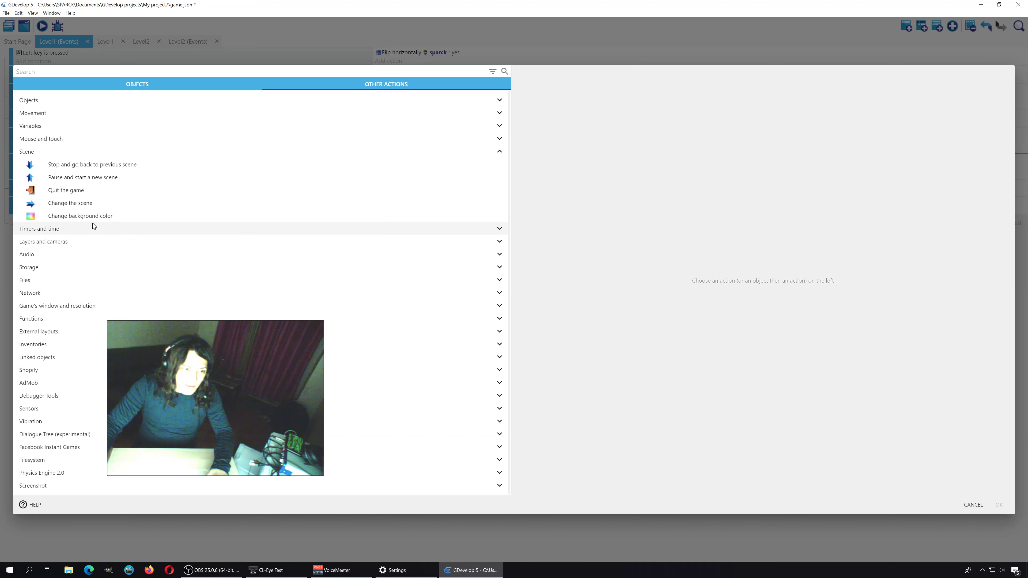
pyautogui.click(90, 204)
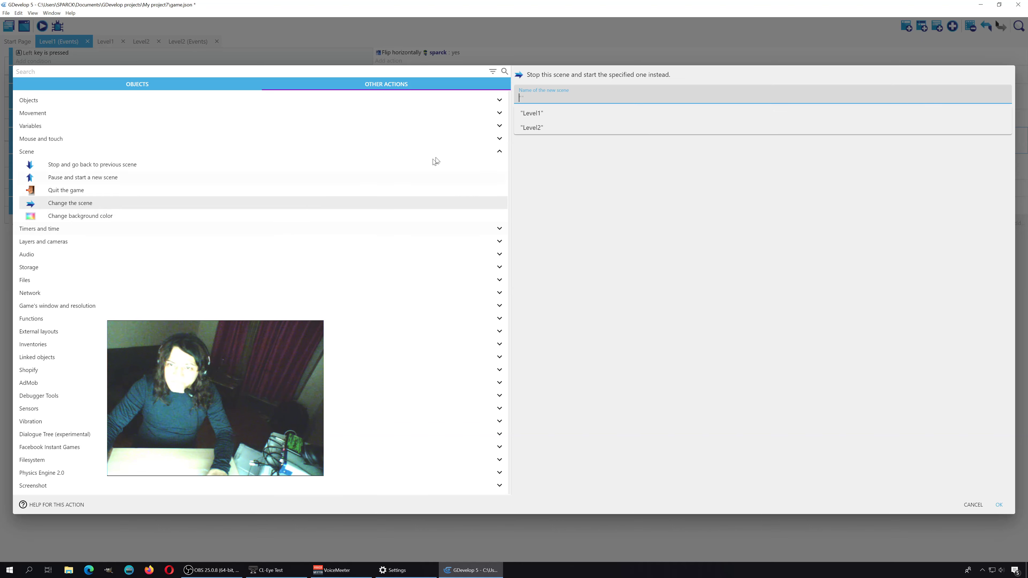
pyautogui.click(539, 127)
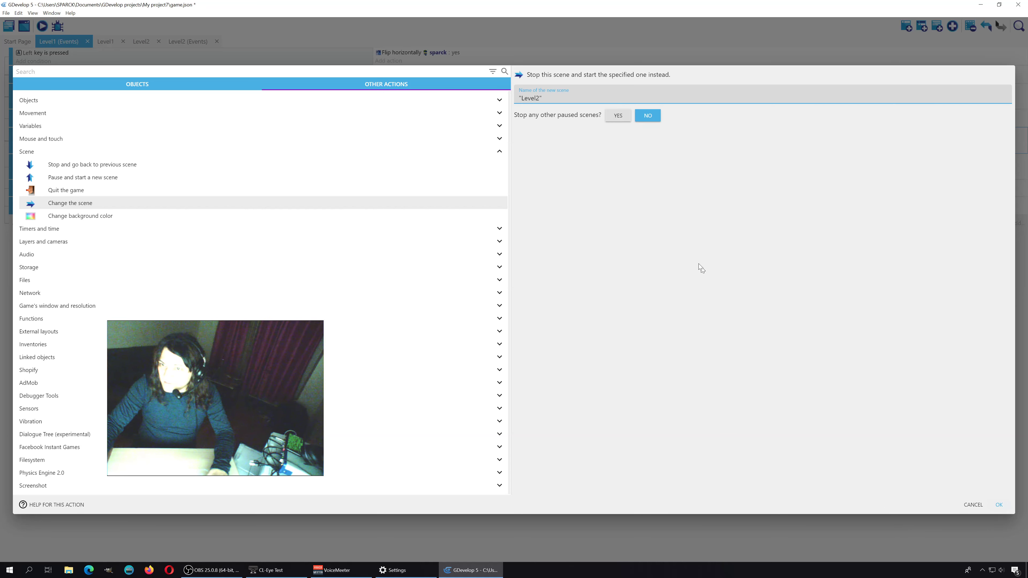
pyautogui.click(618, 116)
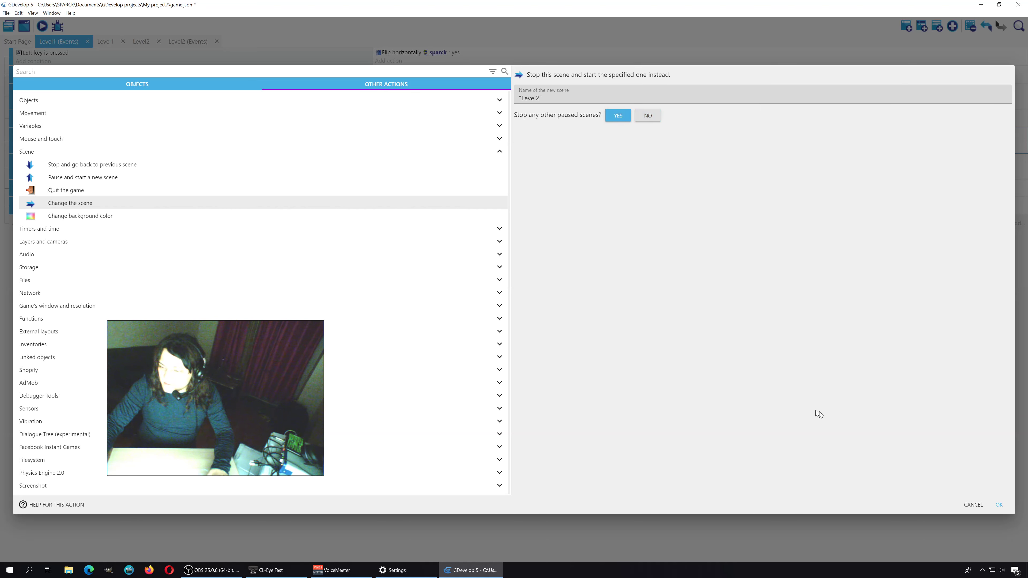
pyautogui.click(999, 505)
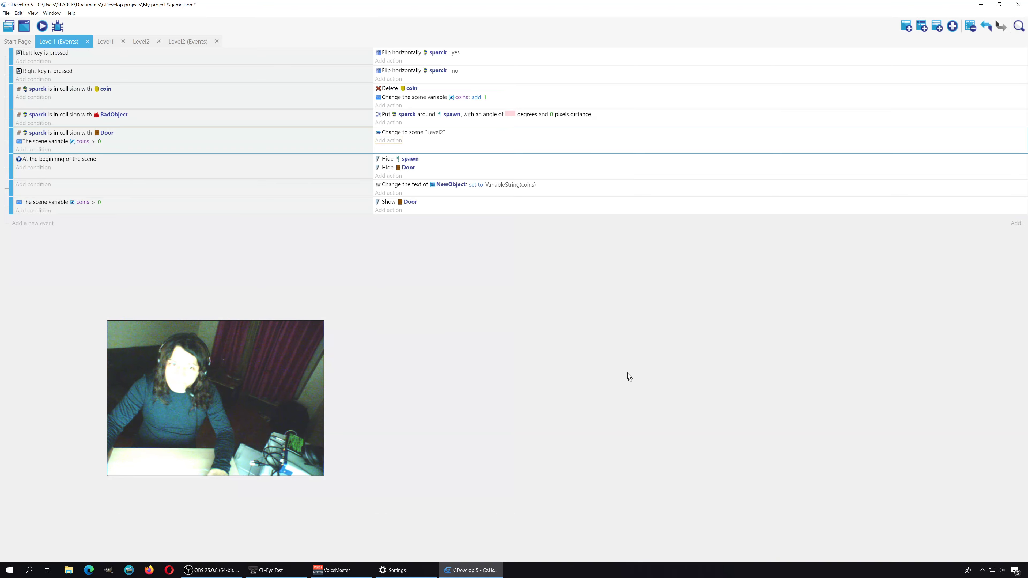
# Preview Level1, jump over the BadObject to collect the coin, and take sparck to the Door to test the level change.
pyautogui.click(42, 26)
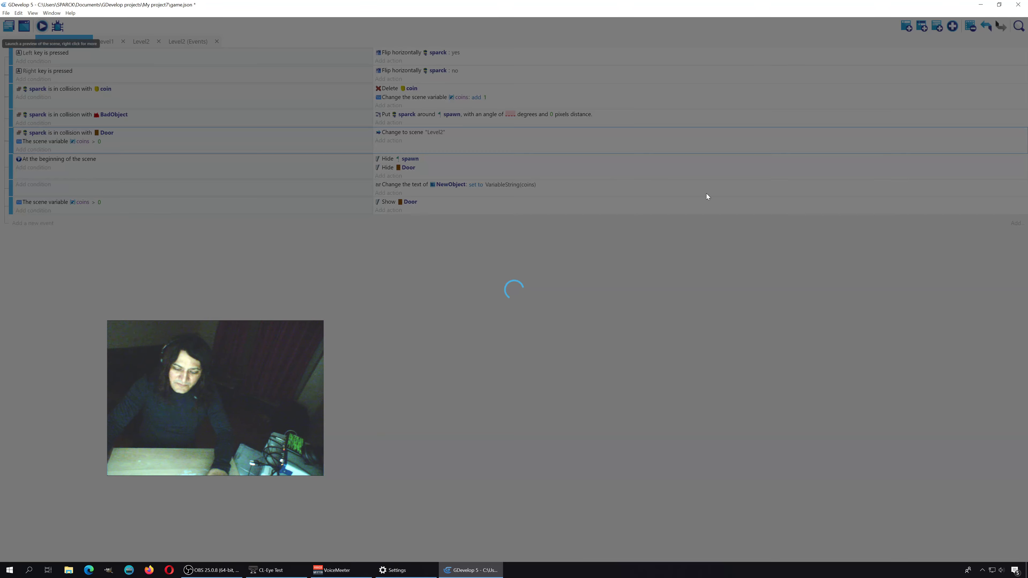
pyautogui.press('Right')
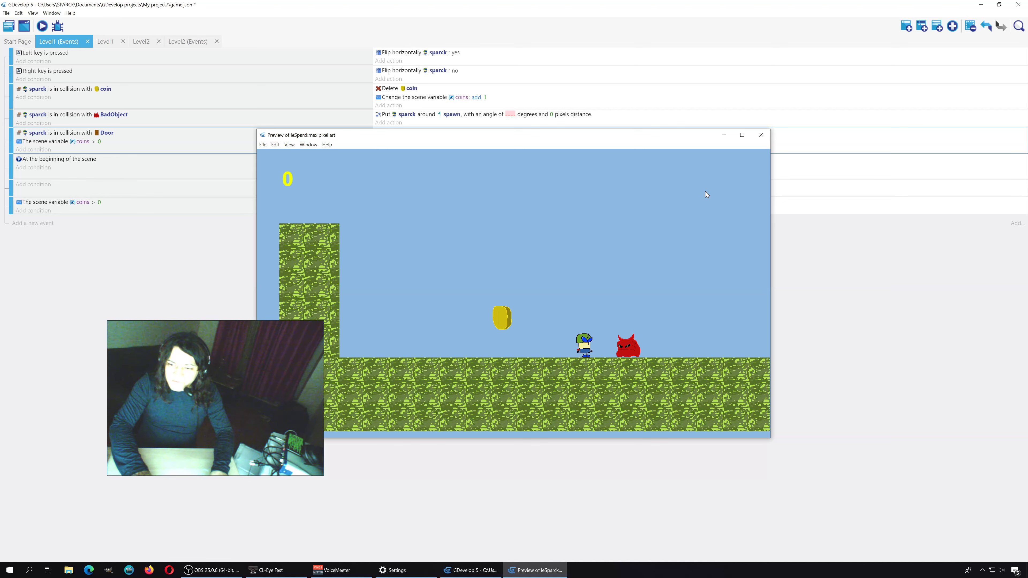
pyautogui.press('space')
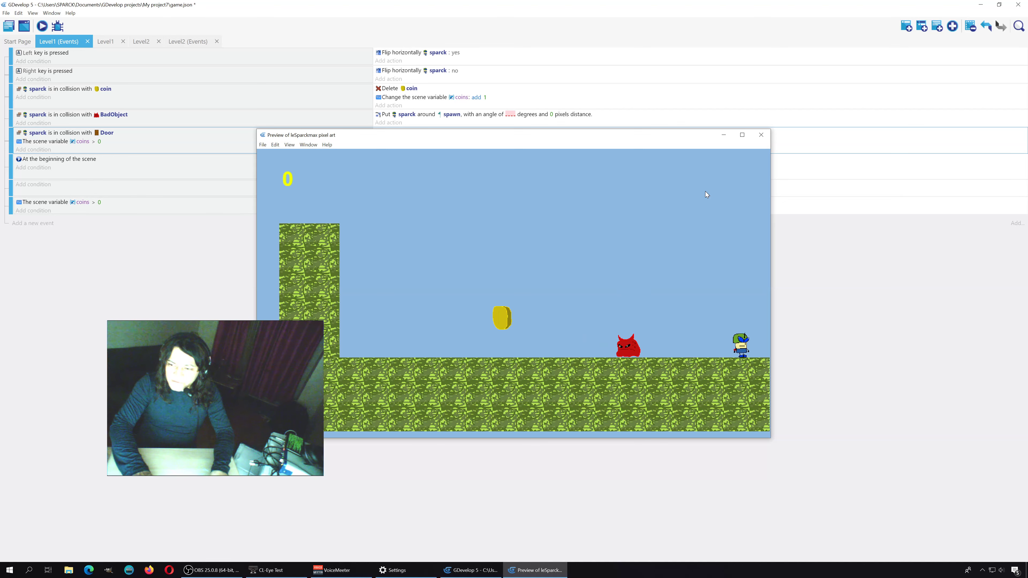
pyautogui.press('space')
pyautogui.press('Left')
pyautogui.press('Right')
pyautogui.press('space')
pyautogui.press('Left')
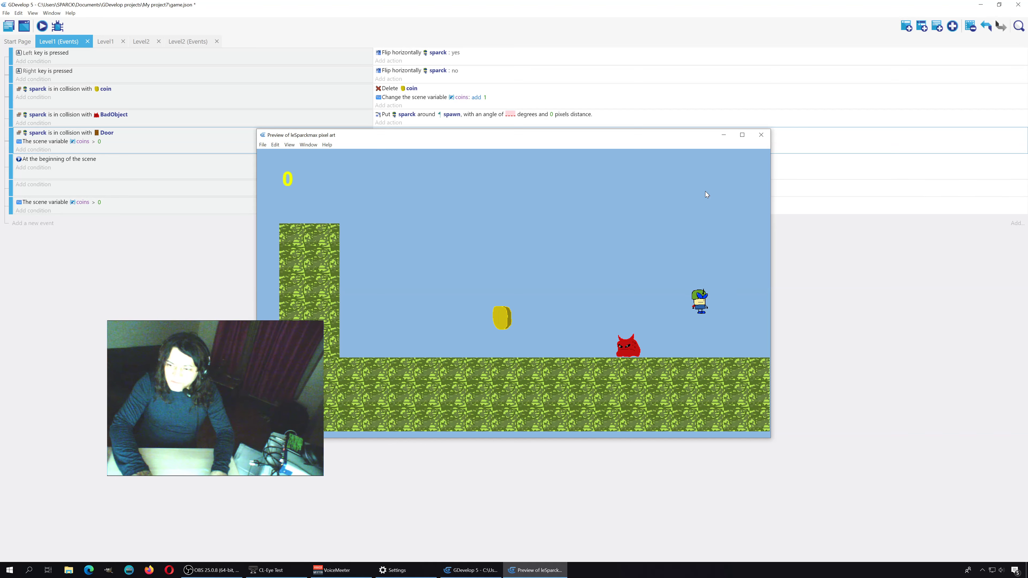
pyautogui.press('Right')
pyautogui.press('Left')
pyautogui.press('space')
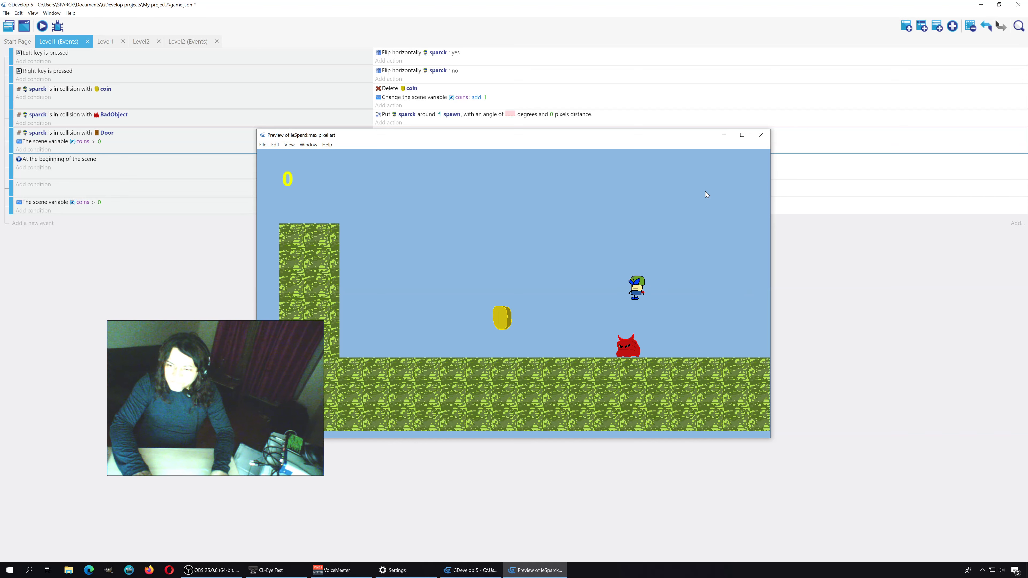
pyautogui.press('space')
pyautogui.press('Left')
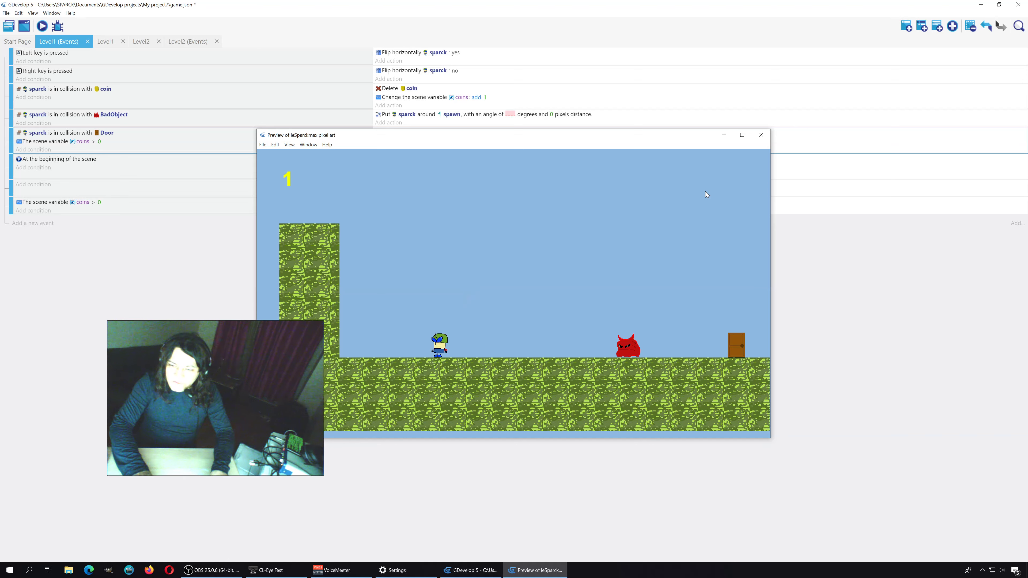
pyautogui.press('Right')
pyautogui.press('space')
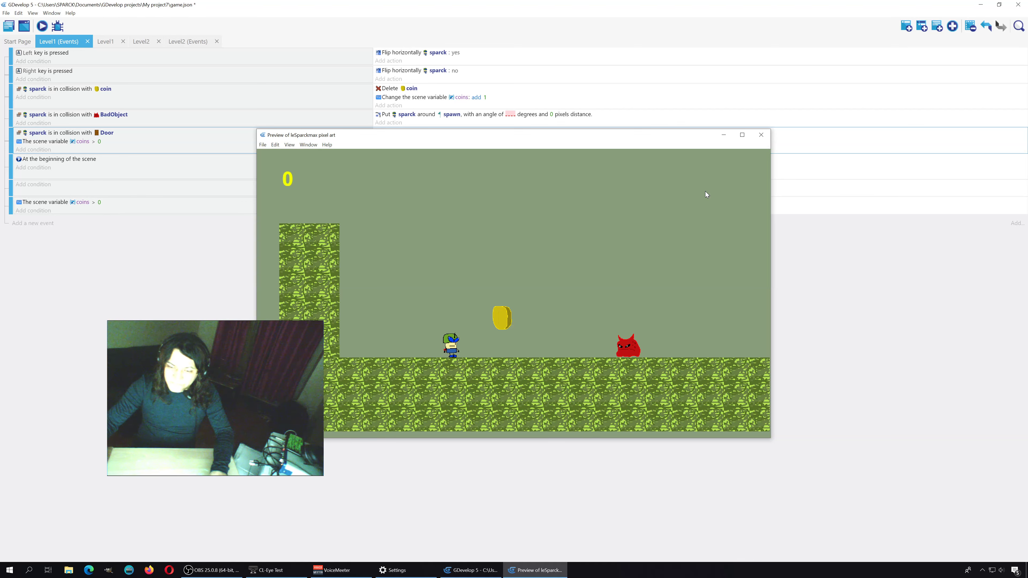
# Collect the coin in Level2, walk sparck toward the BadObject, and close the preview.
pyautogui.press('Left')
pyautogui.press('Right')
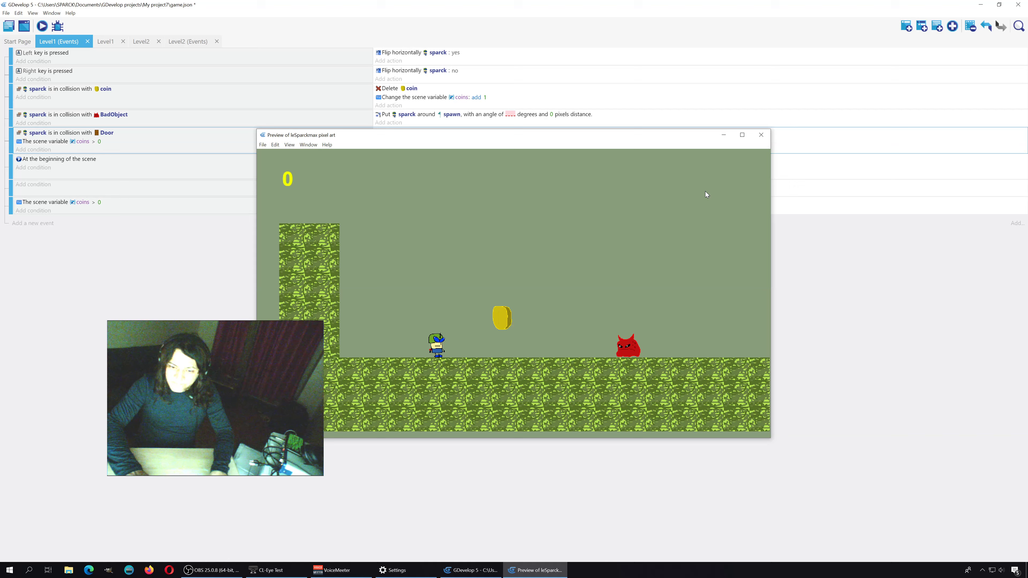
pyautogui.press('space')
pyautogui.press('Left')
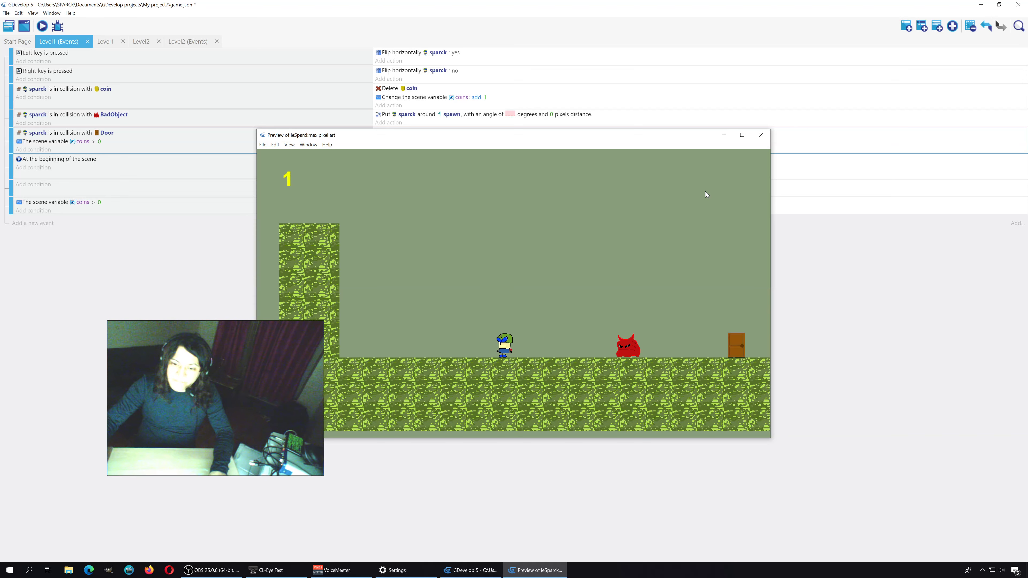
pyautogui.press('Right')
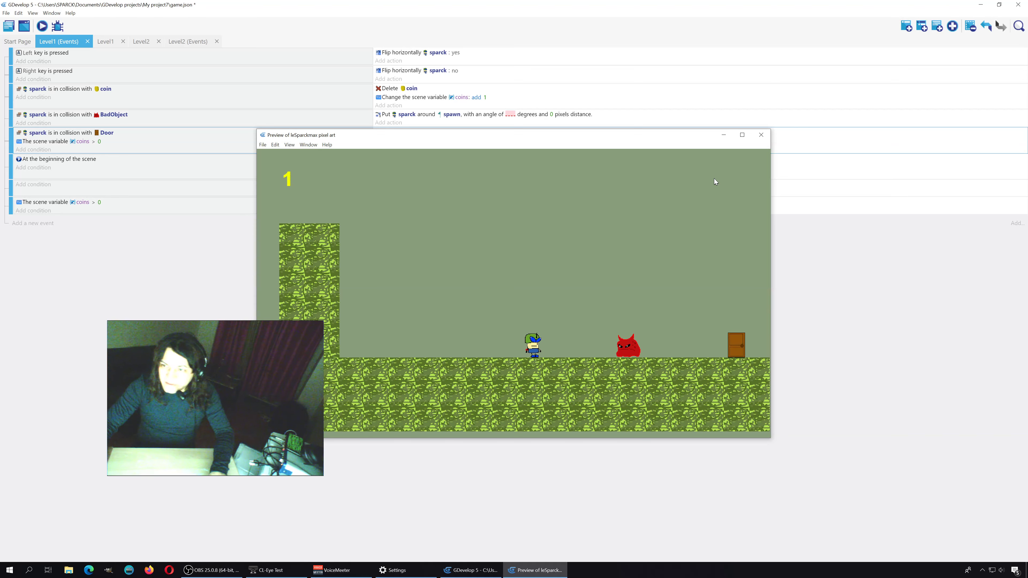
pyautogui.click(767, 137)
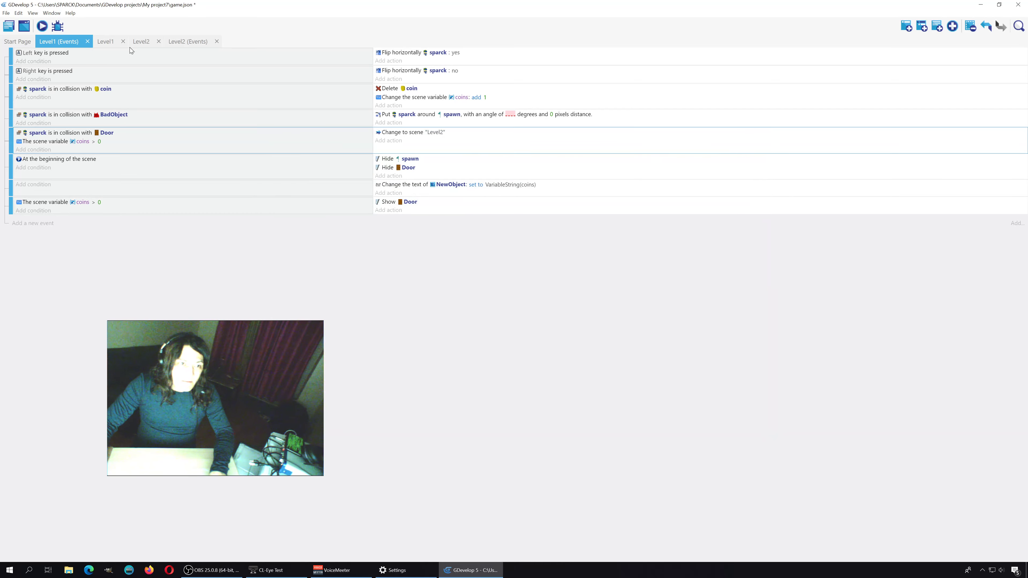
# Move the BadObject in the Level1 scene closer to the coin, resting on the grass at about X 894, Y 455.
pyautogui.click(105, 41)
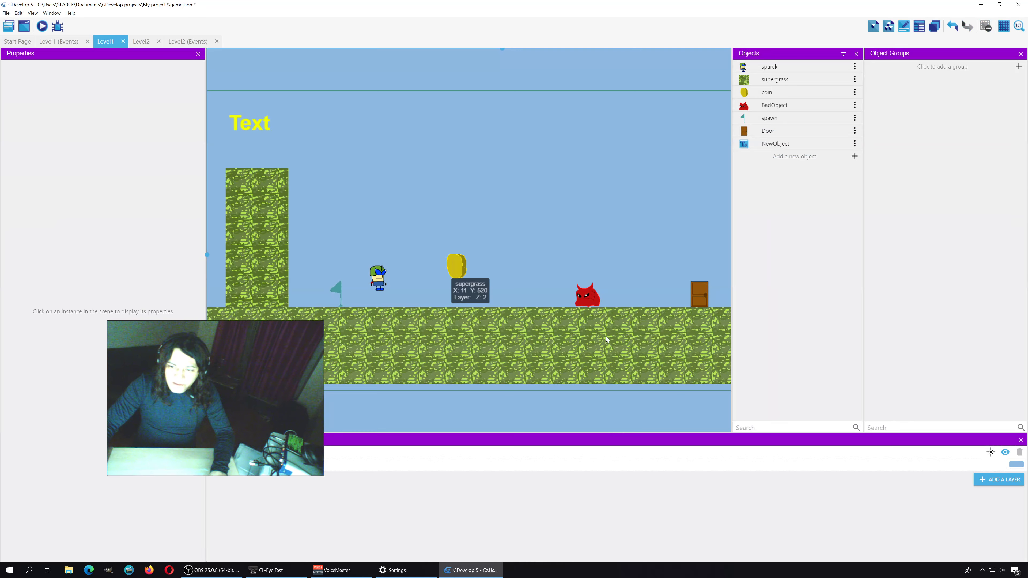
pyautogui.moveTo(589, 296); pyautogui.dragTo(530, 290)
pyautogui.press('Down')
pyautogui.press('Down')
pyautogui.press('Down')
pyautogui.press('Down')
pyautogui.press('Down')
pyautogui.press('Down')
pyautogui.press('Down')
pyautogui.press('Down')
pyautogui.press('Down')
pyautogui.press('Down')
pyautogui.press('Down')
pyautogui.press('Down')
pyautogui.press('Down')
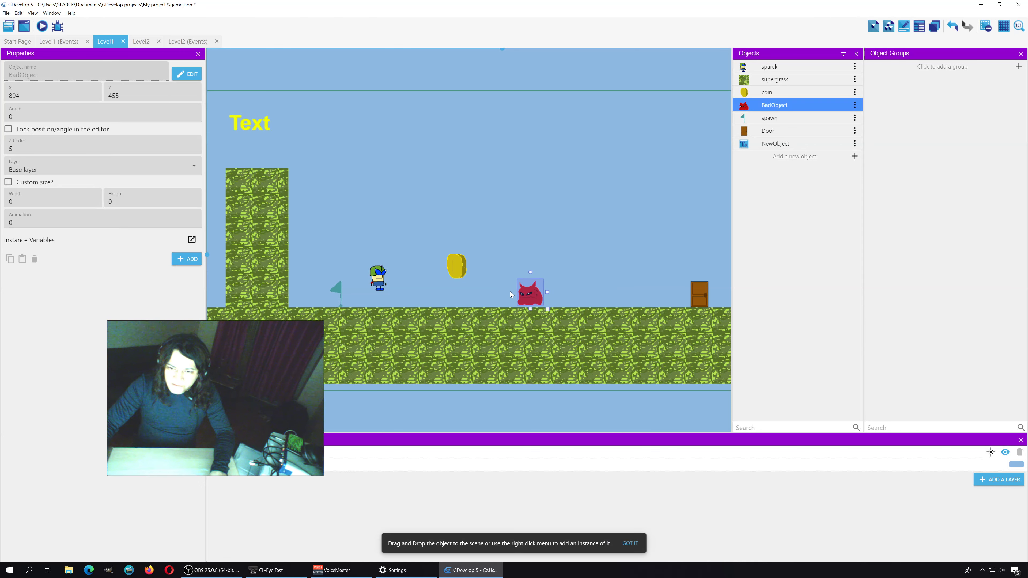
# Add stepped supergrass platforms and a floating one above the Level1 ground, and move the coin between the grass tower and the floating platform.
pyautogui.click(533, 211)
pyautogui.moveTo(458, 279); pyautogui.dragTo(373, 223)
pyautogui.click(587, 213)
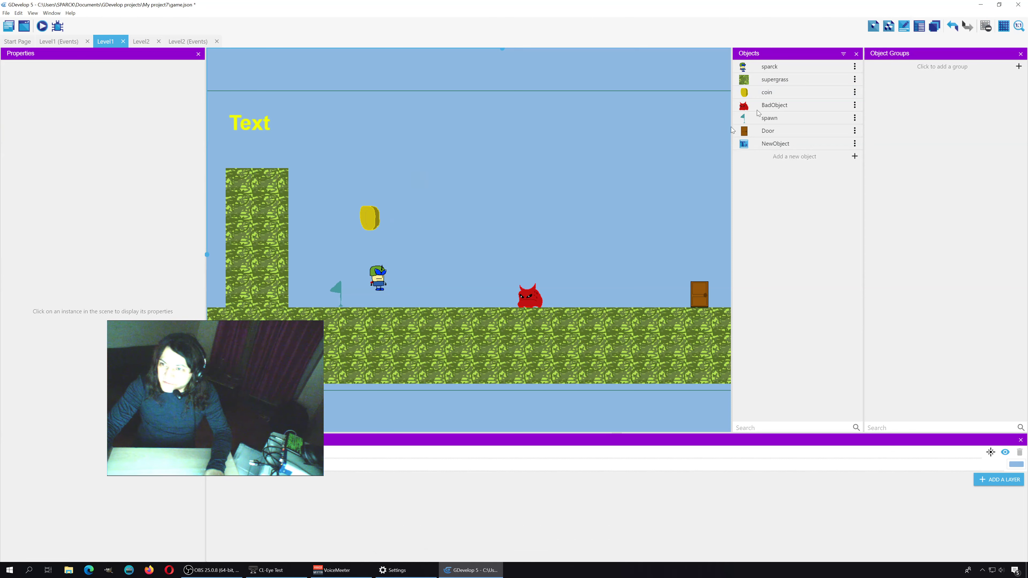
pyautogui.click(775, 82)
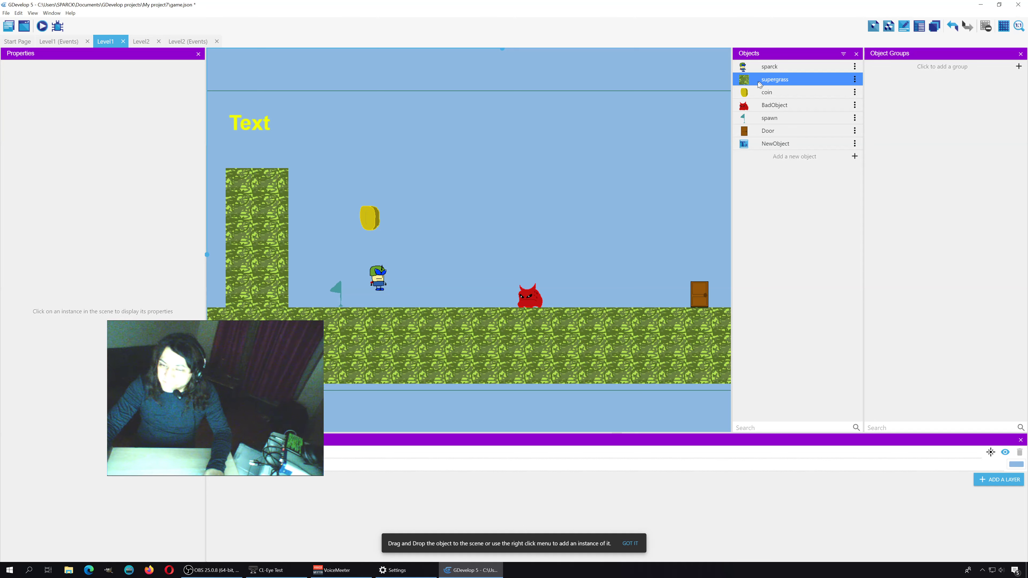
pyautogui.moveTo(760, 84); pyautogui.dragTo(482, 302)
pyautogui.click(489, 246)
pyautogui.moveTo(377, 221); pyautogui.dragTo(322, 248)
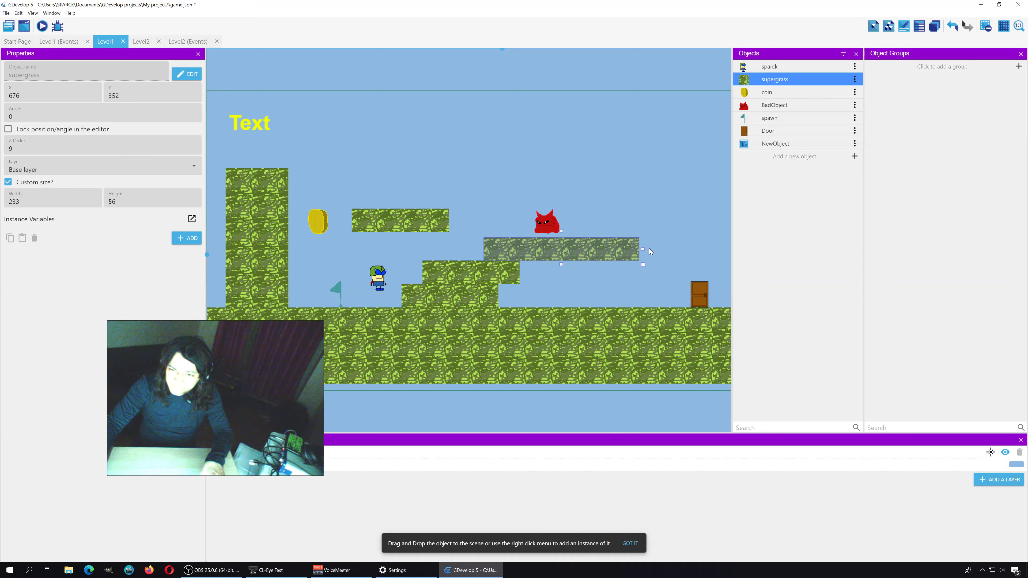
# Place the BadObject on the highest step platform at about X 864, Y 289, and move the Door underneath that platform.
pyautogui.moveTo(549, 227); pyautogui.dragTo(582, 234)
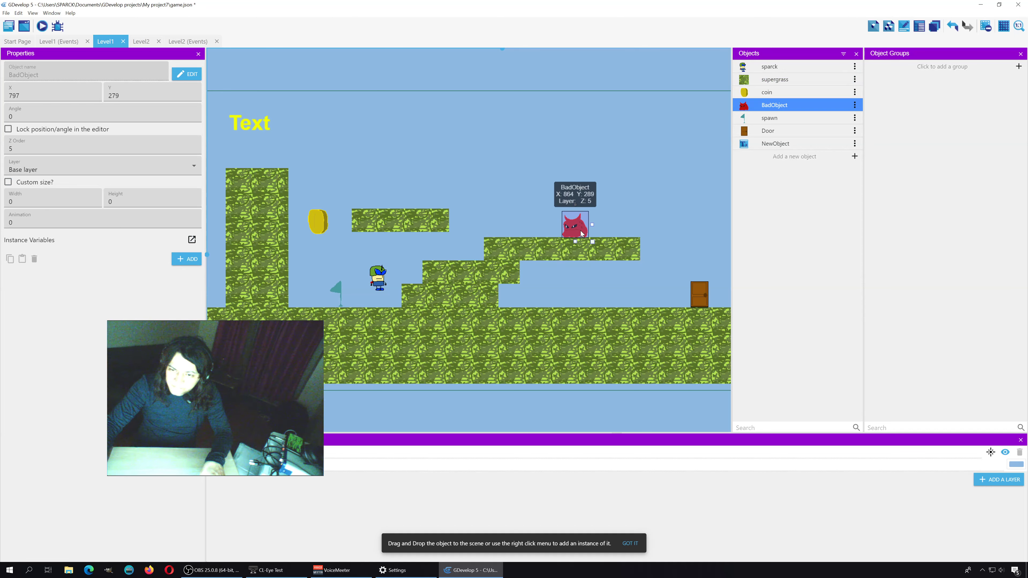
pyautogui.click(616, 197)
pyautogui.moveTo(699, 295); pyautogui.dragTo(551, 290)
pyautogui.click(522, 174)
pyautogui.click(335, 181)
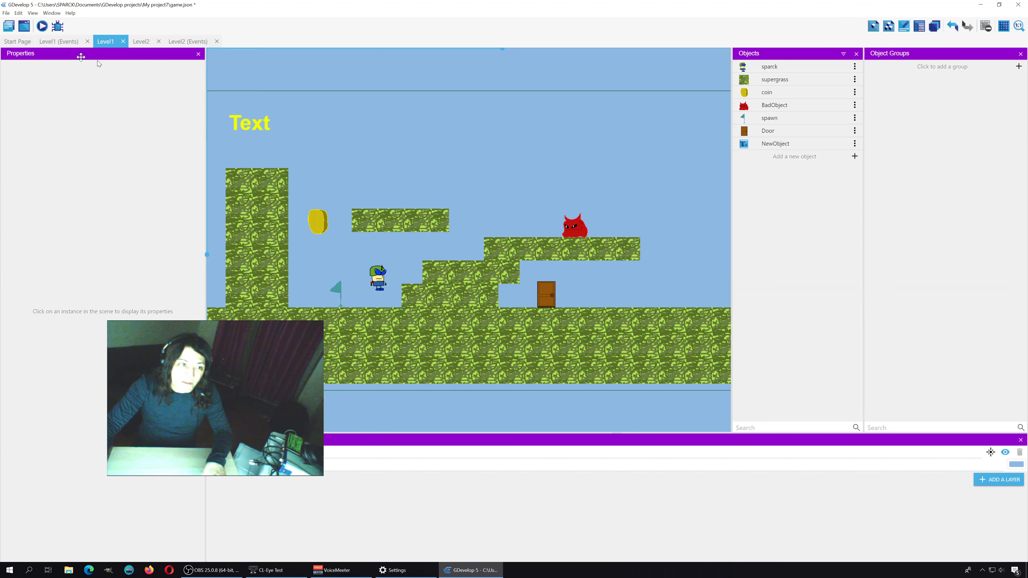
# Preview Level1 maximized, jump with sparck from the ground to collect the coin, and close the preview.
pyautogui.click(44, 28)
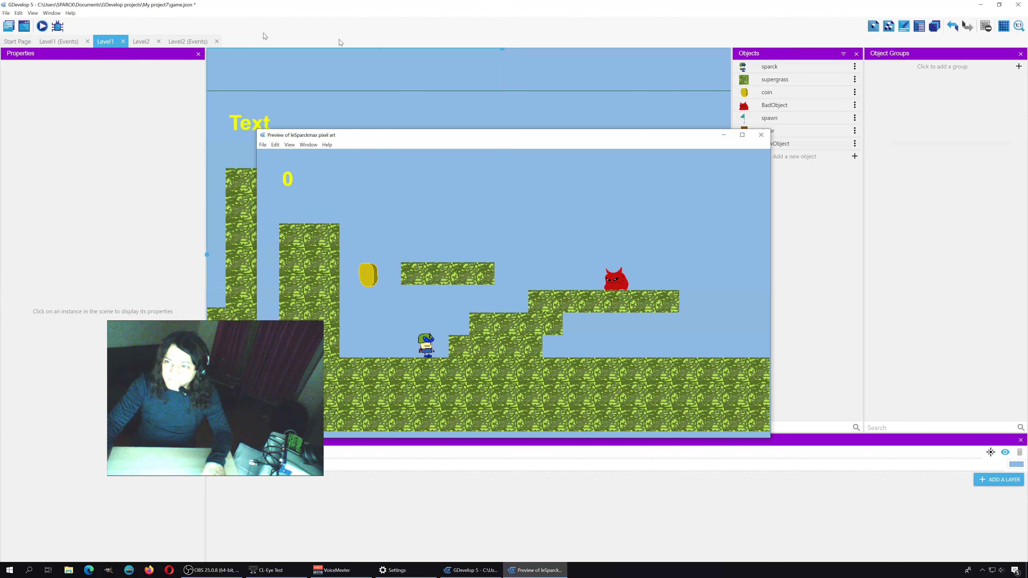
pyautogui.click(742, 136)
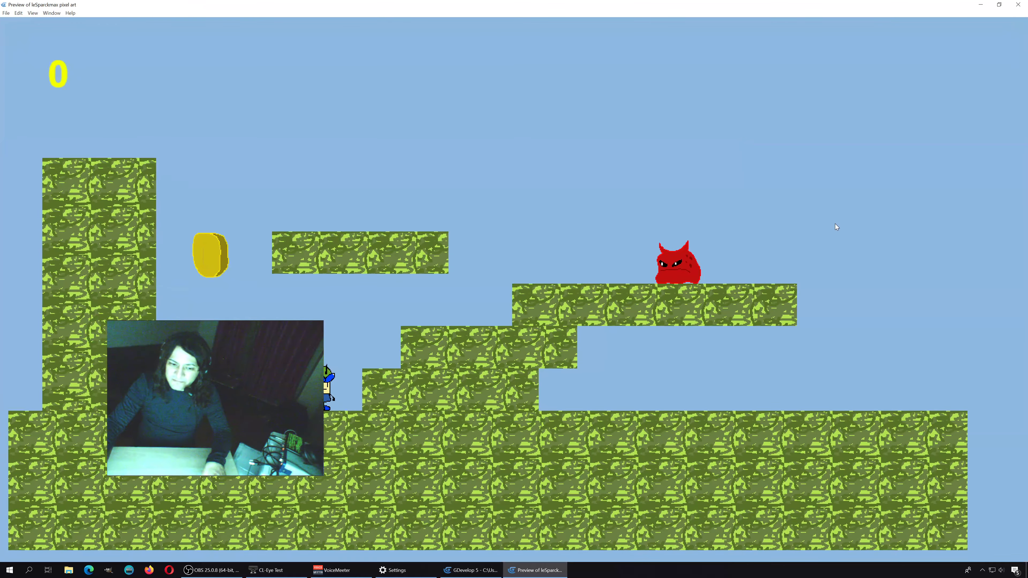
pyautogui.press('Left')
pyautogui.press('Right')
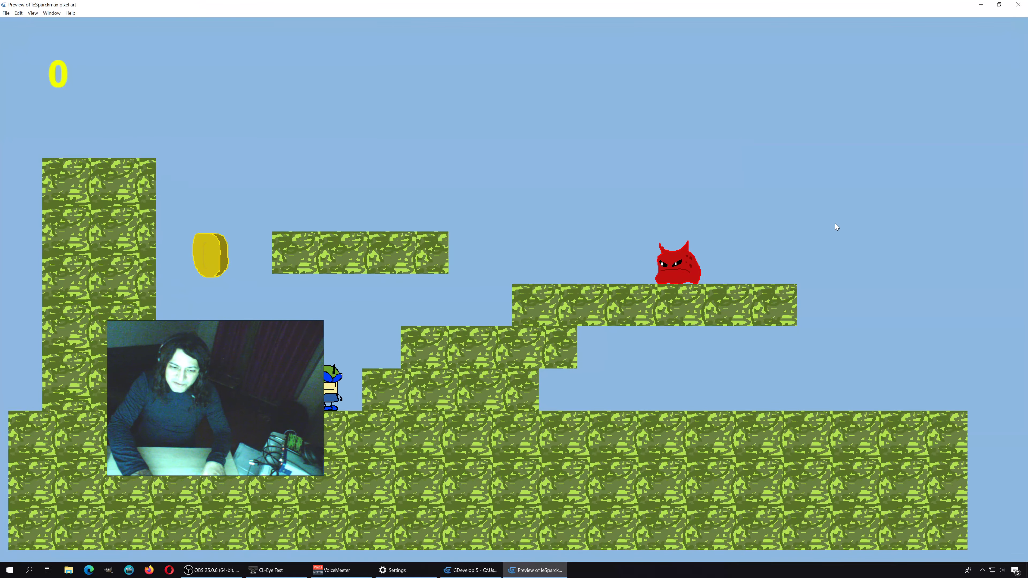
pyautogui.press('Left')
pyautogui.press('Right')
pyautogui.press('Left')
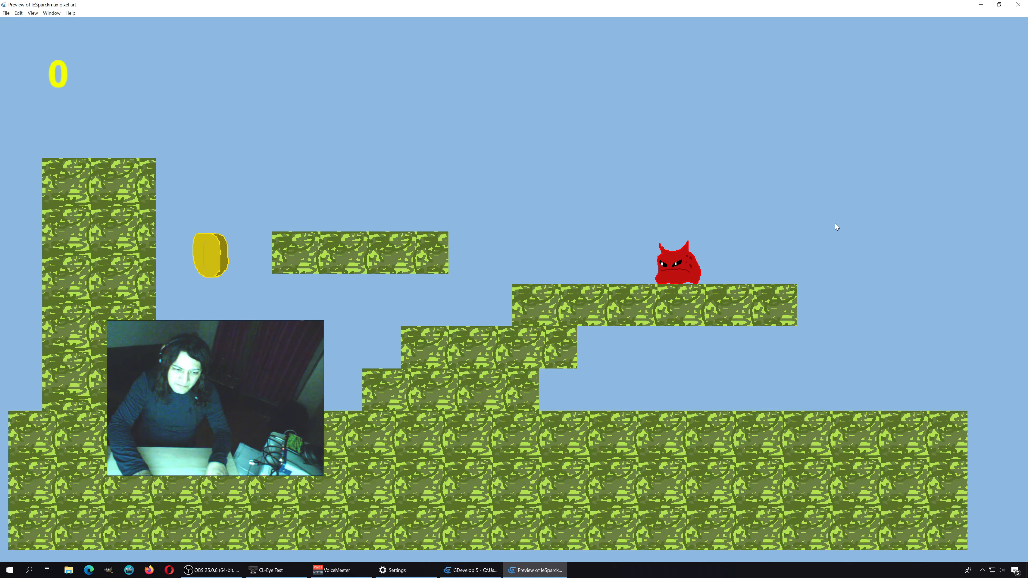
pyautogui.press('space')
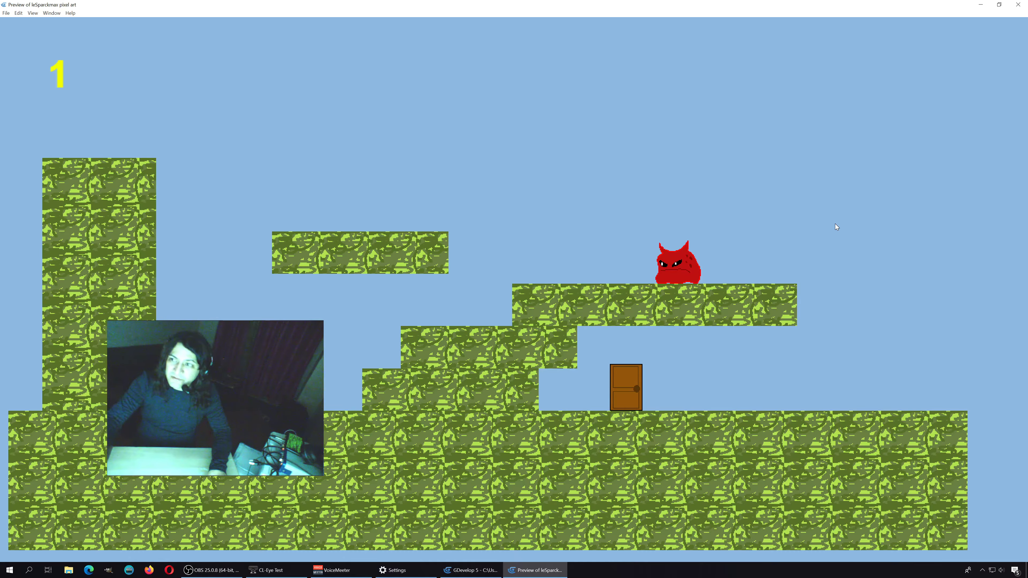
pyautogui.click(1019, 5)
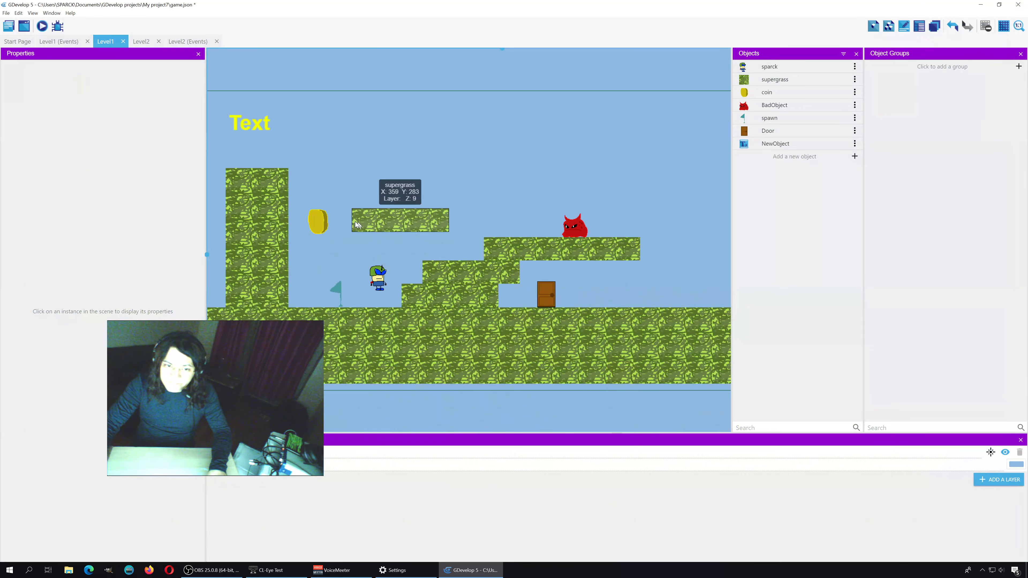
# Raise the coin near the tower's top and add a supergrass block at X 359, Y 197 on the floating platform's coin-side end.
pyautogui.moveTo(318, 221); pyautogui.dragTo(318, 176)
pyautogui.click(383, 230)
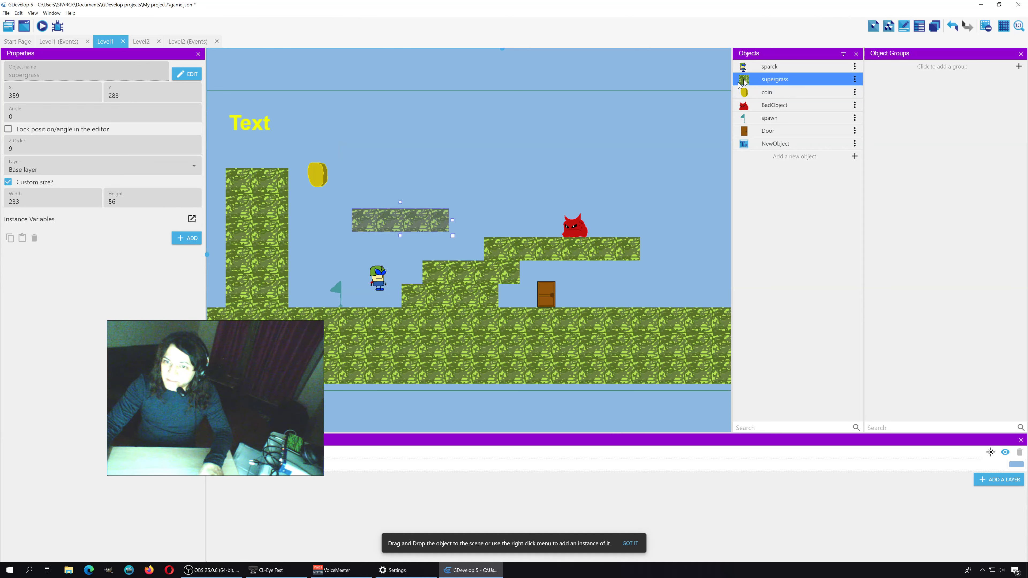
pyautogui.moveTo(743, 81); pyautogui.dragTo(383, 214)
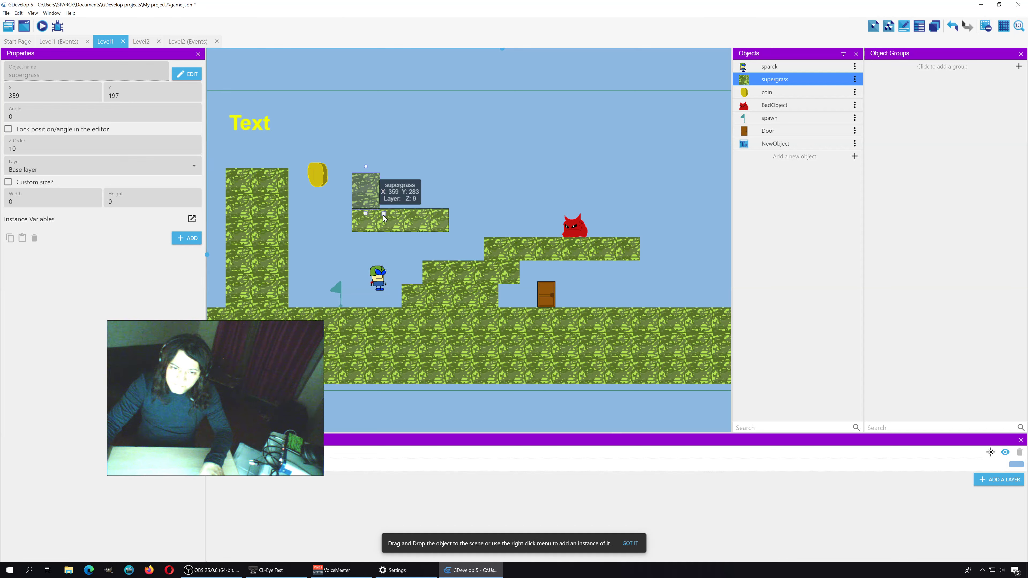
pyautogui.click(344, 231)
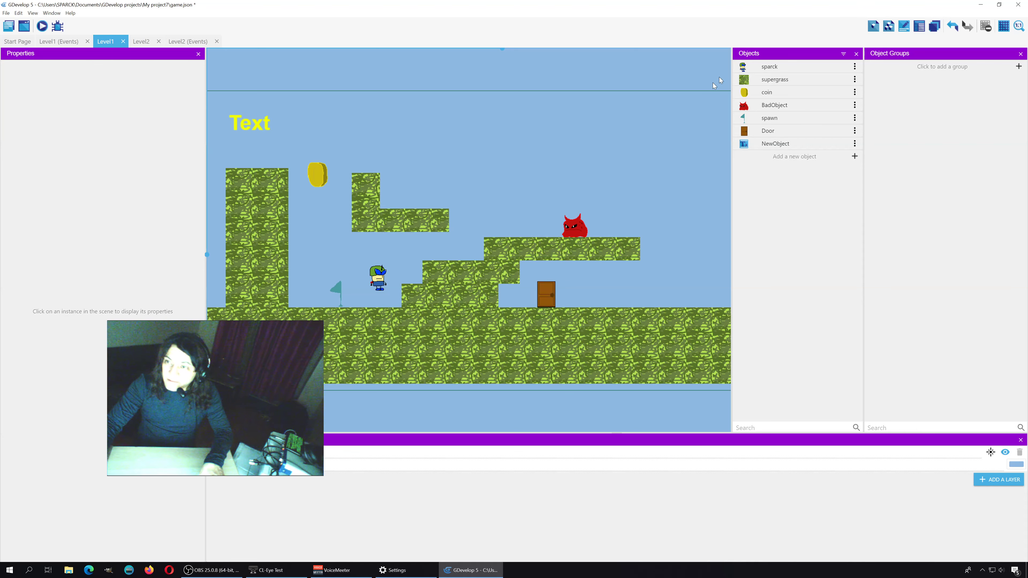
# Preview the revised Level1 maximized and climb the grass steps with sparck up to the BadObject's platform.
pyautogui.click(45, 29)
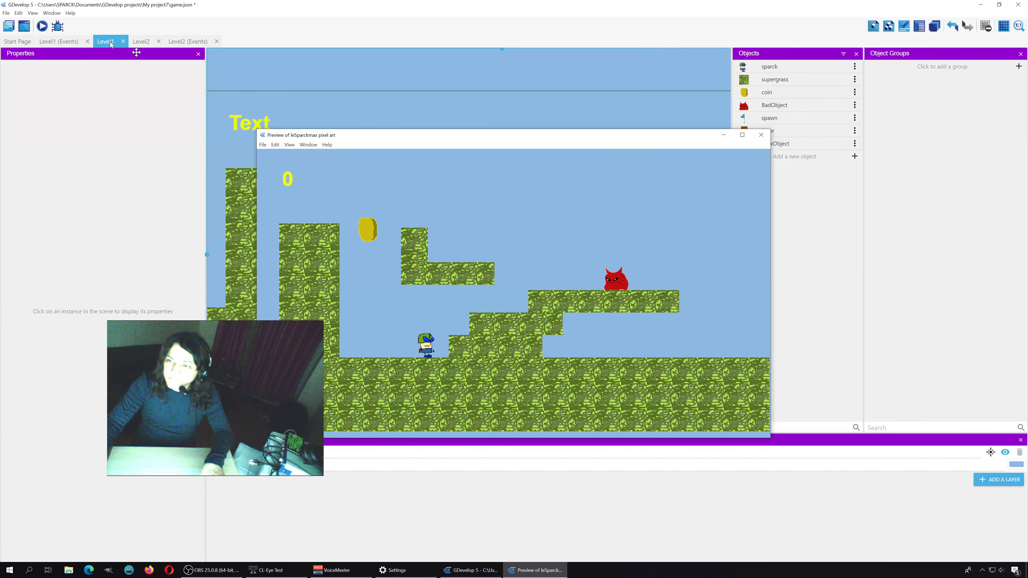
pyautogui.click(742, 136)
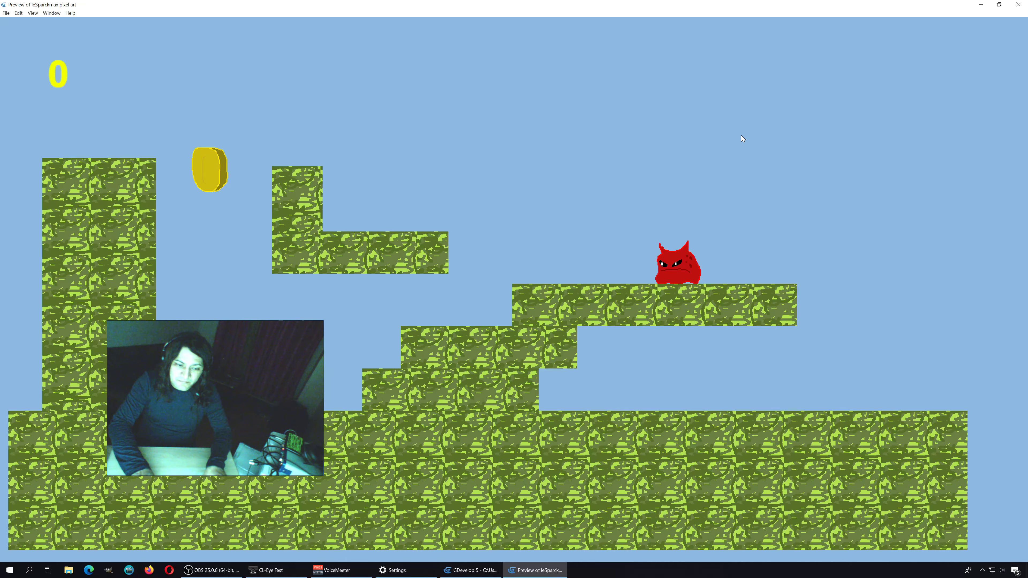
pyautogui.press('space')
pyautogui.press('Right')
pyautogui.press('space')
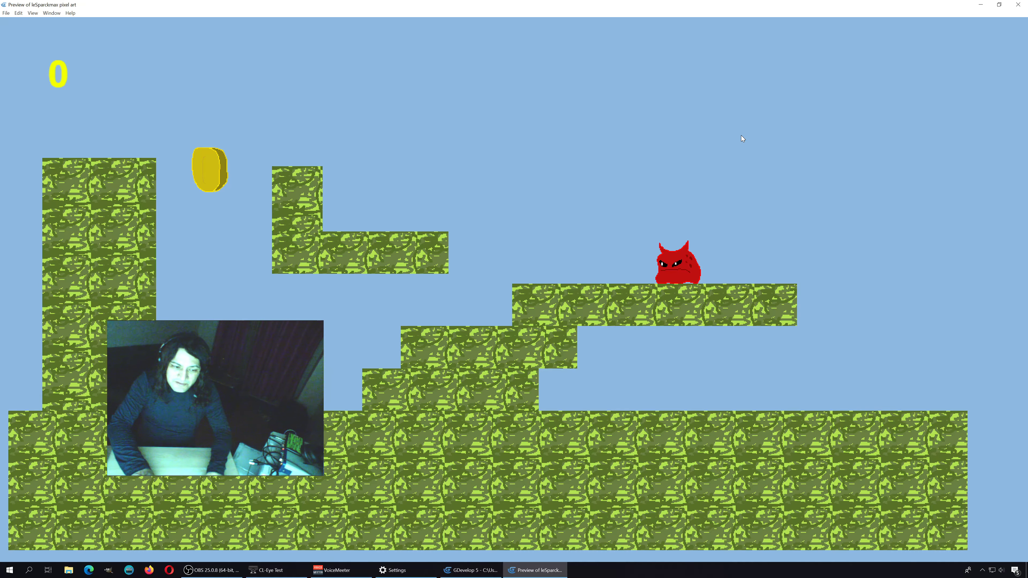
pyautogui.press('space')
pyautogui.press('Right')
pyautogui.press('space')
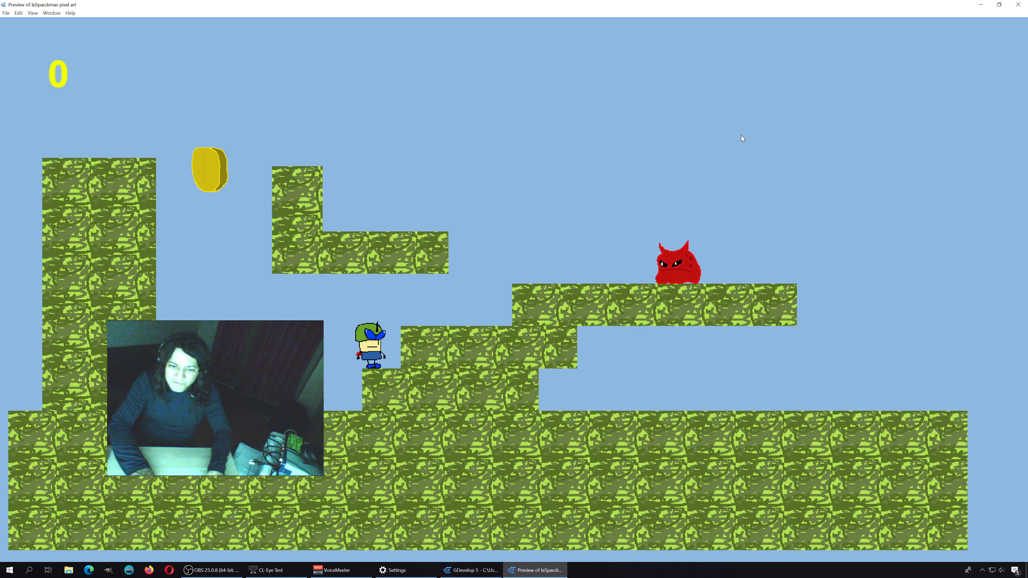
pyautogui.press('space')
pyautogui.press('Right')
pyautogui.press('space')
pyautogui.press('Left')
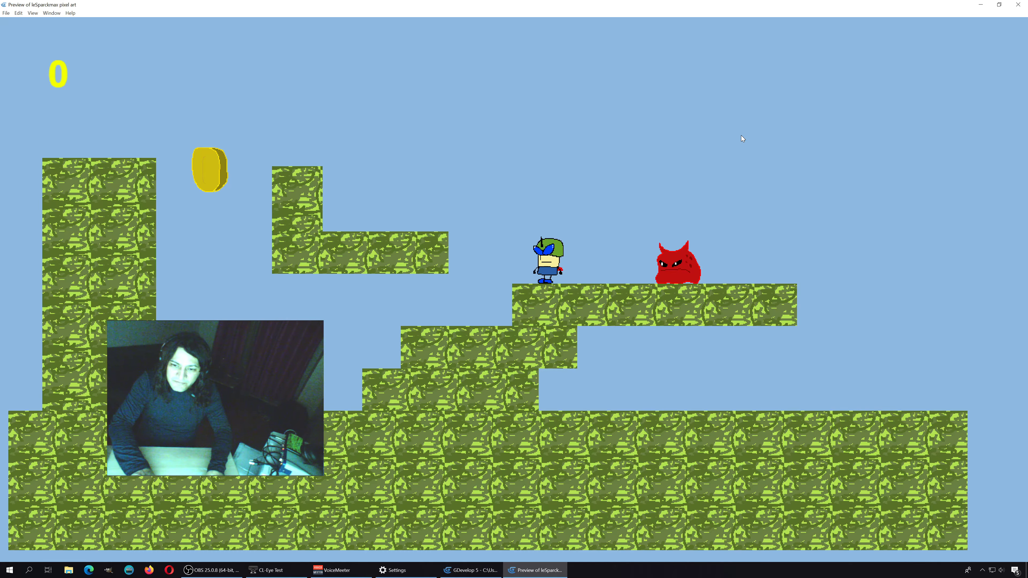
# Jump sparck back across the floating platform's raised block and collect the coin beside the tower.
pyautogui.press('space')
pyautogui.press('space')
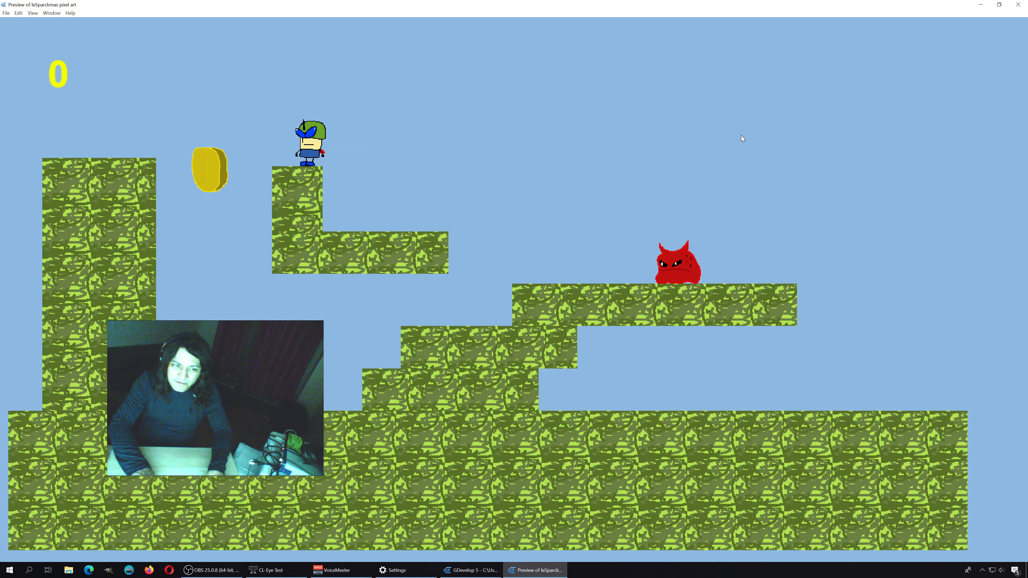
pyautogui.press('space')
pyautogui.press('Left')
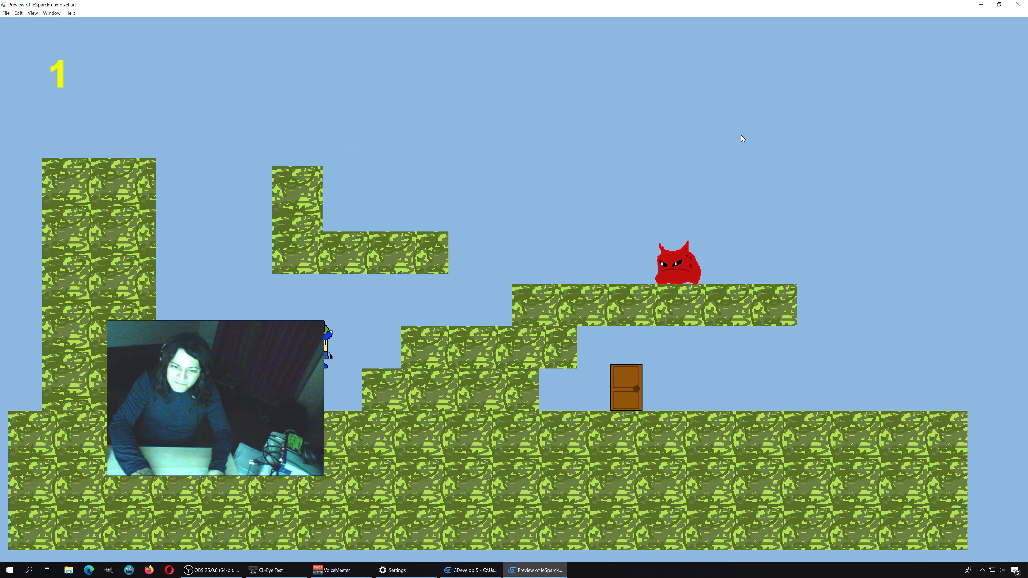
# Jump sparck over the BadObject, enter the Door to Level2, walk around briefly, and close the preview.
pyautogui.press('Right')
pyautogui.press('space')
pyautogui.press('space')
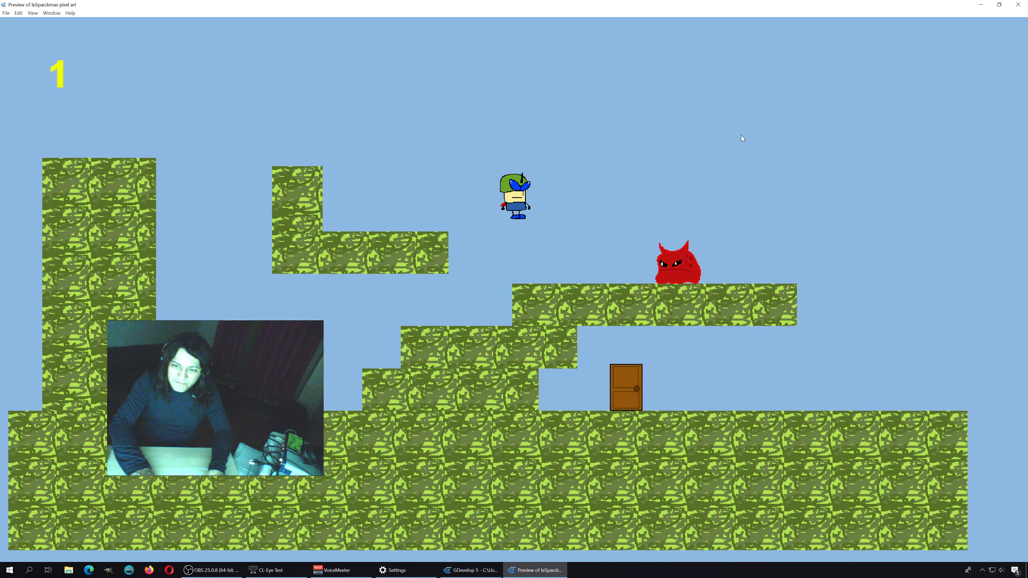
pyautogui.press('space')
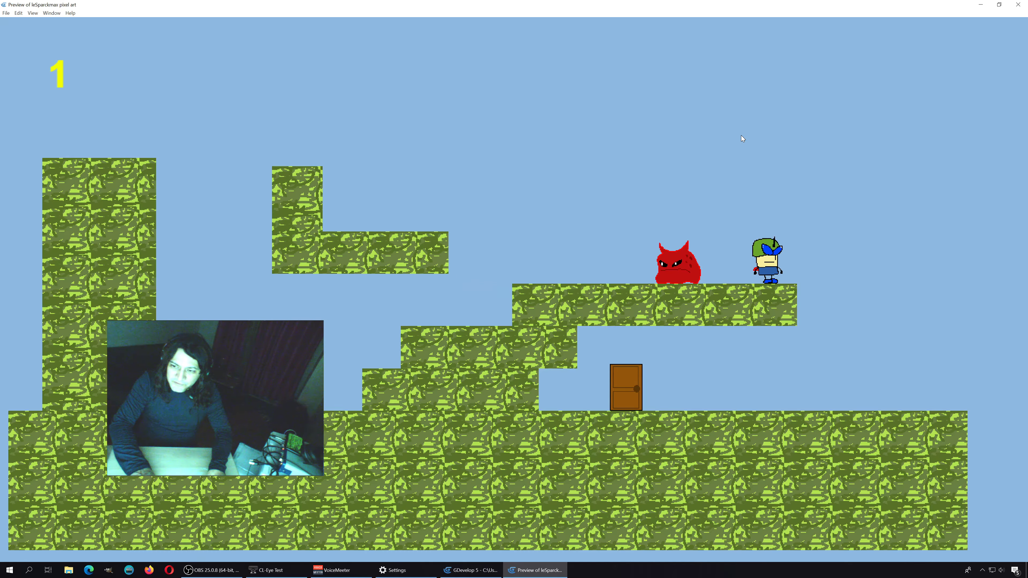
pyautogui.press('Right')
pyautogui.press('space')
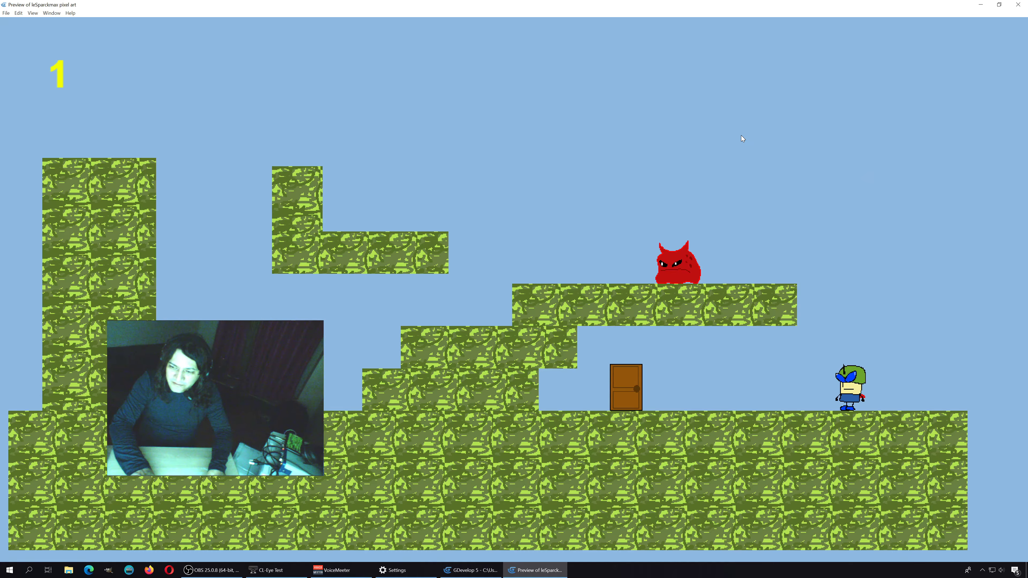
pyautogui.press('Left')
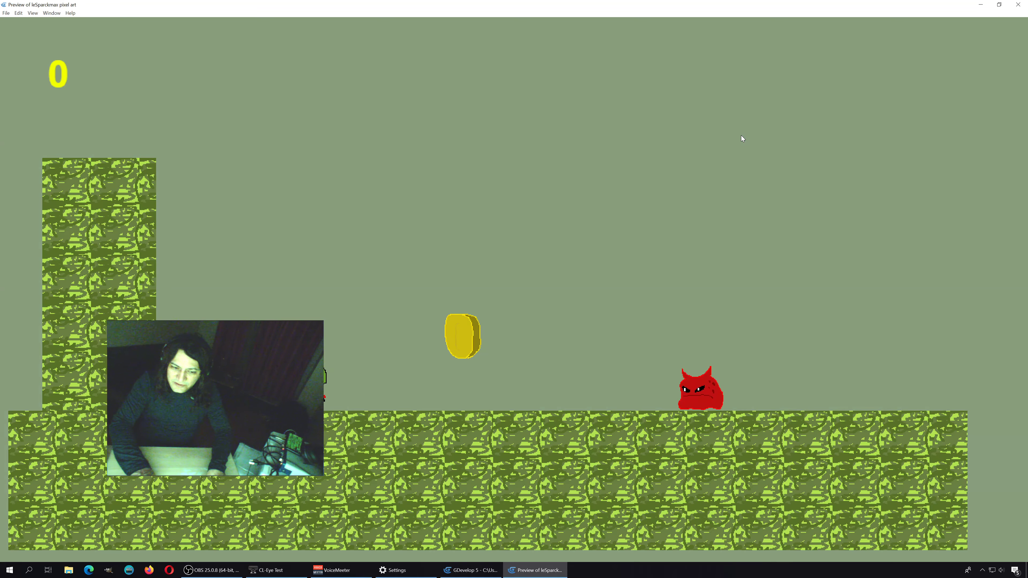
pyautogui.press('Right')
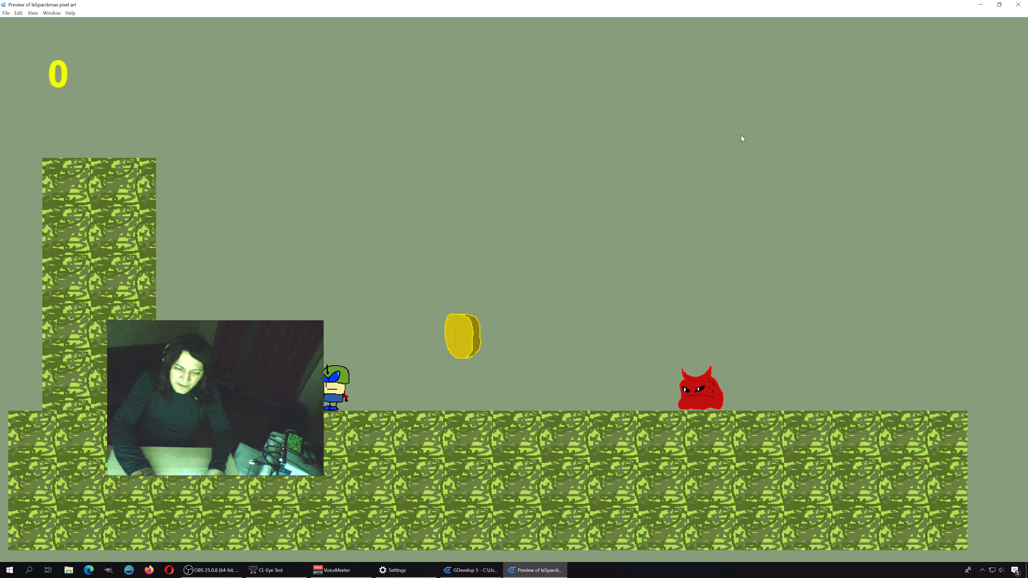
pyautogui.press('Left')
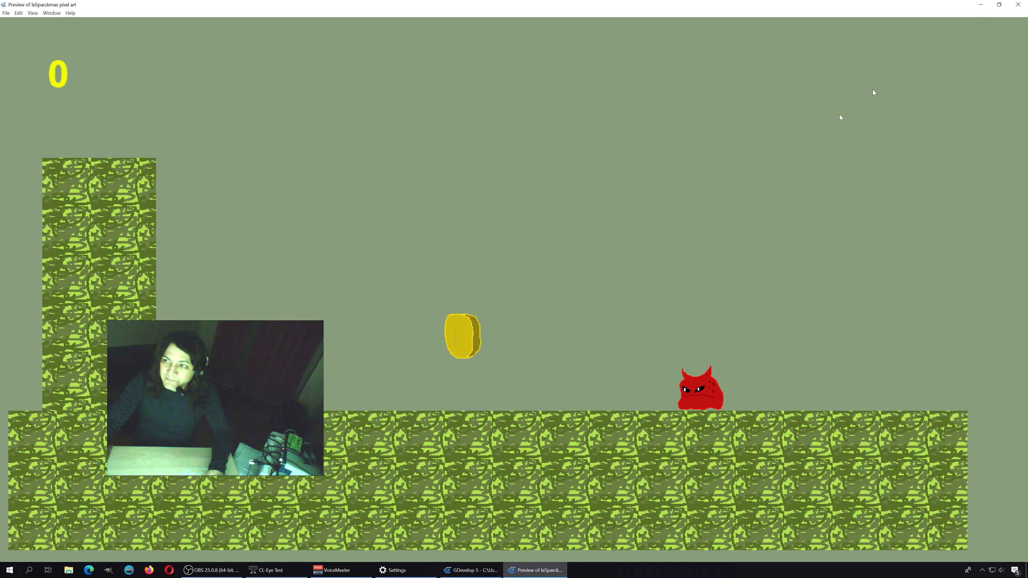
pyautogui.click(1019, 4)
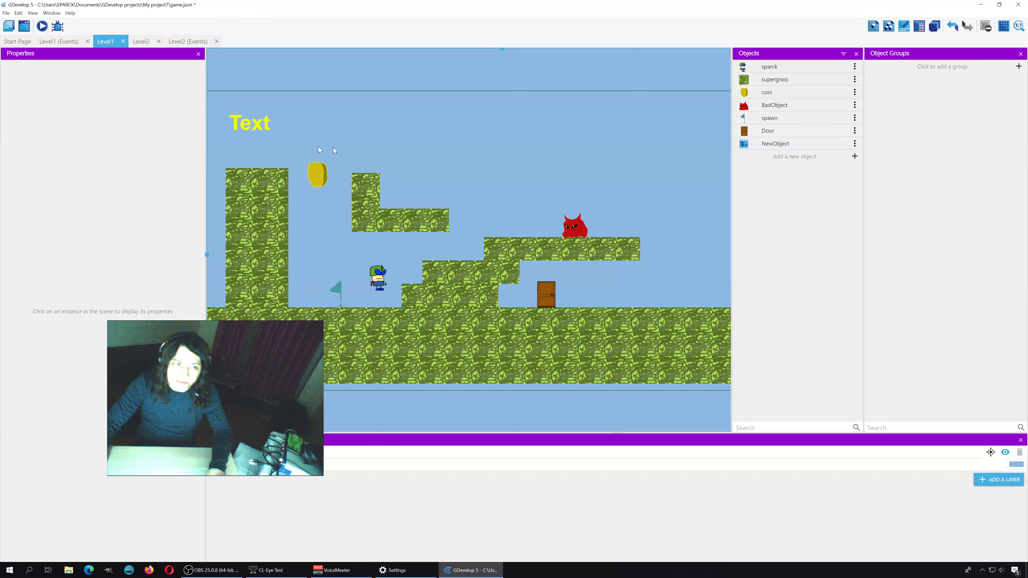
# Preview Level1 again and take sparck over the raised block to collect the coin.
pyautogui.moveTo(473, 183); pyautogui.dragTo(492, 184, button='middle')
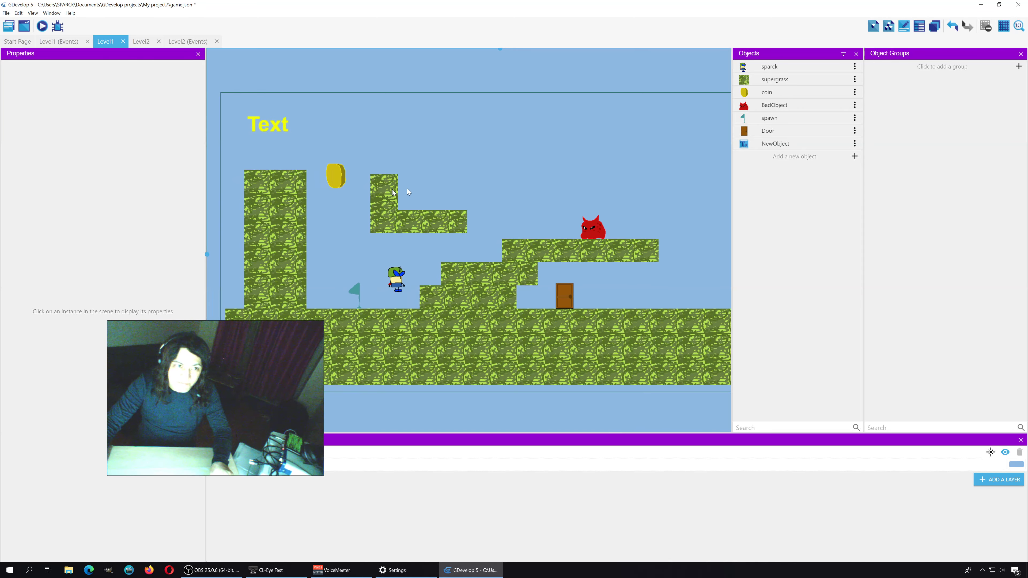
pyautogui.press('F5')
pyautogui.press('space')
pyautogui.press('Left')
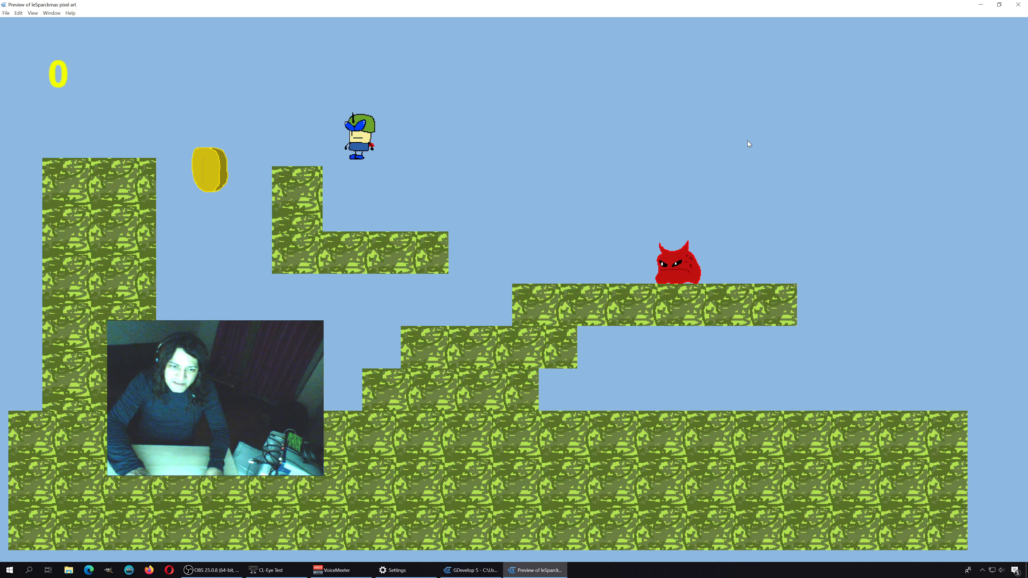
pyautogui.press('space')
pyautogui.press('Left')
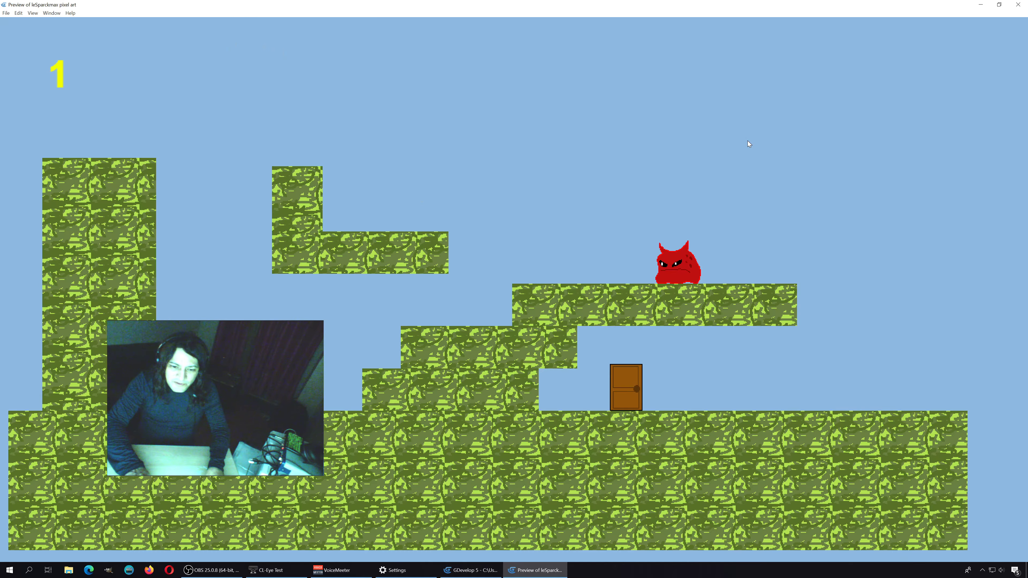
# Jump over the BadObject again, take sparck through the Door beneath the platform, and walk around in Level2.
pyautogui.press('Right')
pyautogui.press('space')
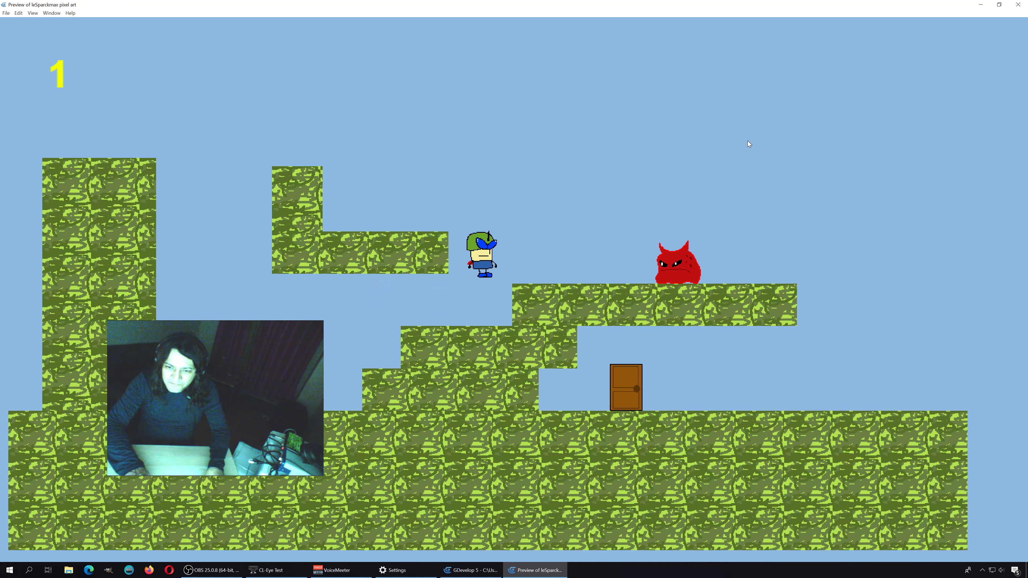
pyautogui.press('Left')
pyautogui.press('Right')
pyautogui.press('space')
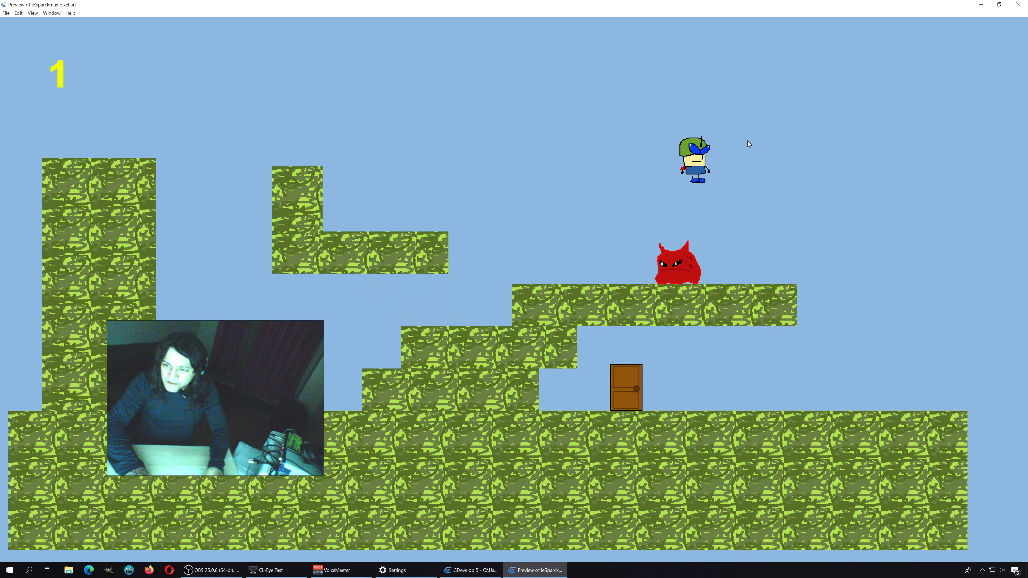
pyautogui.press('Left')
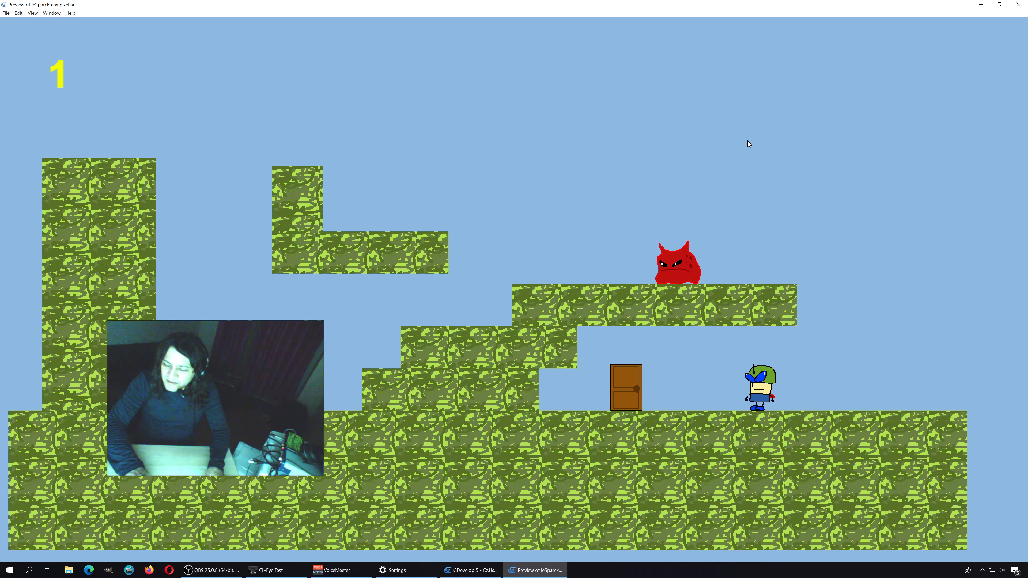
pyautogui.press('Left')
pyautogui.press('Right')
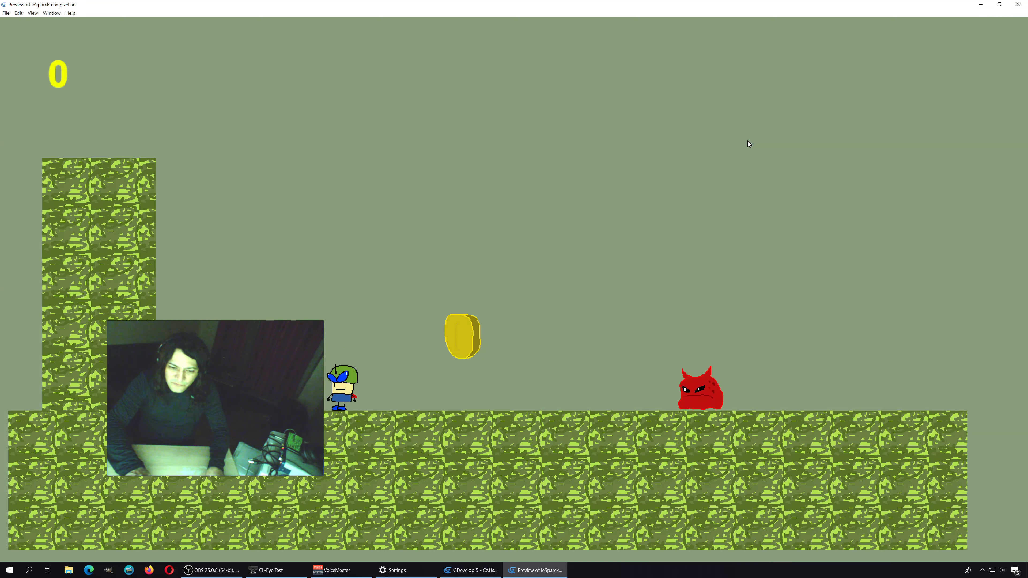
pyautogui.press('Left')
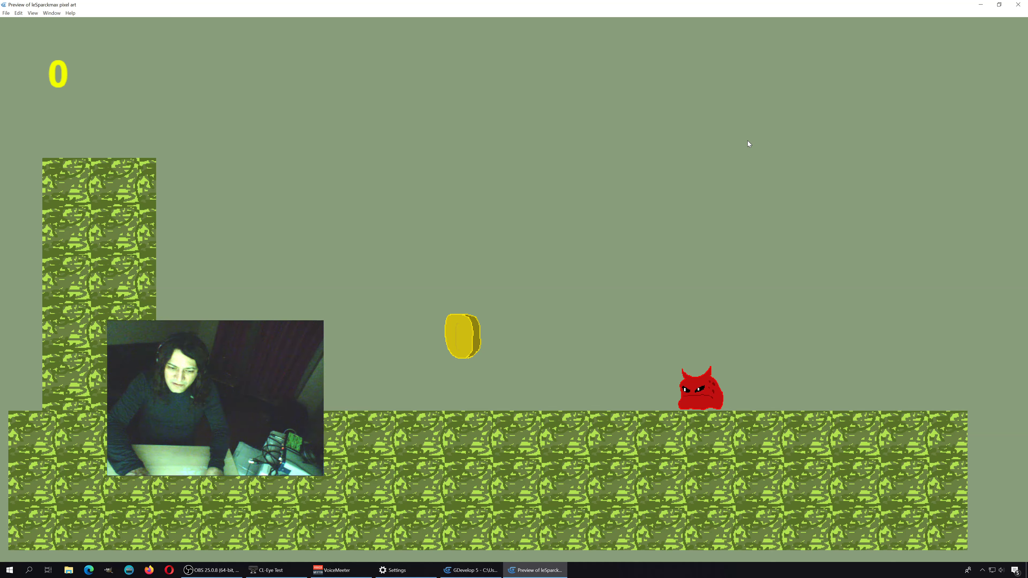